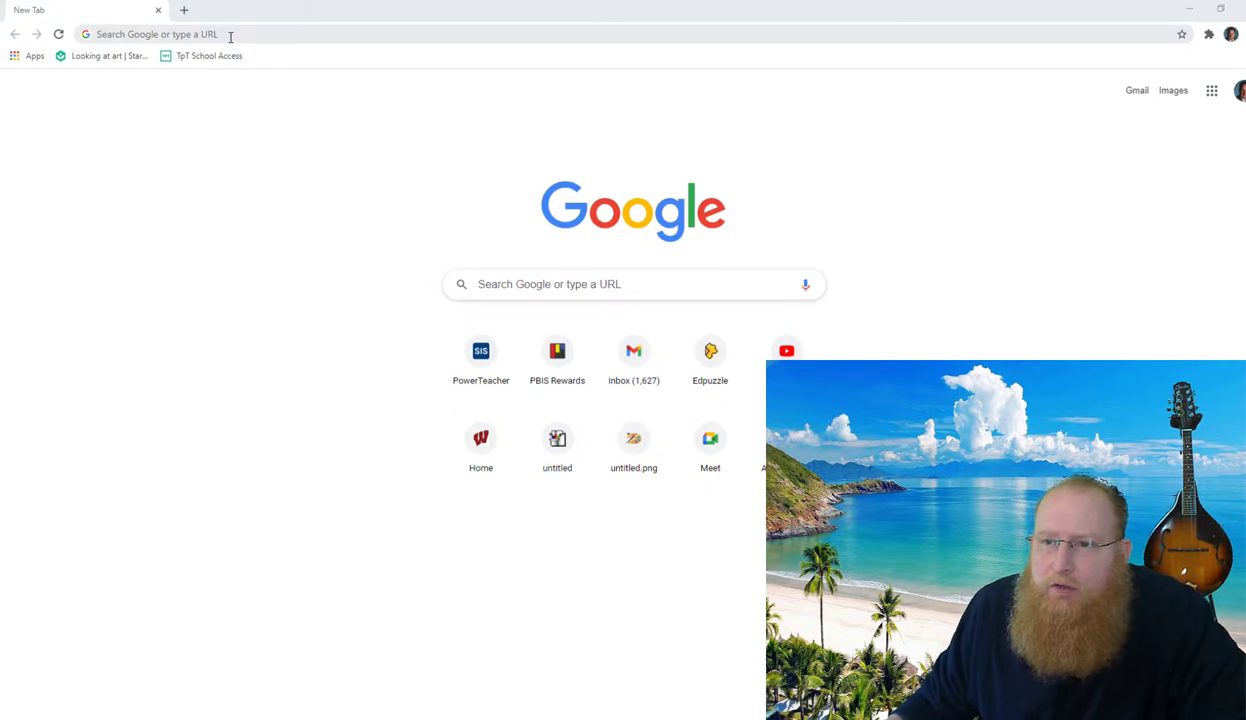
- Open the paintz.app website in the browser
click(230, 36)
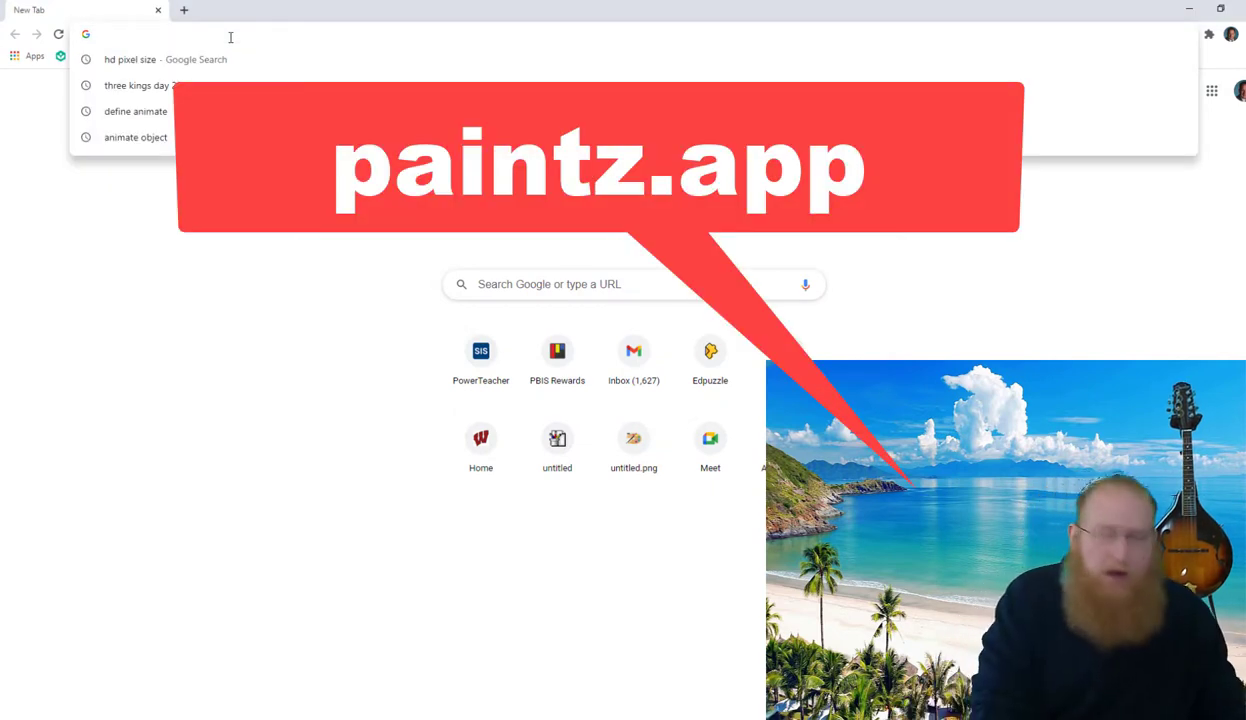
text(pa)
key(Return)
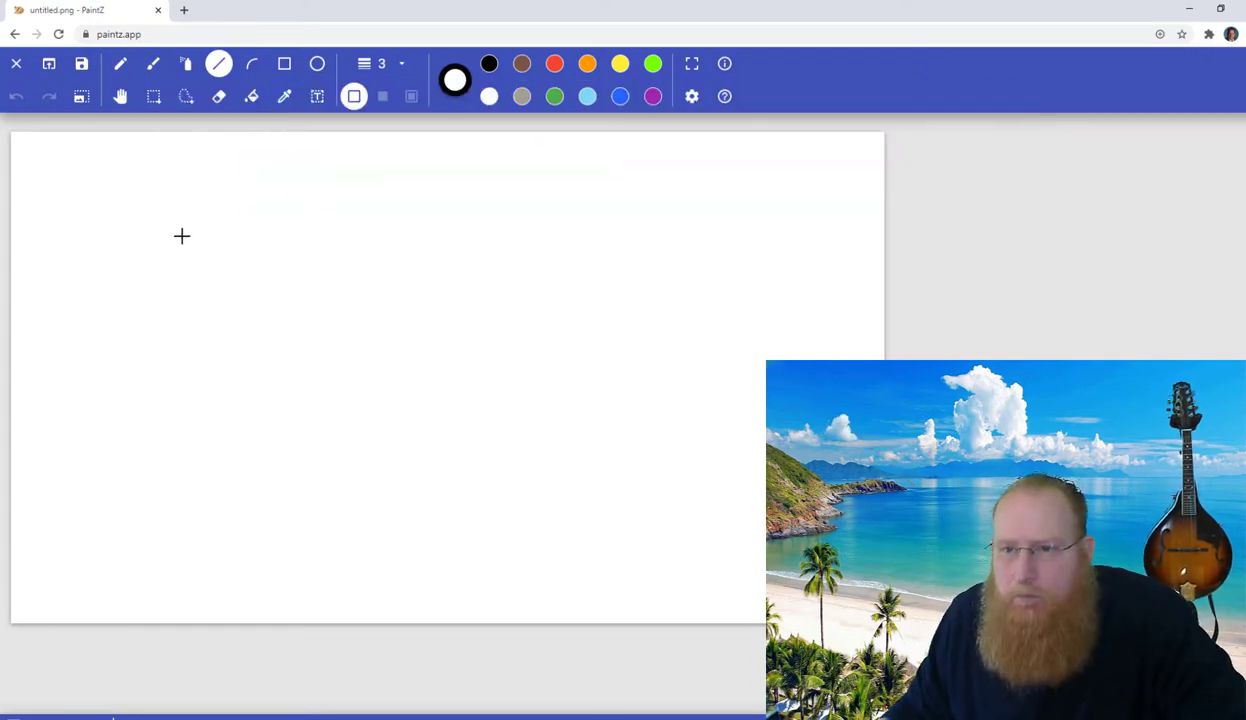
- Resize the canvas to 1280 × 720 px using the Crop option
click(81, 99)
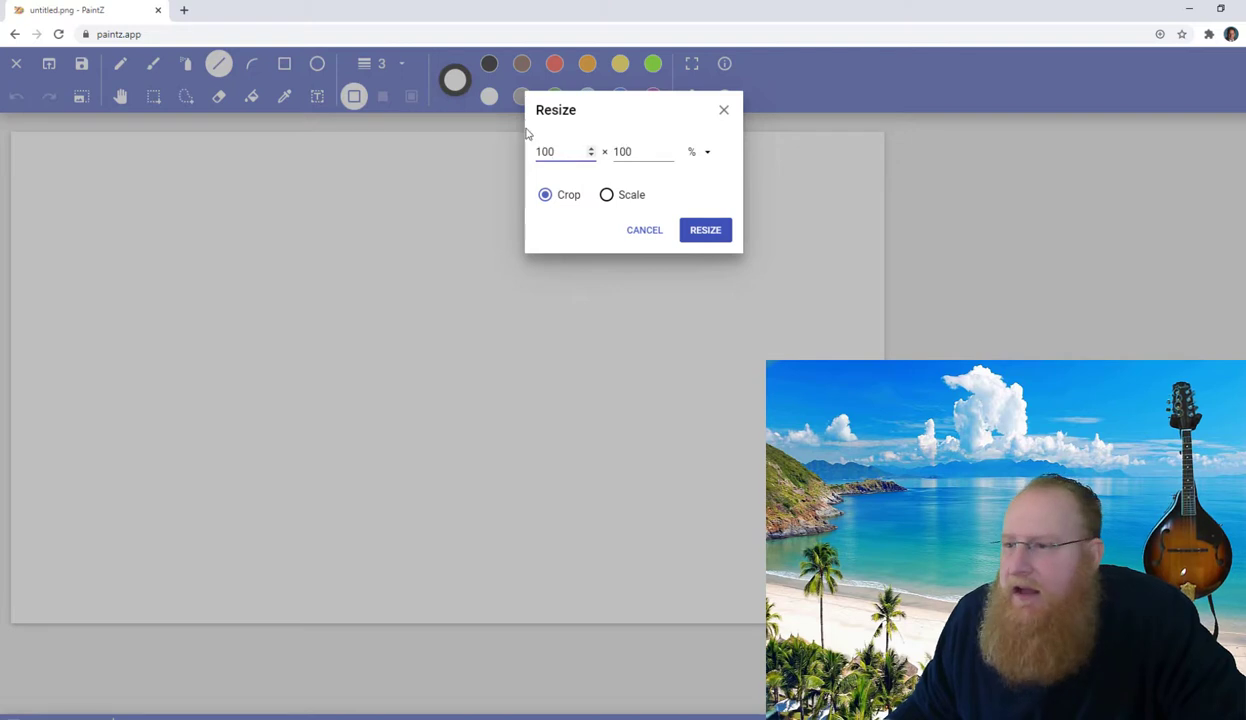
click(703, 152)
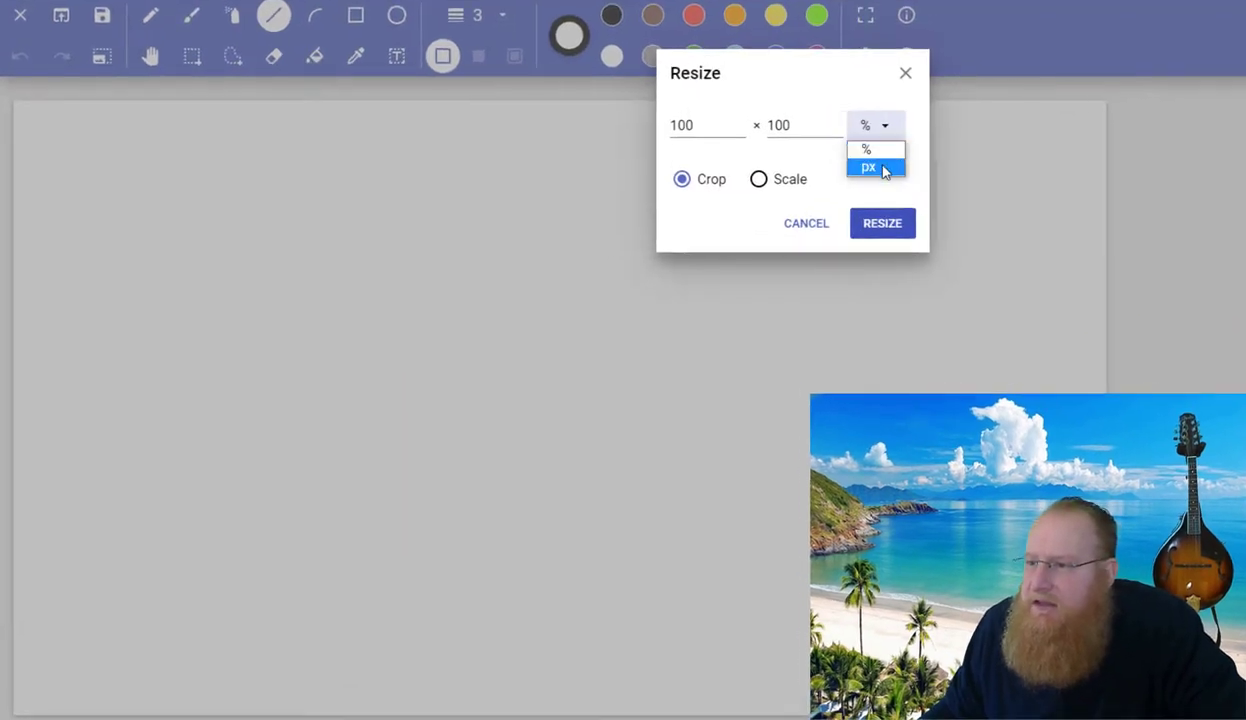
click(876, 168)
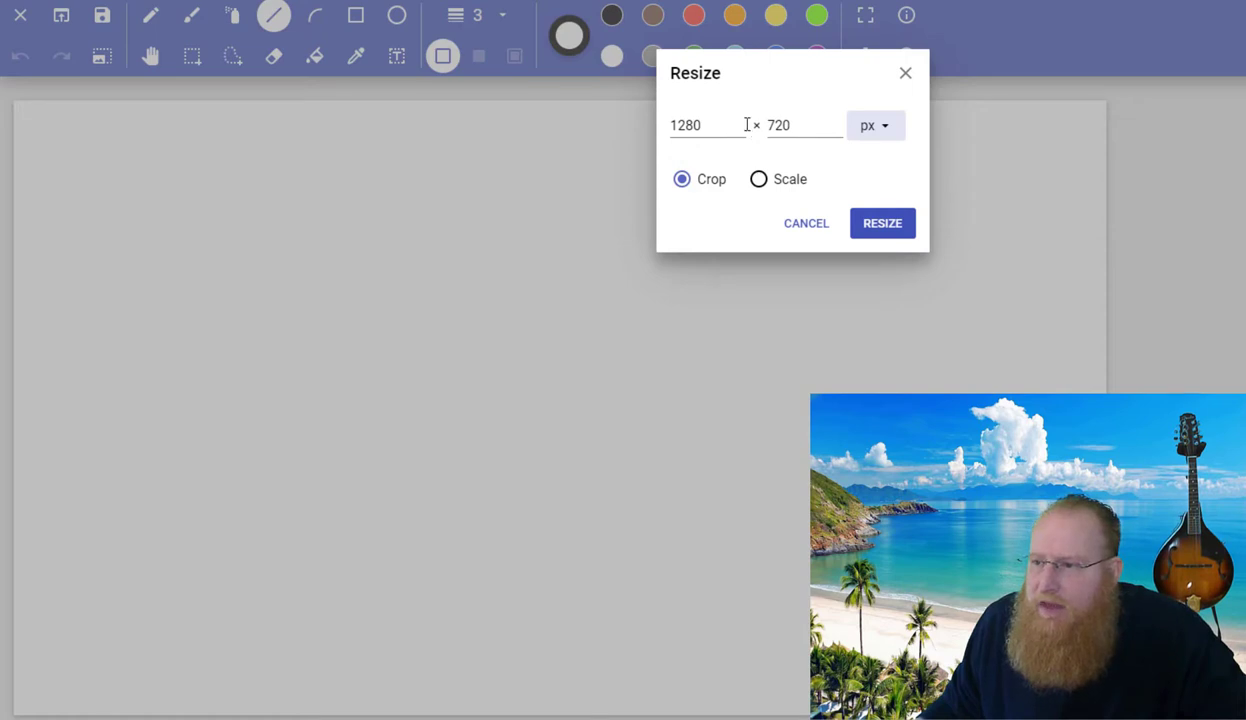
drag(729, 122, 663, 135)
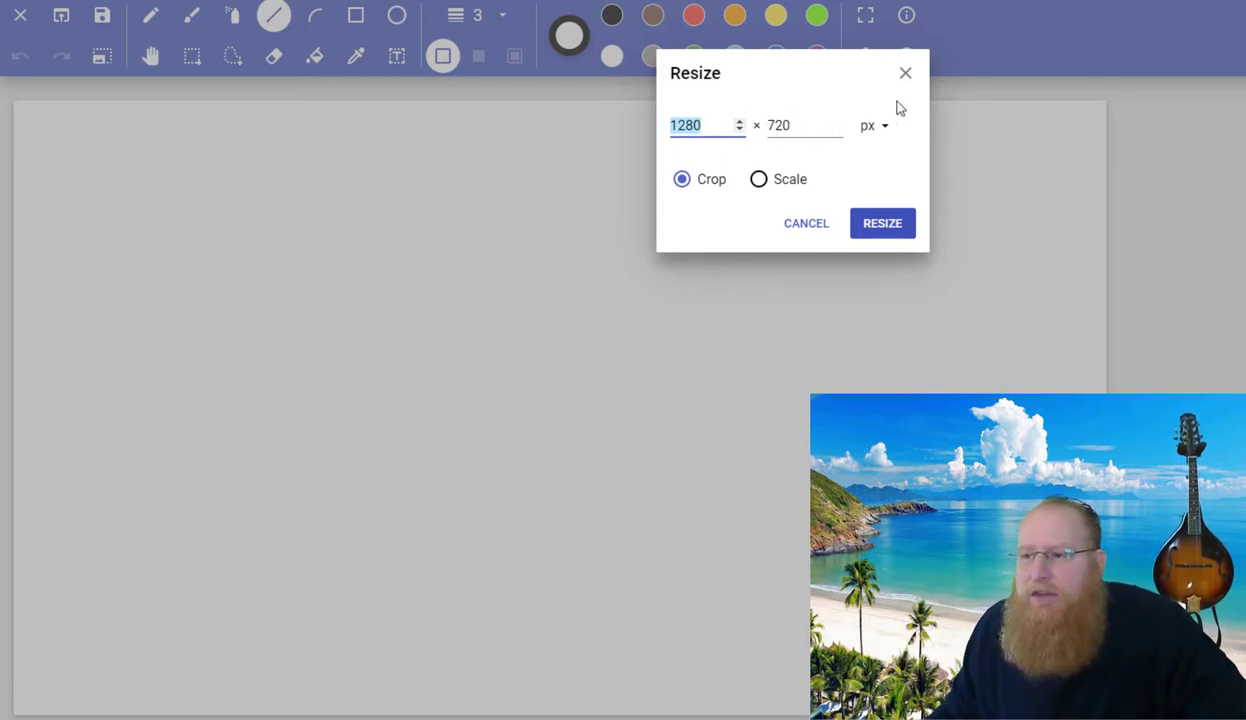
click(882, 224)
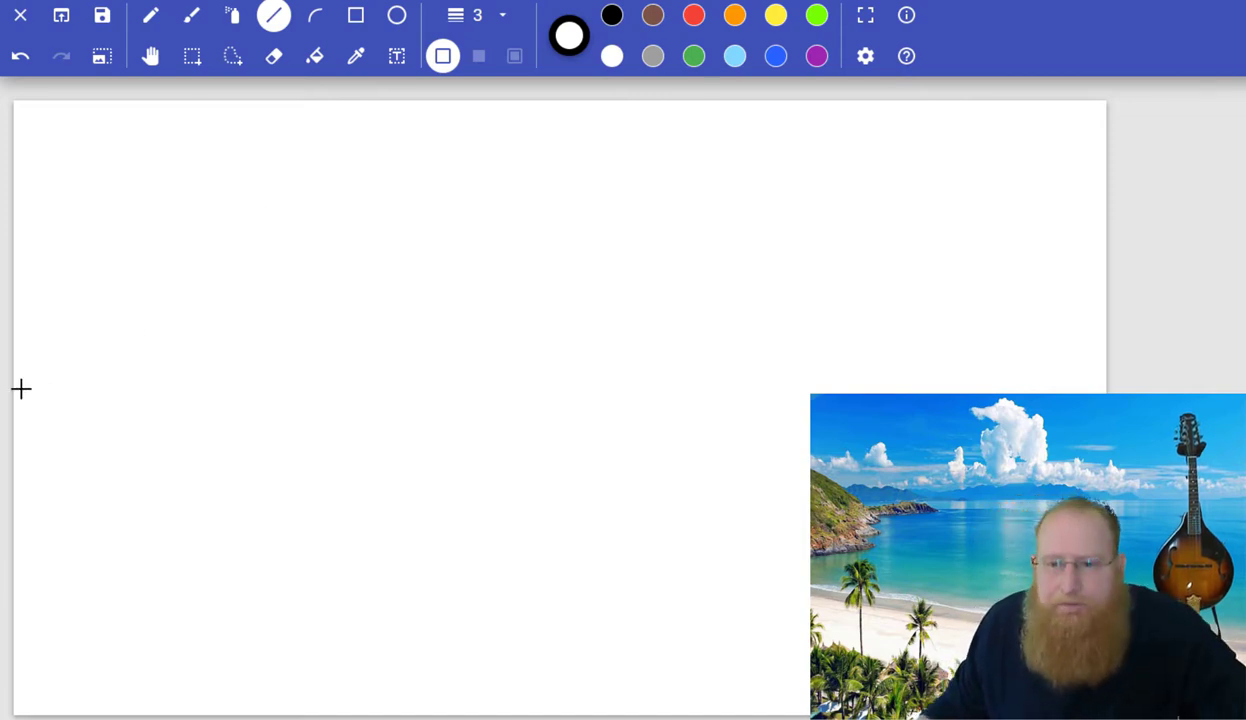
- Draw a horizontal horizon line across the full canvas width, slightly below the middle, with line thickness 2
click(504, 15)
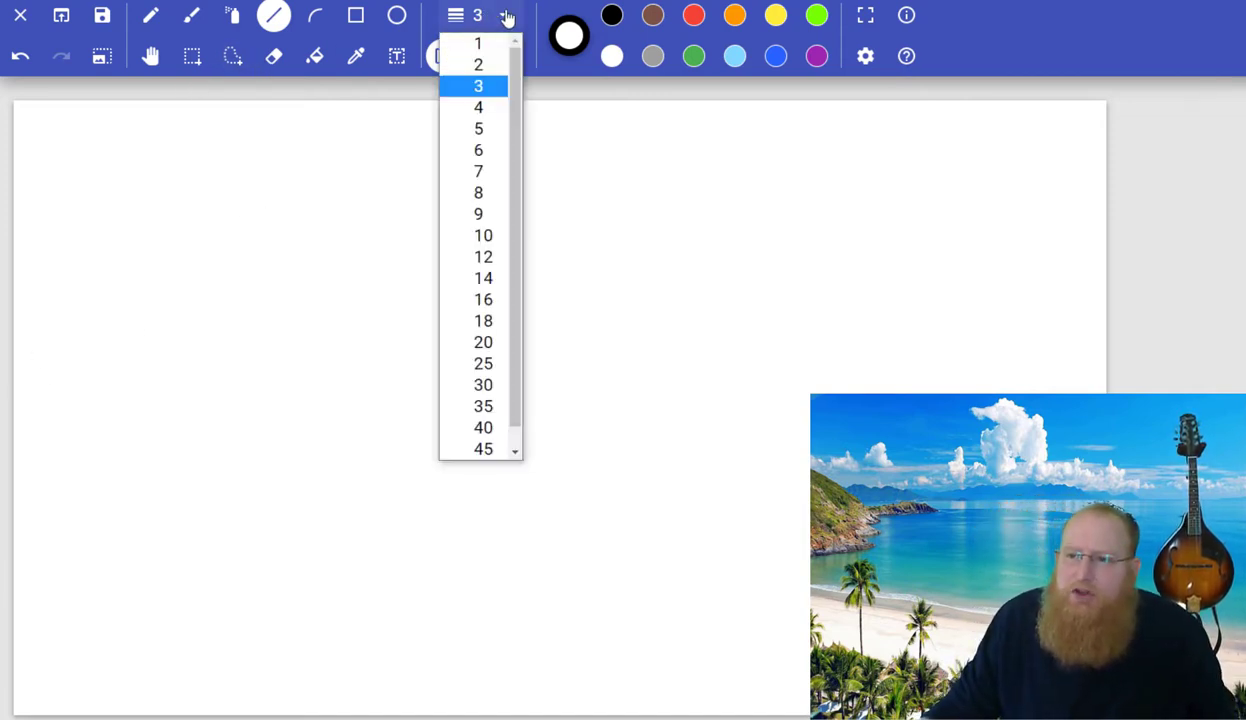
click(490, 66)
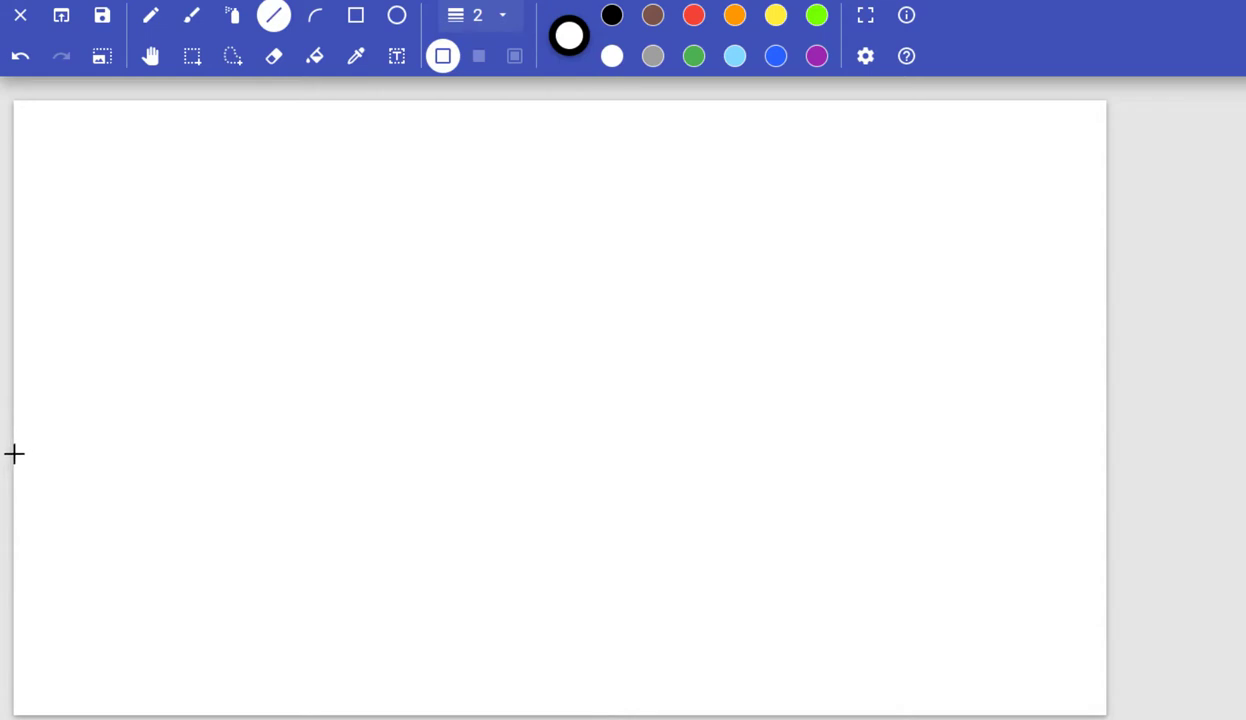
mouse_move(14, 454)
mouse_down()
mouse_move(503, 506)
mouse_move(1100, 487)
mouse_up()
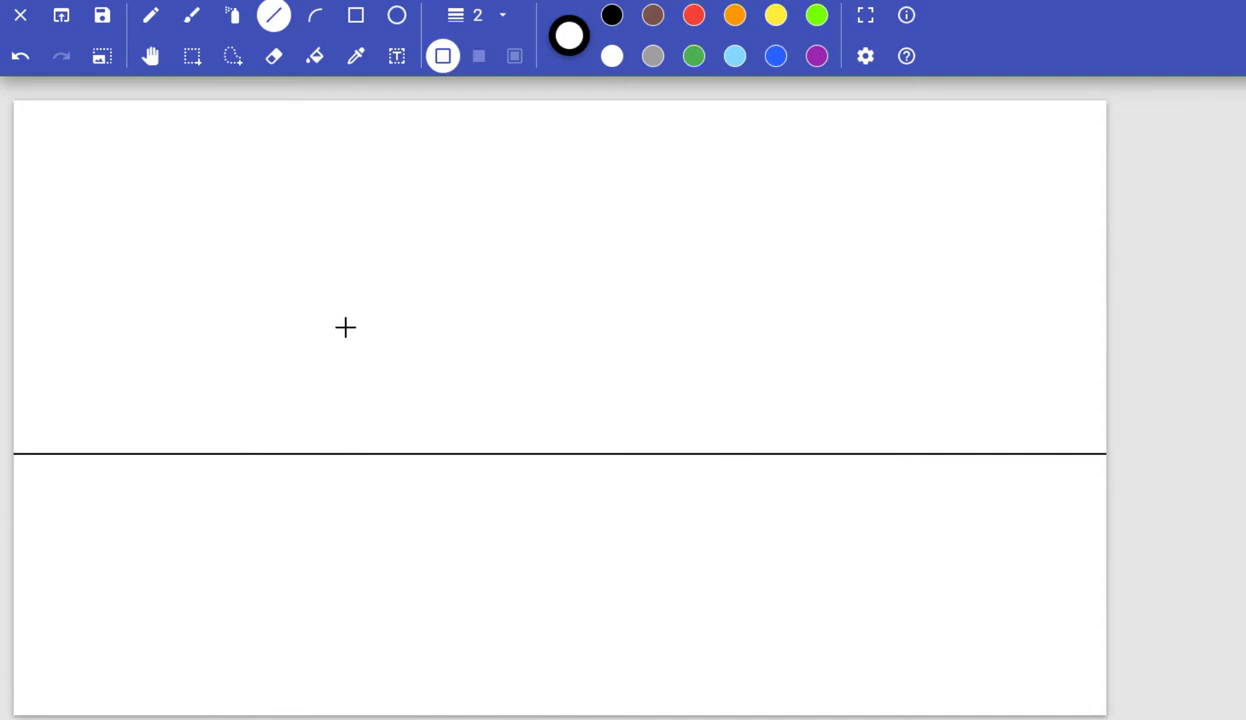
- Draw a vertical line crossing the horizon left of the canvas centre and connect its top end to the horizon's right end
drag(345, 327, 352, 531)
drag(352, 544, 352, 544)
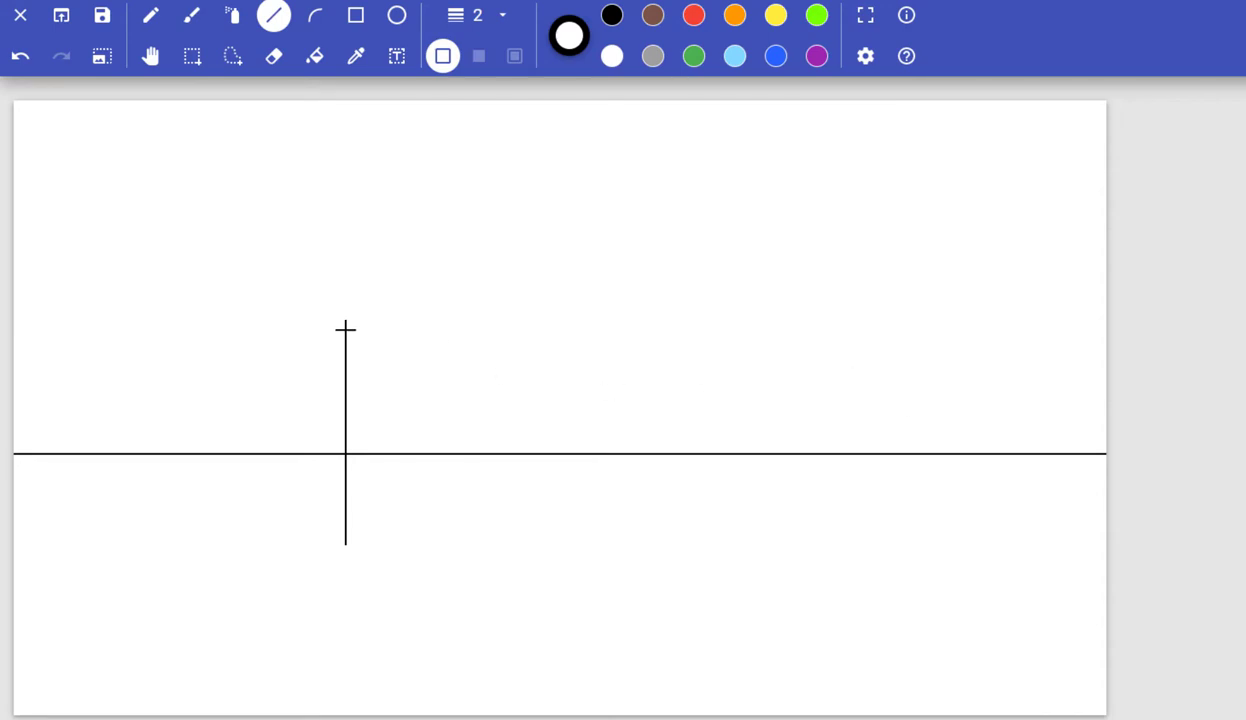
drag(345, 327, 1105, 454)
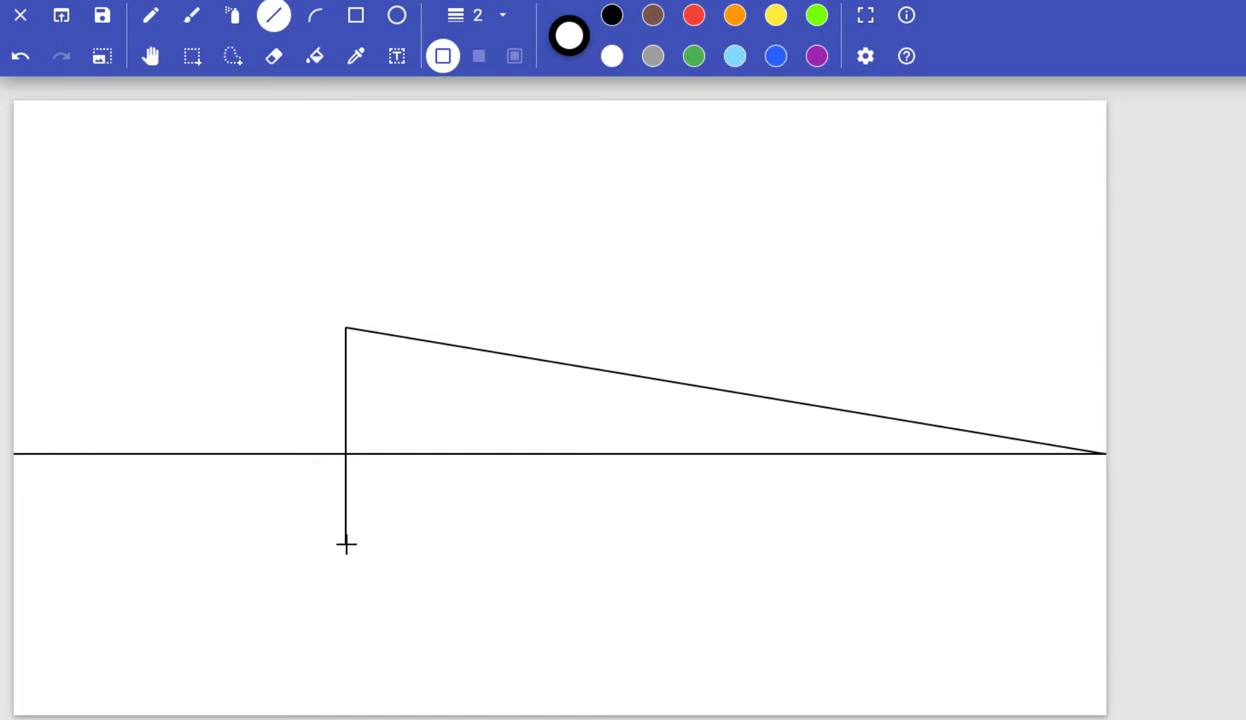
drag(345, 543, 1104, 453)
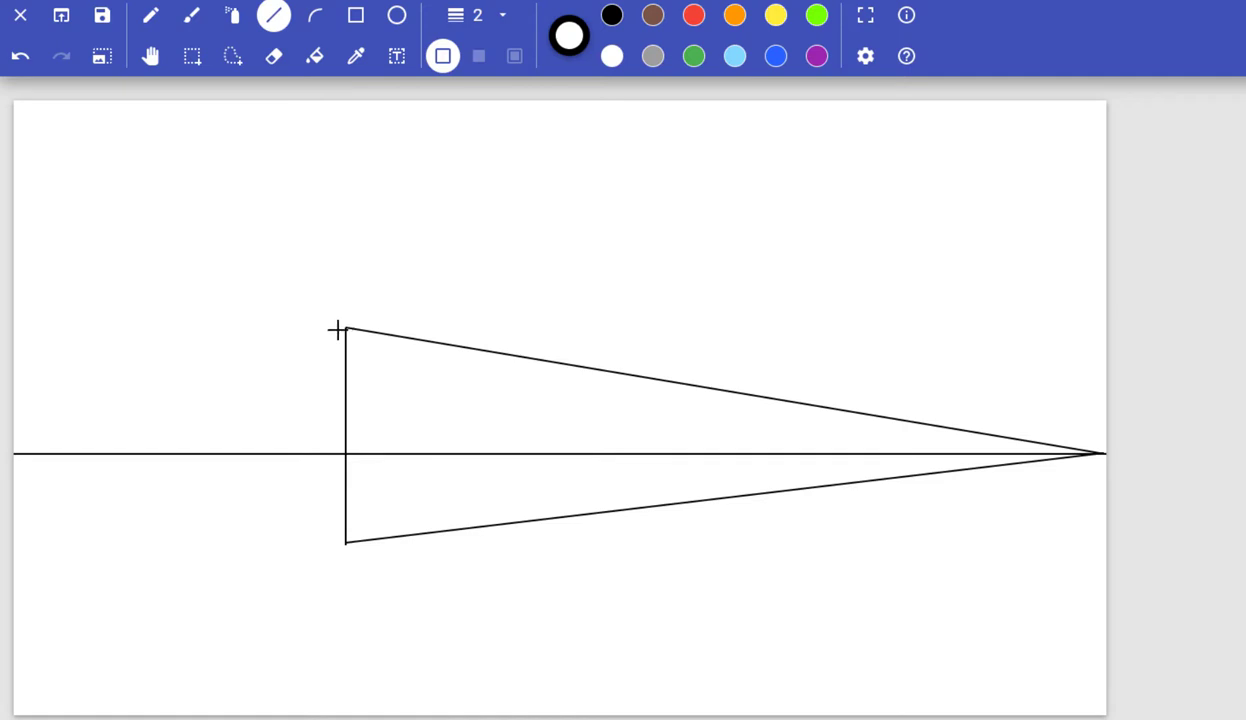
mouse_move(346, 327)
mouse_down()
mouse_move(64, 420)
mouse_move(13, 455)
mouse_up()
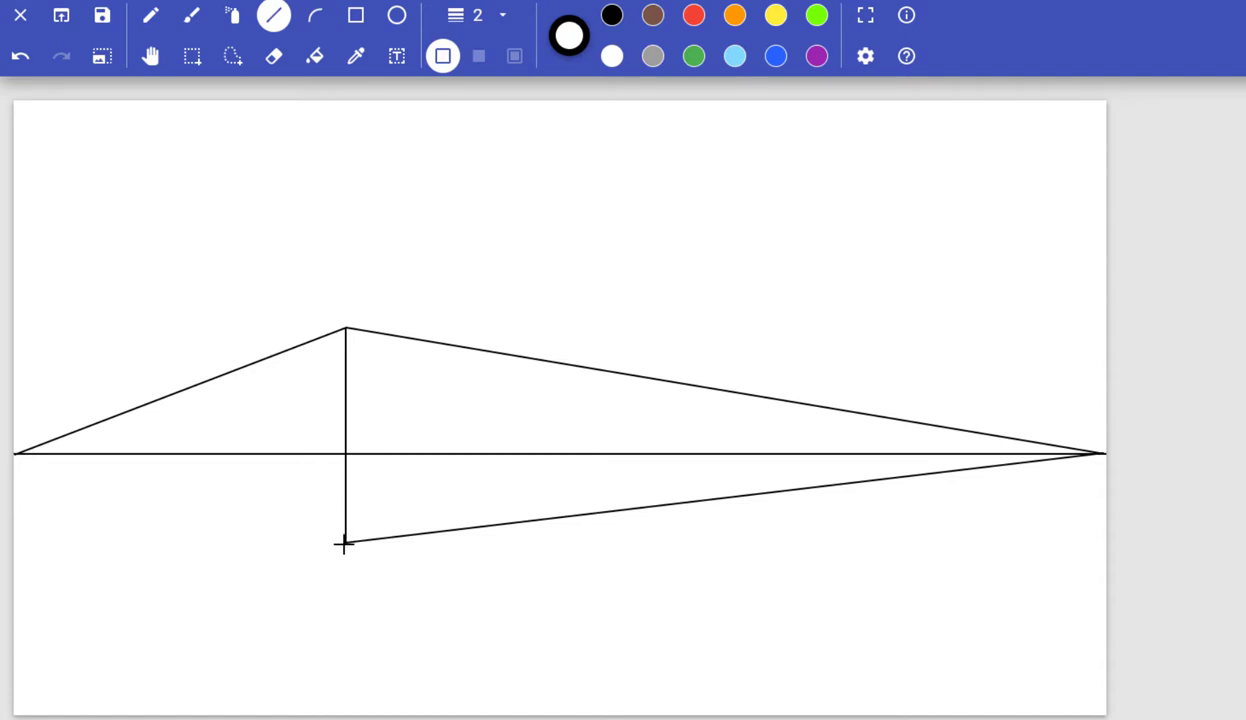
mouse_move(345, 545)
mouse_down()
mouse_move(145, 509)
mouse_move(14, 455)
mouse_up()
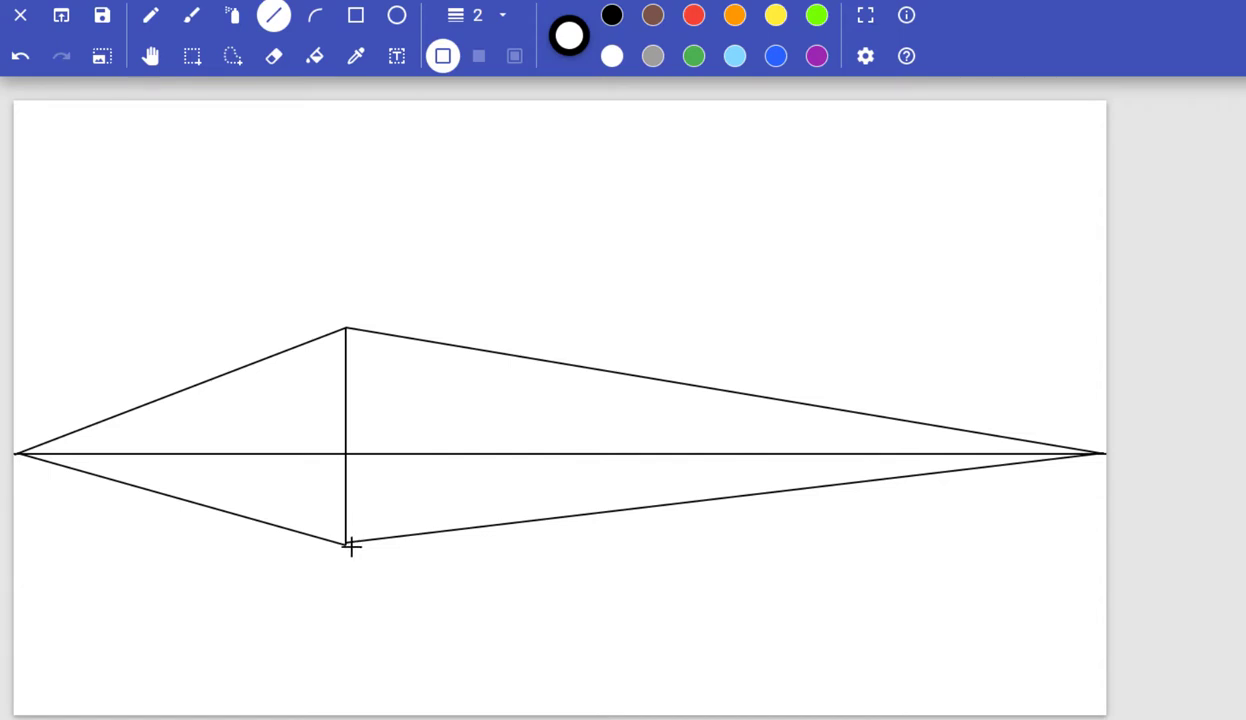
key(ctrl+z)
key(ctrl+z)
key(ctrl+z)
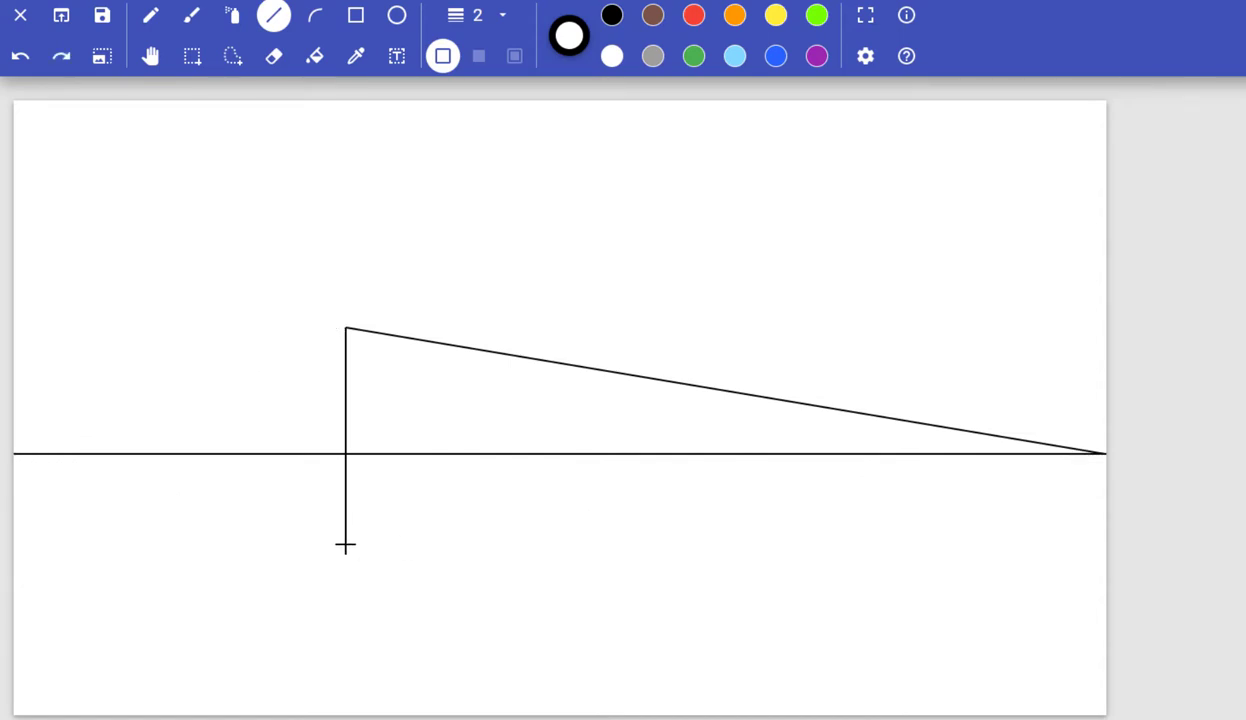
- Draw the remaining perspective lines from the vertical edge to both horizon ends and close each wall with a shorter vertical line
mouse_move(345, 545)
mouse_down()
mouse_move(620, 534)
mouse_move(1079, 473)
mouse_move(1104, 452)
mouse_up()
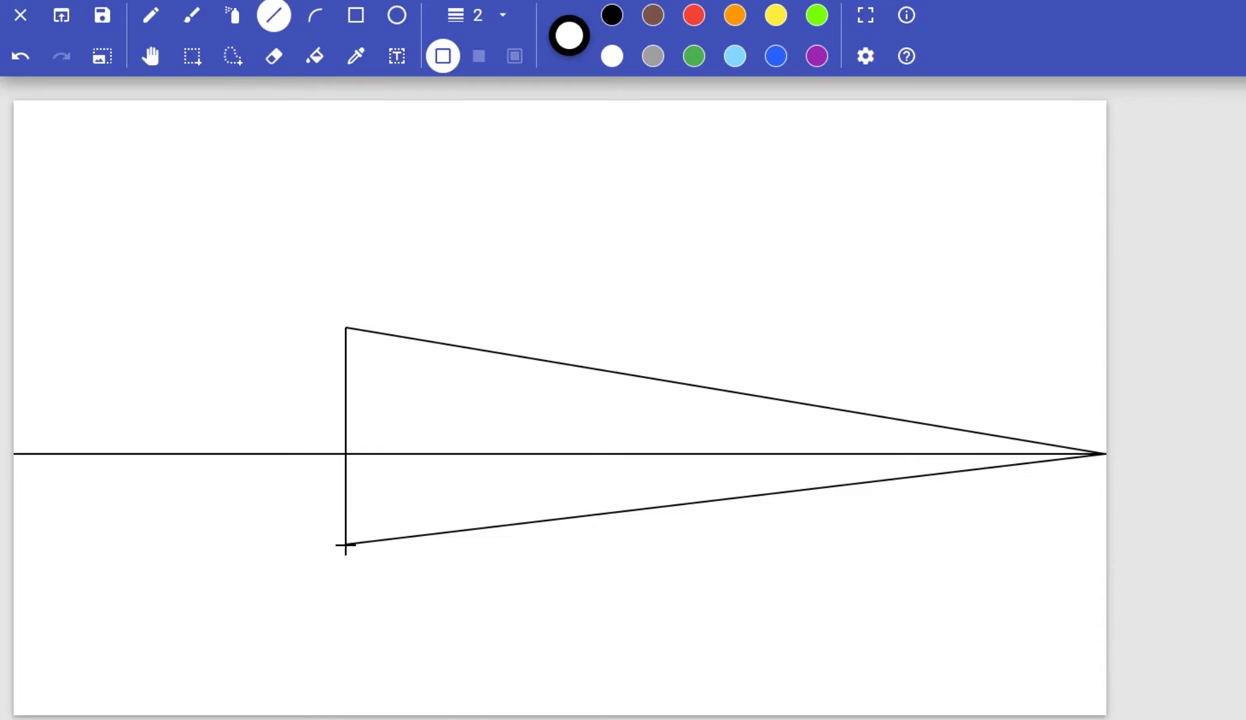
drag(345, 545, 14, 457)
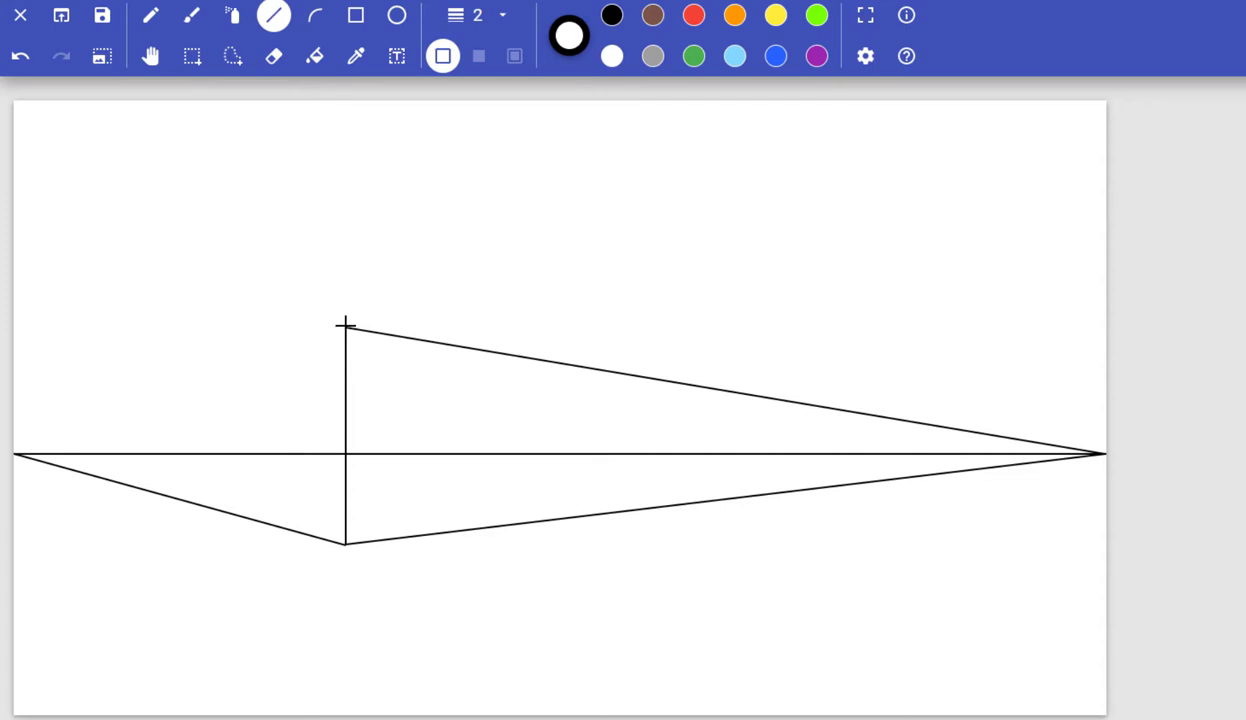
mouse_move(345, 328)
mouse_down()
mouse_move(264, 342)
mouse_move(13, 455)
mouse_up()
key(ctrl+z)
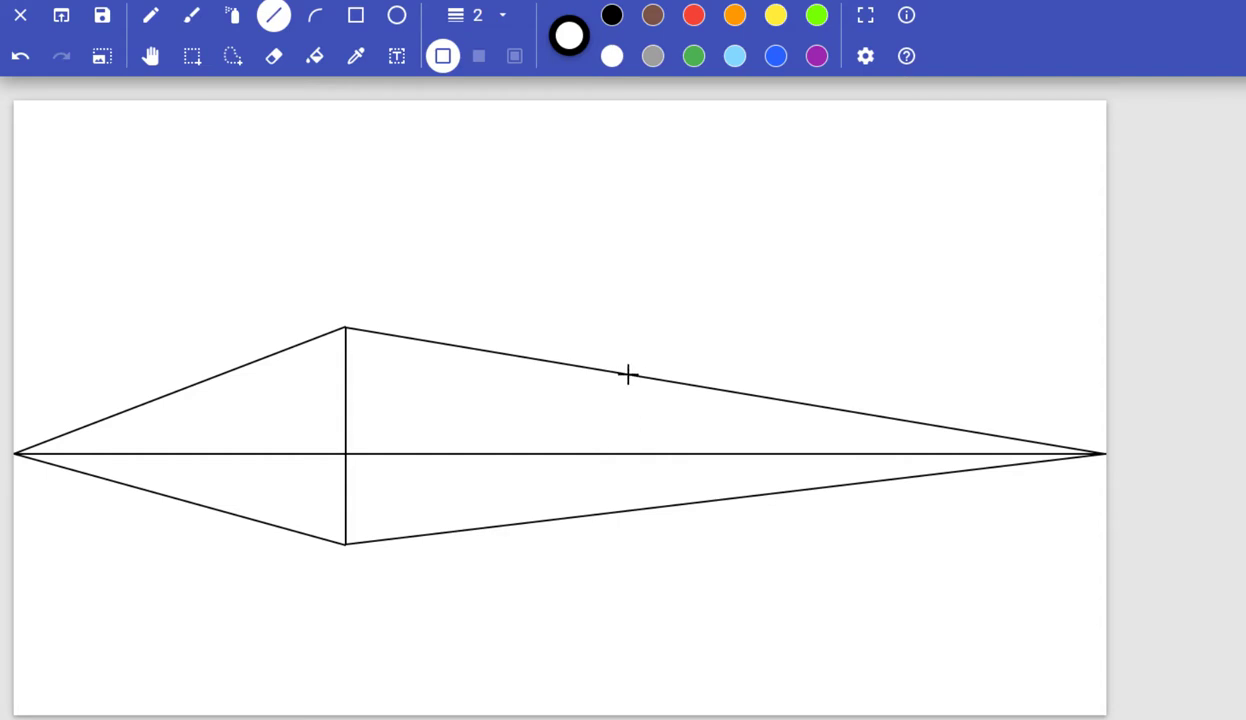
drag(628, 375, 624, 511)
drag(185, 387, 193, 500)
- Erase the horizon line inside the box between its two outer vertical edges, using eraser size 10
click(275, 58)
click(502, 16)
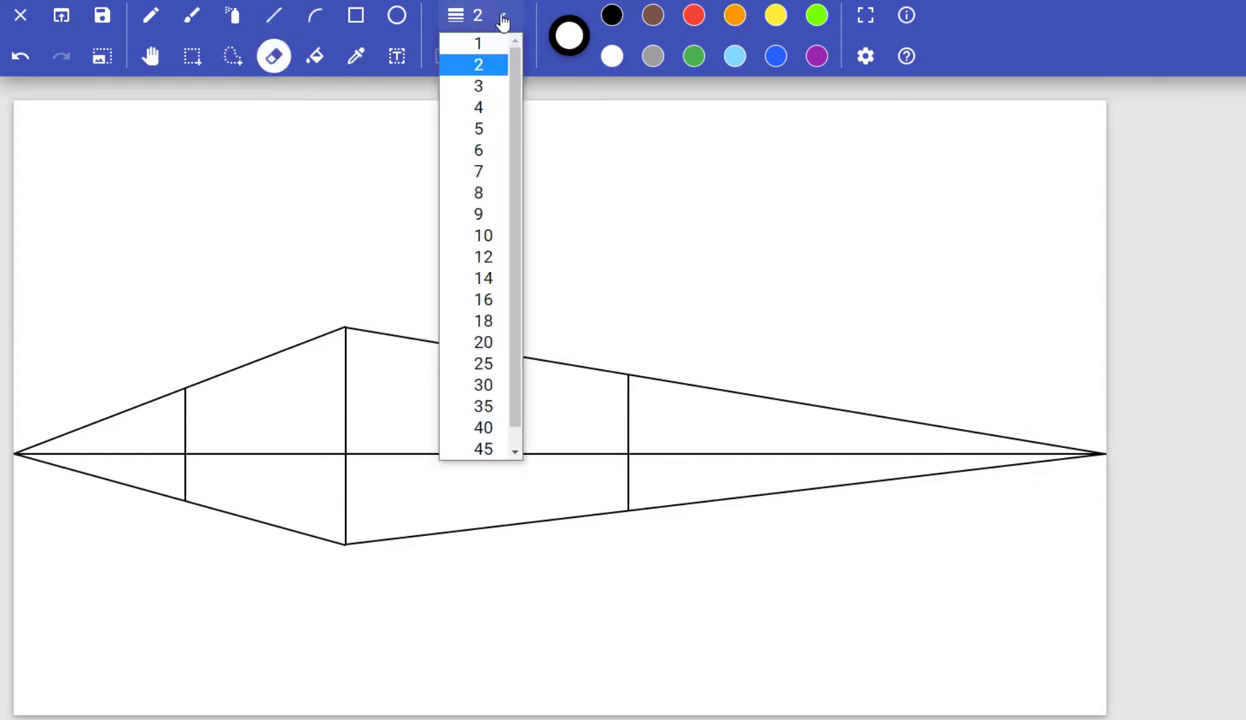
click(483, 236)
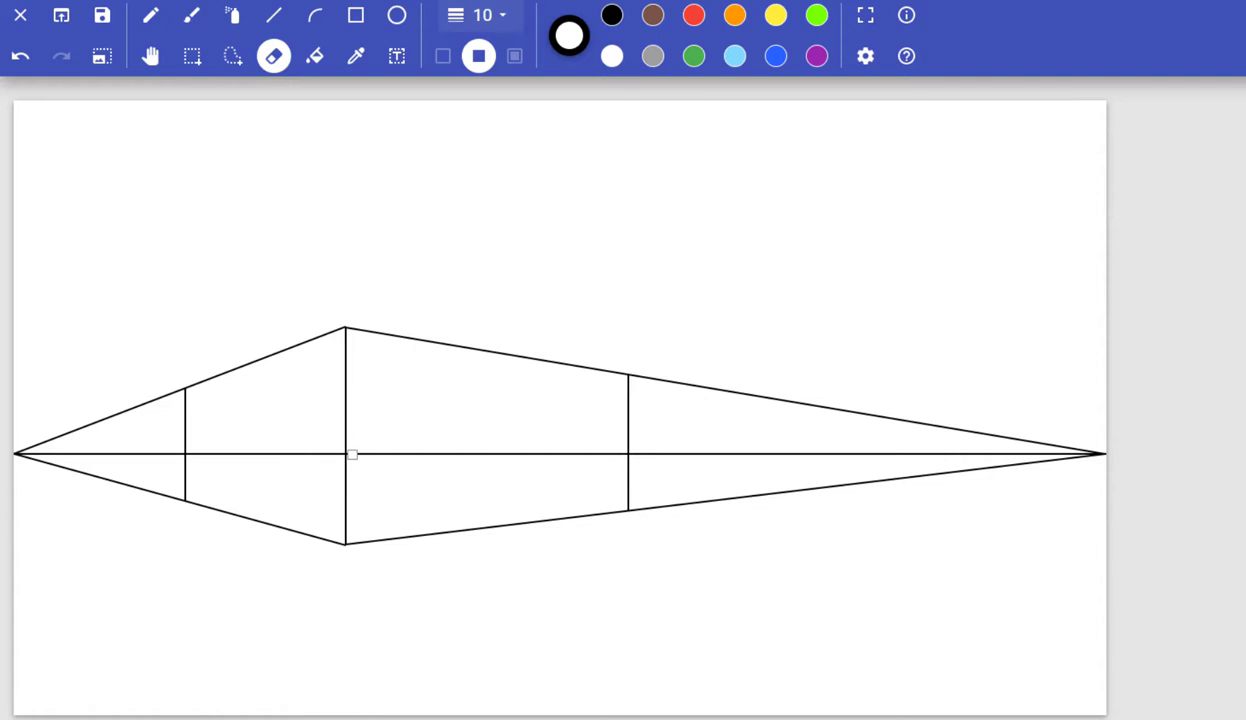
drag(352, 455, 534, 452)
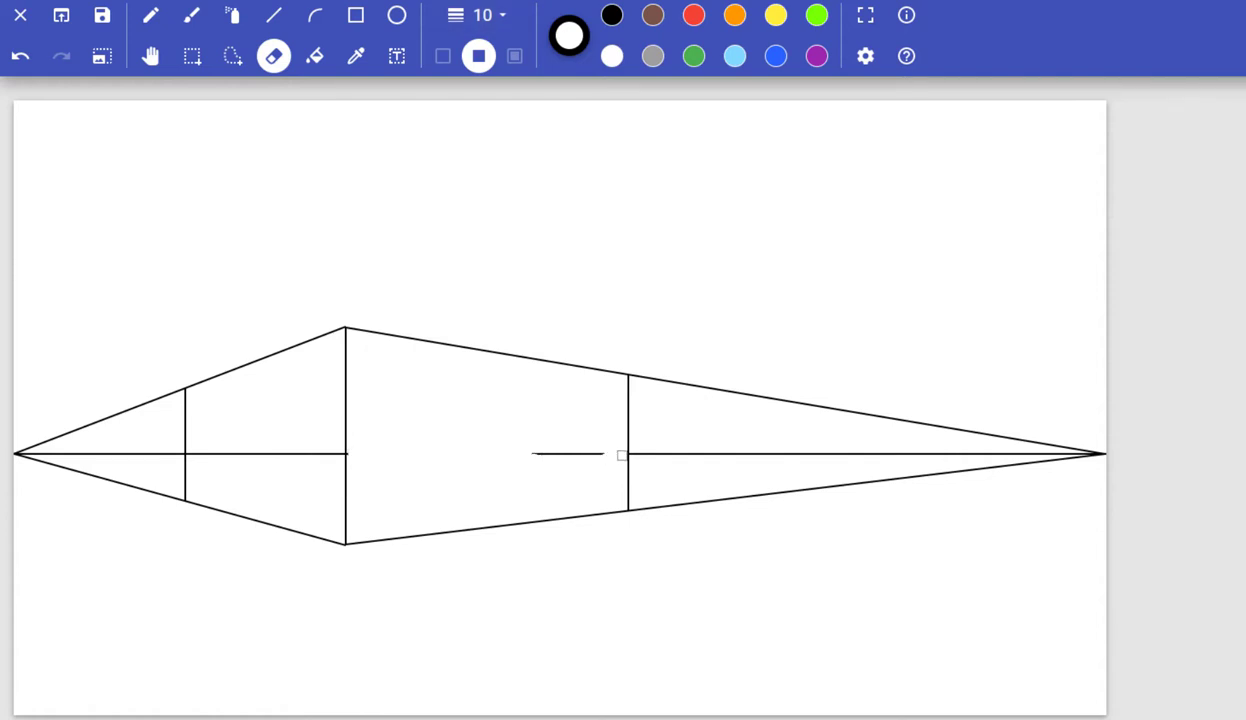
drag(609, 455, 537, 453)
drag(335, 454, 203, 449)
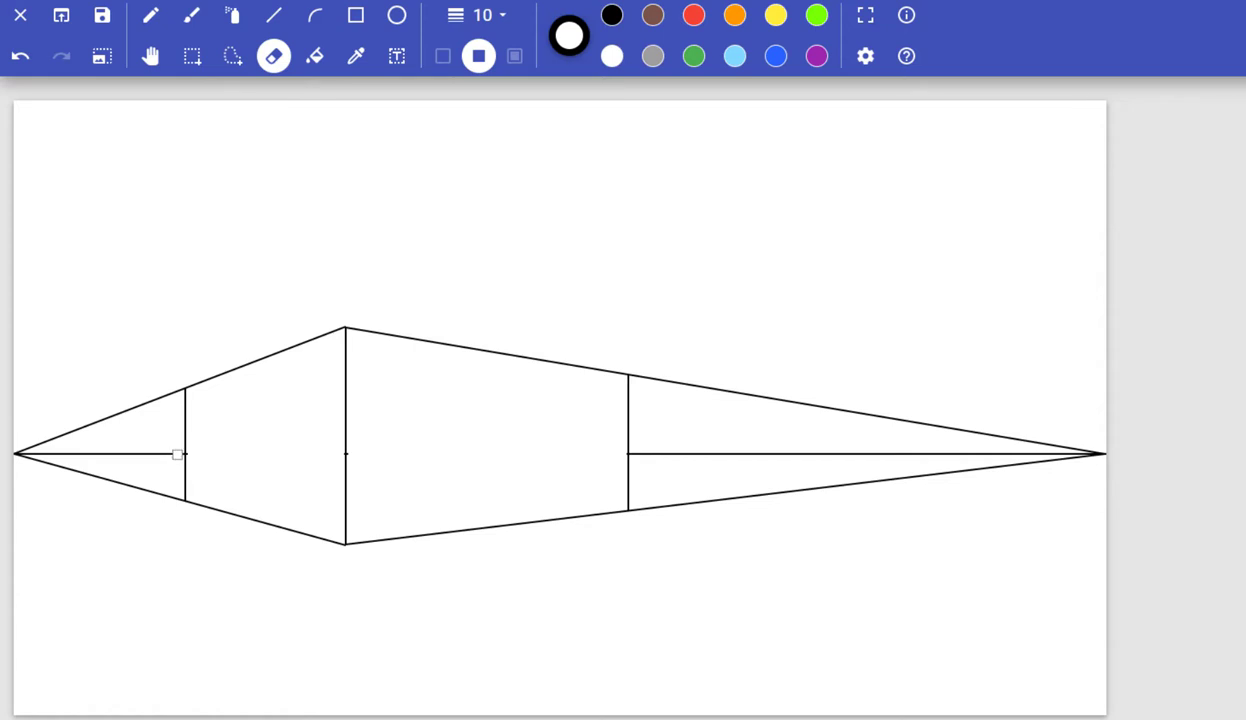
drag(173, 454, 110, 447)
key(ctrl+z)
click(191, 452)
- Erase the upper perspective line between the box's right edge and the right vanishing point
drag(634, 377, 971, 431)
drag(1020, 440, 1067, 447)
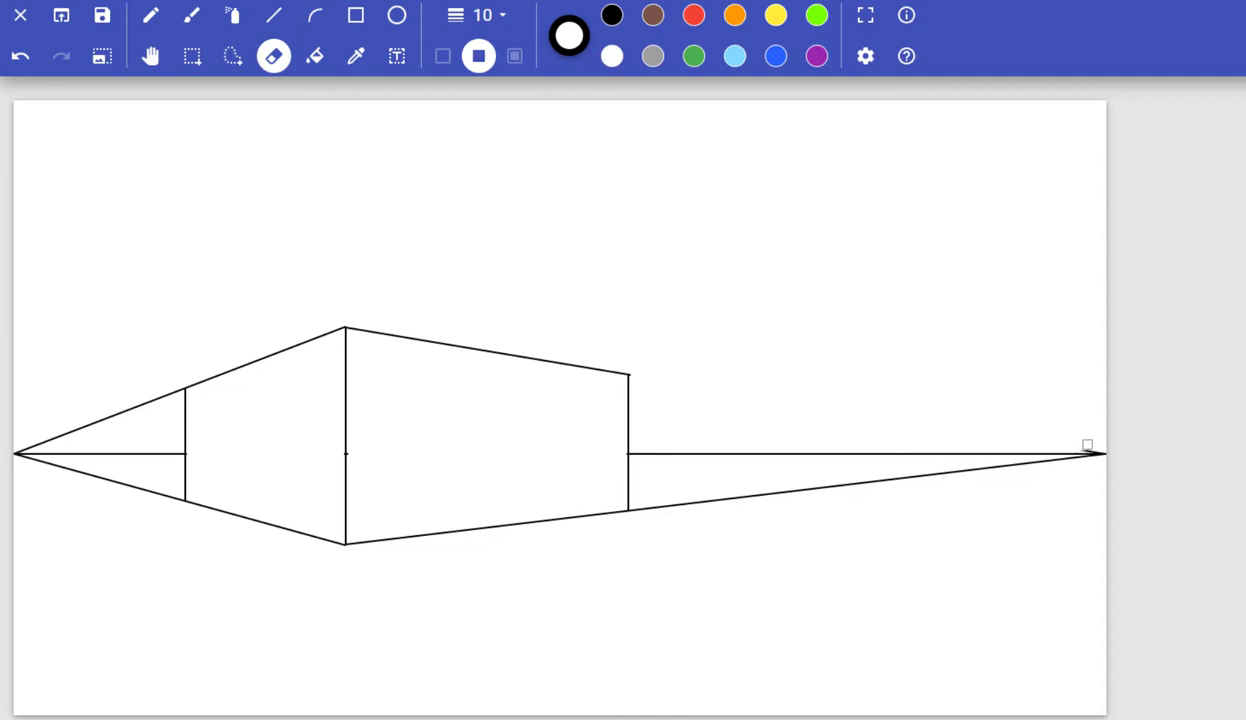
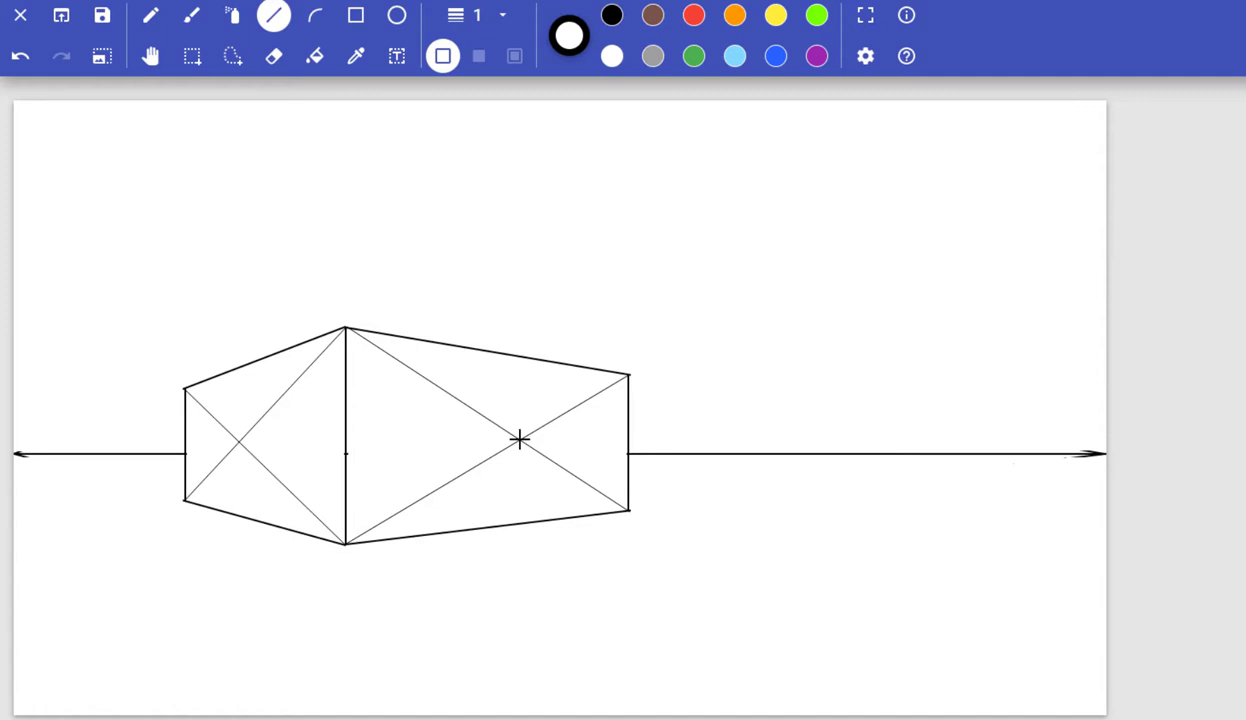
- Draw a vertical line up from the right wall's diagonal crossing and connect its top to both upper wall corners as a gable
drag(519, 438, 515, 193)
mouse_move(515, 198)
mouse_down()
mouse_move(517, 233)
mouse_move(517, 212)
mouse_up()
drag(518, 212, 344, 327)
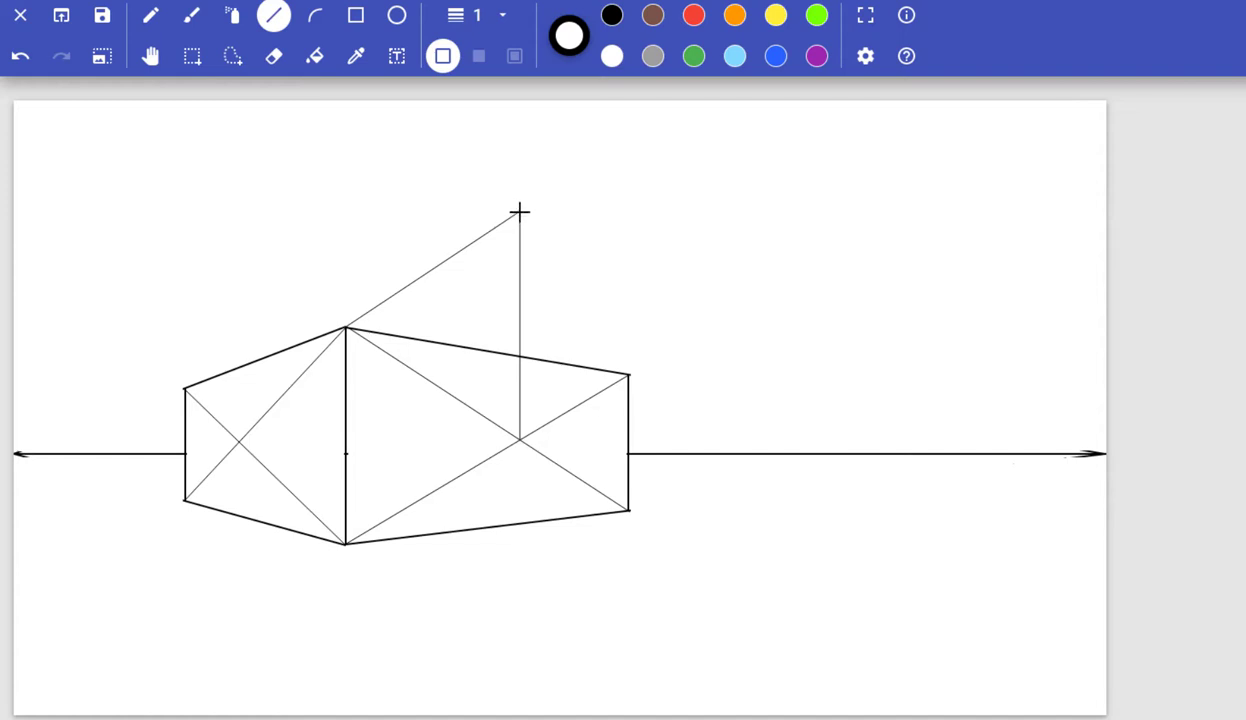
drag(518, 212, 628, 374)
- Draw the roof ridge line from the gable peak to the left vanishing point and add the rear roof edge from the left wall's top corner
drag(519, 210, 17, 452)
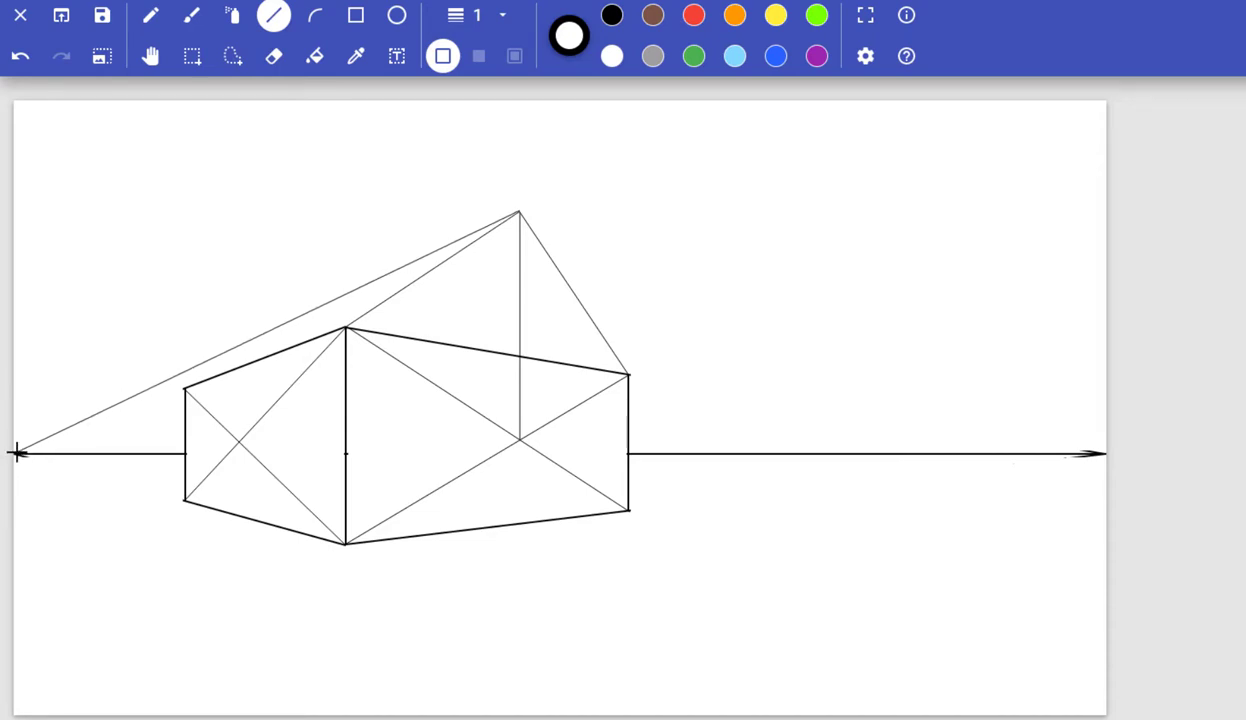
drag(23, 452, 23, 452)
drag(185, 386, 258, 336)
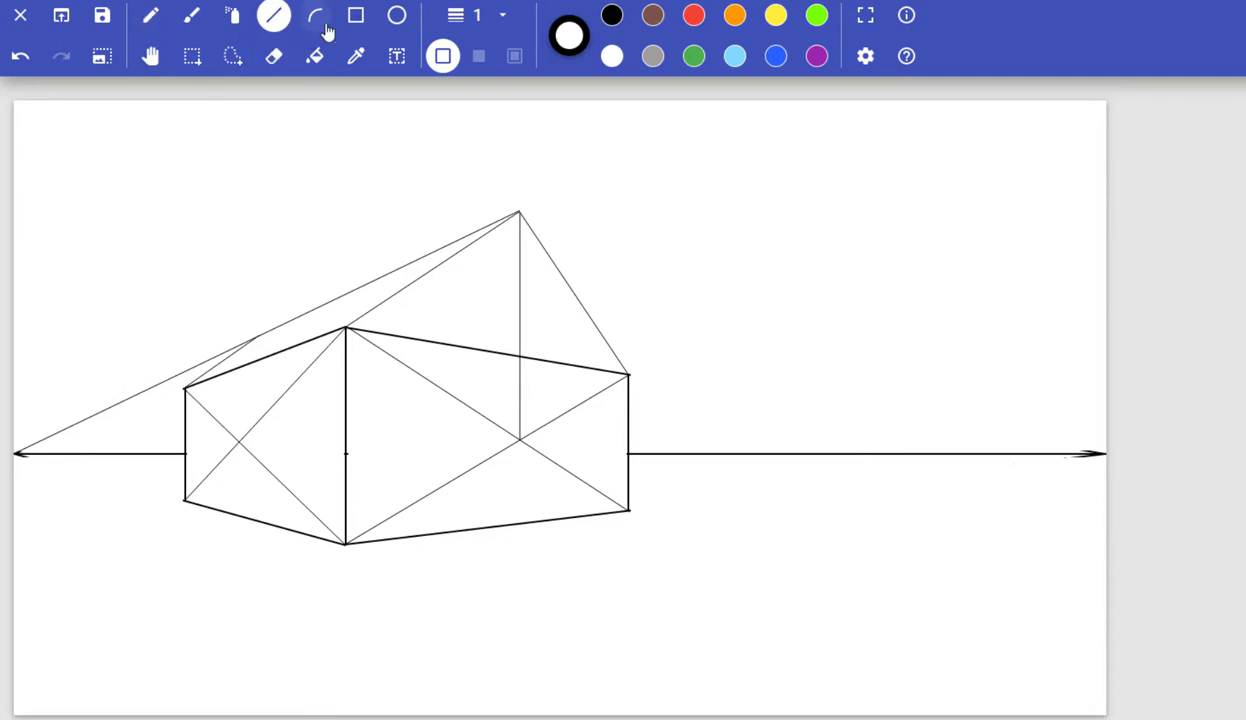
- Erase the ridge guide line between the rear roof edge and the left vanishing point, using eraser size 10
click(274, 57)
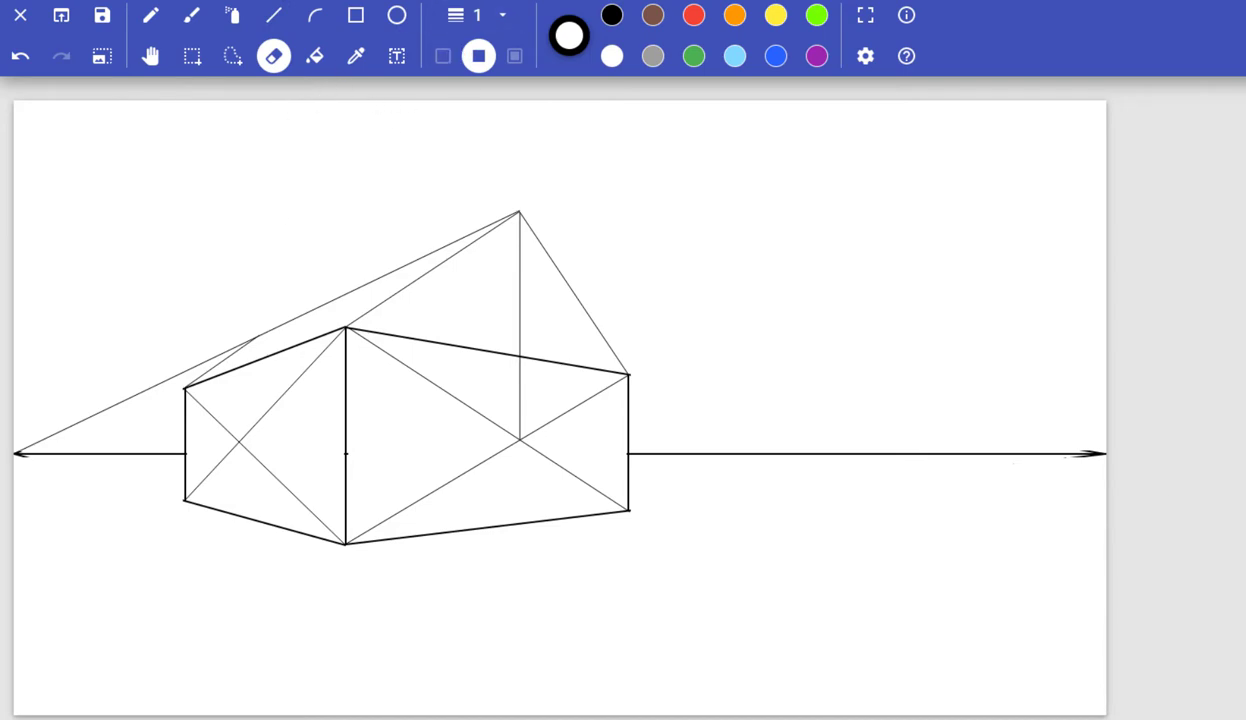
key(ctrl+plus)
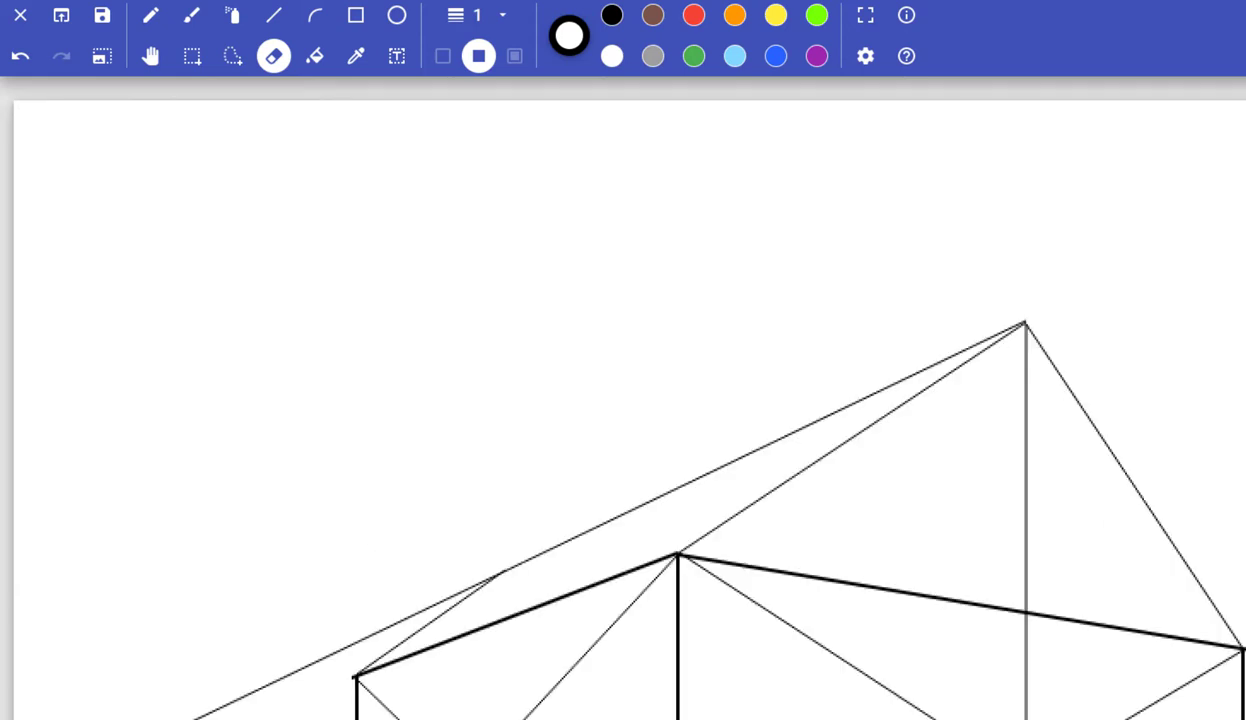
scroll(623, 398, down, 4)
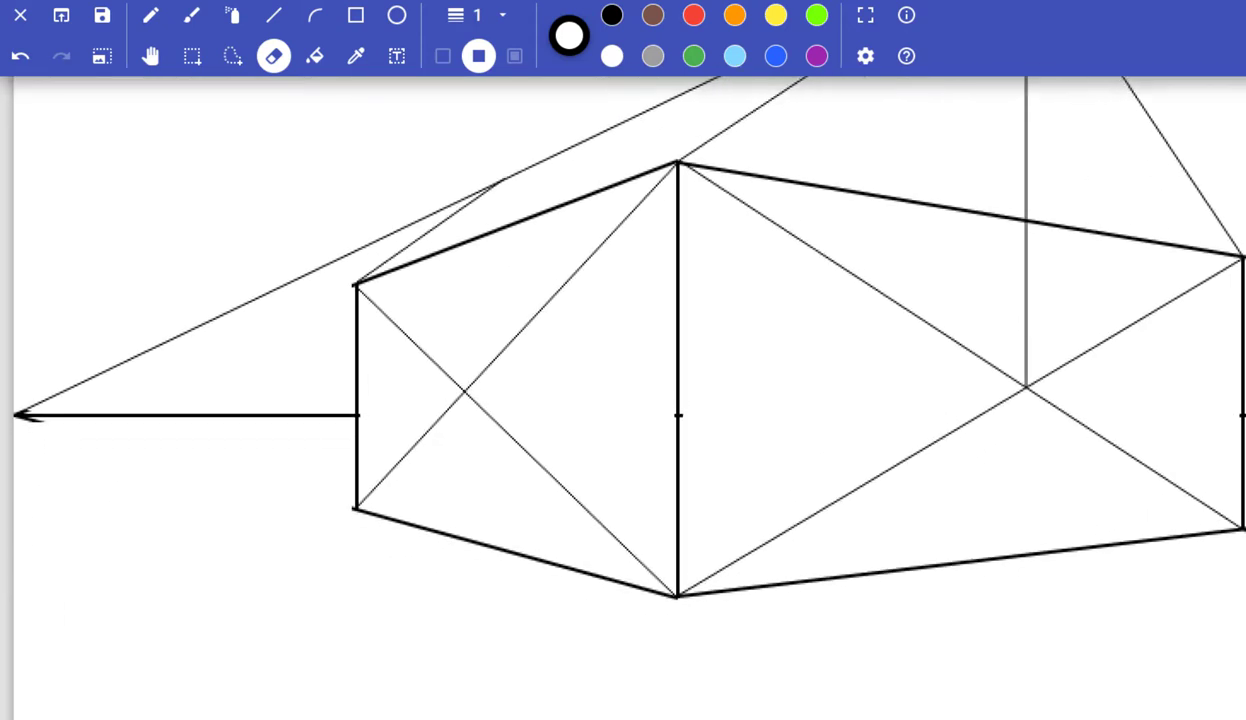
scroll(623, 398, up, 2)
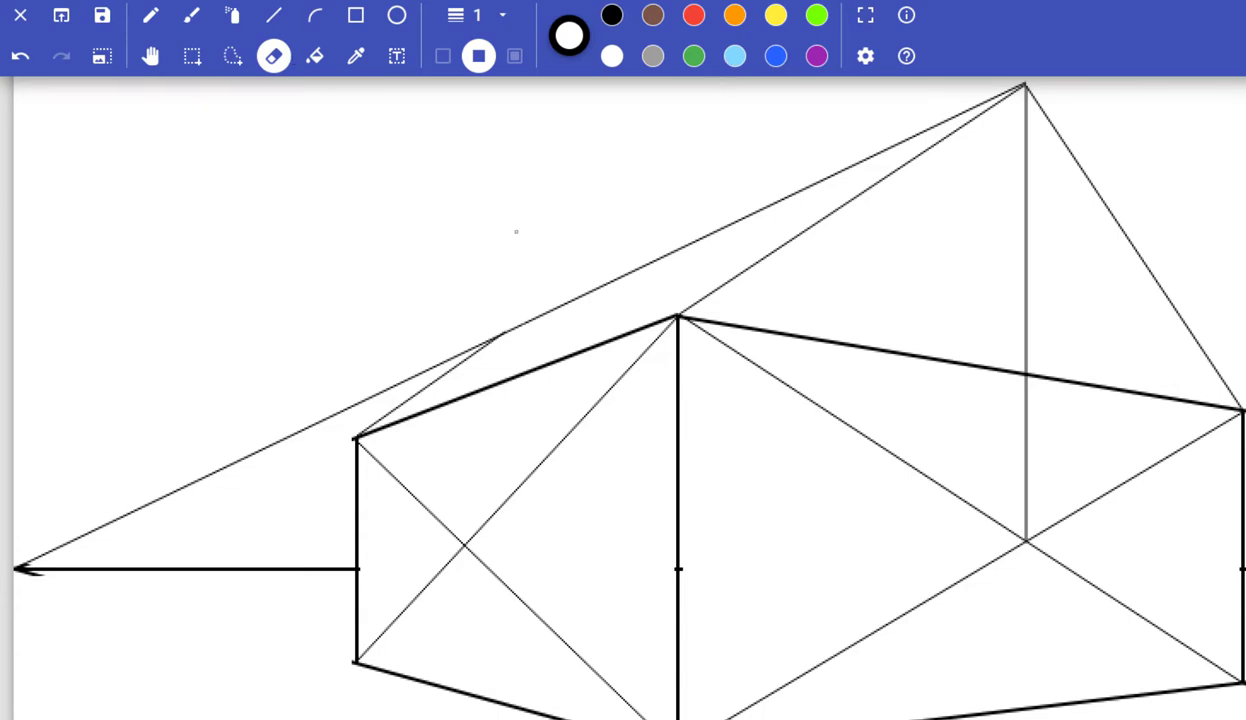
click(478, 15)
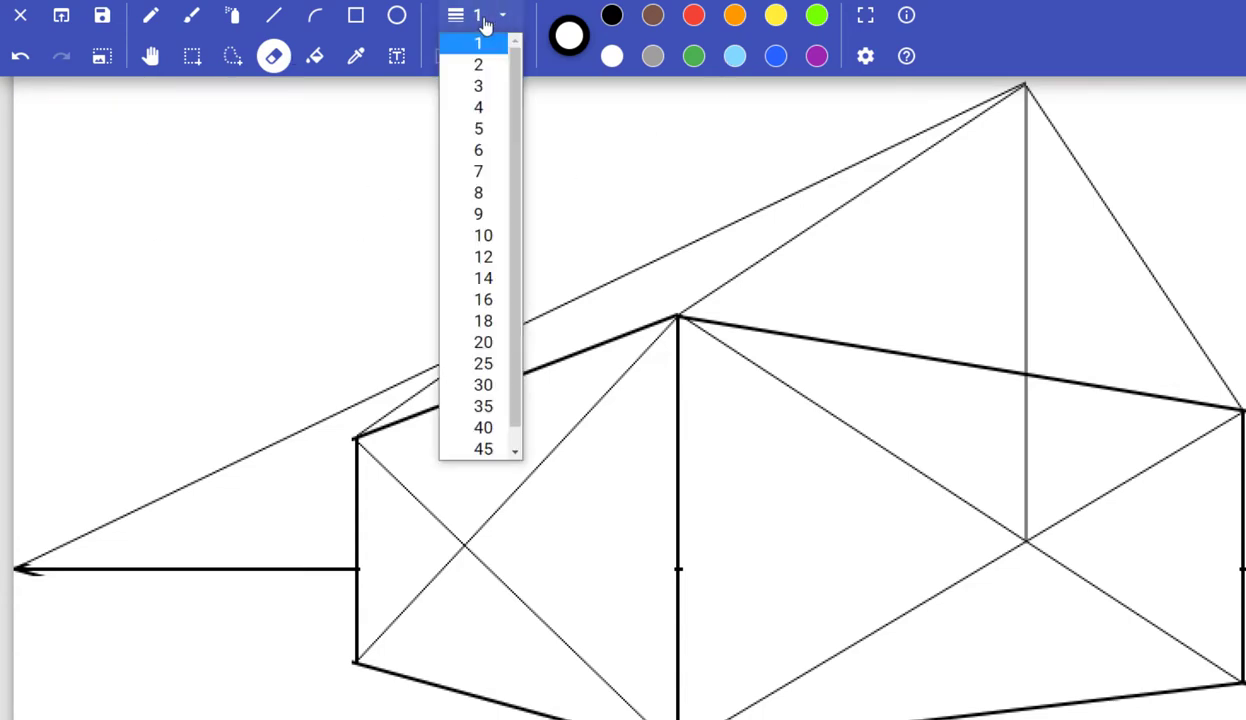
click(483, 236)
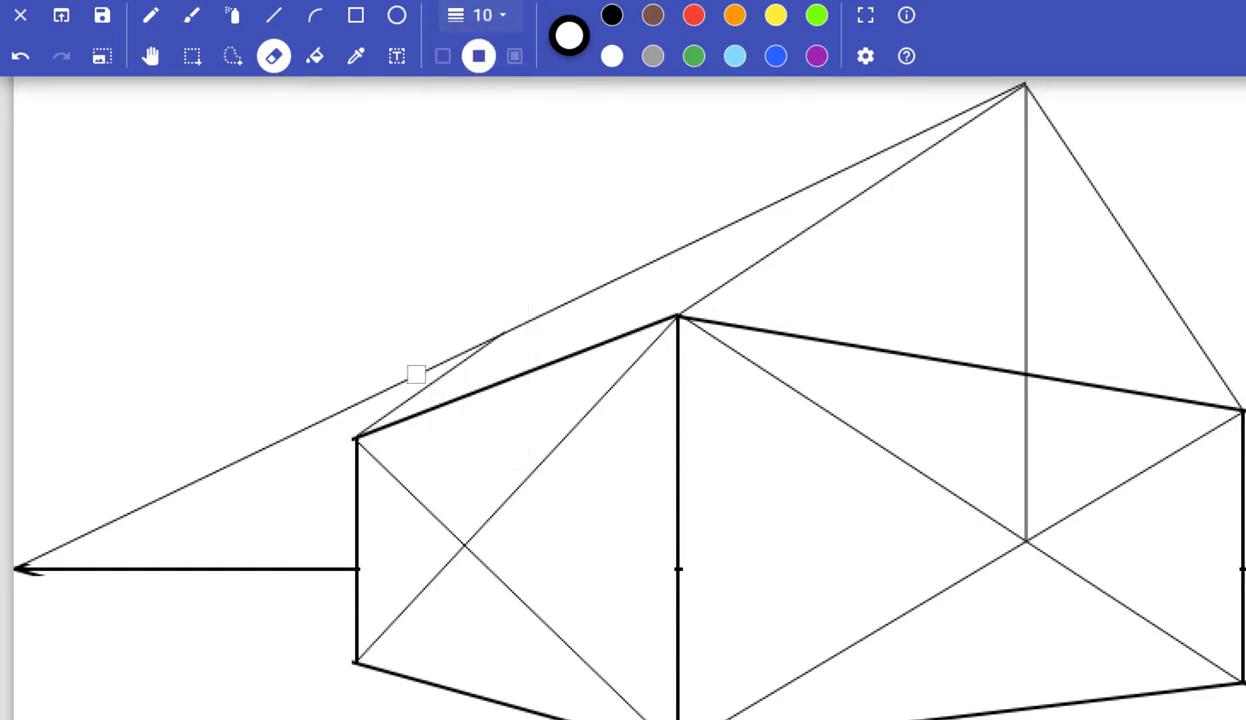
mouse_move(471, 336)
mouse_down()
mouse_move(311, 433)
mouse_move(151, 491)
mouse_move(125, 512)
mouse_move(164, 503)
mouse_move(23, 556)
mouse_up()
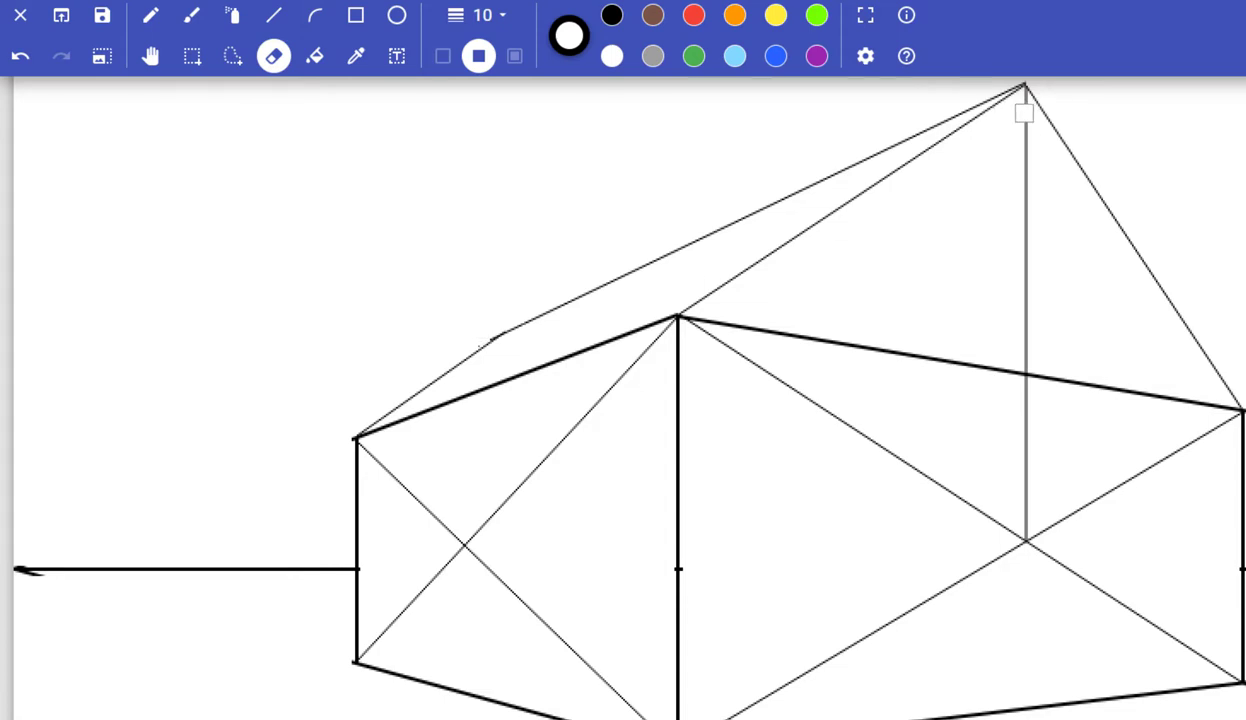
- Erase the vertical guide below the gable peak and the diagonal guides across the right wall
drag(1023, 110, 1031, 357)
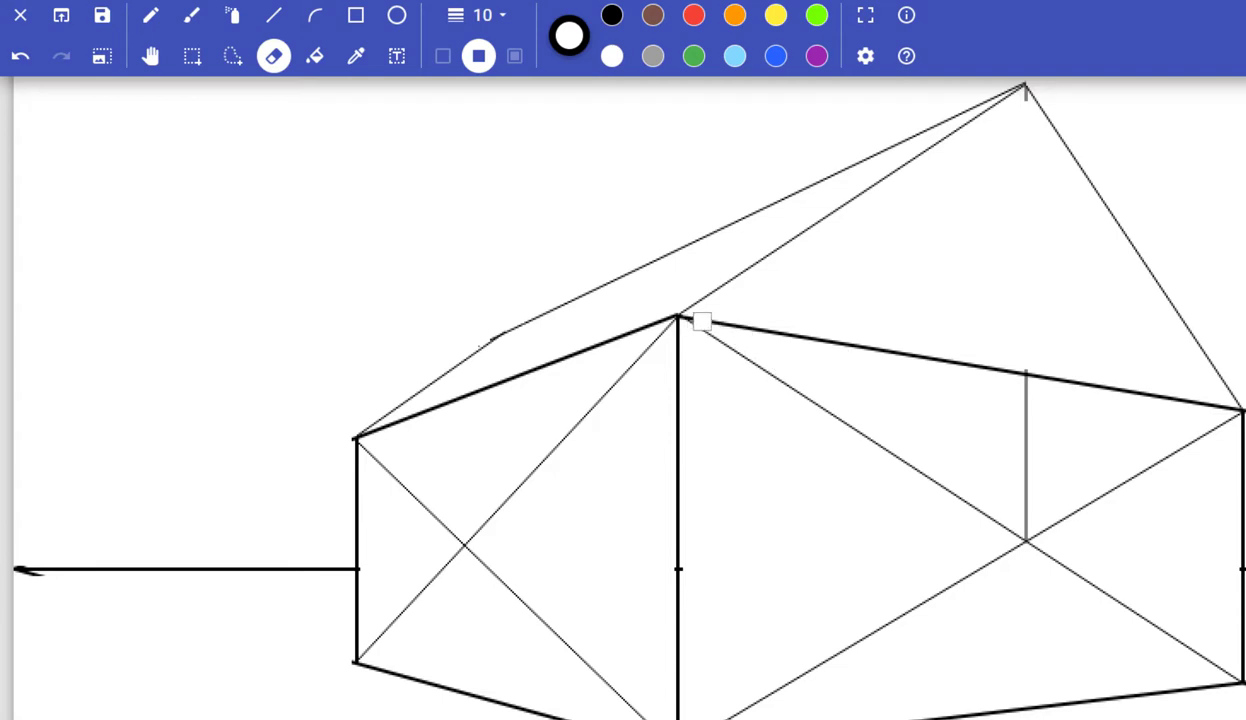
drag(1020, 388, 1032, 528)
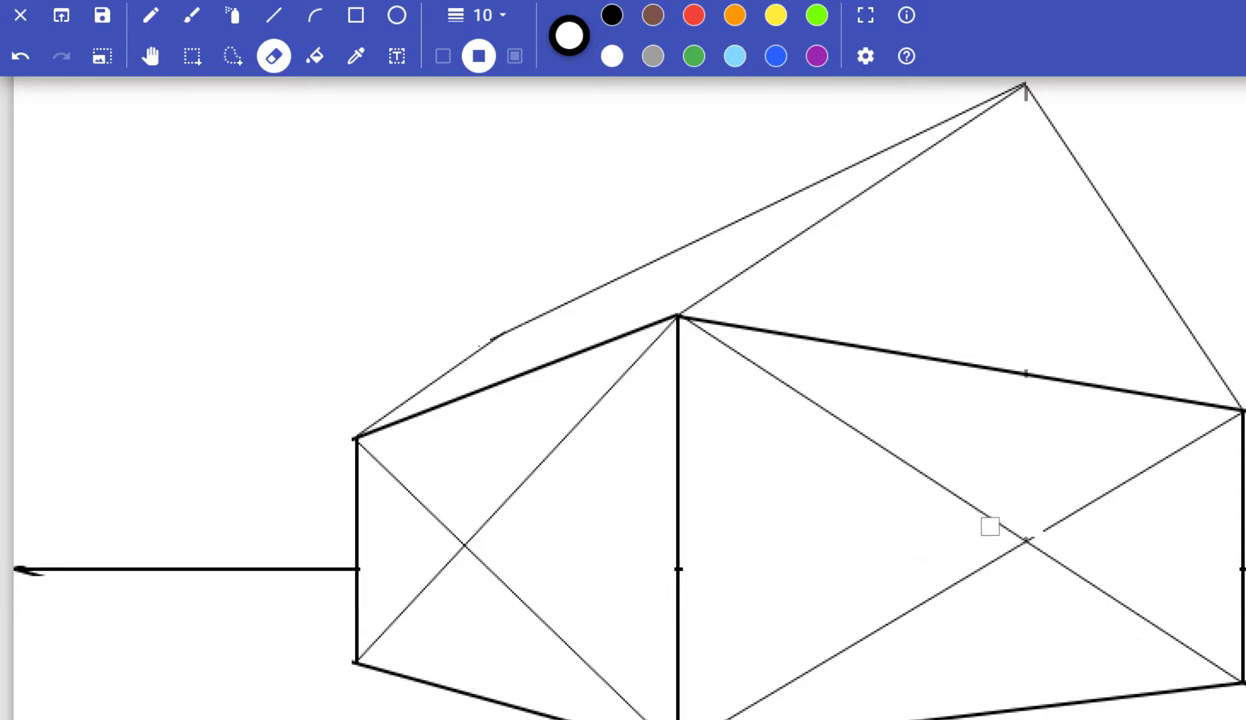
drag(987, 514, 698, 336)
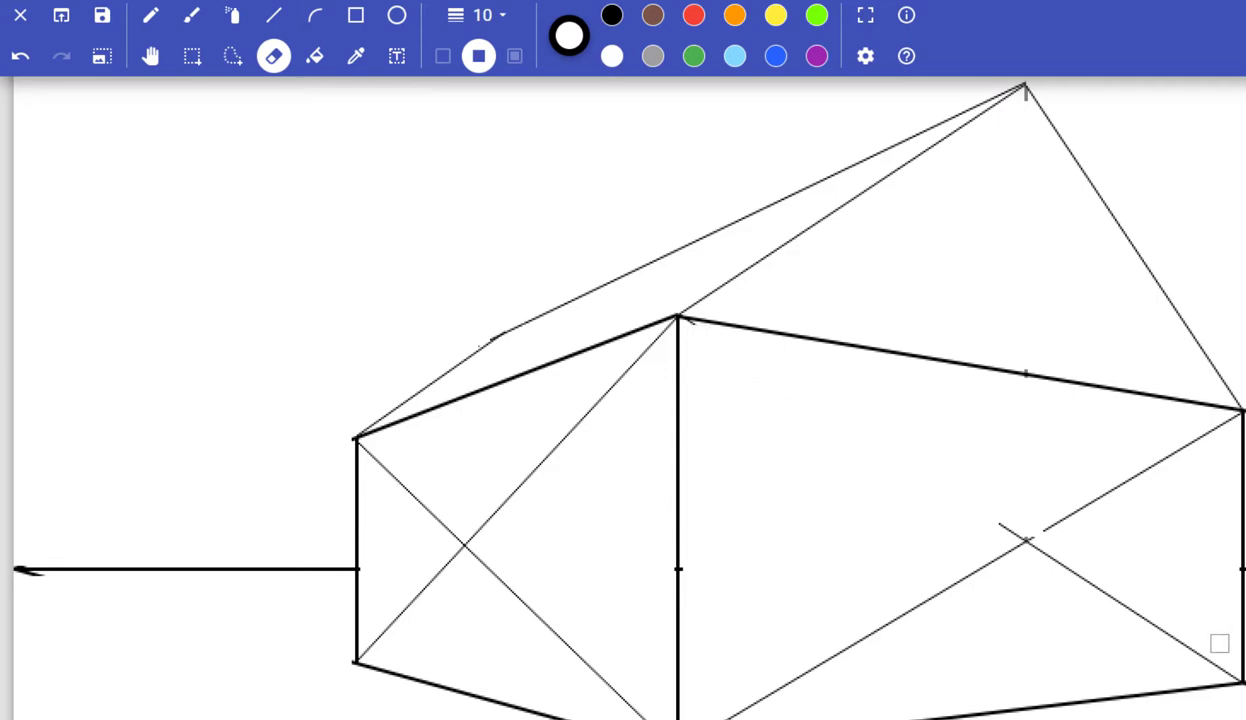
drag(1048, 527, 1232, 423)
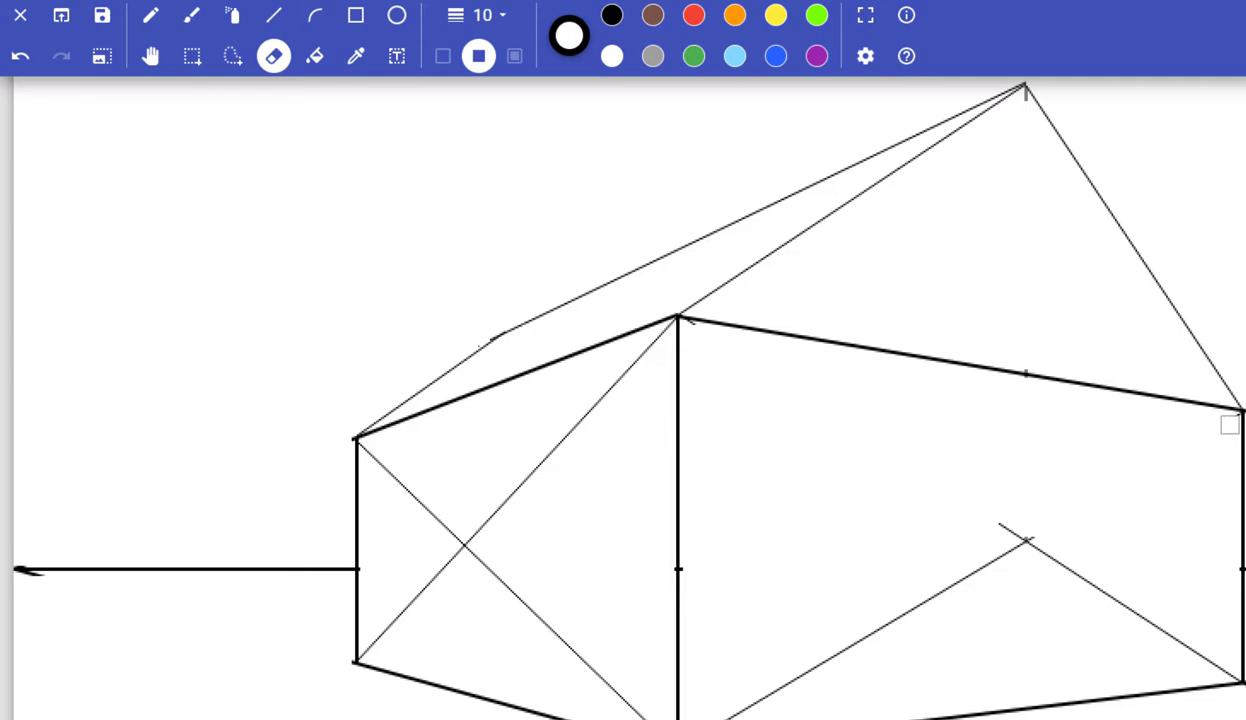
drag(1051, 568, 1224, 667)
drag(1022, 546, 721, 716)
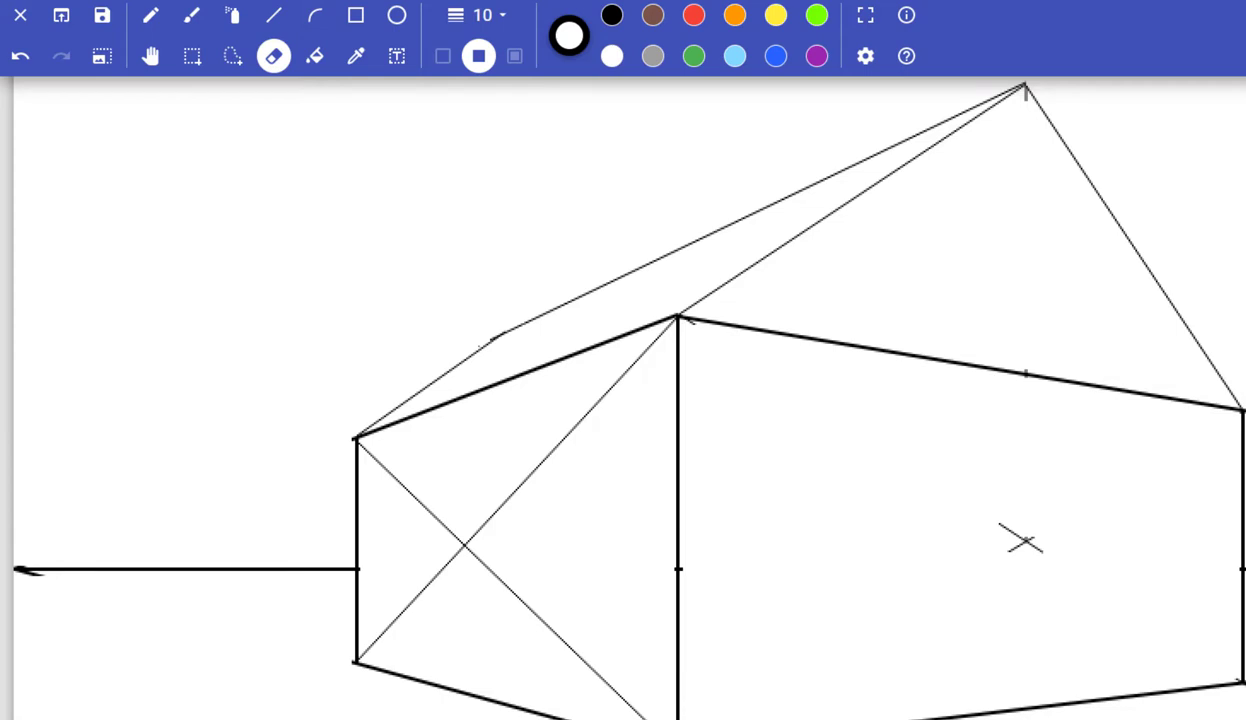
- Erase the right wall's upper edge beneath the gable, between its two upper corners
key(ctrl+minus)
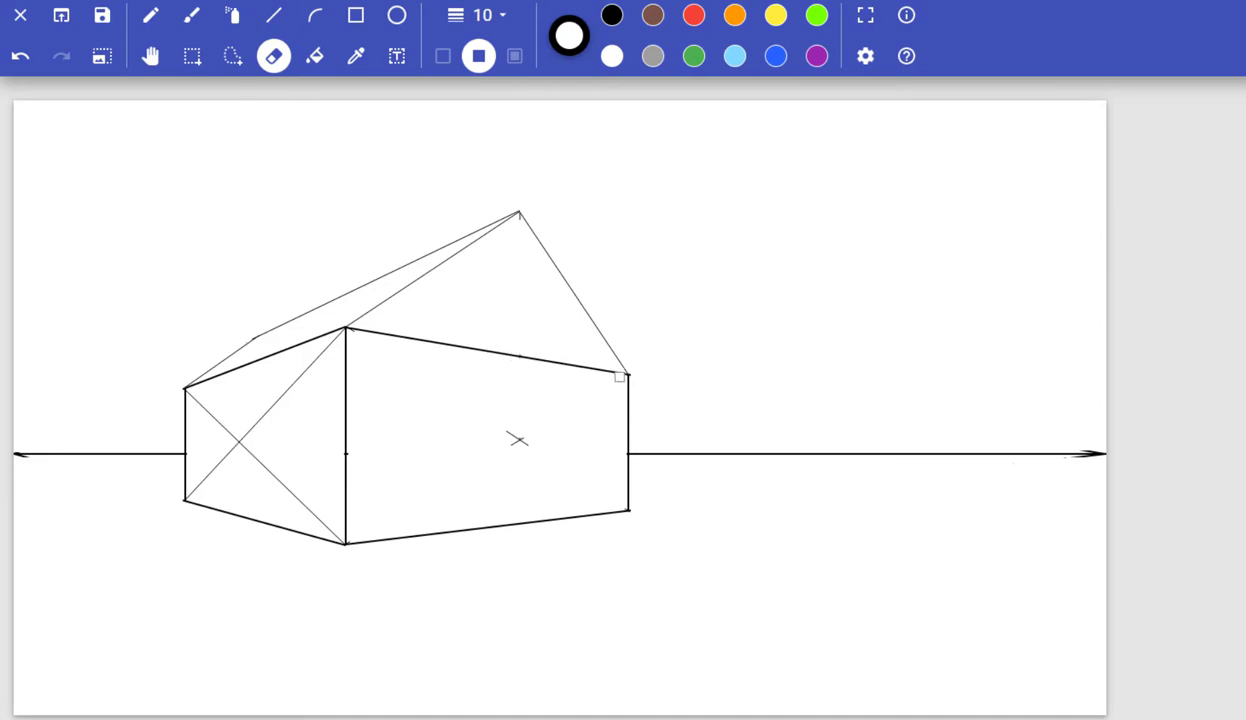
drag(598, 369, 562, 363)
drag(456, 347, 371, 334)
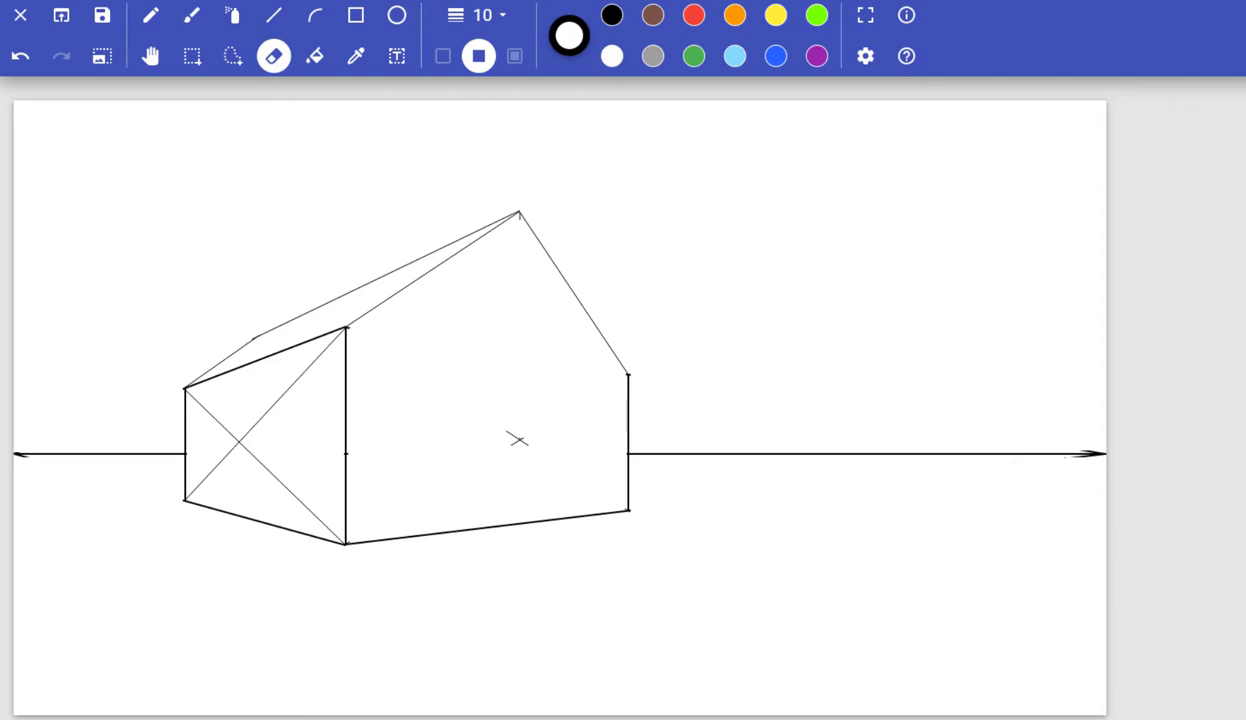
- Retrace the gable slopes, the roof ridge and the rear roof edge with straight lines of width 3
click(495, 17)
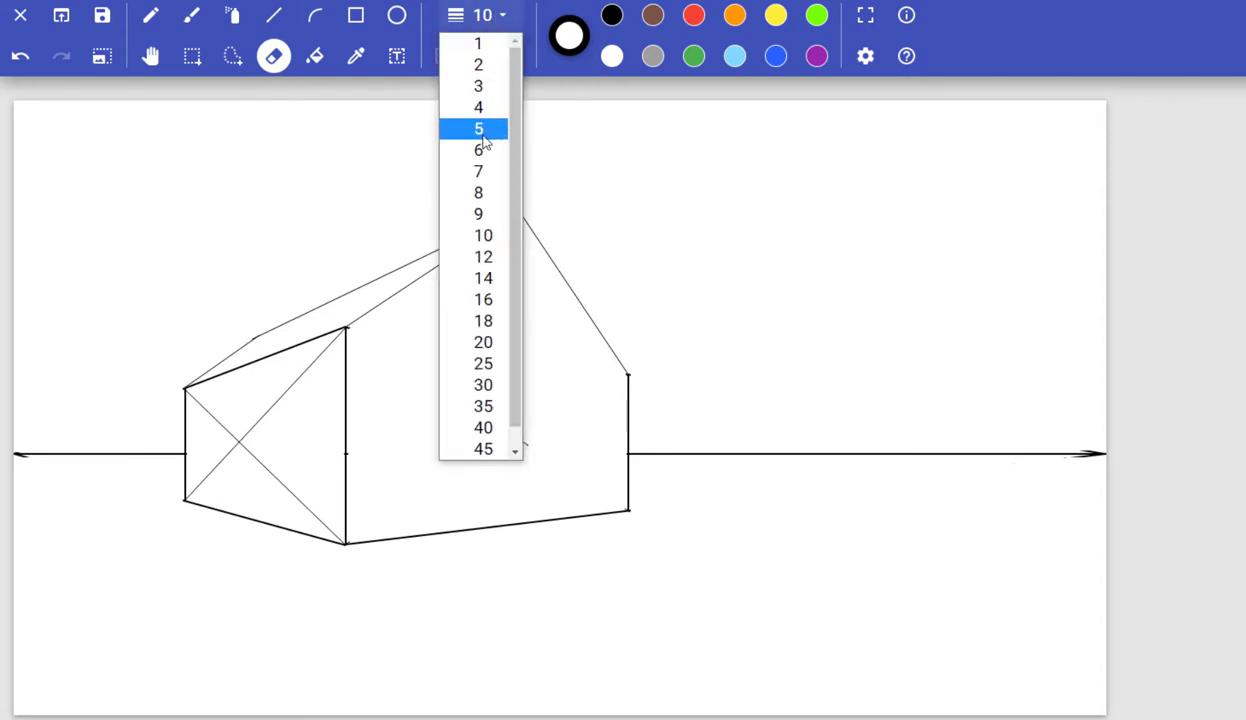
click(478, 86)
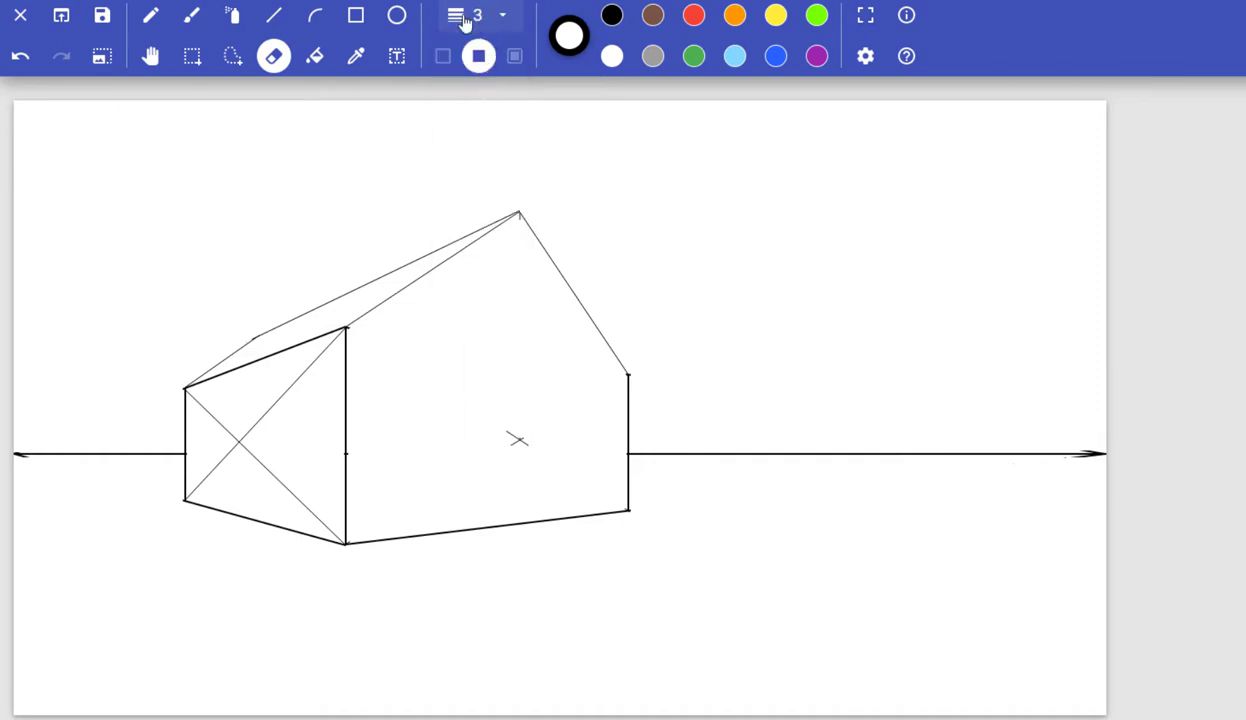
click(275, 15)
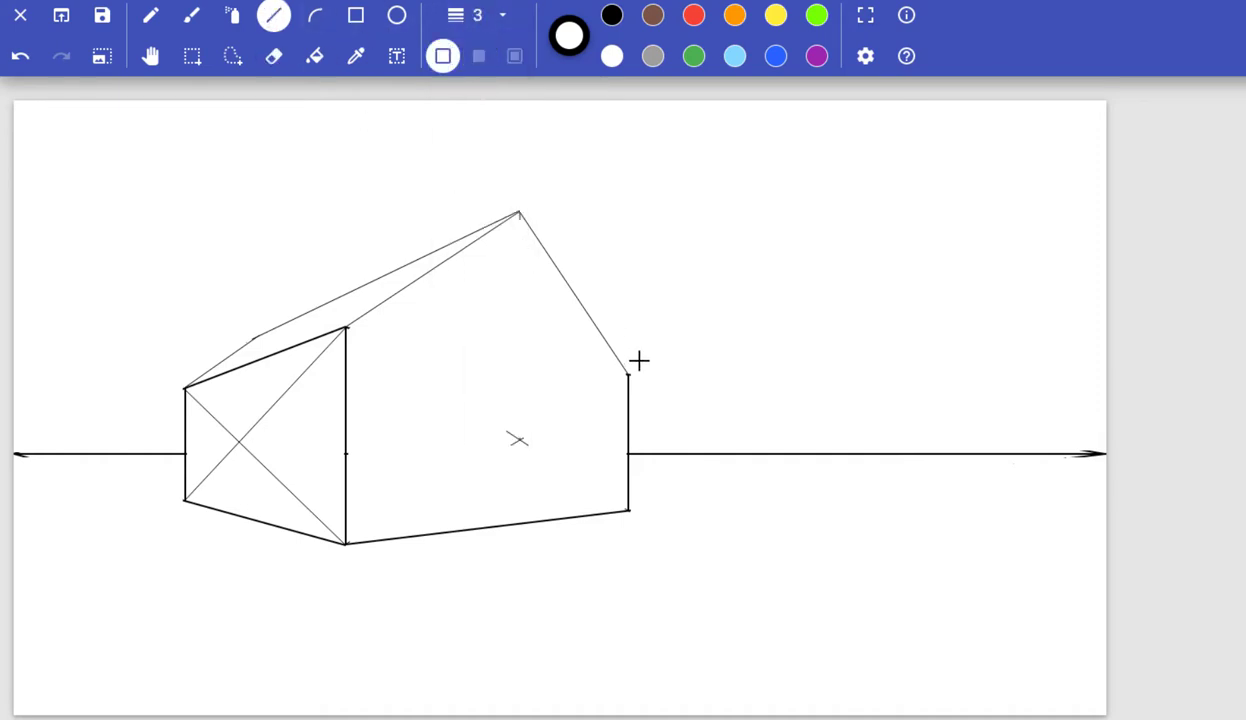
mouse_move(627, 373)
mouse_down()
mouse_move(519, 209)
mouse_move(362, 295)
mouse_move(344, 326)
mouse_up()
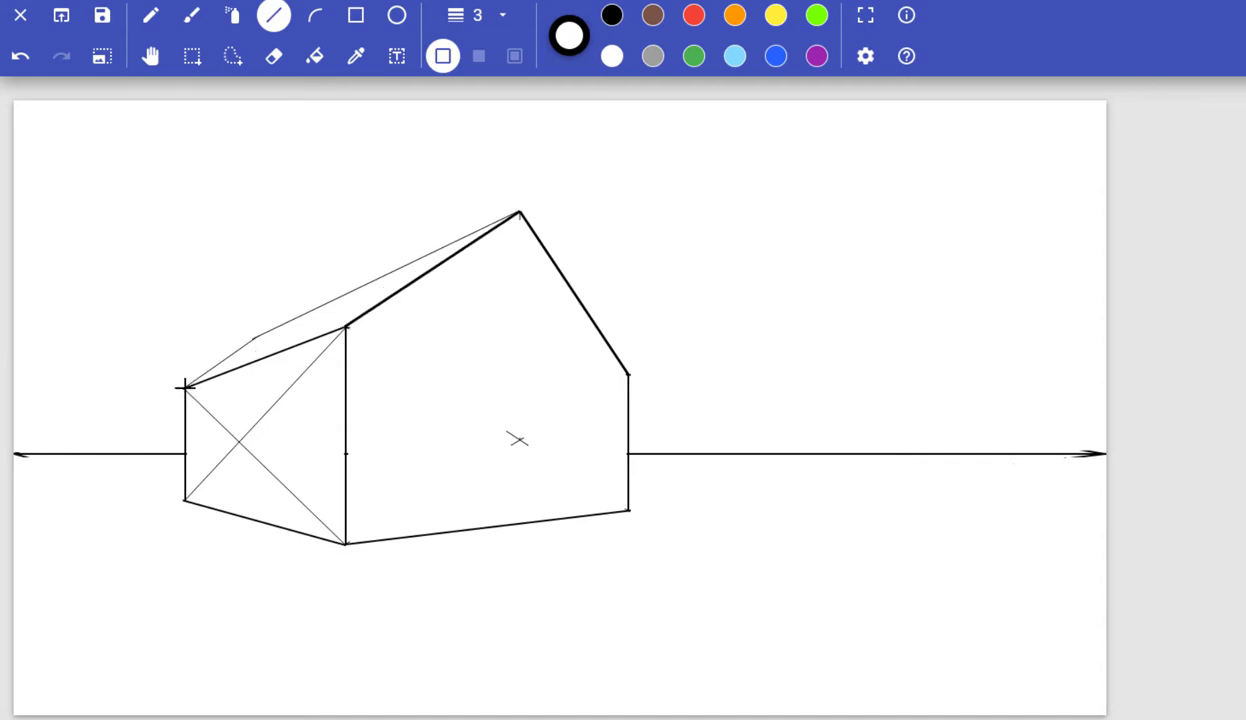
mouse_move(186, 387)
mouse_down()
mouse_move(255, 337)
mouse_move(473, 253)
mouse_move(520, 210)
mouse_up()
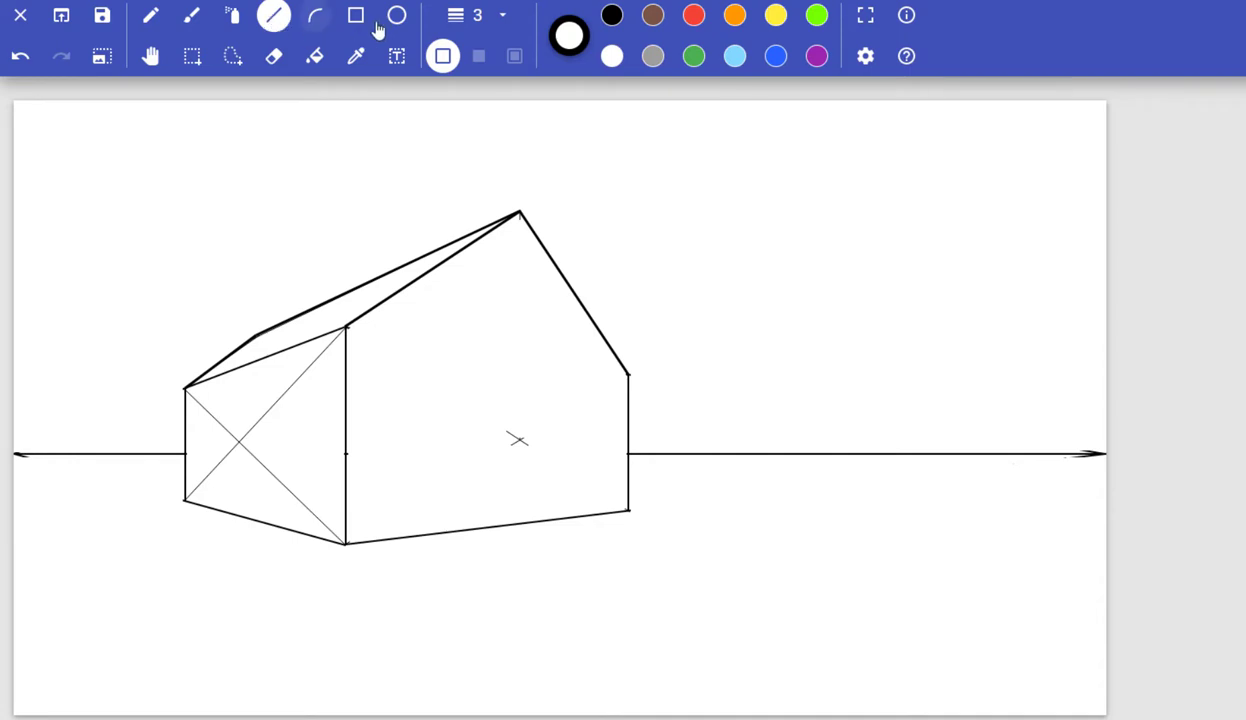
- With line width 1, draw a door-height guide from the right vanishing point to the front corner and both vertical door sides below it
click(503, 18)
click(478, 43)
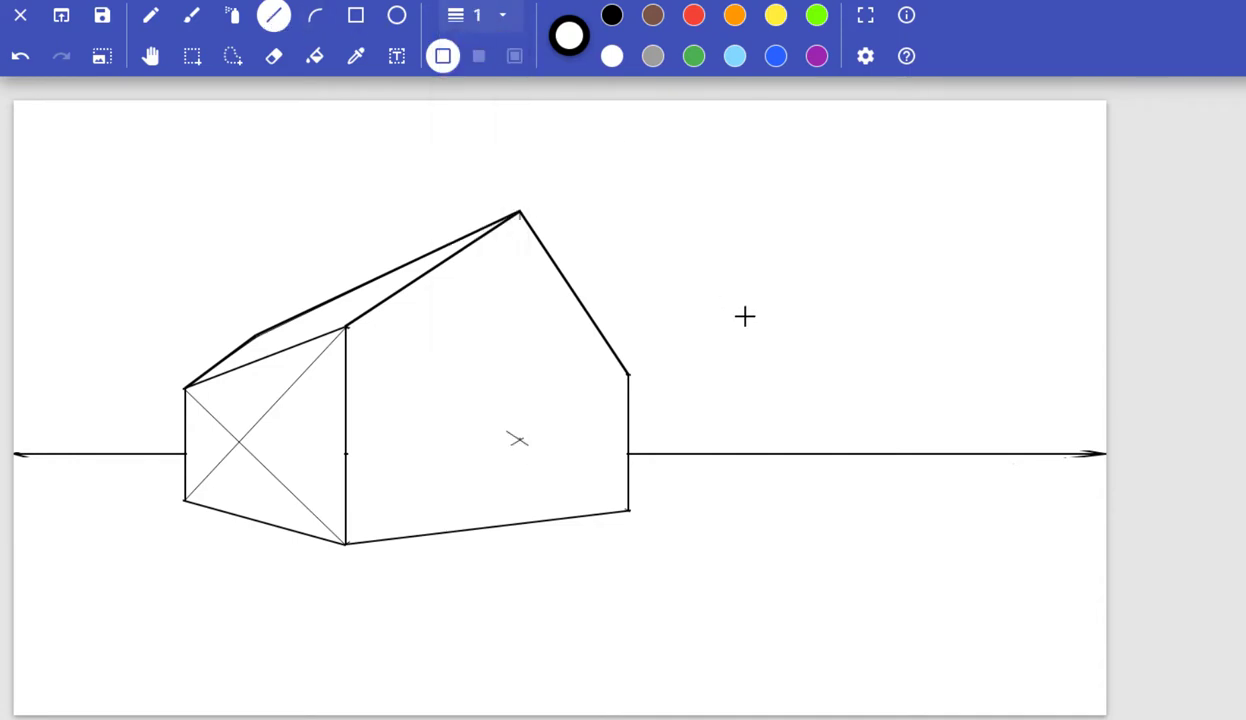
mouse_move(1103, 453)
mouse_down()
mouse_move(587, 487)
mouse_move(523, 437)
mouse_move(350, 420)
mouse_move(338, 331)
mouse_move(356, 526)
mouse_move(343, 421)
mouse_move(344, 436)
mouse_move(431, 447)
mouse_move(517, 437)
mouse_move(345, 435)
mouse_up()
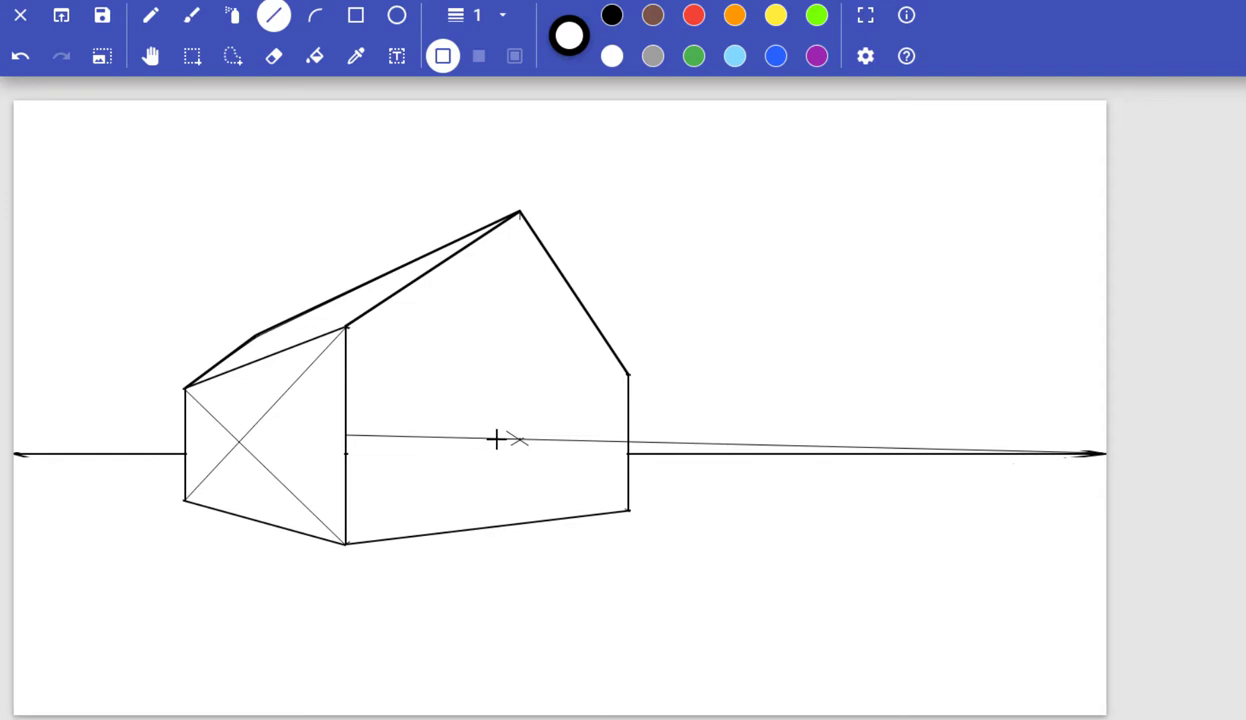
drag(496, 441, 497, 521)
drag(536, 440, 548, 513)
- Draw the vertical sides of a window left of the door and its bottom edge aligned to the right vanishing point
drag(462, 438, 457, 481)
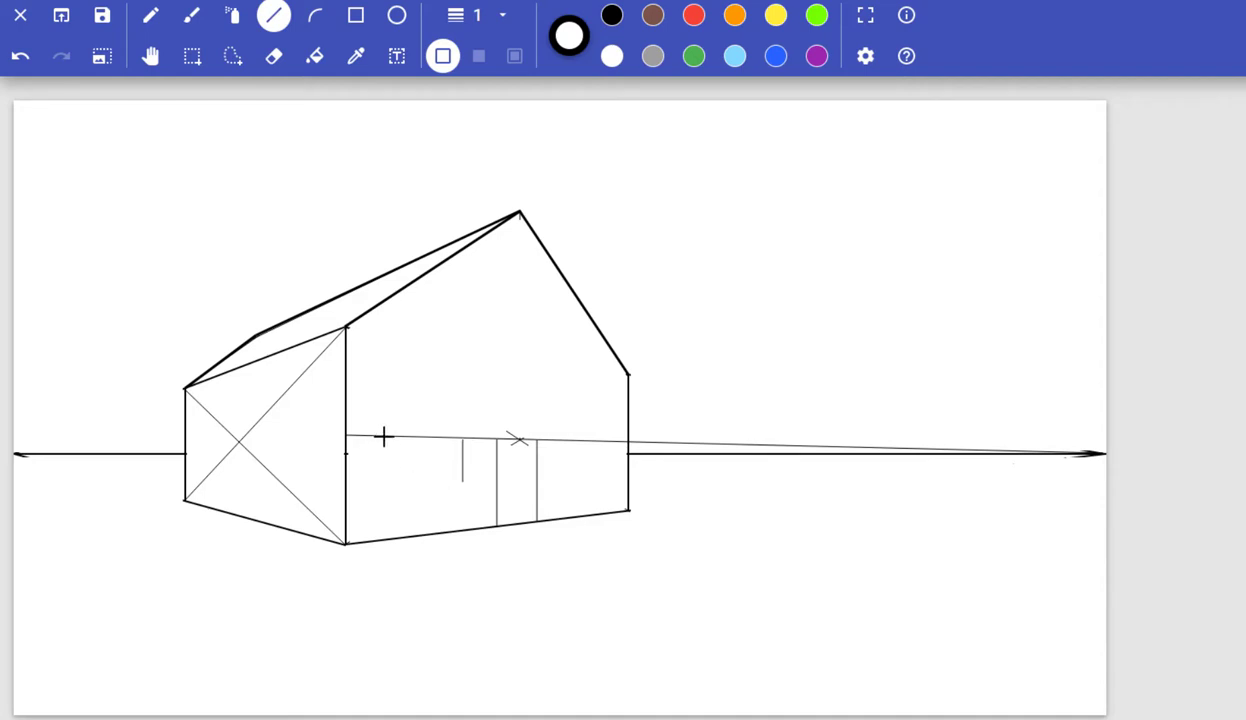
drag(383, 437, 384, 478)
mouse_move(384, 487)
mouse_down()
mouse_move(628, 489)
mouse_move(1085, 467)
mouse_move(1100, 455)
mouse_up()
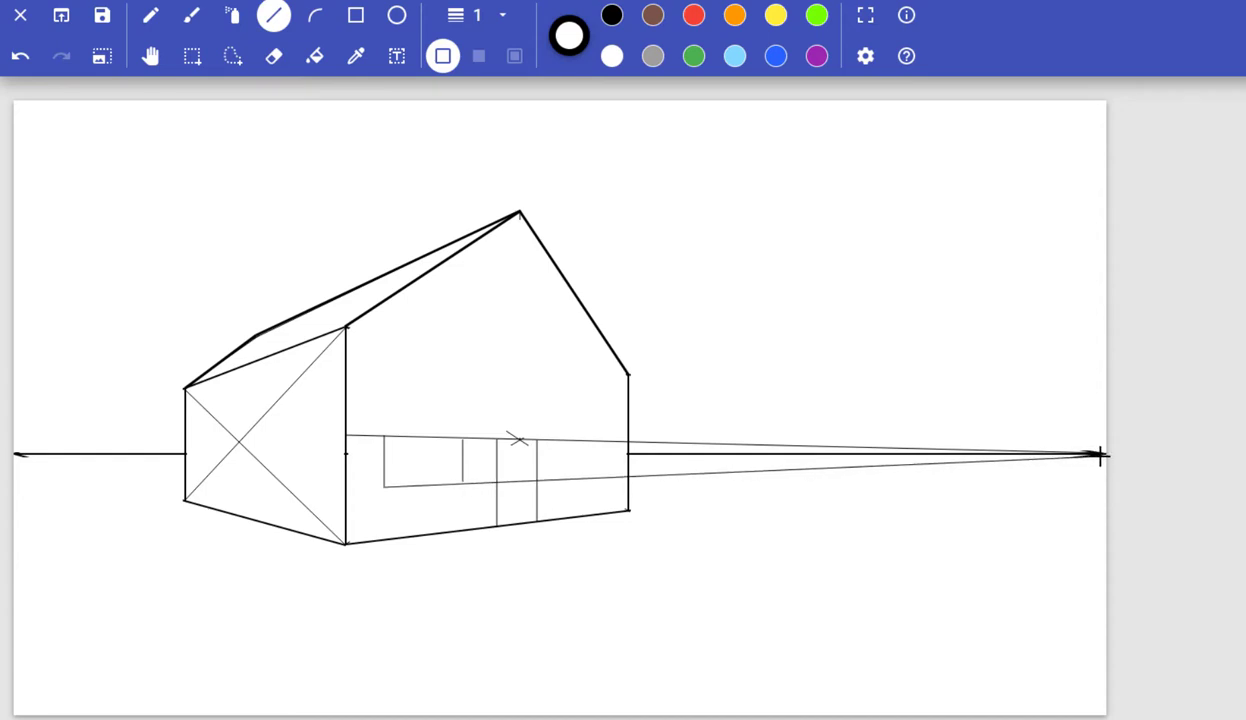
drag(1100, 455, 464, 485)
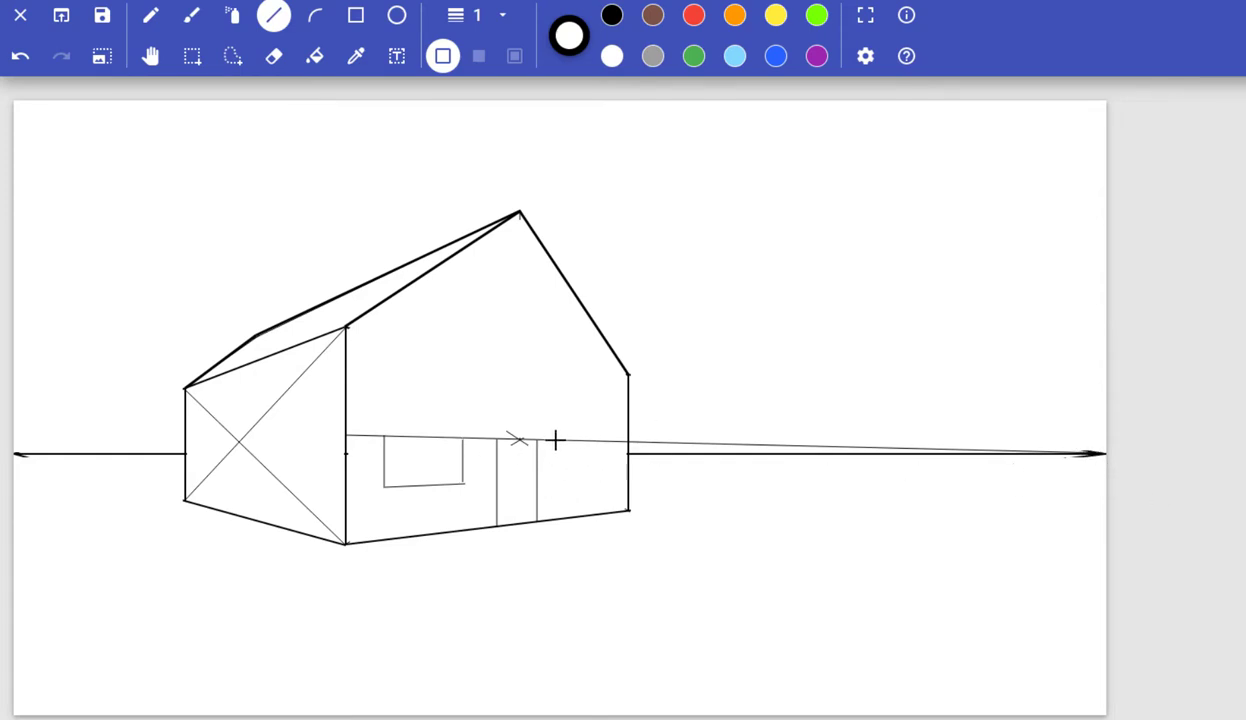
- Draw the vertical sides of a smaller window right of the door and its bottom edge aligned to the right vanishing point
drag(556, 440, 557, 470)
drag(605, 440, 603, 466)
drag(556, 477, 1090, 453)
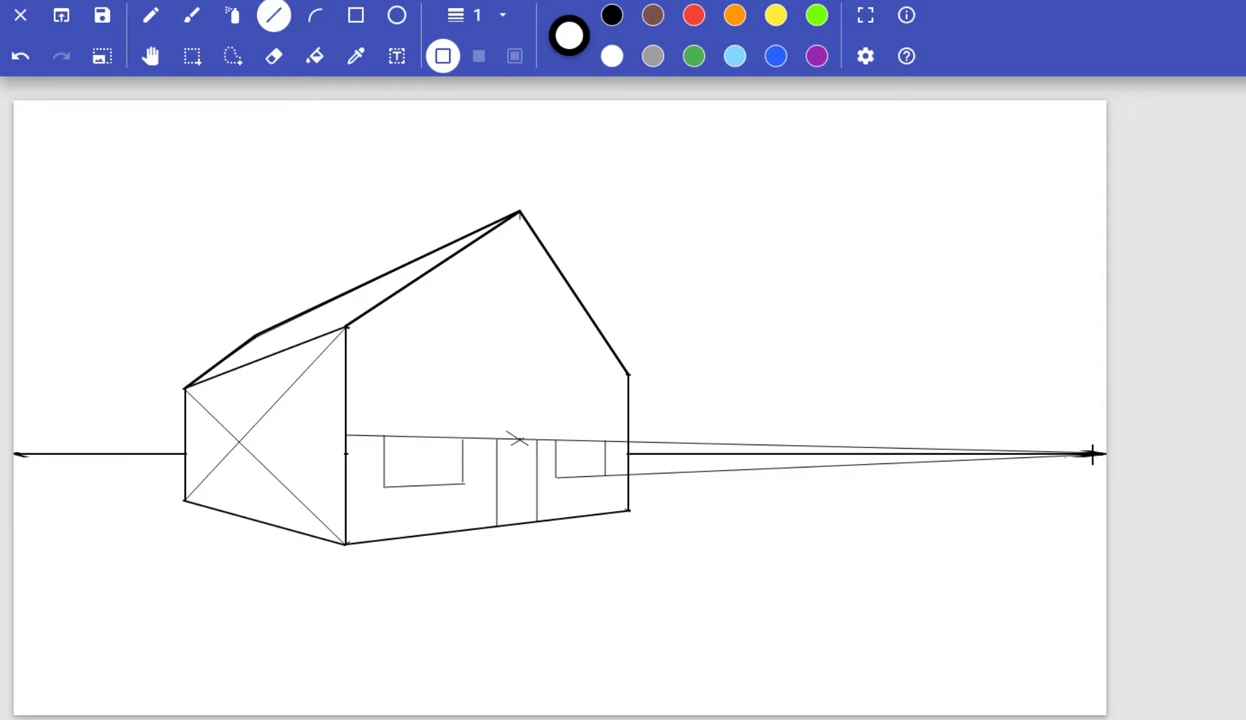
drag(1092, 455, 609, 474)
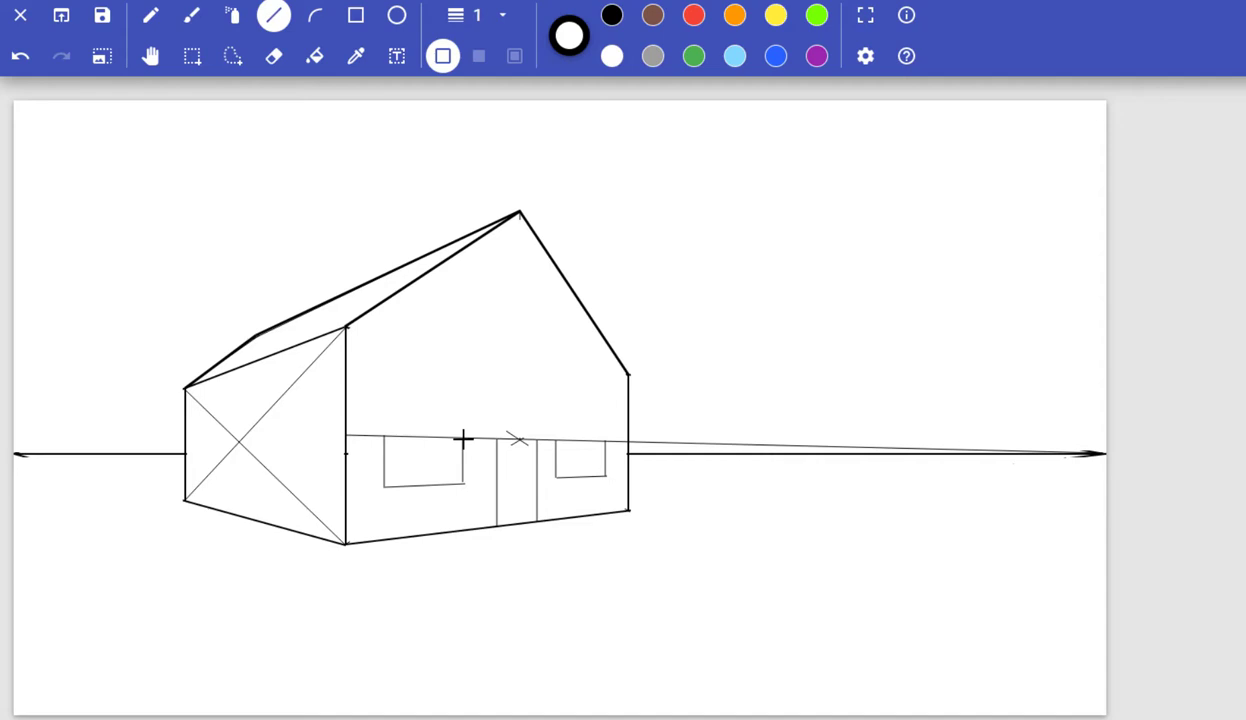
- Extend the sides of both windows above the door-height guide and close each window with a top edge
drag(463, 438, 462, 418)
drag(385, 428, 387, 407)
drag(384, 402, 464, 408)
drag(556, 416, 606, 421)
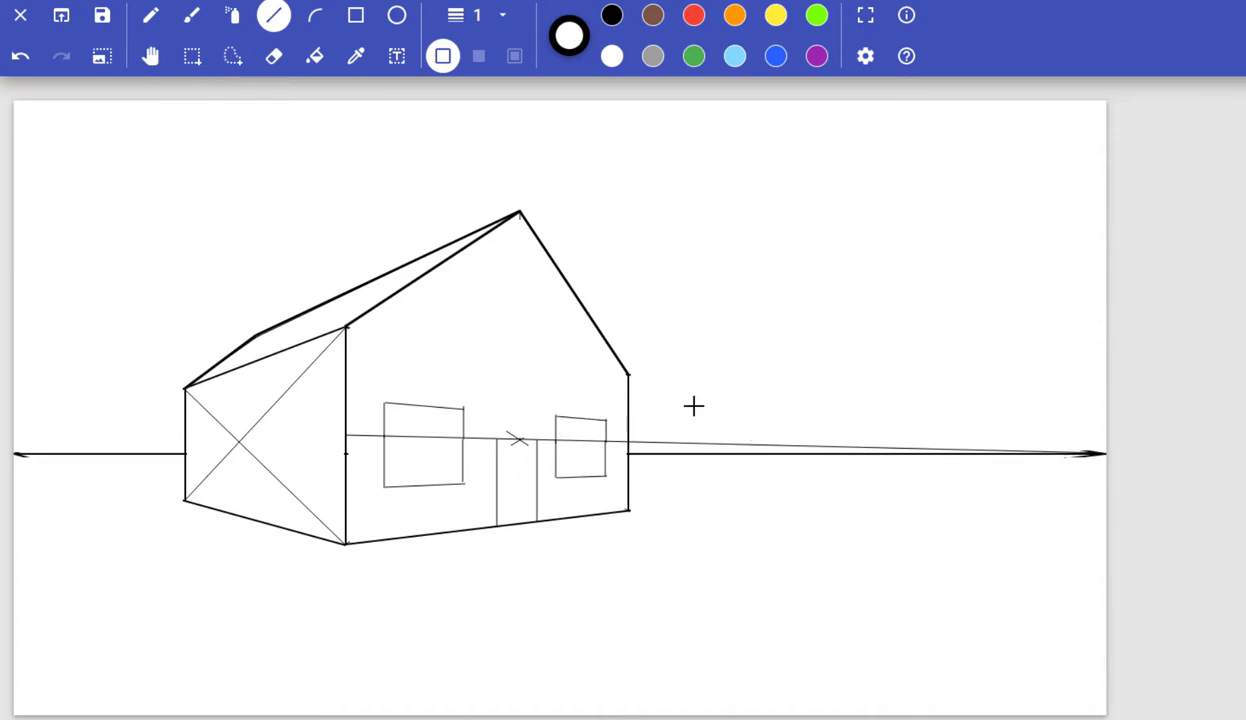
- Retrace all four edges of the window left of the door with lines of width 3
click(490, 16)
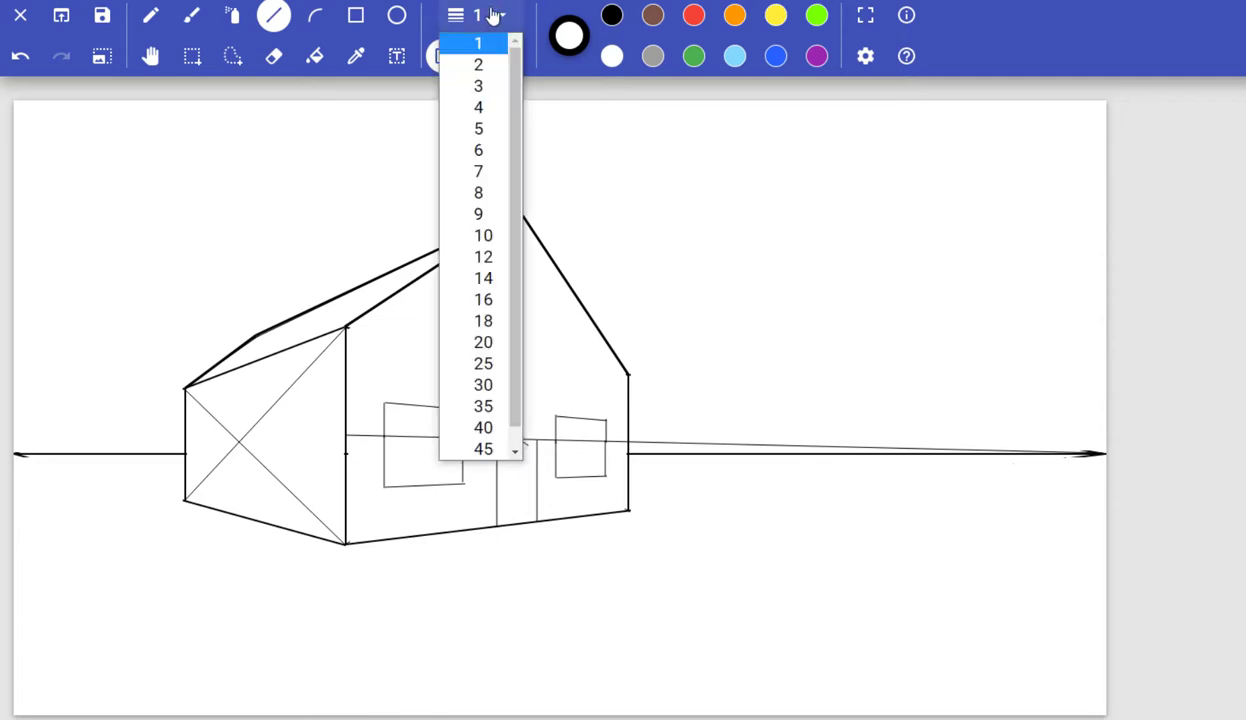
click(480, 88)
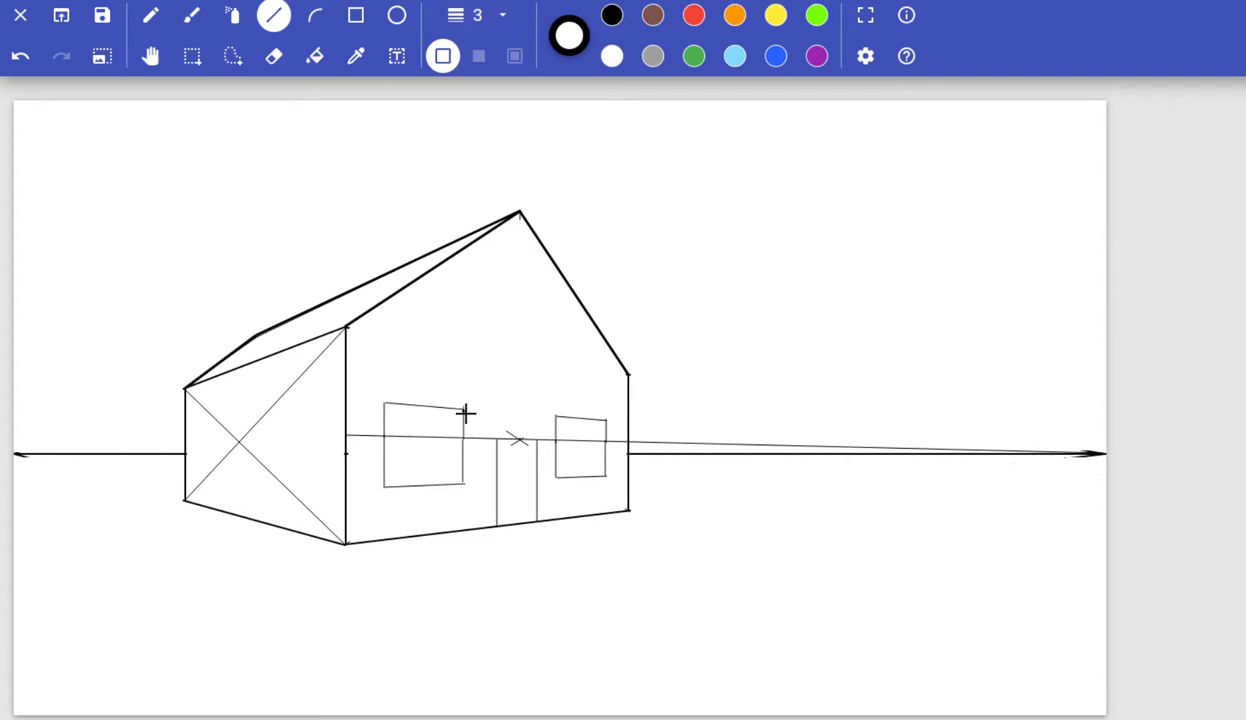
drag(464, 412, 462, 483)
drag(463, 405, 386, 404)
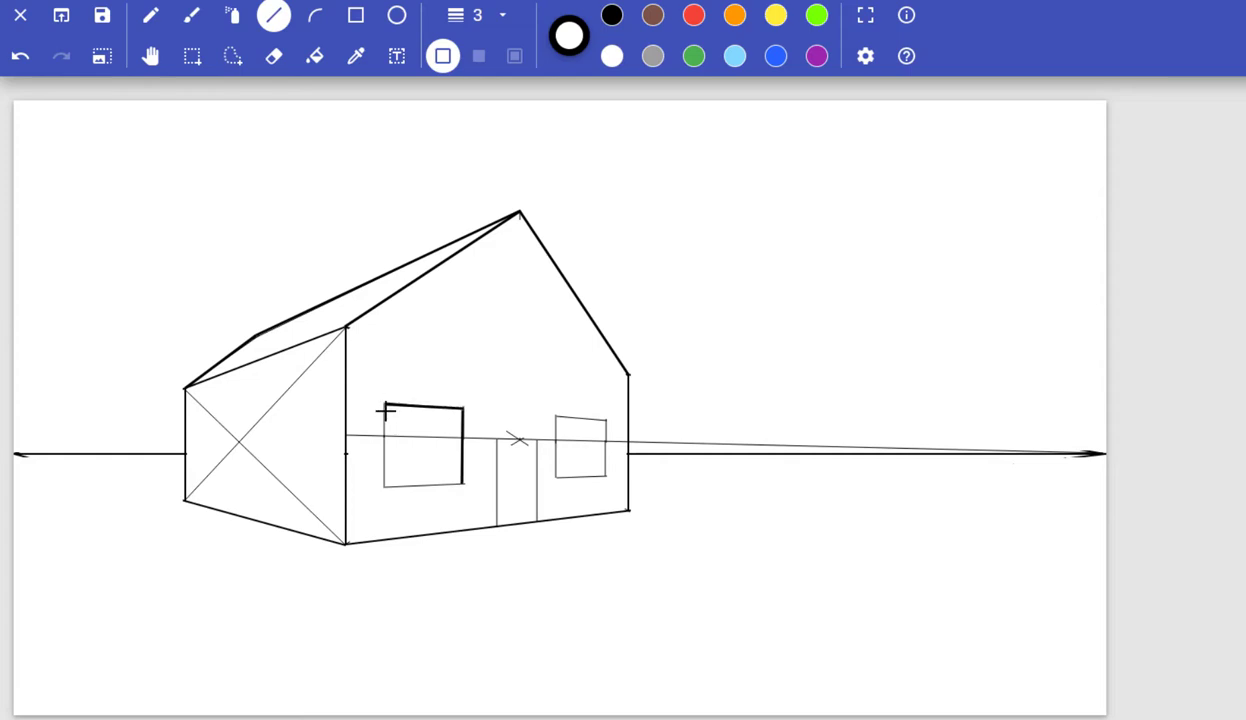
drag(386, 410, 388, 486)
drag(385, 488, 463, 483)
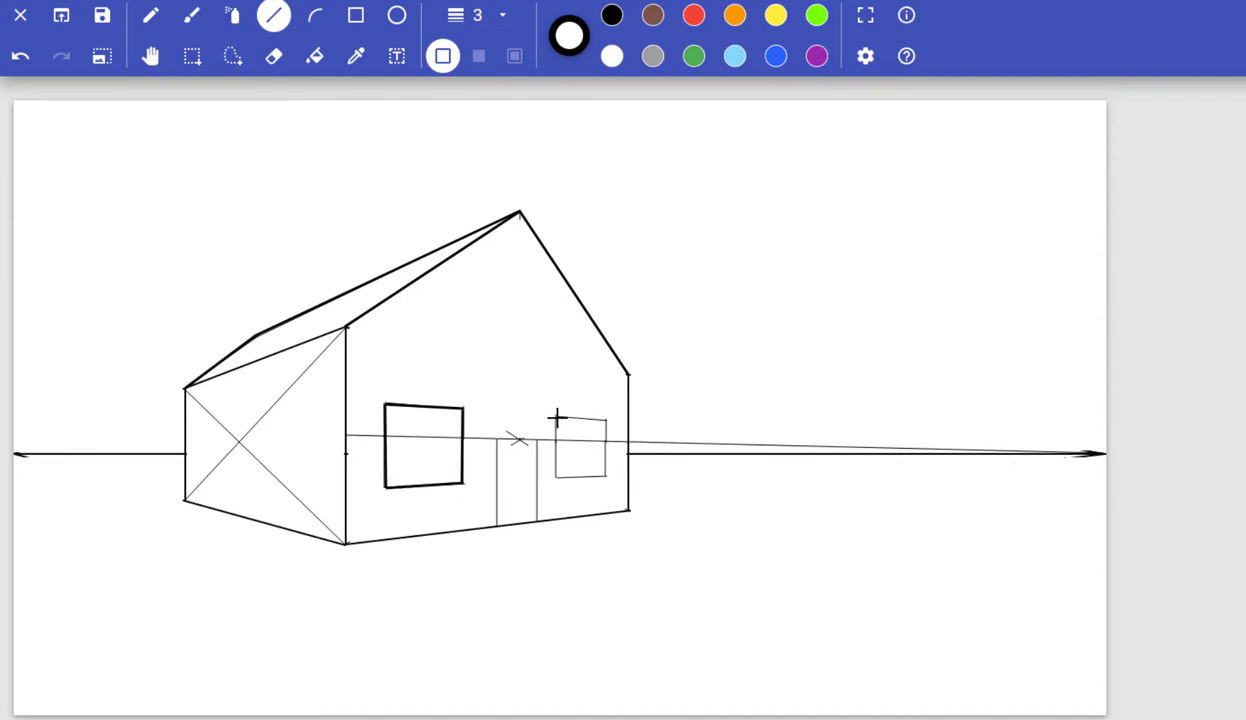
- Retrace the window right of the door, plus the door's top and sides, with lines of width 3
mouse_move(555, 416)
mouse_down()
mouse_move(609, 423)
mouse_move(607, 466)
mouse_up()
drag(605, 477, 554, 477)
drag(554, 474, 557, 414)
mouse_move(498, 438)
mouse_down()
mouse_move(542, 439)
mouse_move(525, 440)
mouse_move(537, 440)
mouse_move(536, 522)
mouse_up()
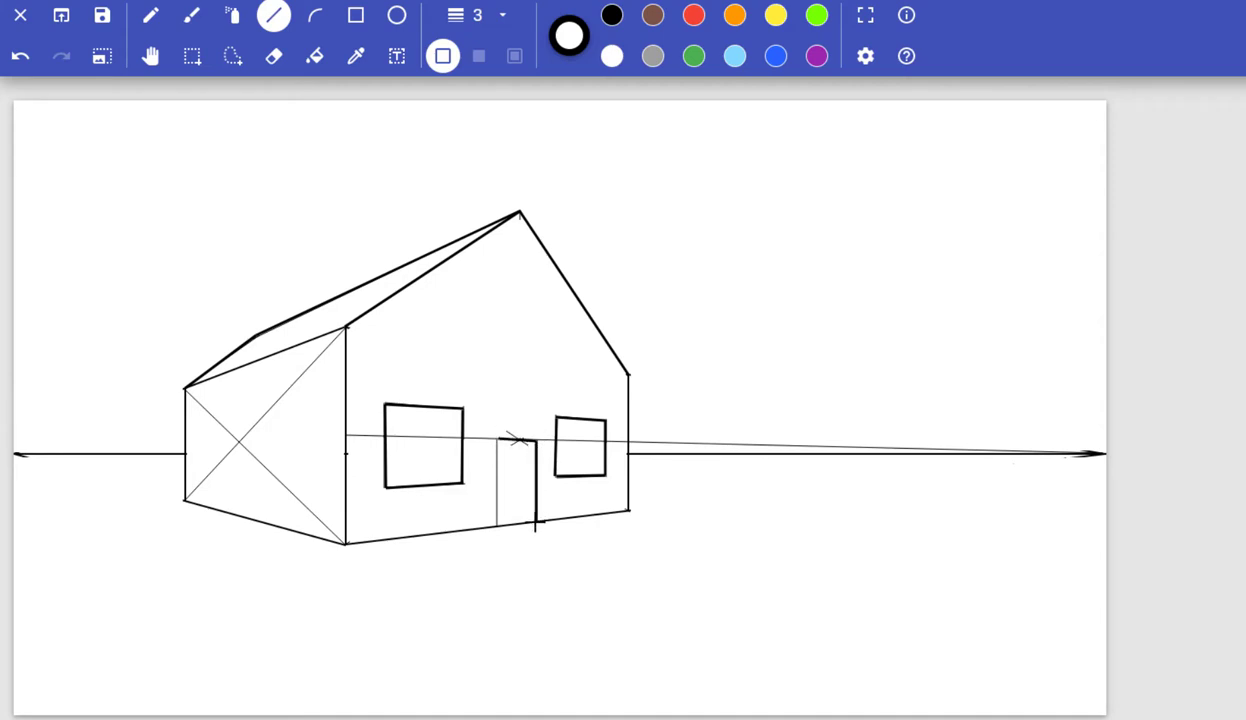
drag(498, 438, 498, 528)
- Erase the door-height guide between the front corner and the door, including inside the window, using eraser size 8
click(272, 60)
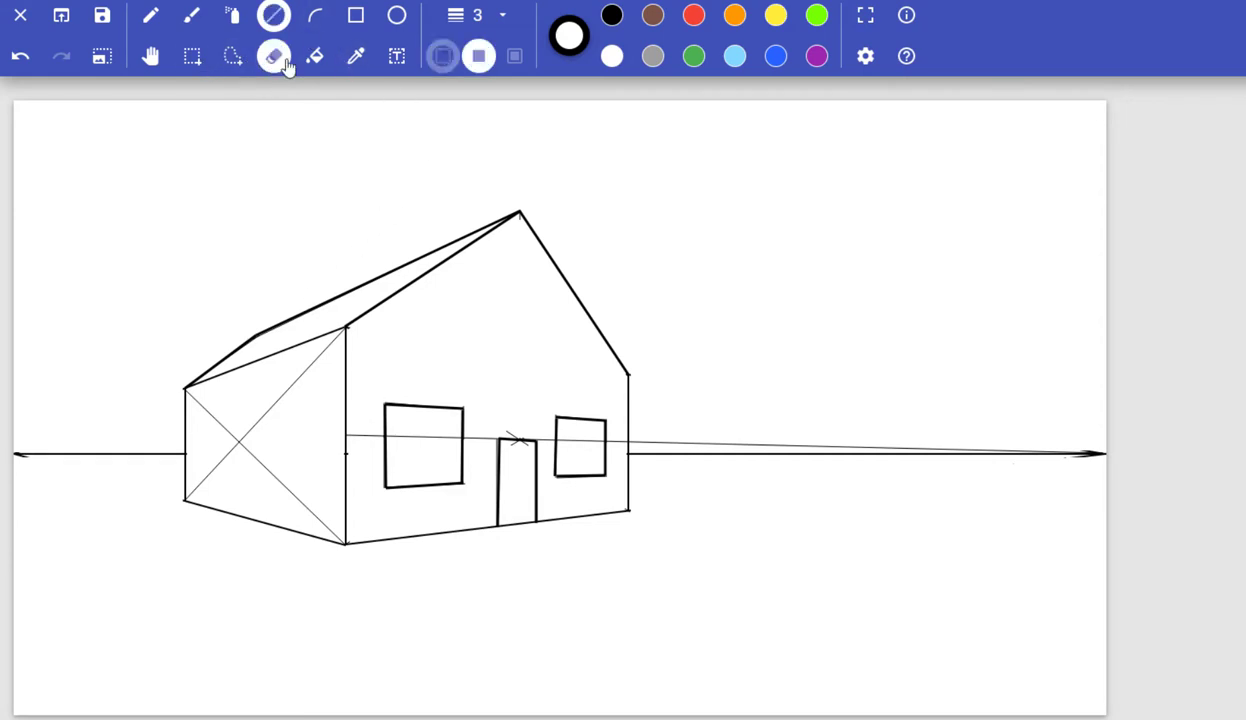
click(479, 15)
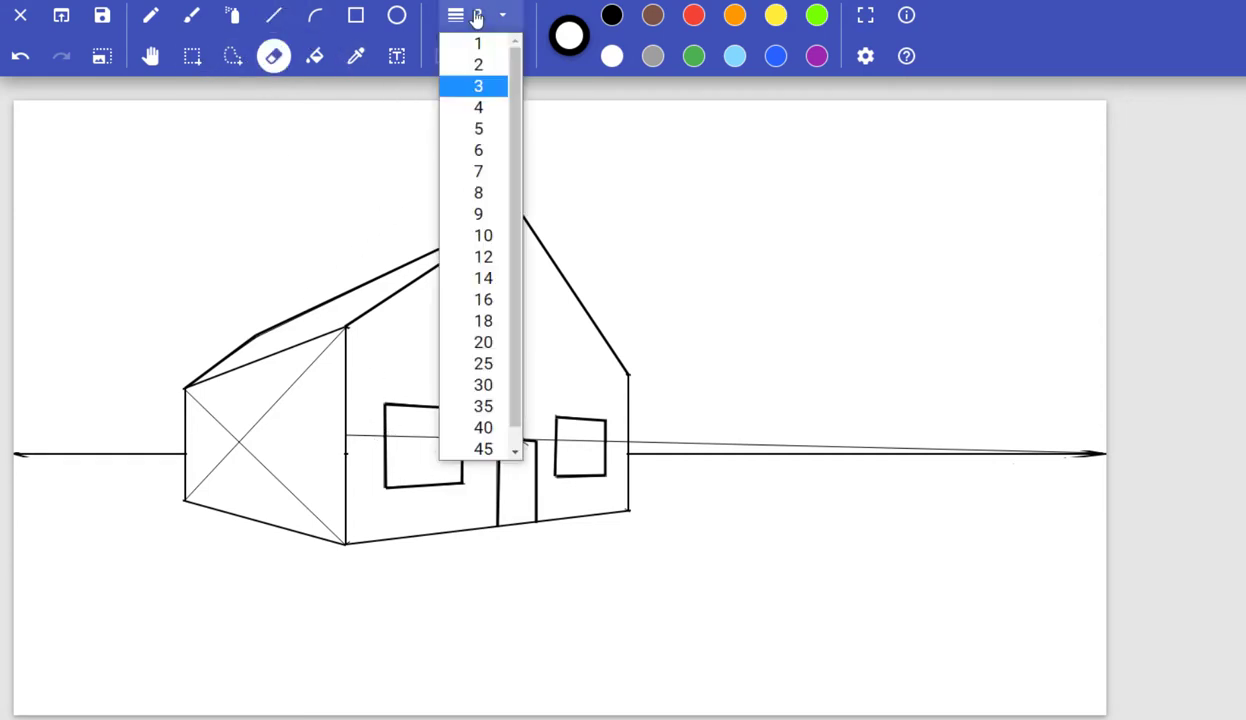
click(477, 193)
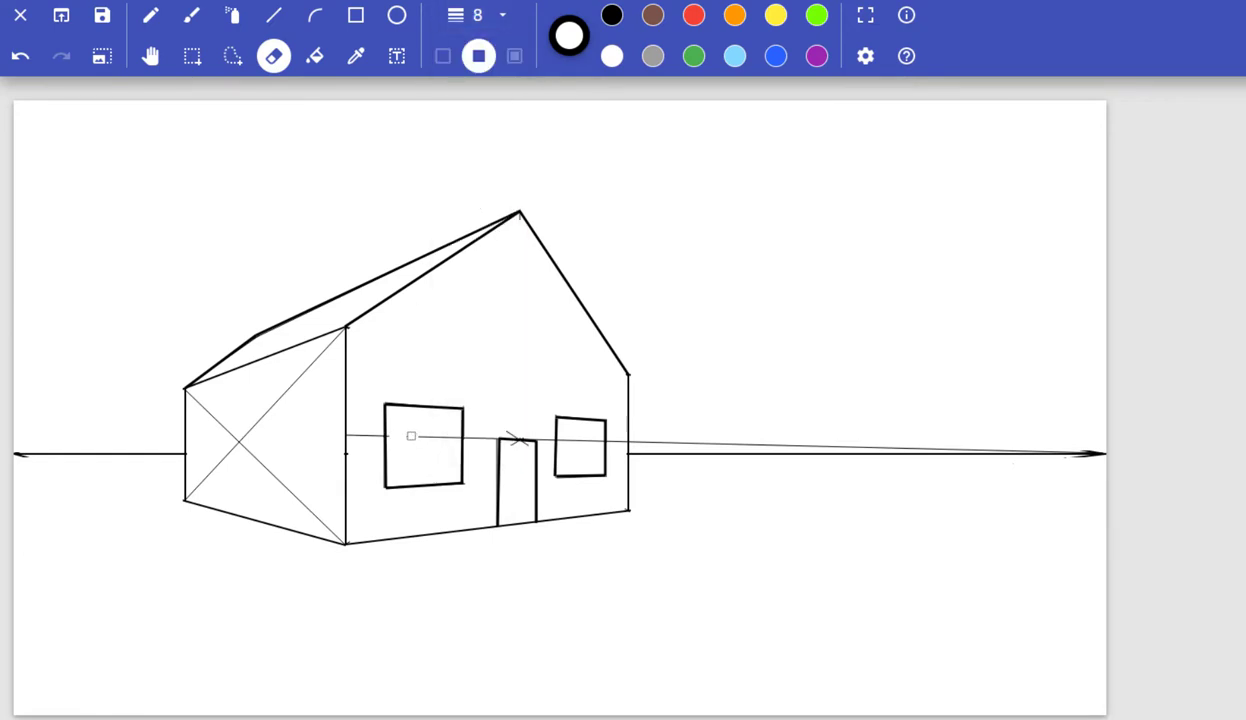
drag(411, 436, 432, 437)
drag(377, 436, 359, 434)
drag(468, 438, 486, 437)
- Erase the rest of the door-height guide from the door through the smaller window to the right vanishing point
key(ctrl+=)
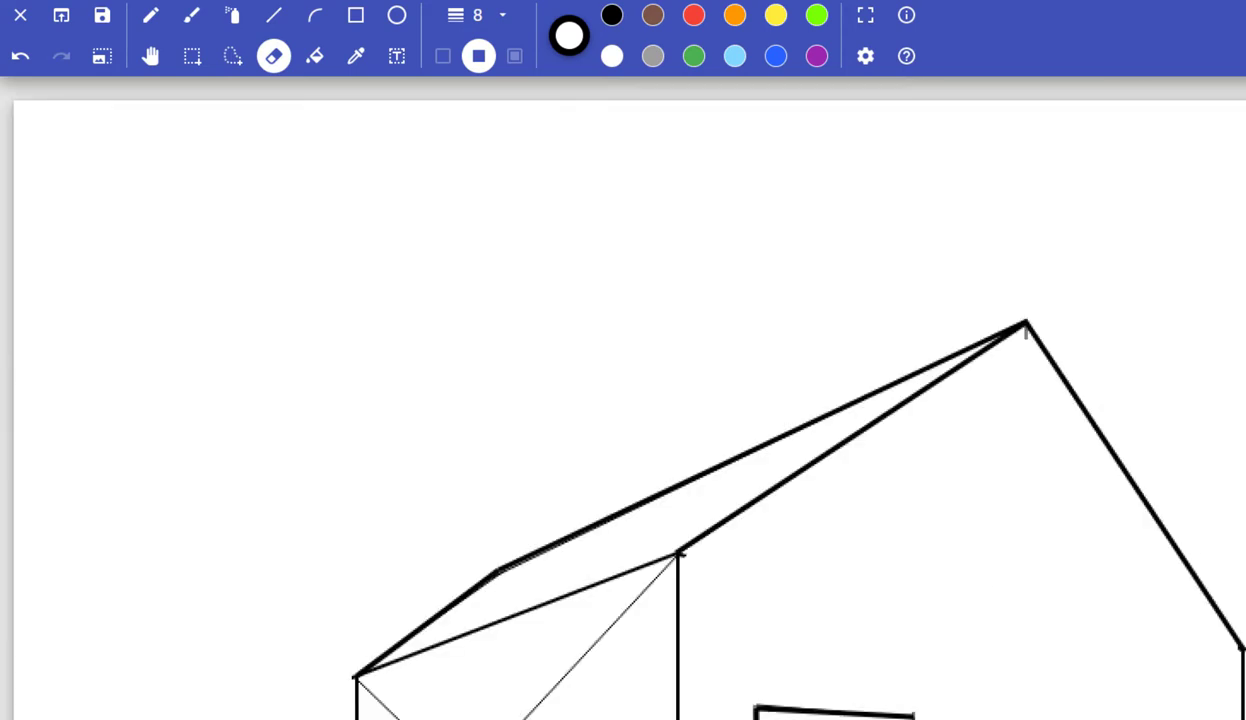
scroll(1197, 290, down, 5)
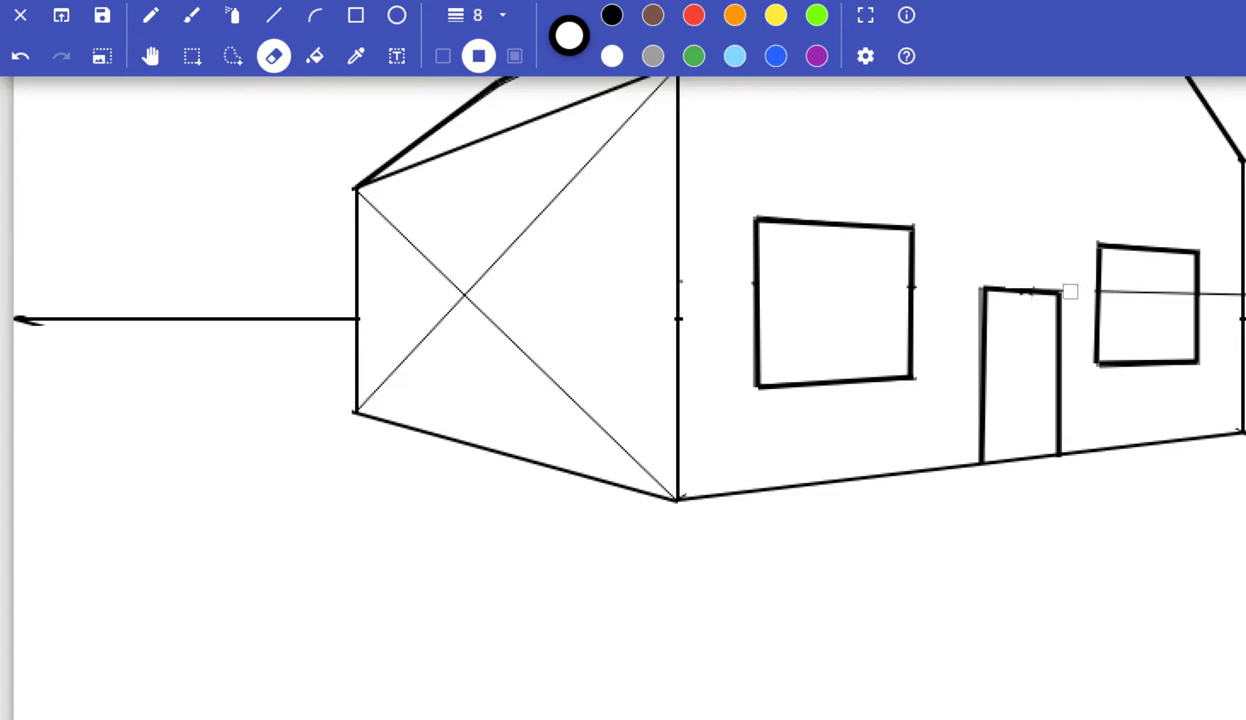
drag(1082, 292, 1196, 294)
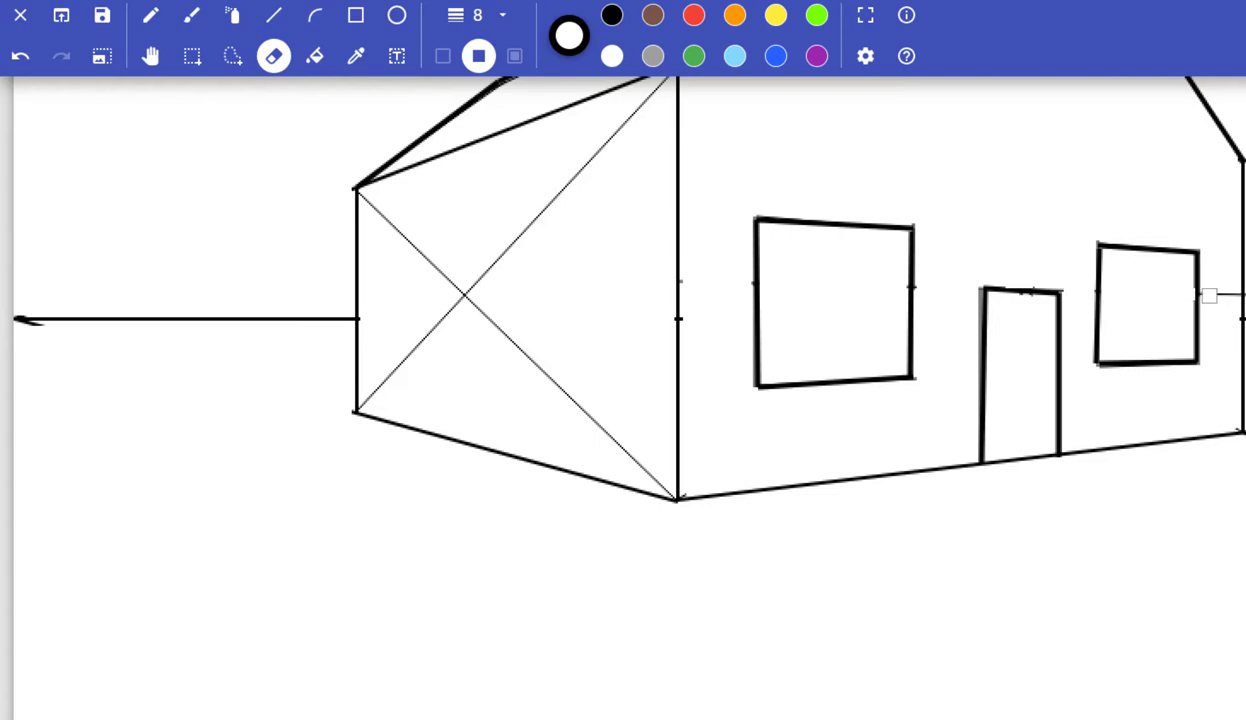
drag(1209, 296, 1227, 294)
scroll(552, 346, right, 6)
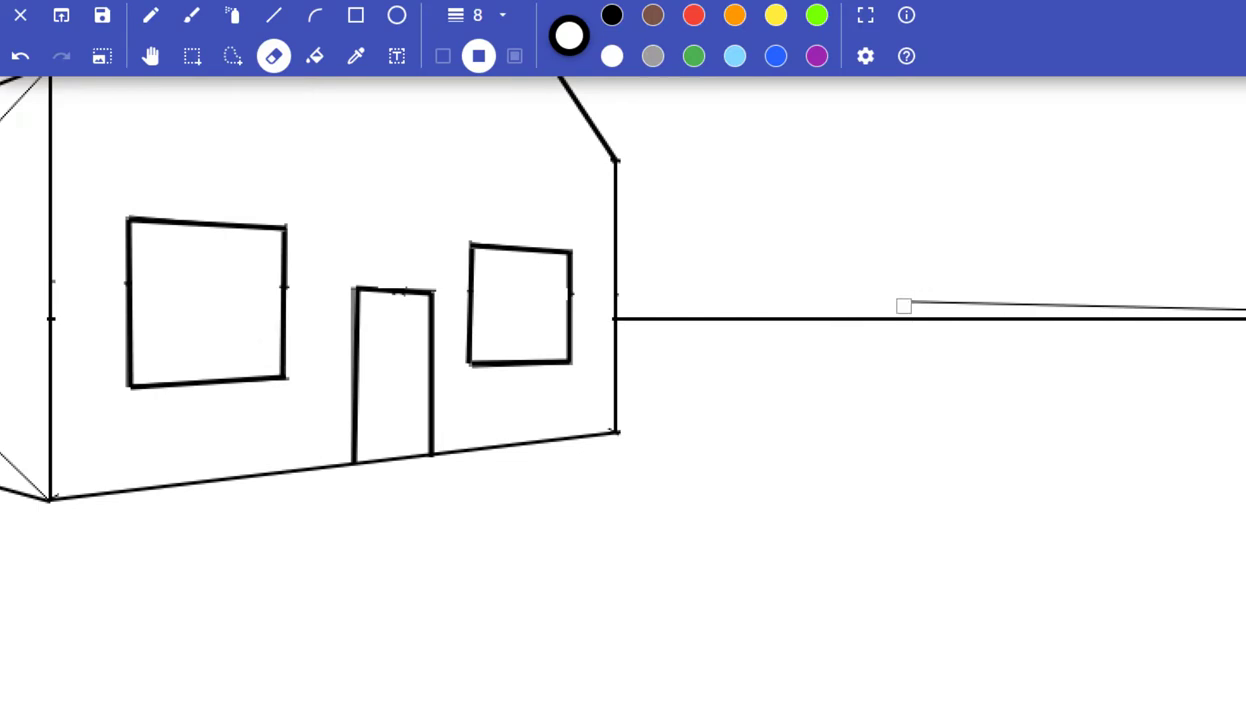
drag(881, 302, 1240, 312)
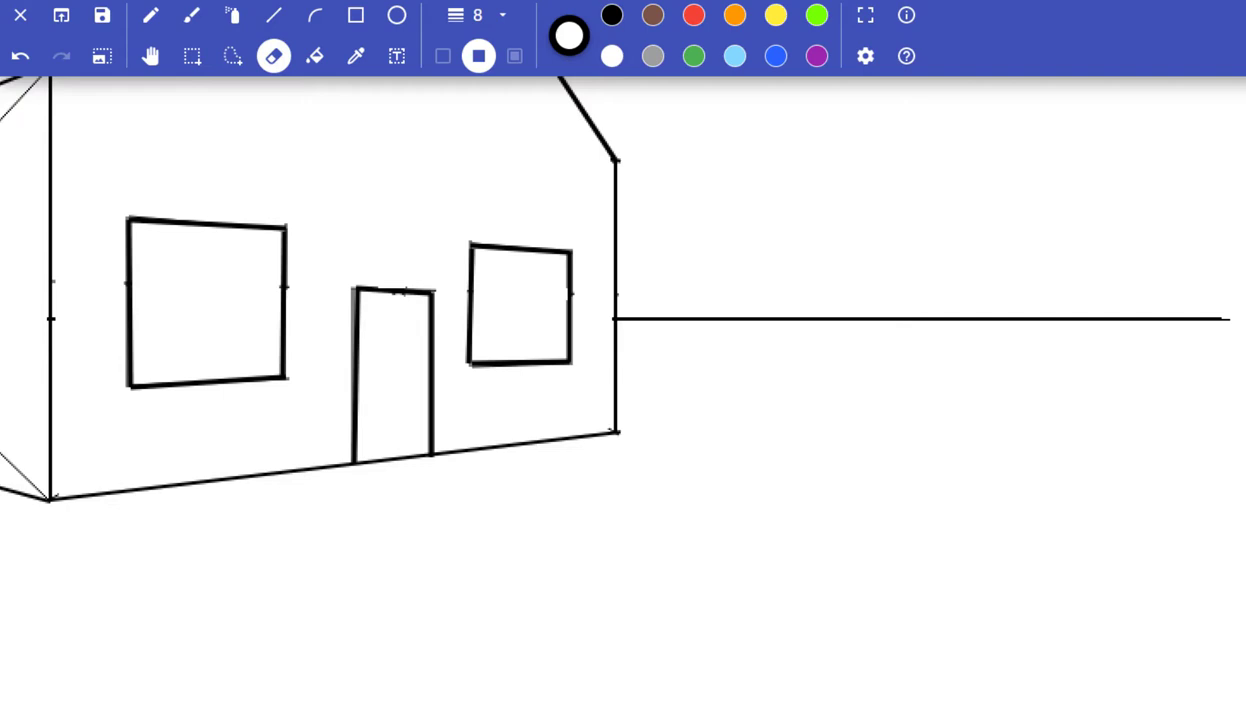
- Redraw the erased end of the horizon line toward the right vanishing point with a straight line of width 2
click(478, 15)
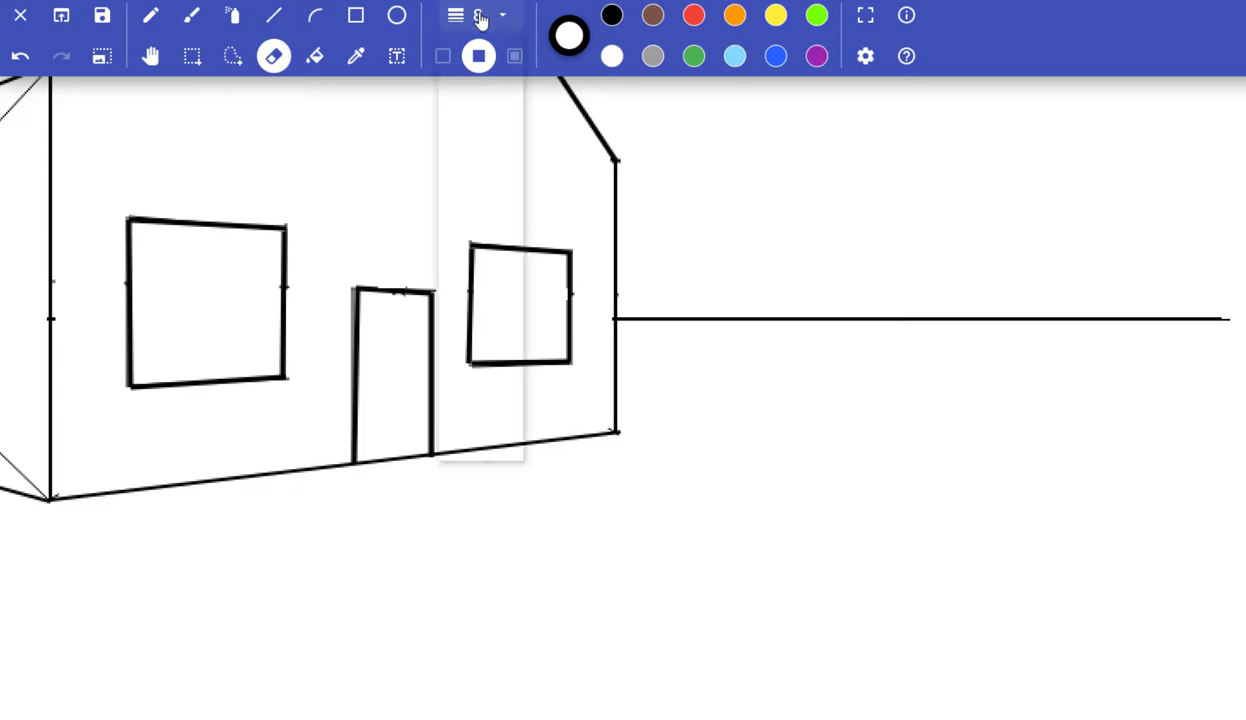
click(478, 90)
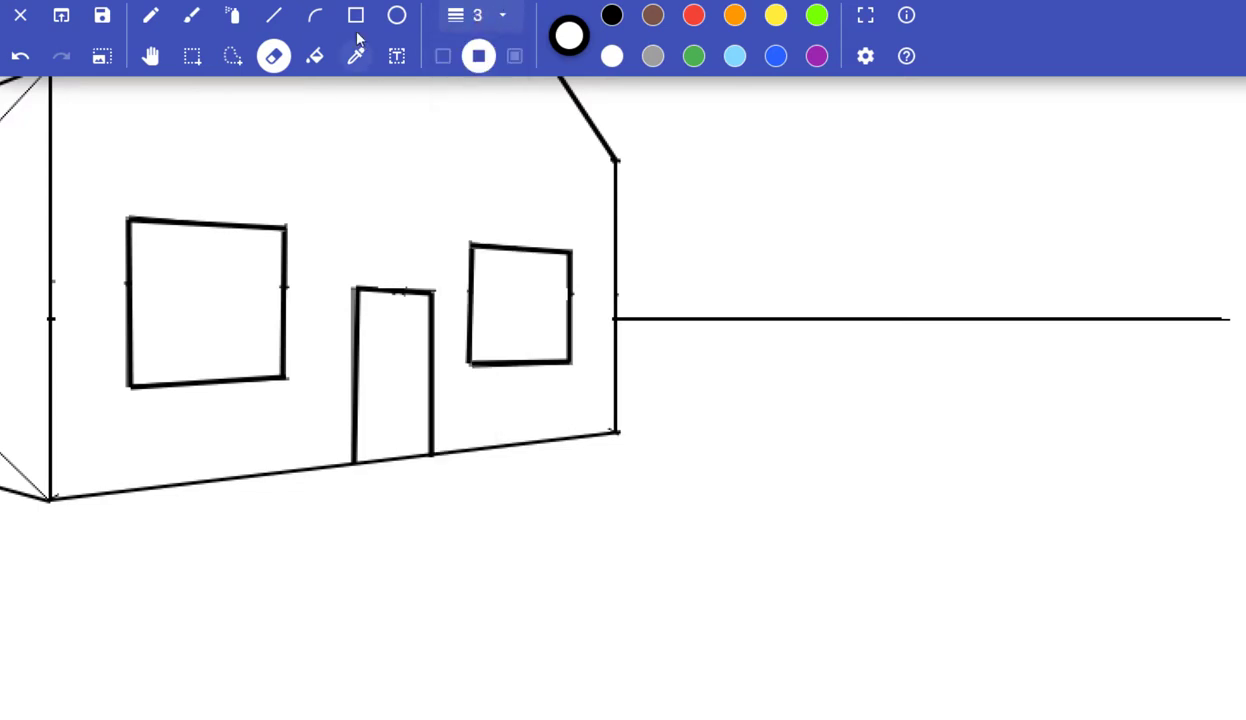
click(274, 15)
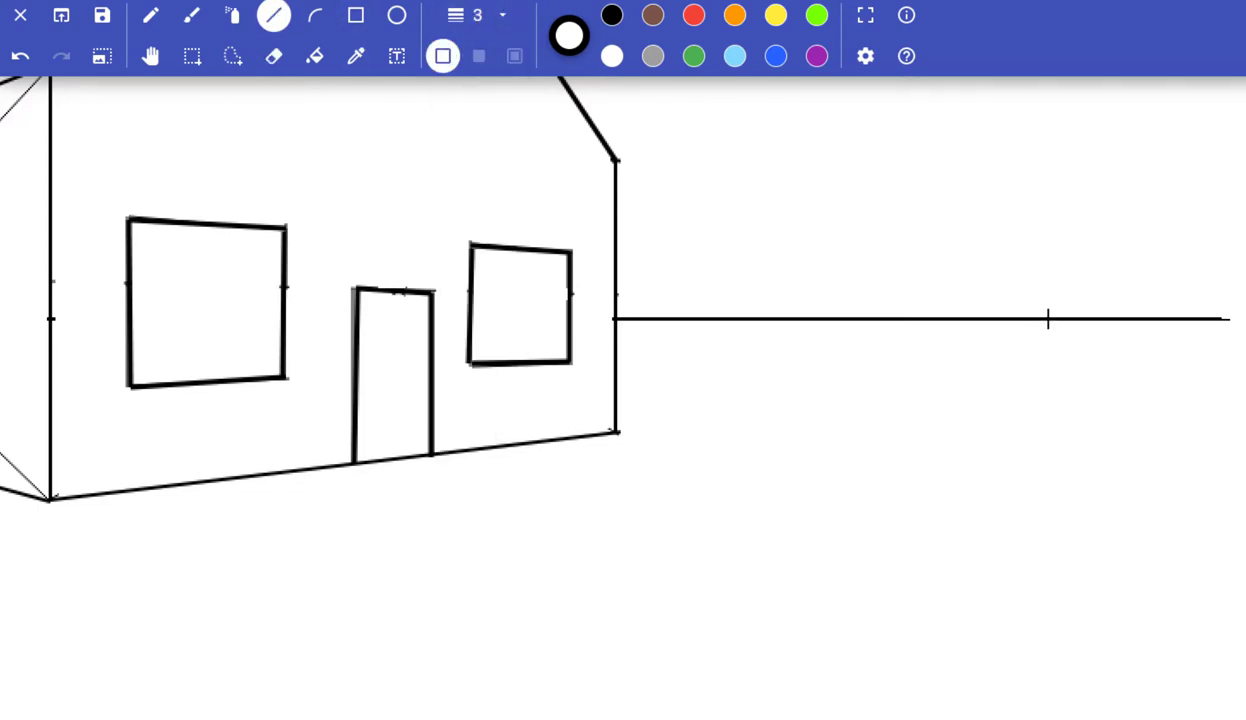
drag(1048, 319, 1245, 319)
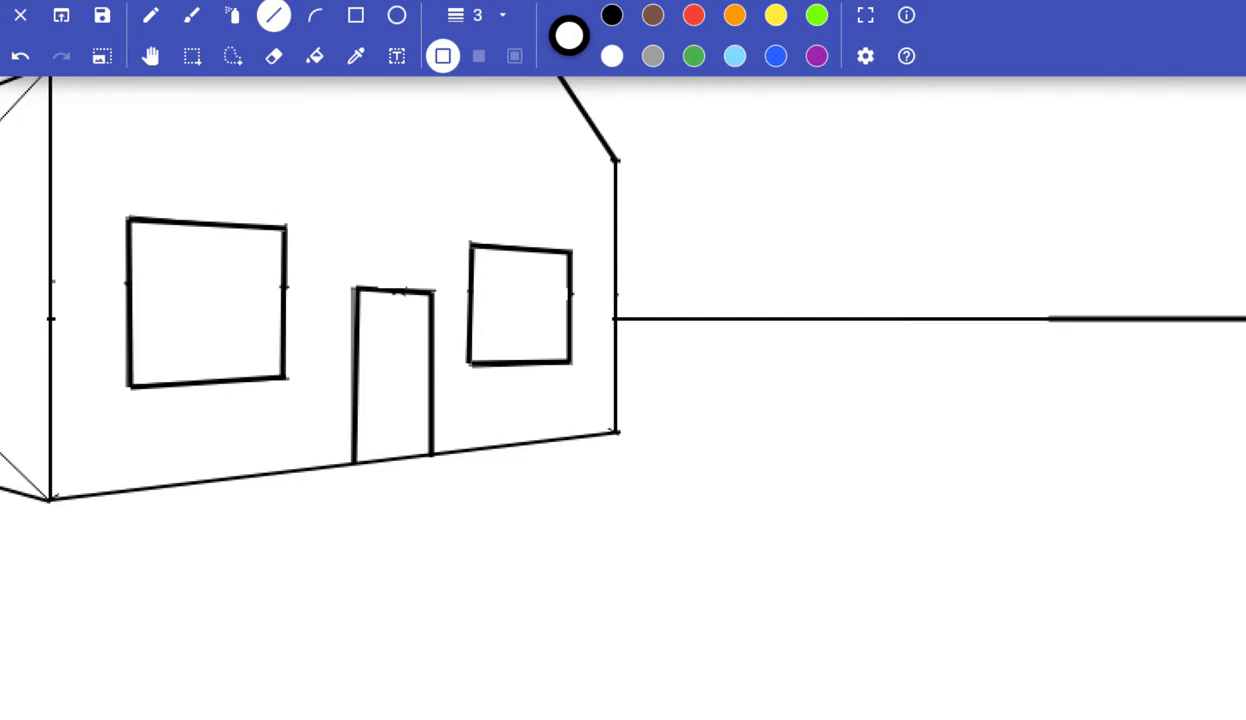
key(ctrl+z)
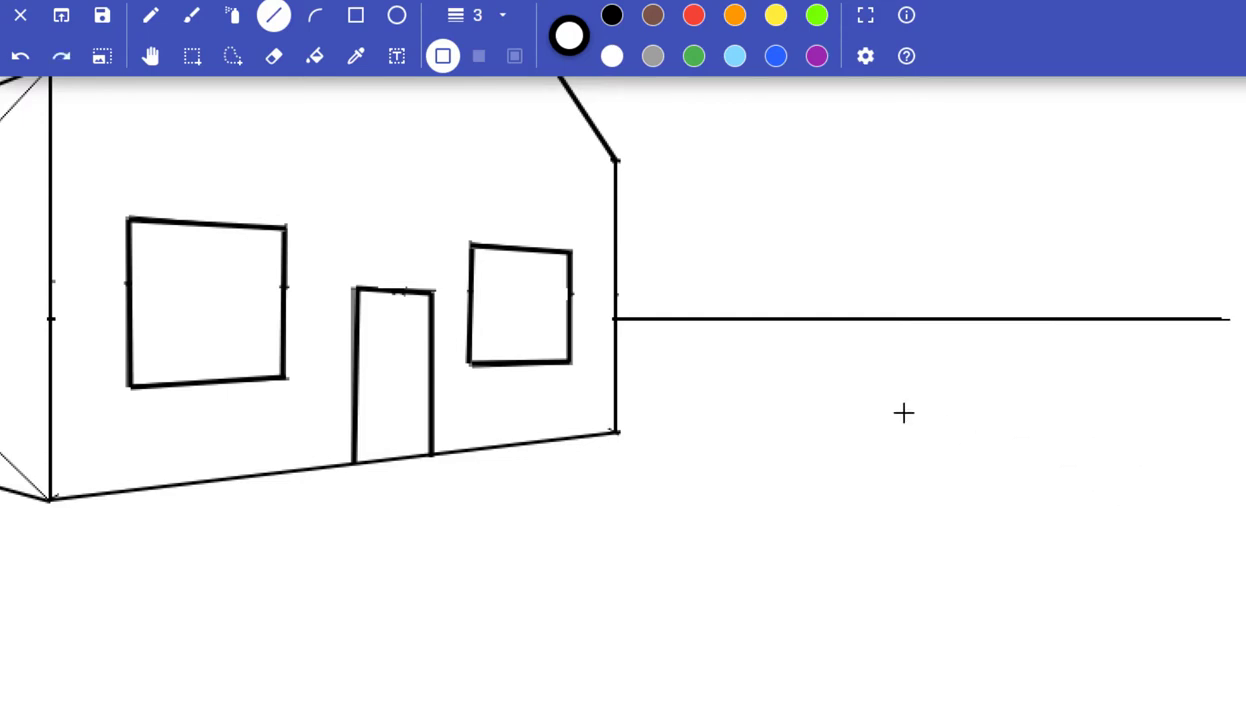
click(479, 17)
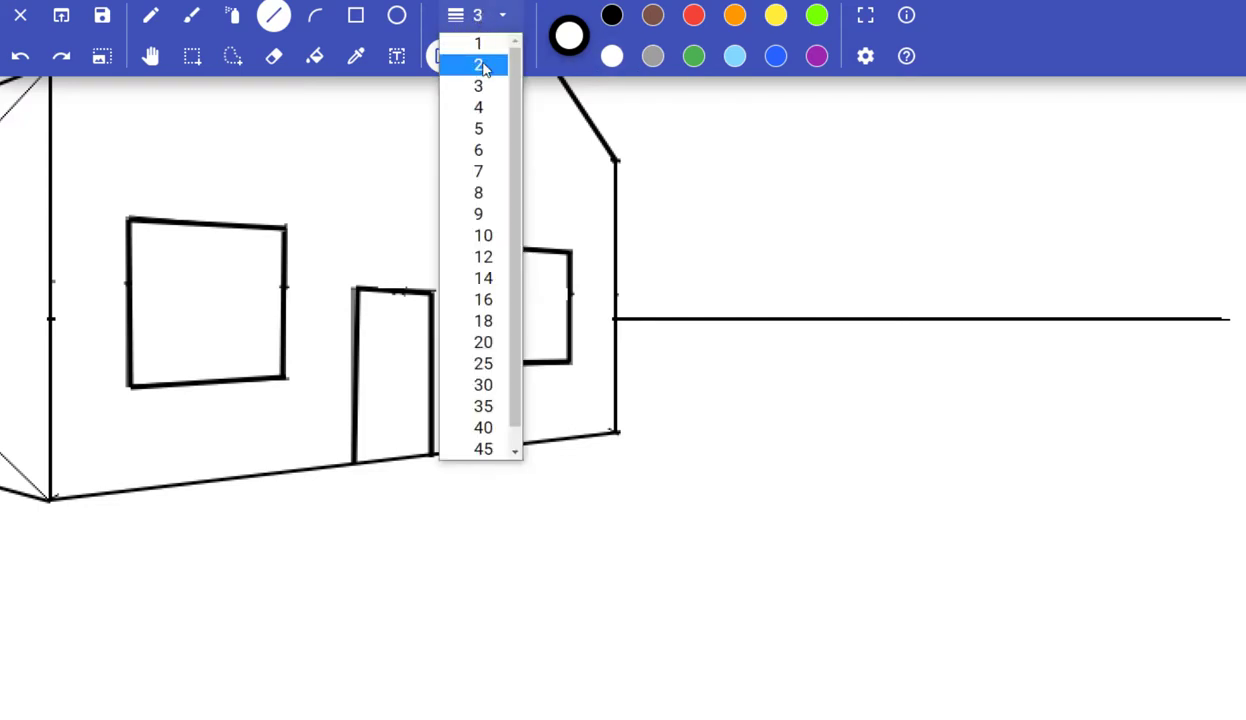
click(479, 65)
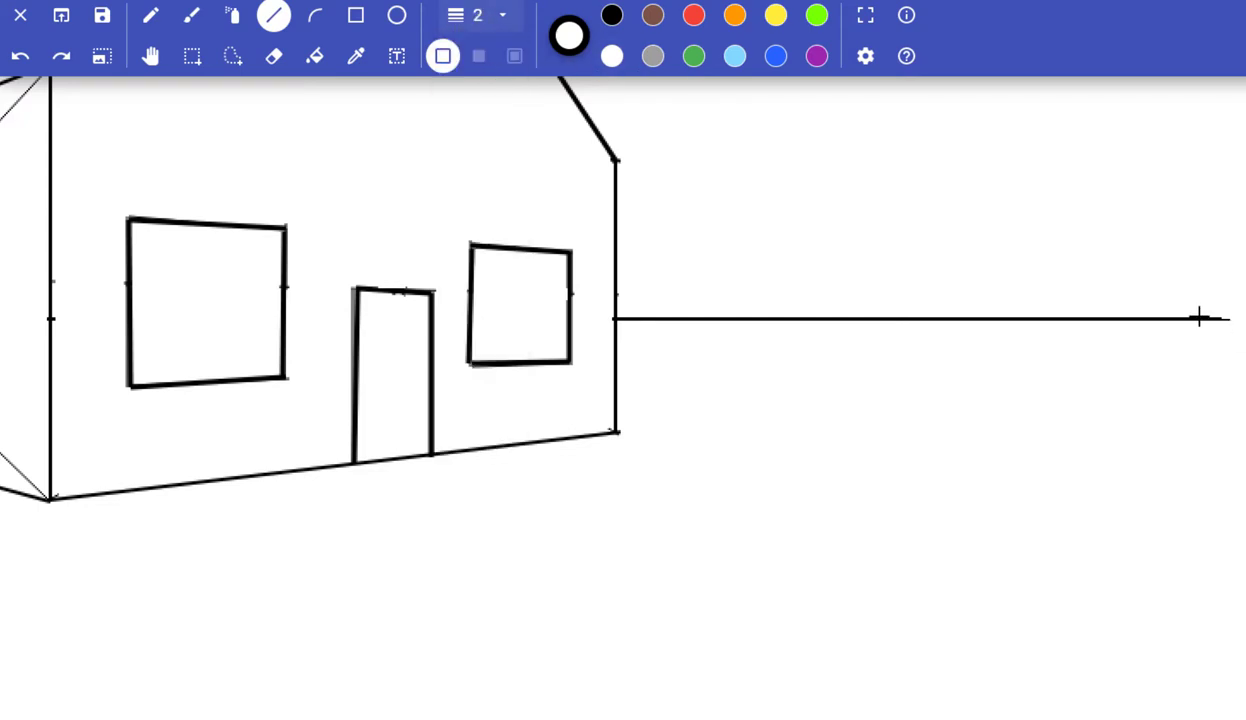
drag(1198, 317, 1245, 316)
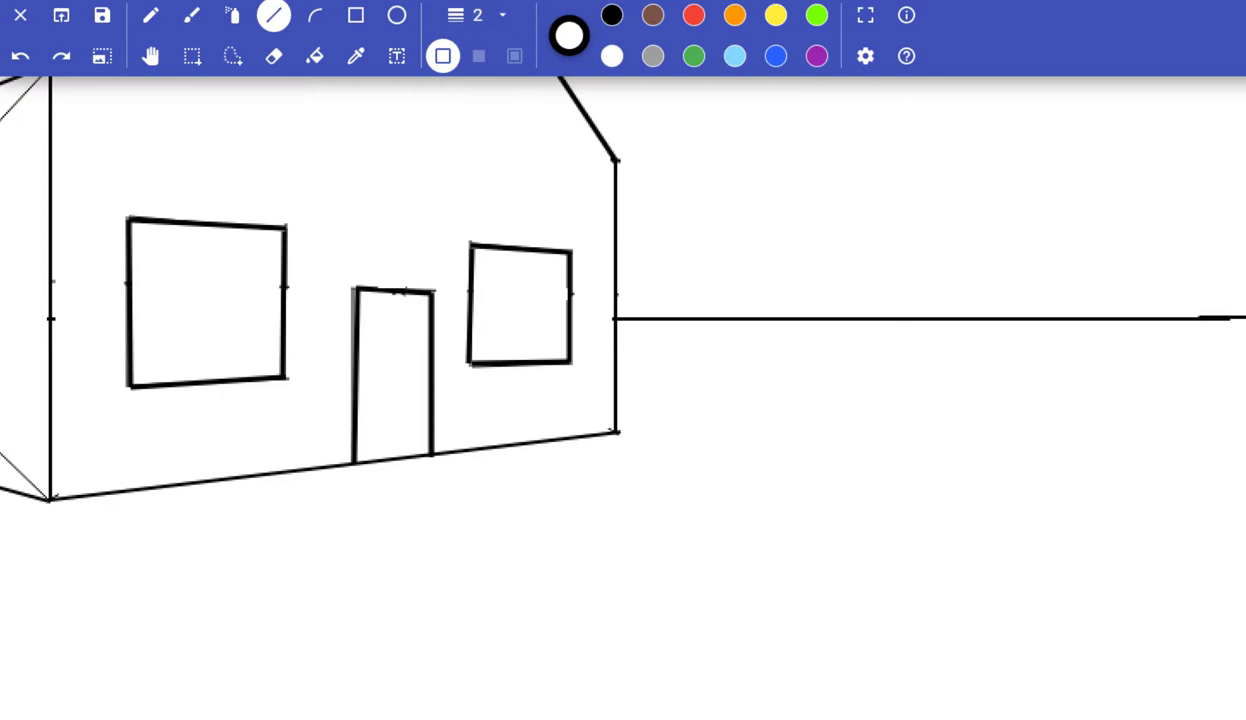
key(ctrl+z)
key(ctrl+minus)
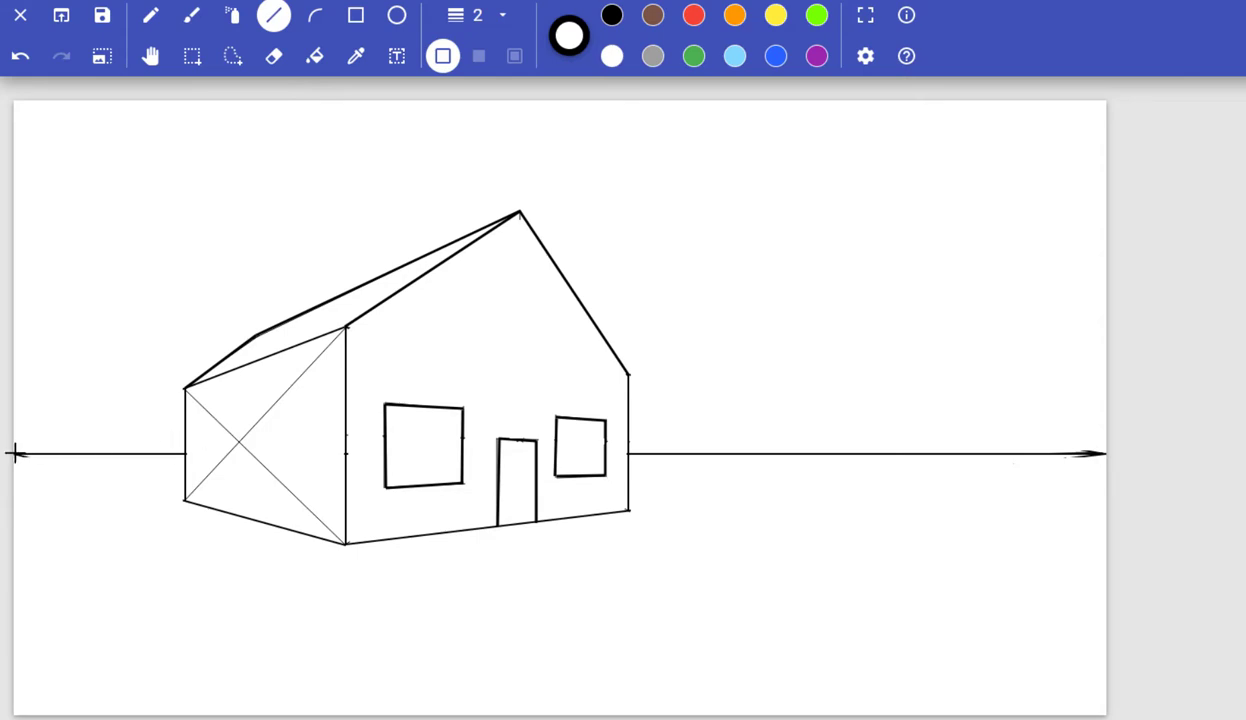
- Sketch a garage door on the side wall with width 1 lines: a top guide from the left vanishing point and two vertical sides
click(504, 25)
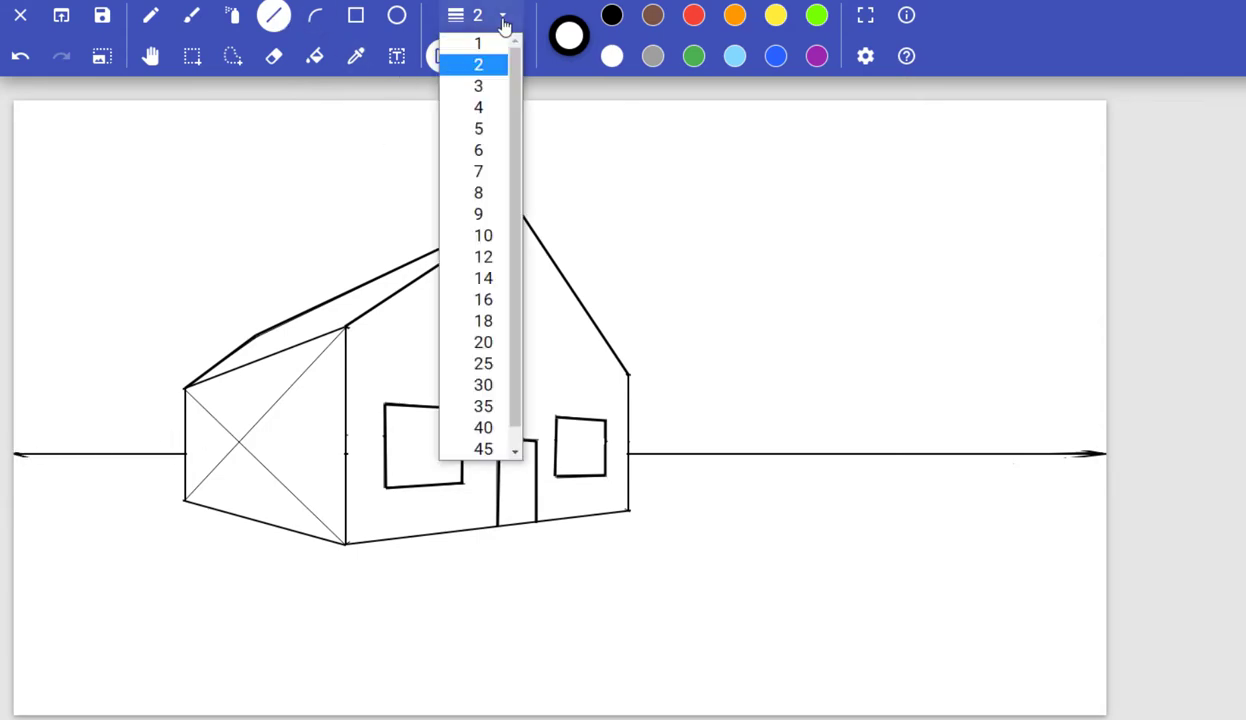
click(476, 44)
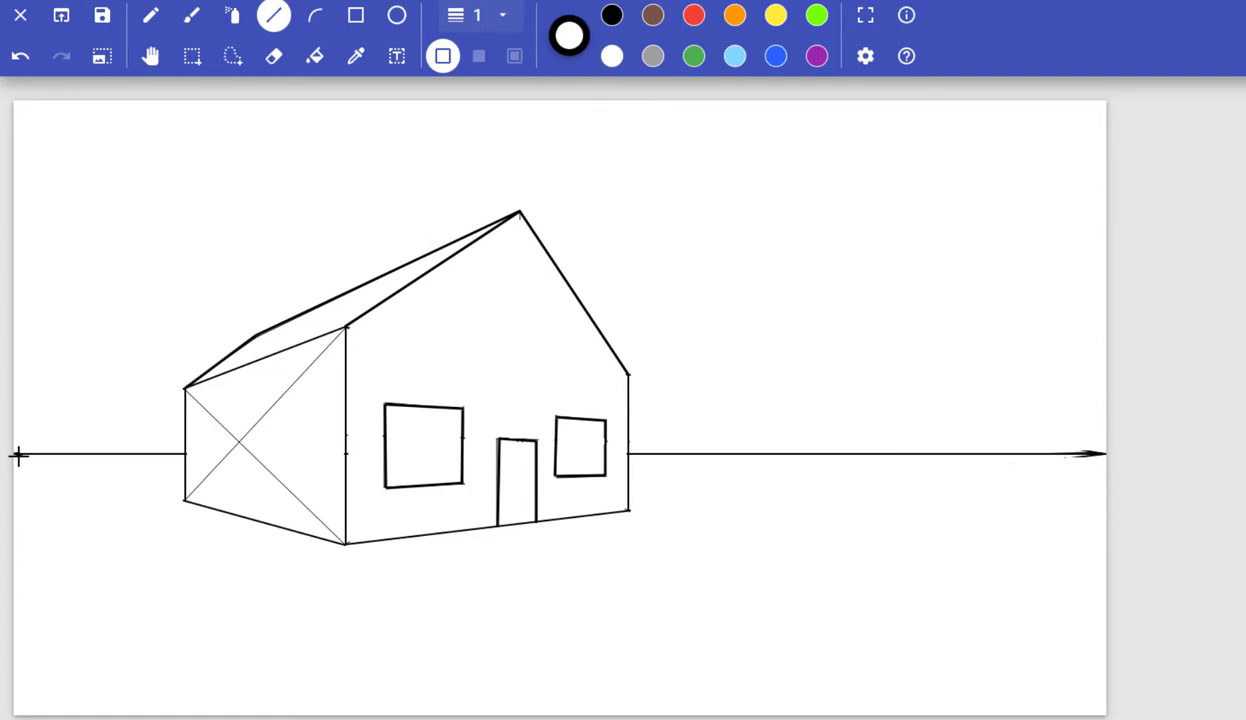
drag(18, 450, 275, 402)
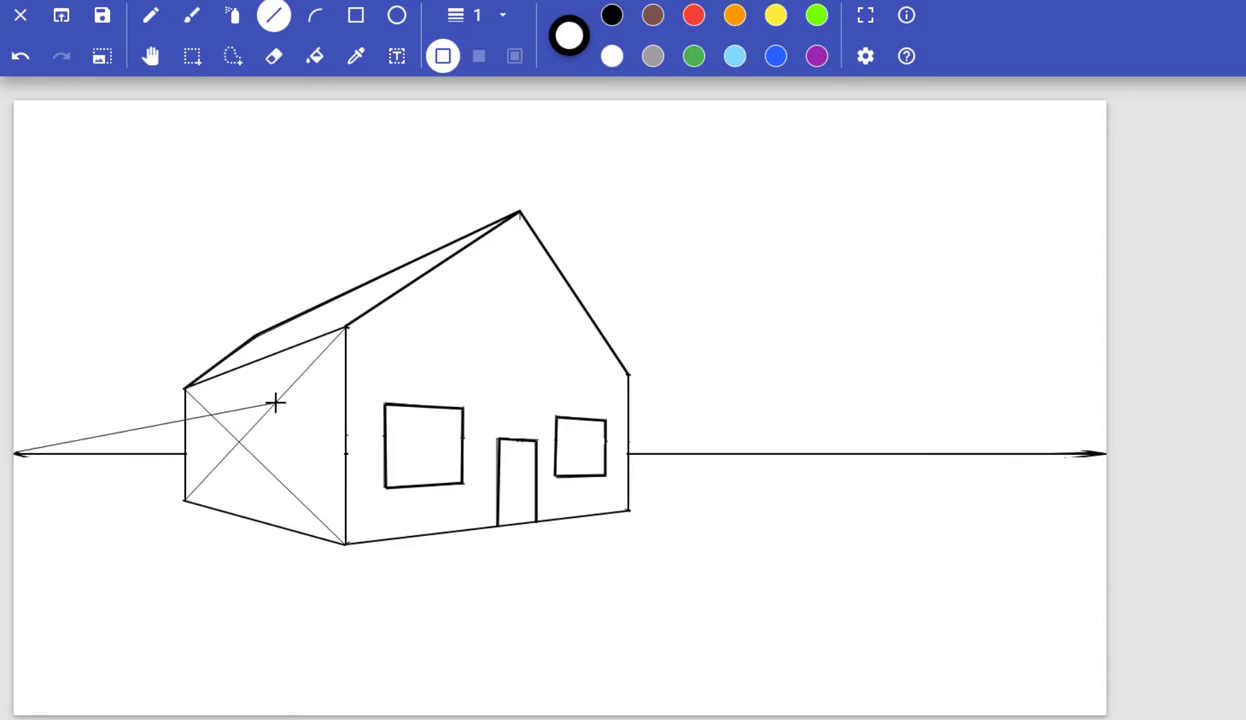
drag(275, 402, 283, 409)
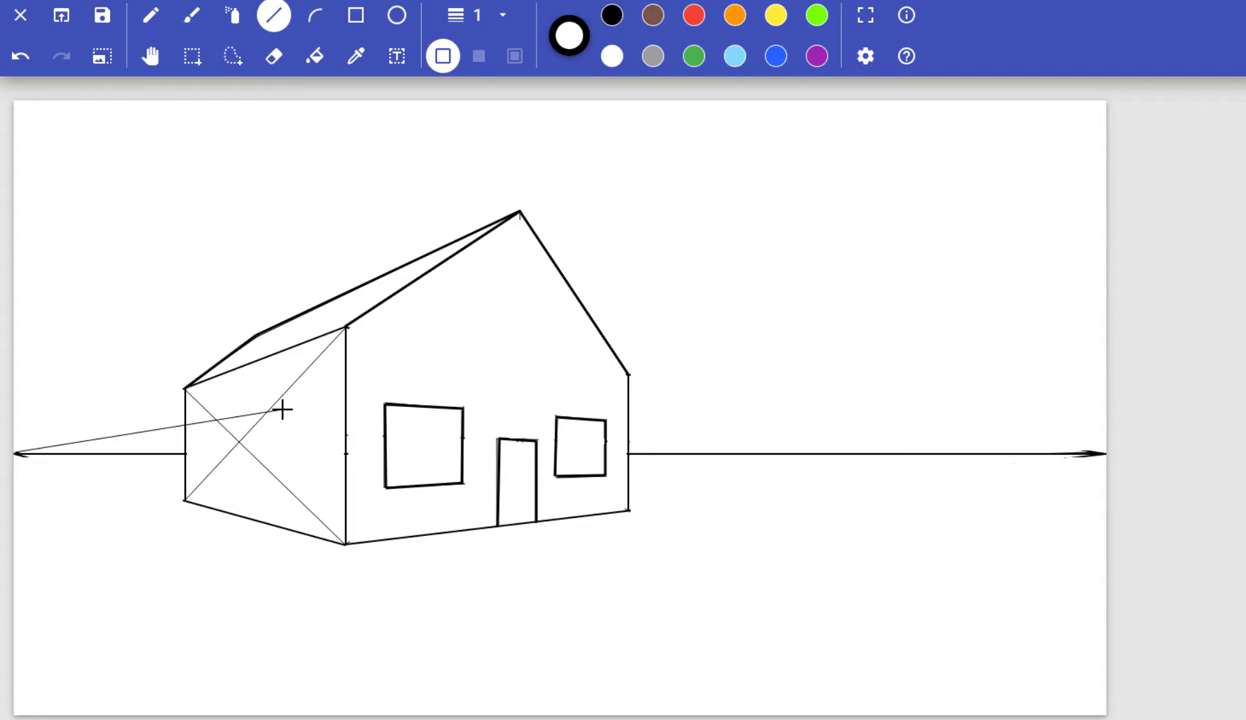
drag(281, 408, 281, 409)
drag(281, 409, 268, 524)
drag(207, 421, 211, 505)
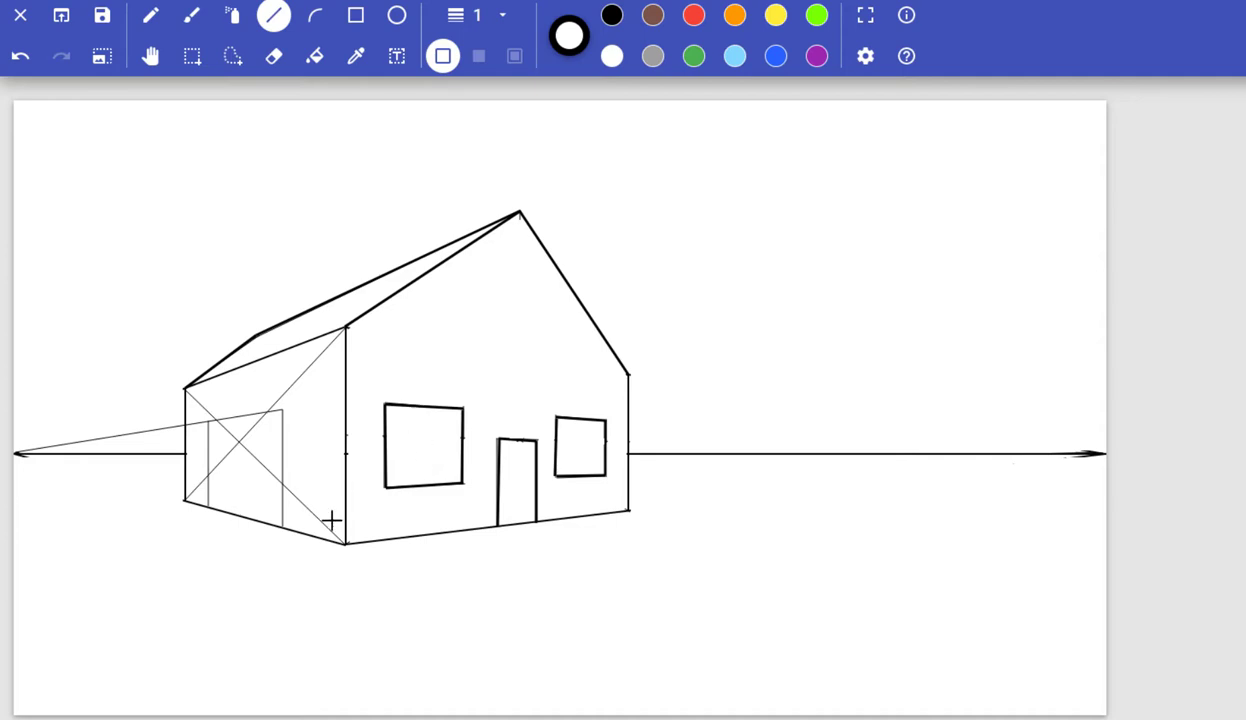
- Erase both crossing diagonals on the side wall around and inside the garage door, using eraser size 8
click(273, 56)
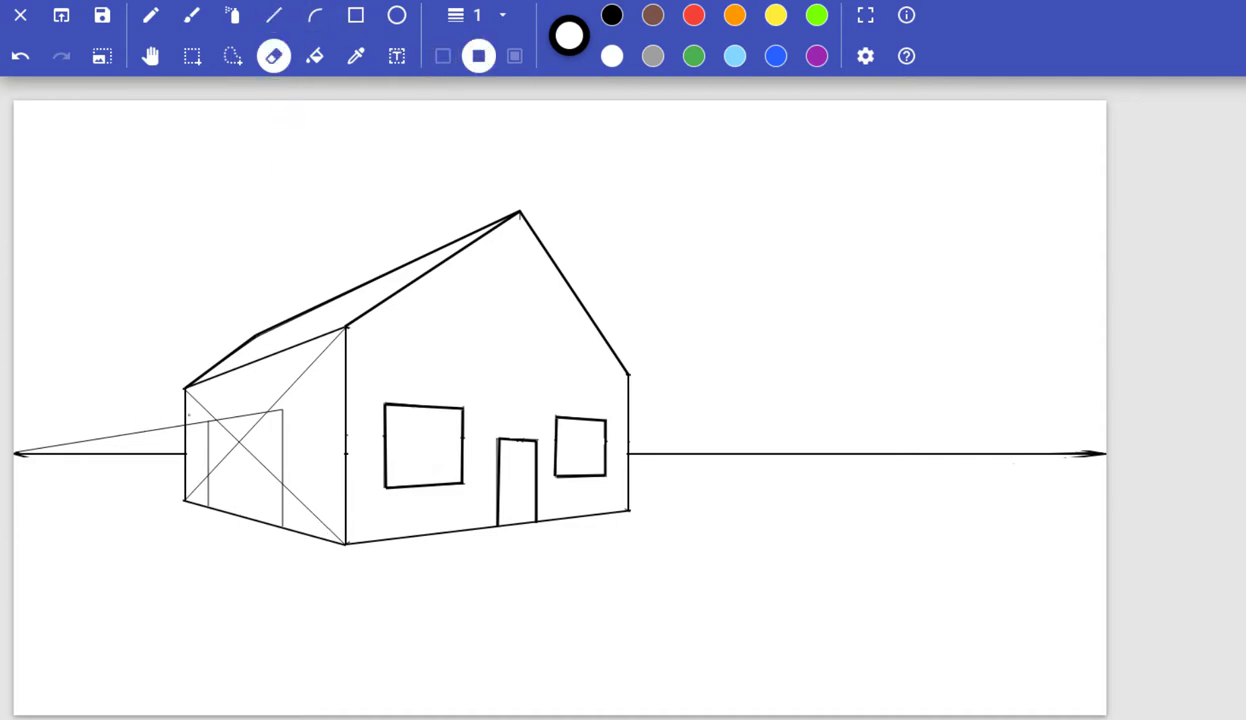
click(476, 16)
click(479, 193)
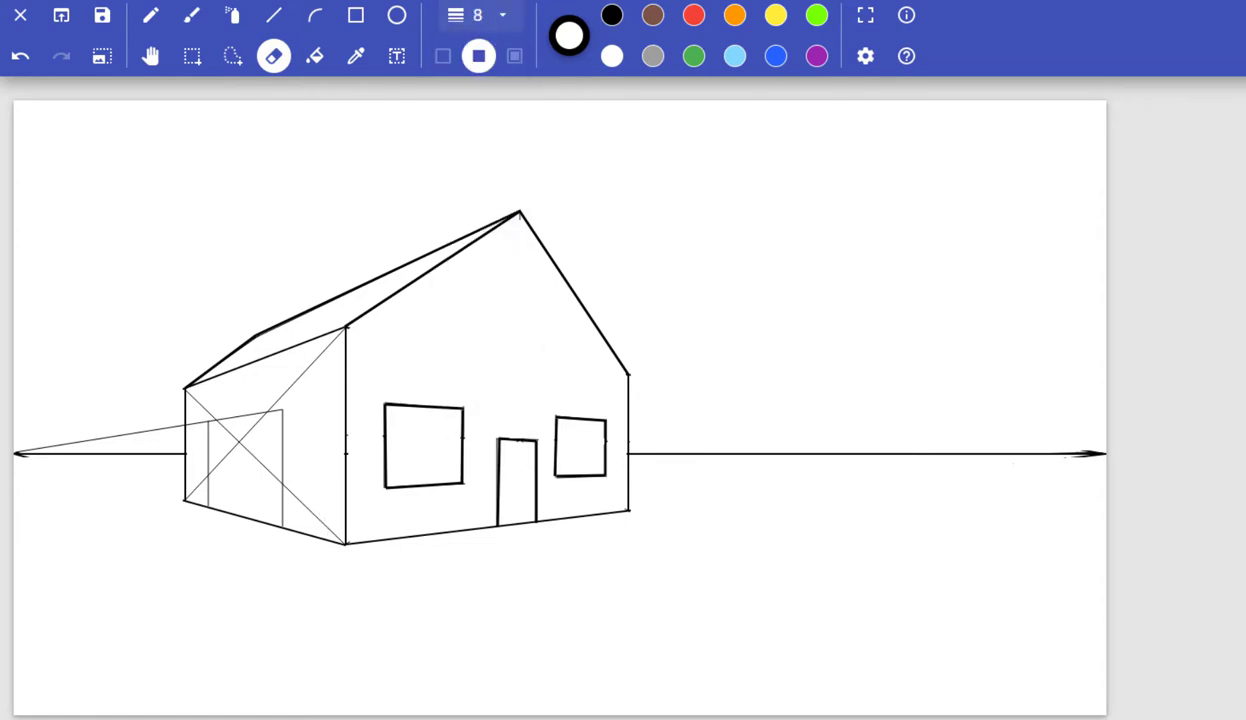
key(ctrl+=)
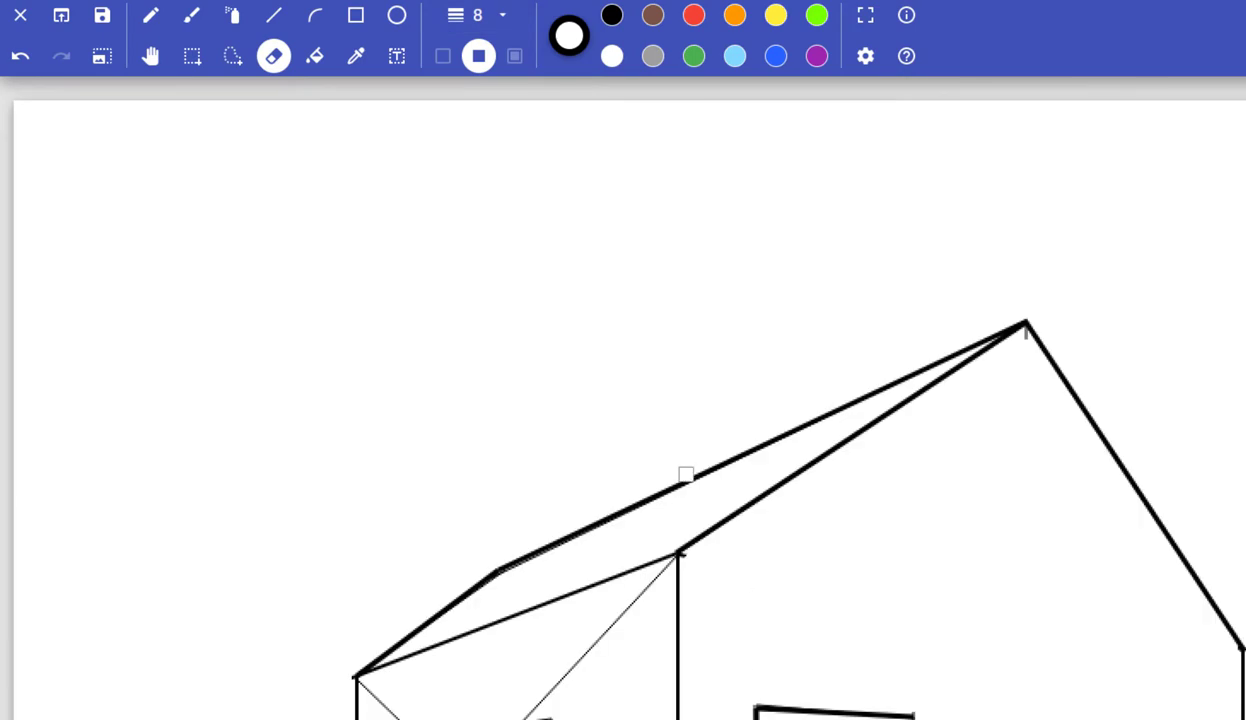
scroll(686, 474, down, 2)
scroll(686, 474, down, 3)
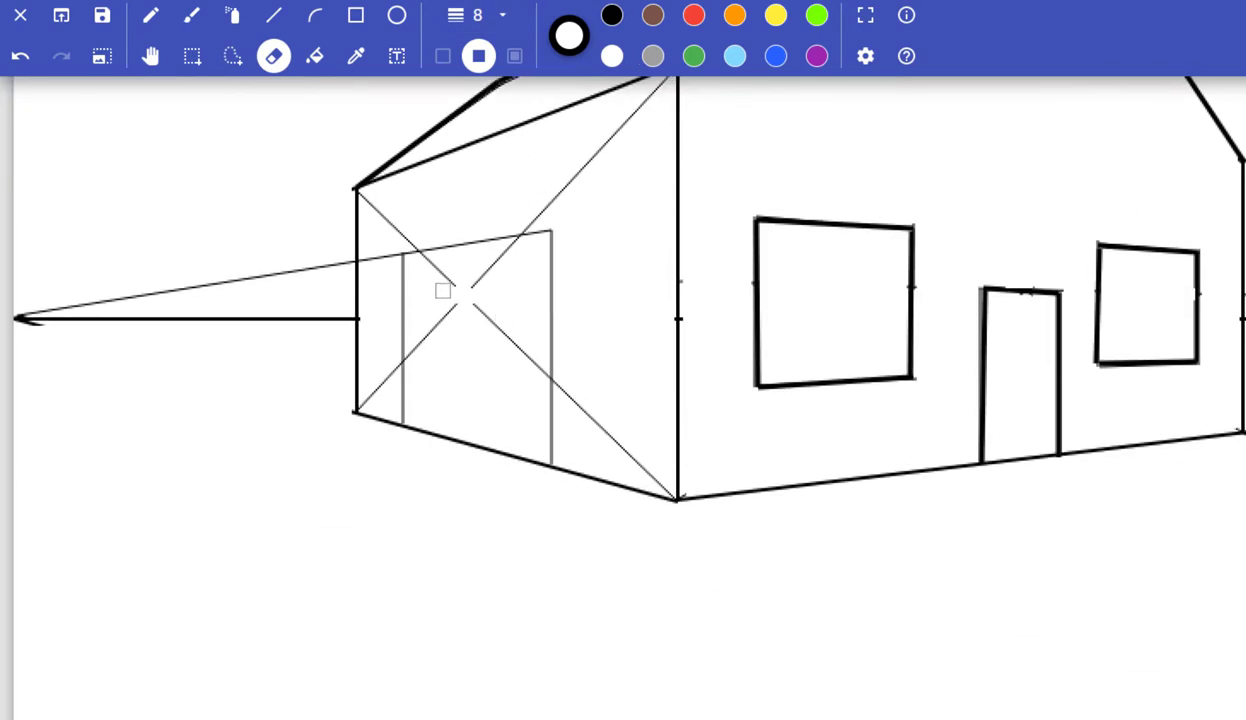
mouse_move(421, 259)
mouse_down()
mouse_move(464, 289)
mouse_move(517, 245)
mouse_move(473, 298)
mouse_move(662, 489)
mouse_move(656, 476)
mouse_up()
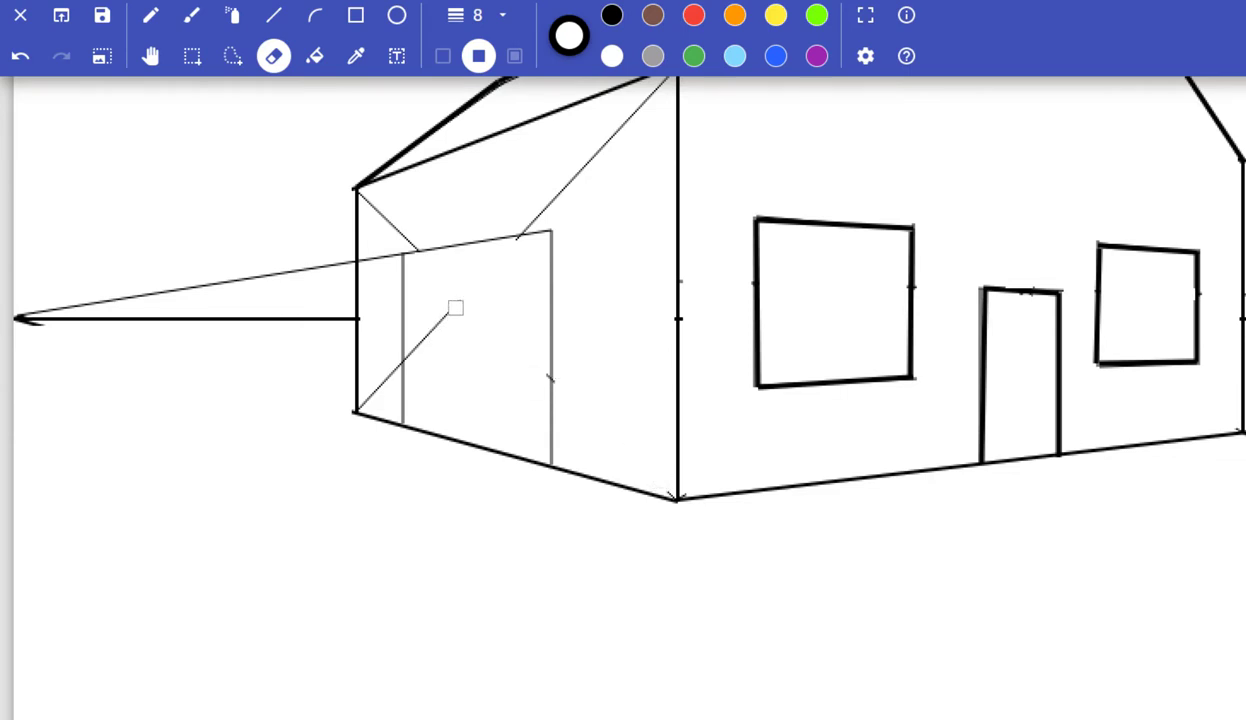
drag(456, 306, 416, 357)
drag(387, 367, 368, 400)
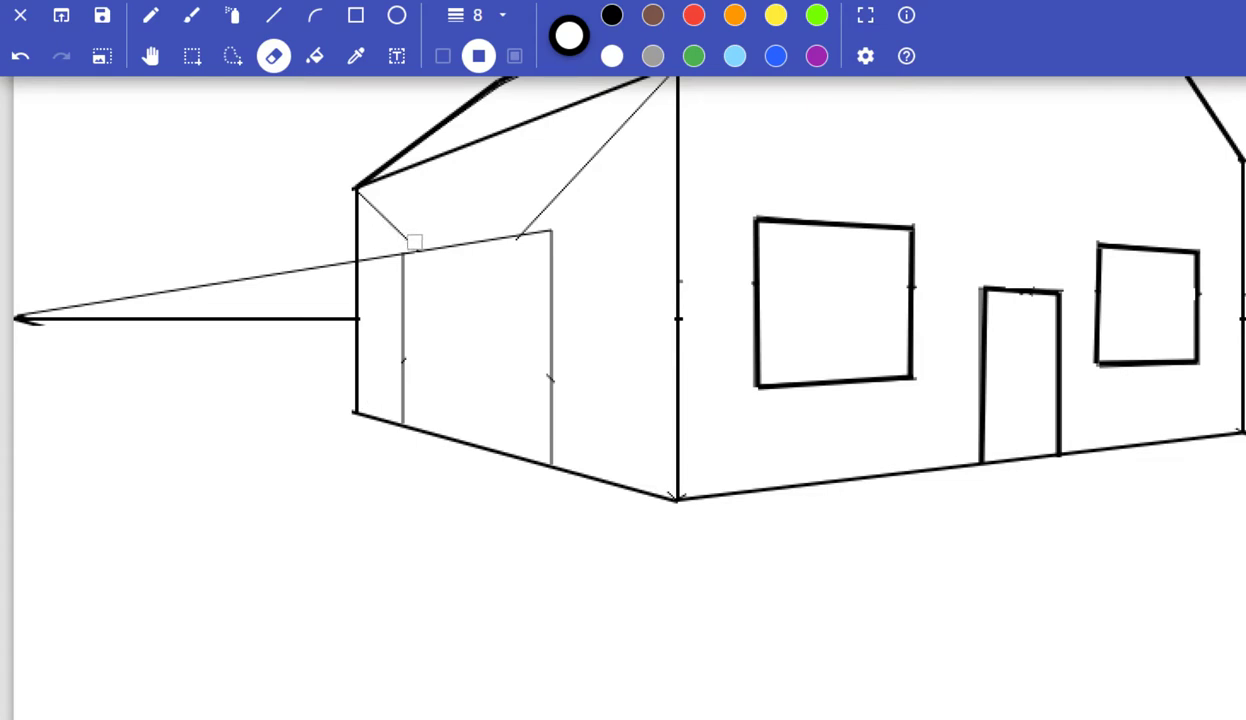
drag(414, 242, 367, 200)
mouse_move(525, 223)
mouse_down()
mouse_move(604, 162)
mouse_move(615, 135)
mouse_move(590, 160)
mouse_move(655, 91)
mouse_up()
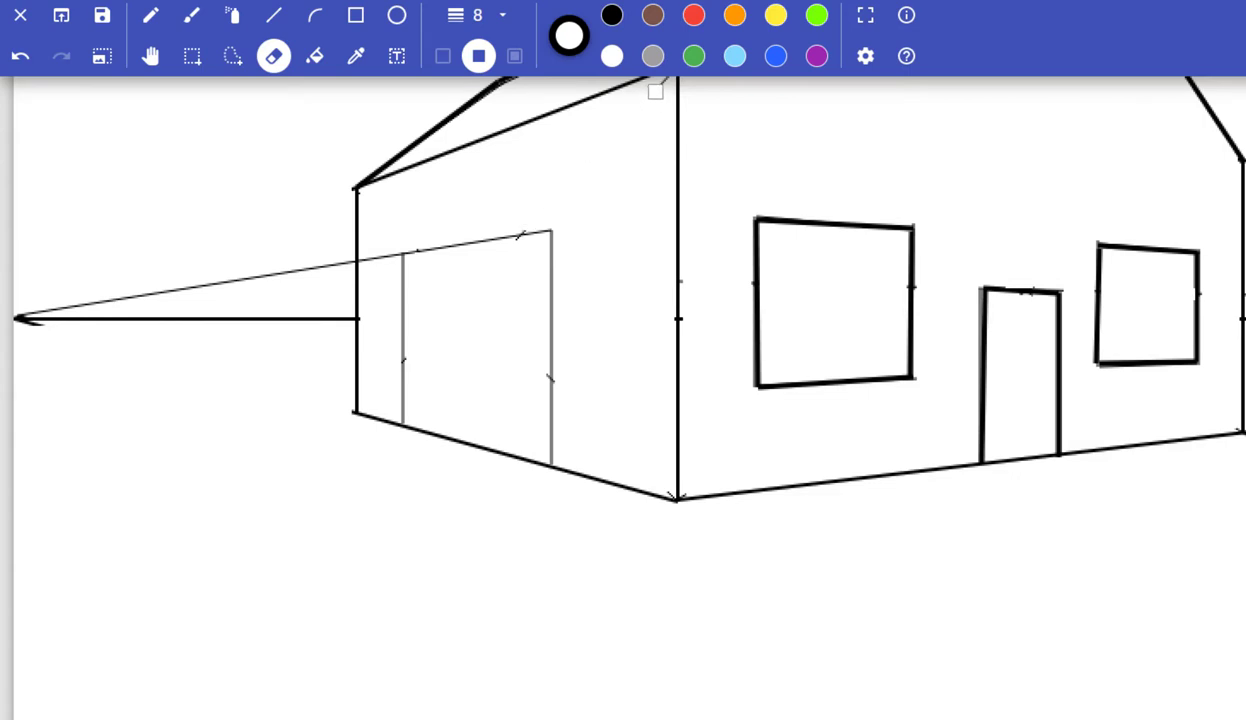
- Retrace the two sides and the top of the garage door with lines of width 3
click(495, 16)
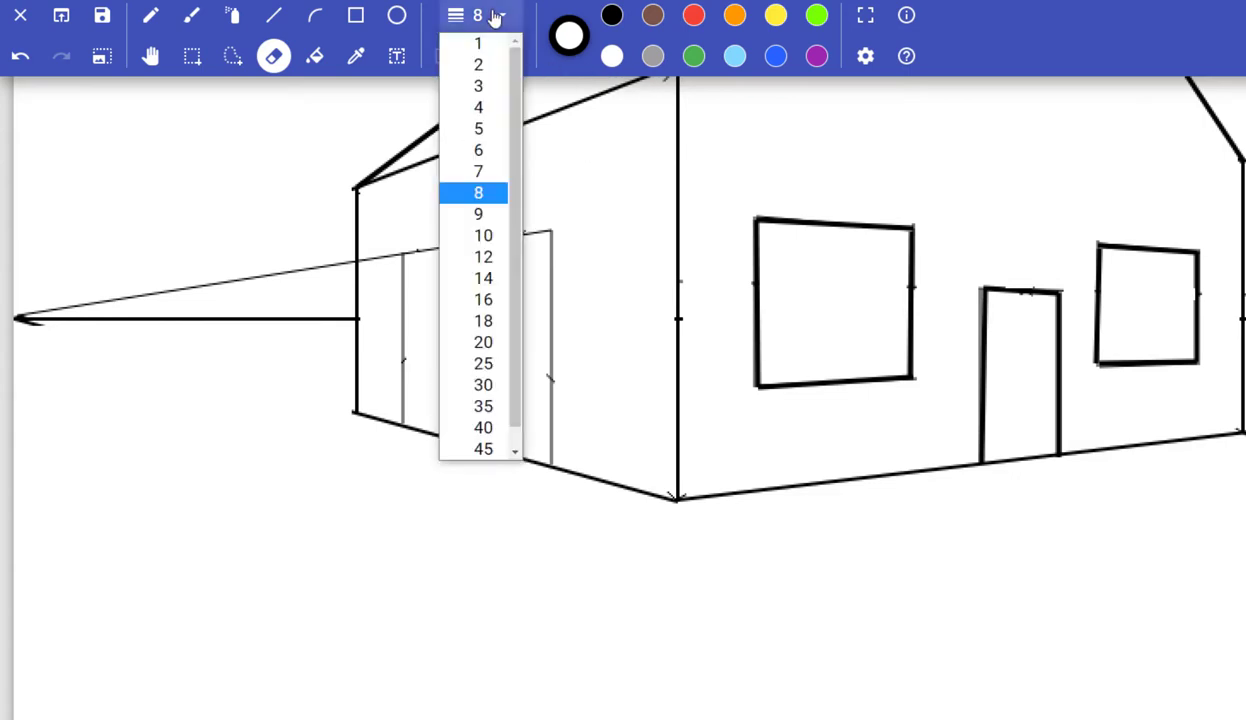
click(478, 86)
click(278, 20)
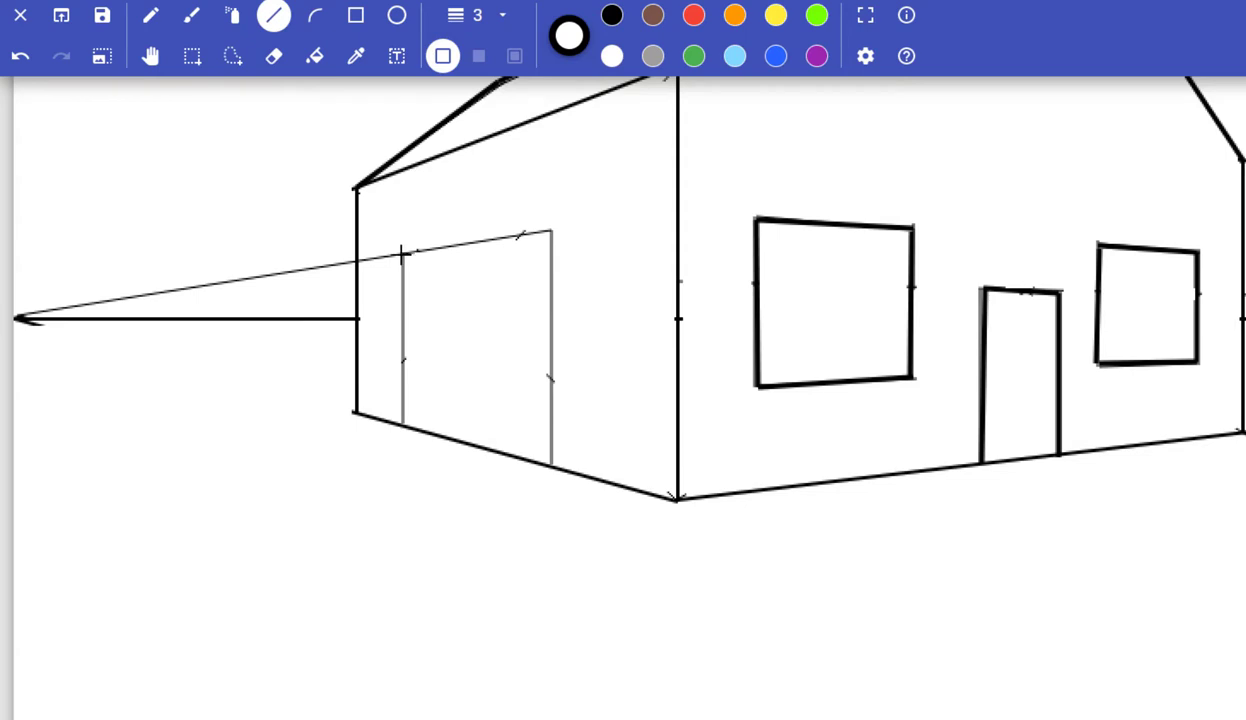
drag(402, 256, 402, 422)
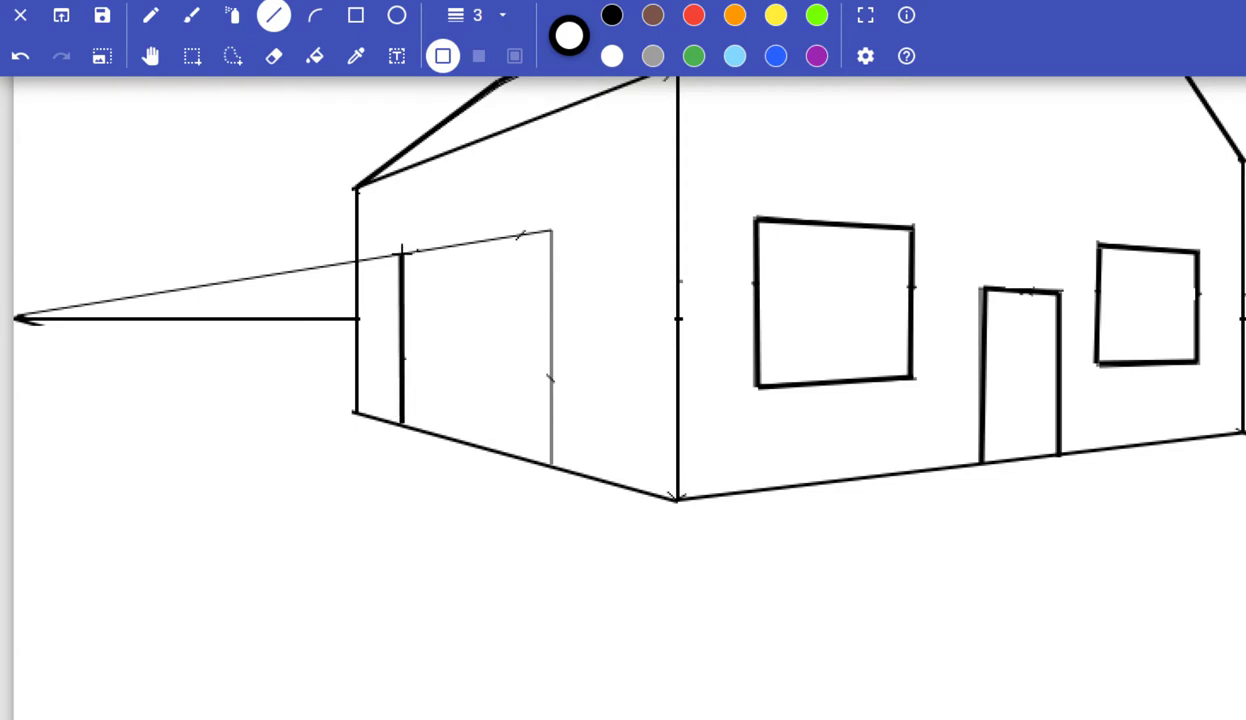
mouse_move(402, 252)
mouse_down()
mouse_move(478, 252)
mouse_move(555, 230)
mouse_move(540, 370)
mouse_move(551, 466)
mouse_up()
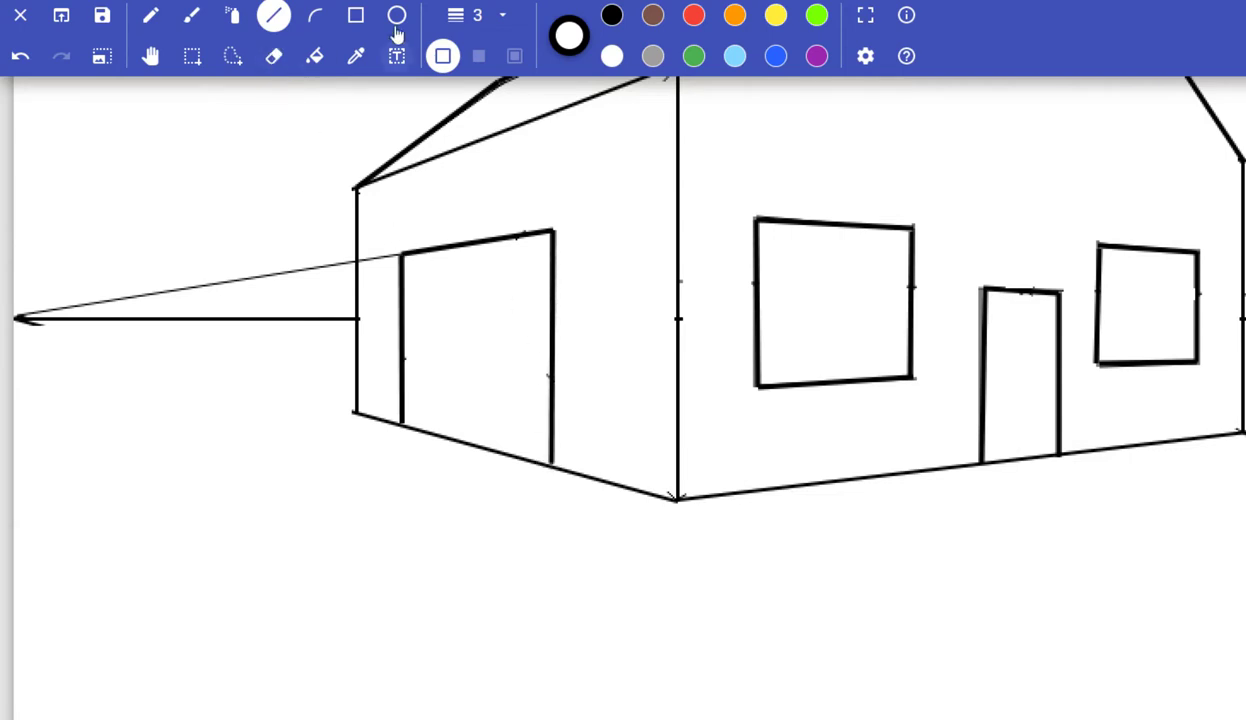
- Erase the guide running from the garage door to the left vanishing point, finishing with eraser size 10
click(273, 56)
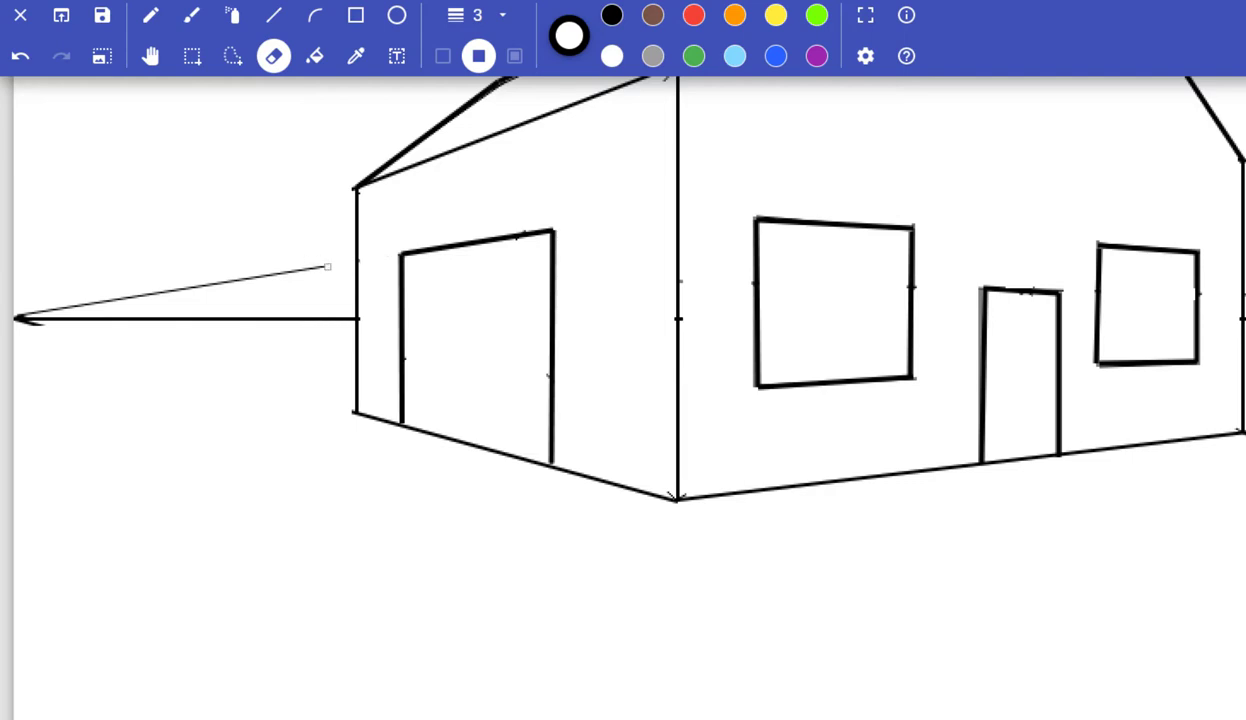
click(472, 15)
click(440, 231)
mouse_move(324, 268)
mouse_down()
mouse_move(205, 263)
mouse_move(162, 277)
mouse_move(236, 282)
mouse_move(38, 302)
mouse_up()
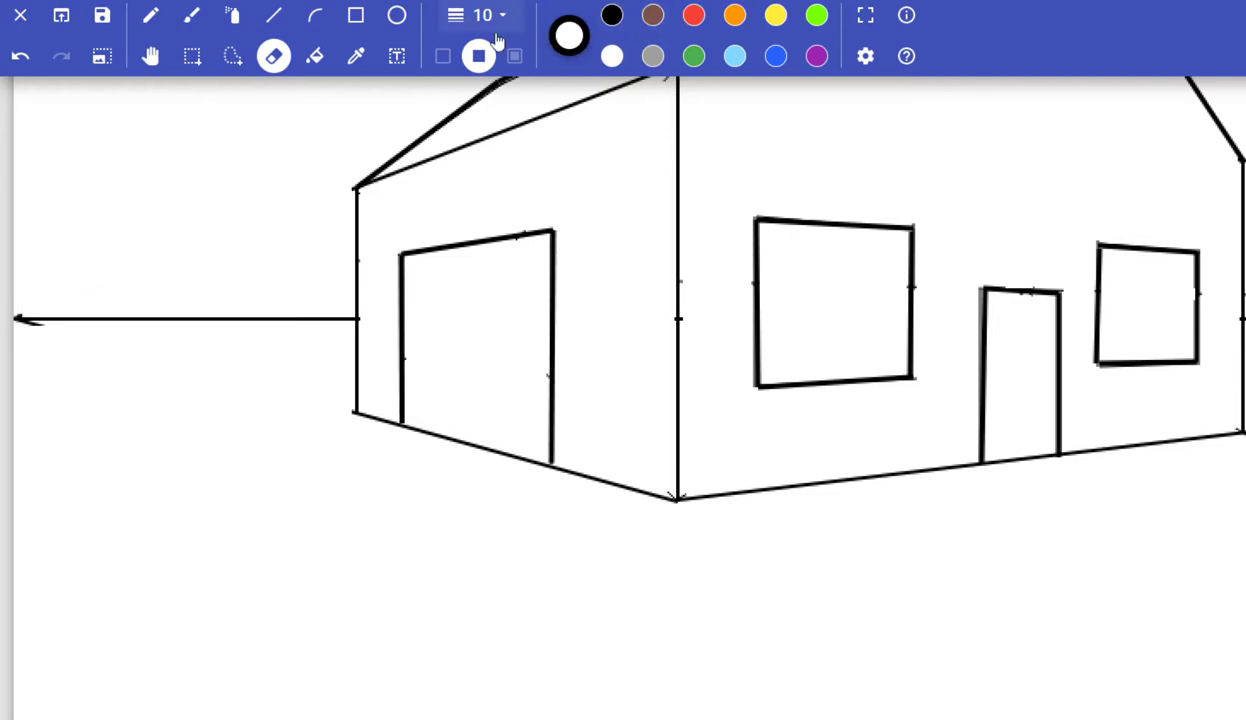
key(ctrl+minus)
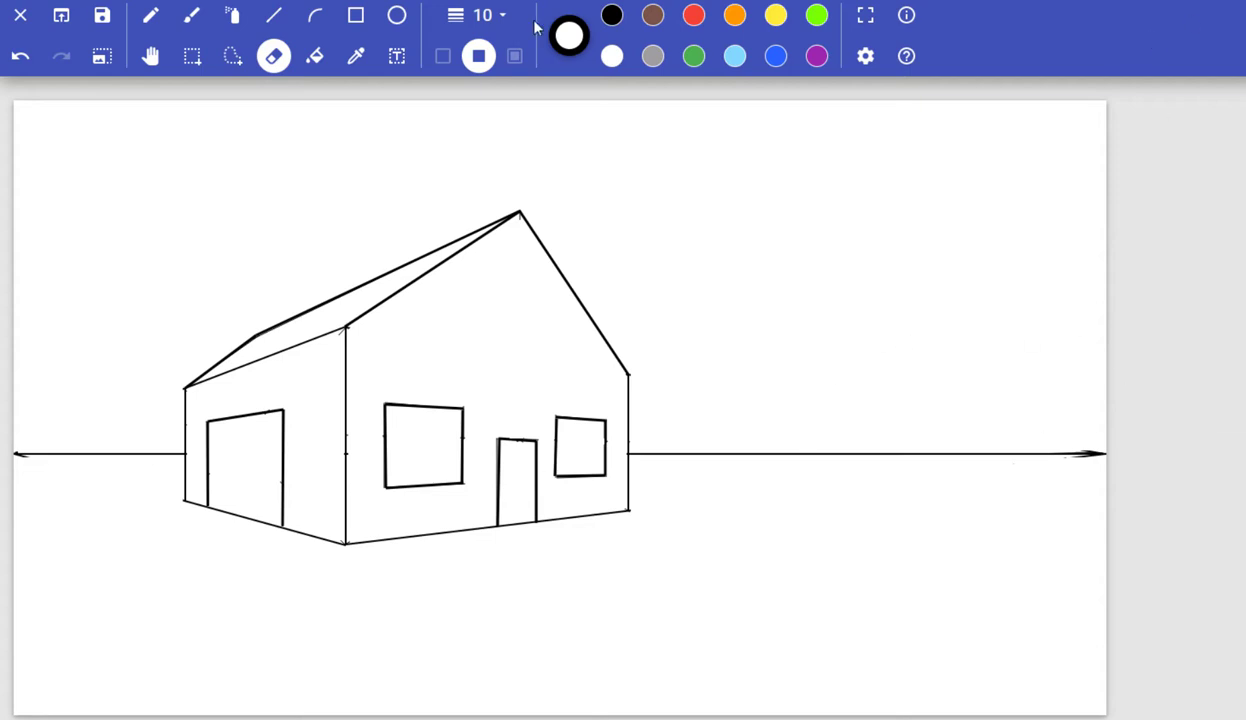
- Draw a long, narrow window in perspective across the upper part of the garage door with lines of width 2
click(273, 15)
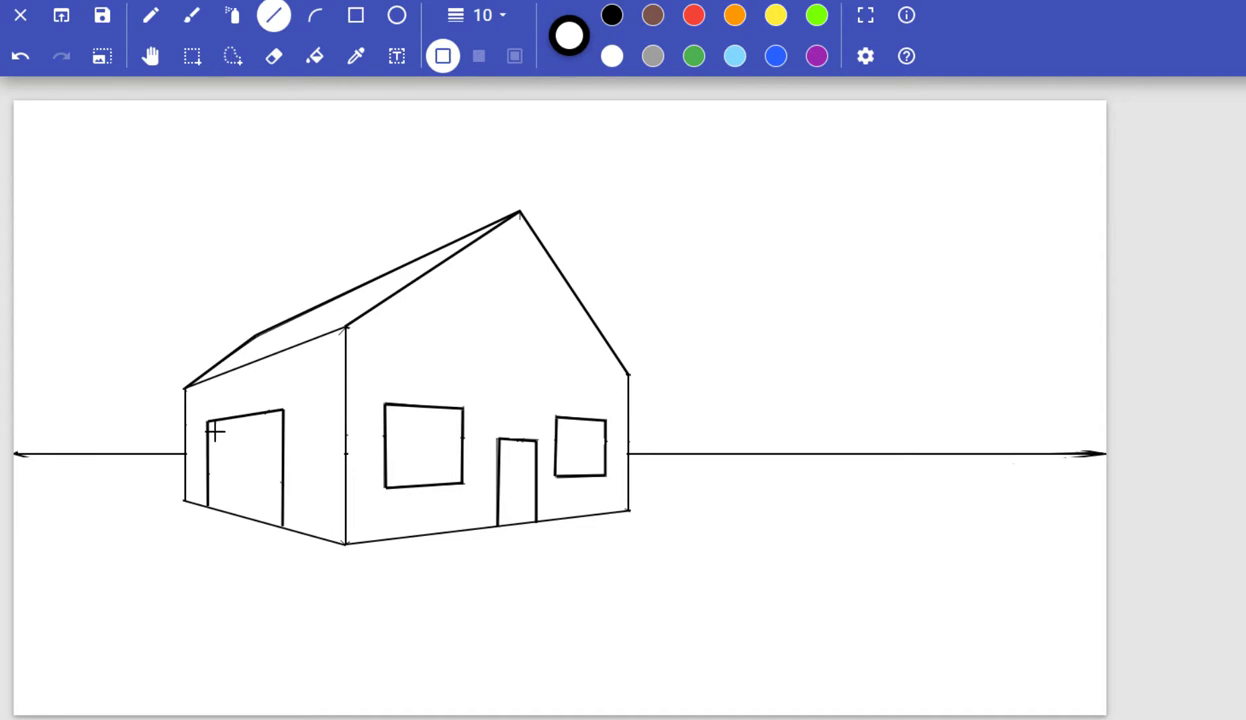
drag(215, 430, 270, 427)
key(ctrl+z)
click(483, 15)
click(483, 88)
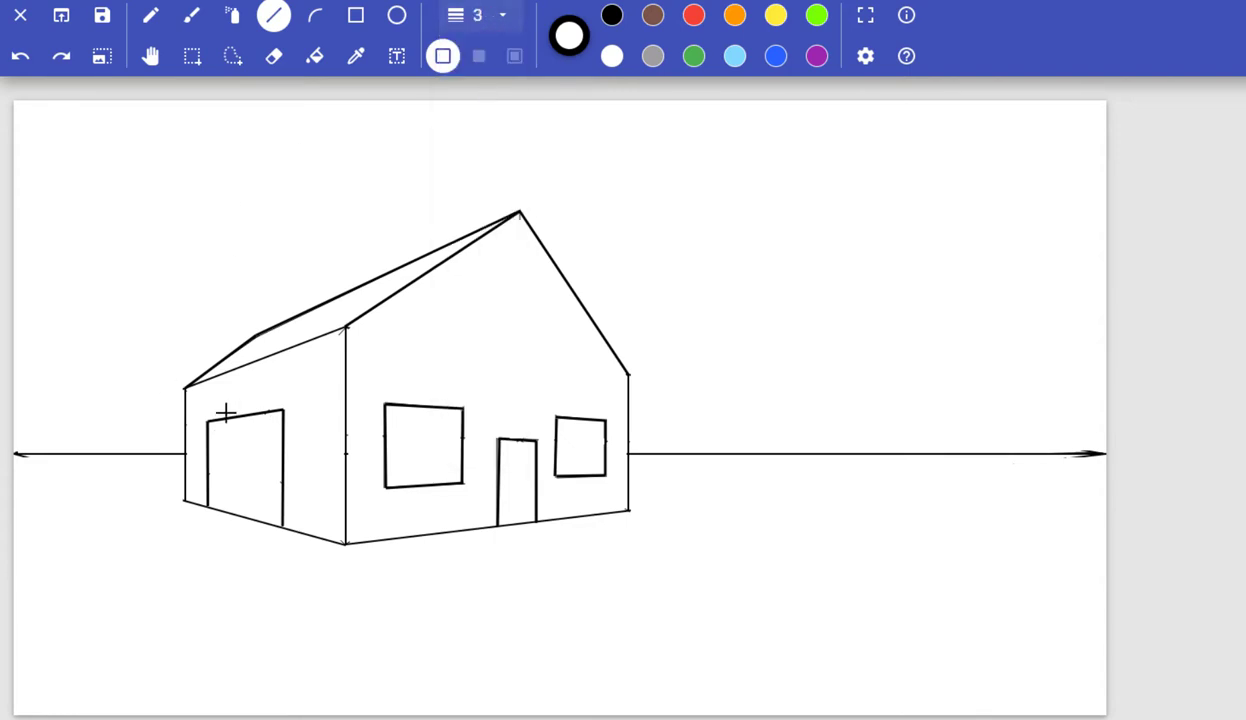
click(478, 20)
click(480, 64)
mouse_move(213, 432)
mouse_down()
mouse_move(267, 426)
mouse_move(280, 408)
mouse_move(276, 428)
mouse_move(214, 450)
mouse_up()
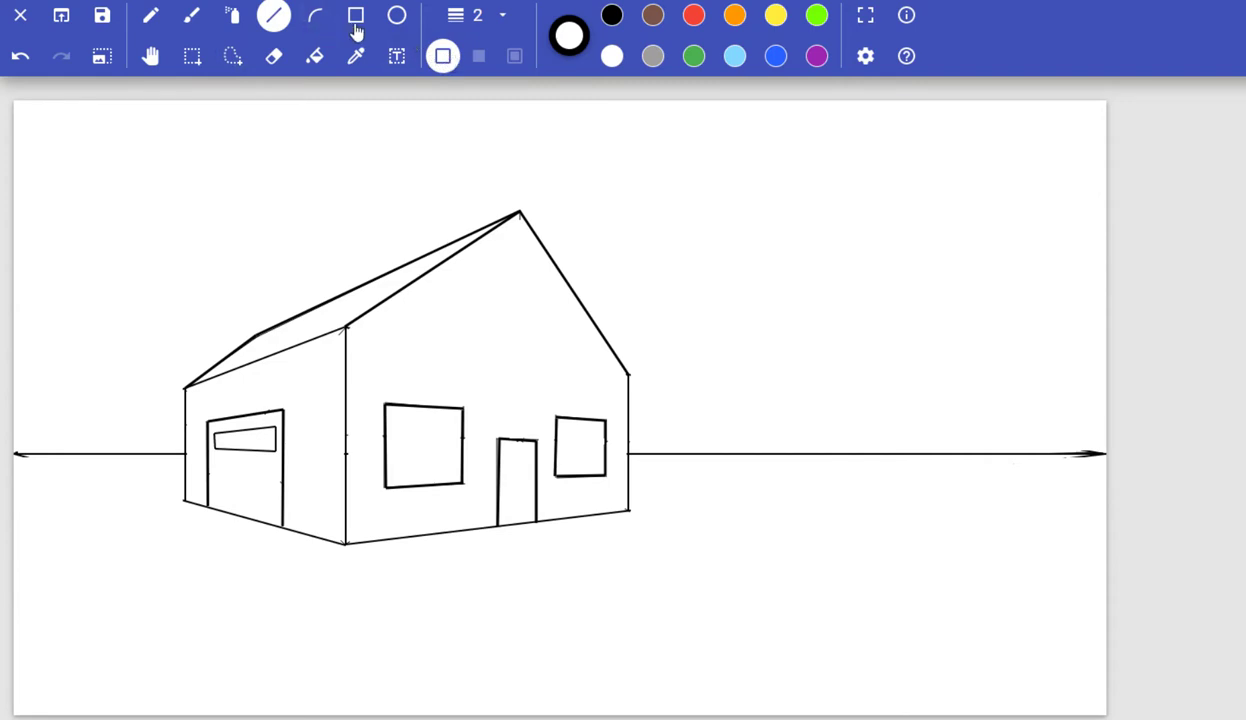
- Draw a small outlined circle as a doorknob near the right side of the front door
click(396, 22)
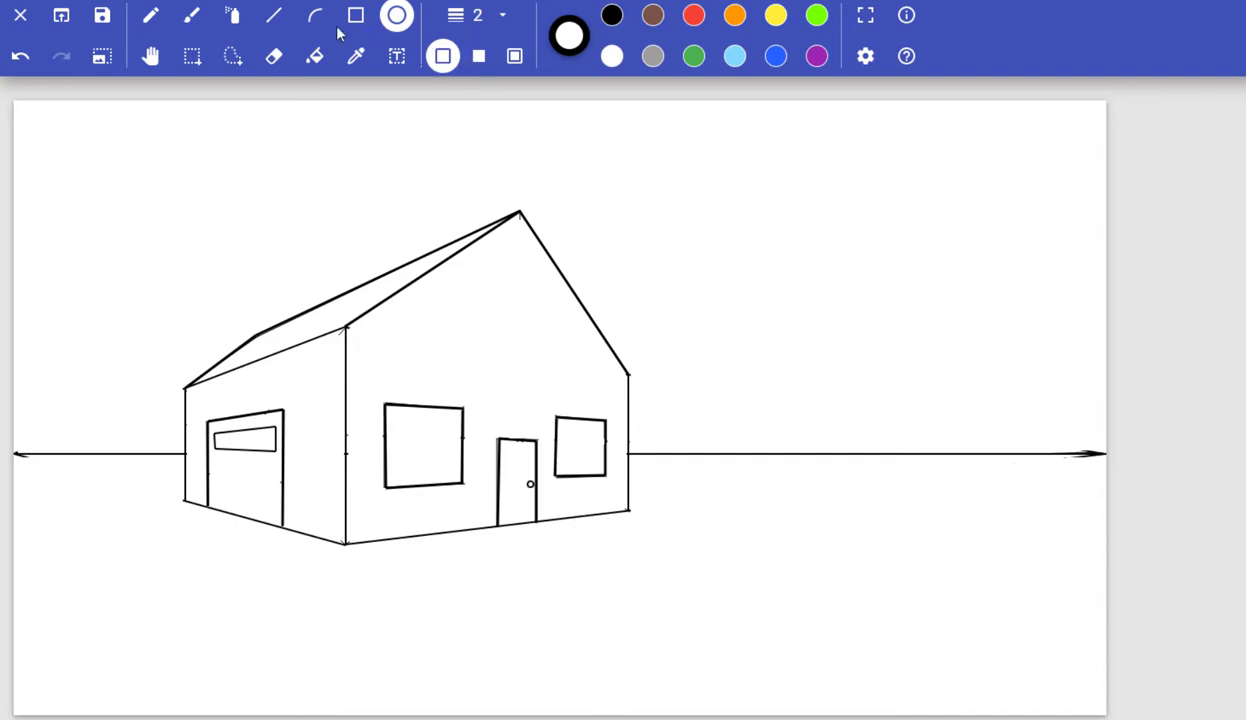
- Draw the mailbox's near vertical edge below the horizon and connect both ends to the right vanishing point with lines of width 3
click(275, 18)
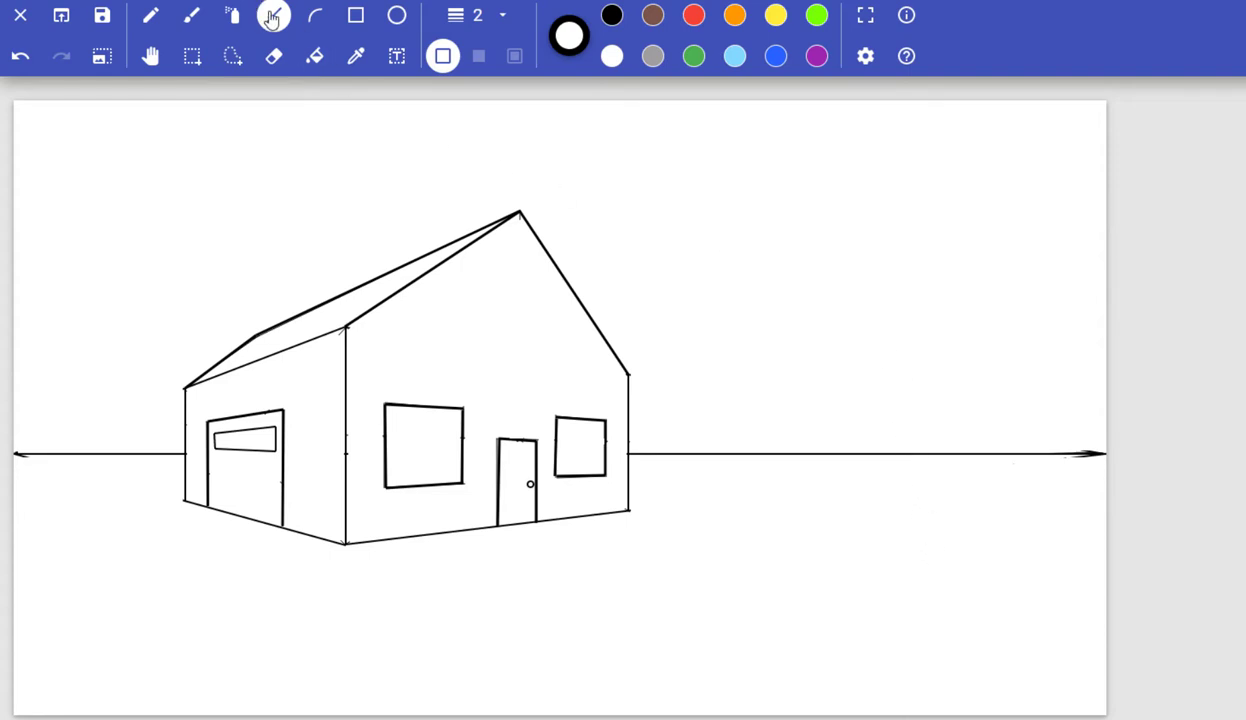
click(476, 18)
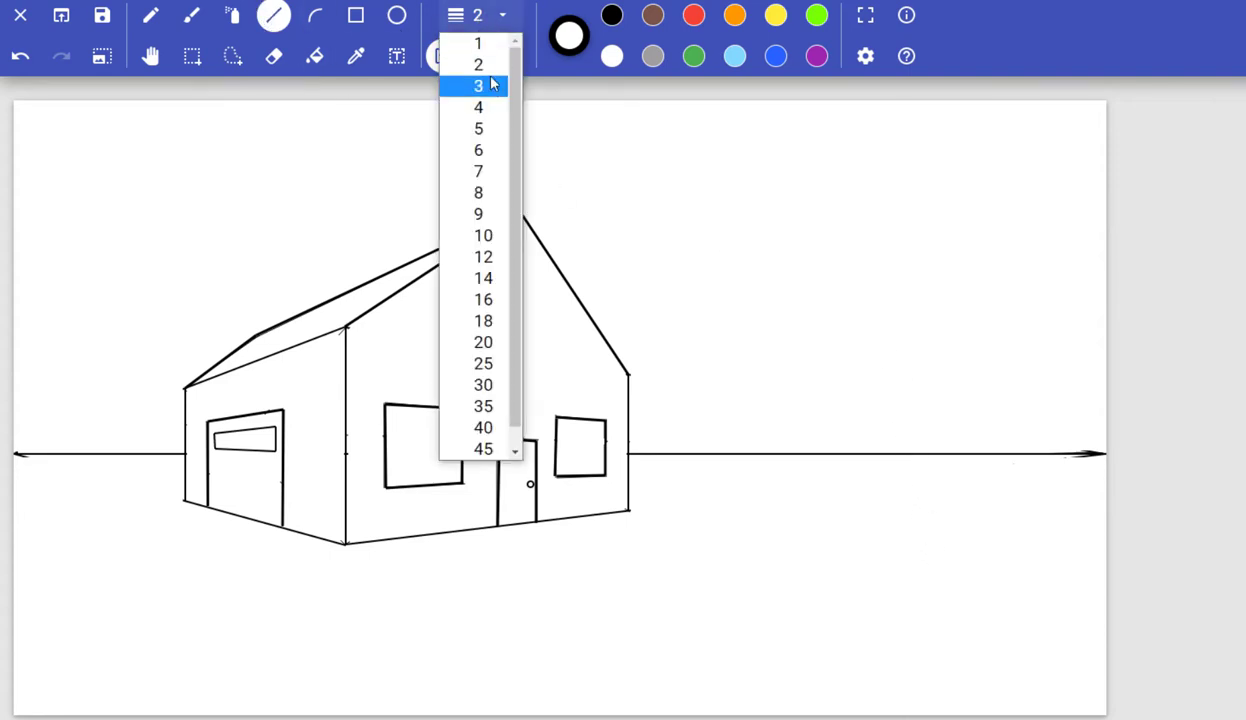
click(479, 86)
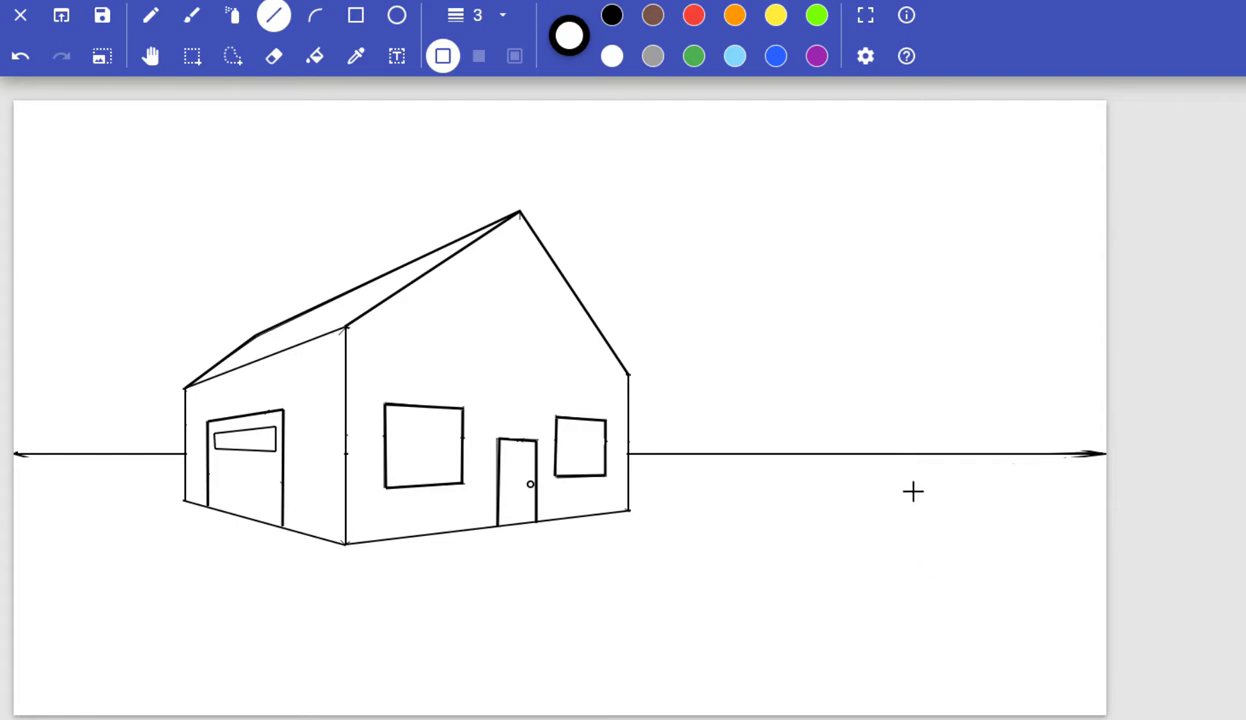
drag(910, 487, 911, 589)
drag(911, 488, 1102, 455)
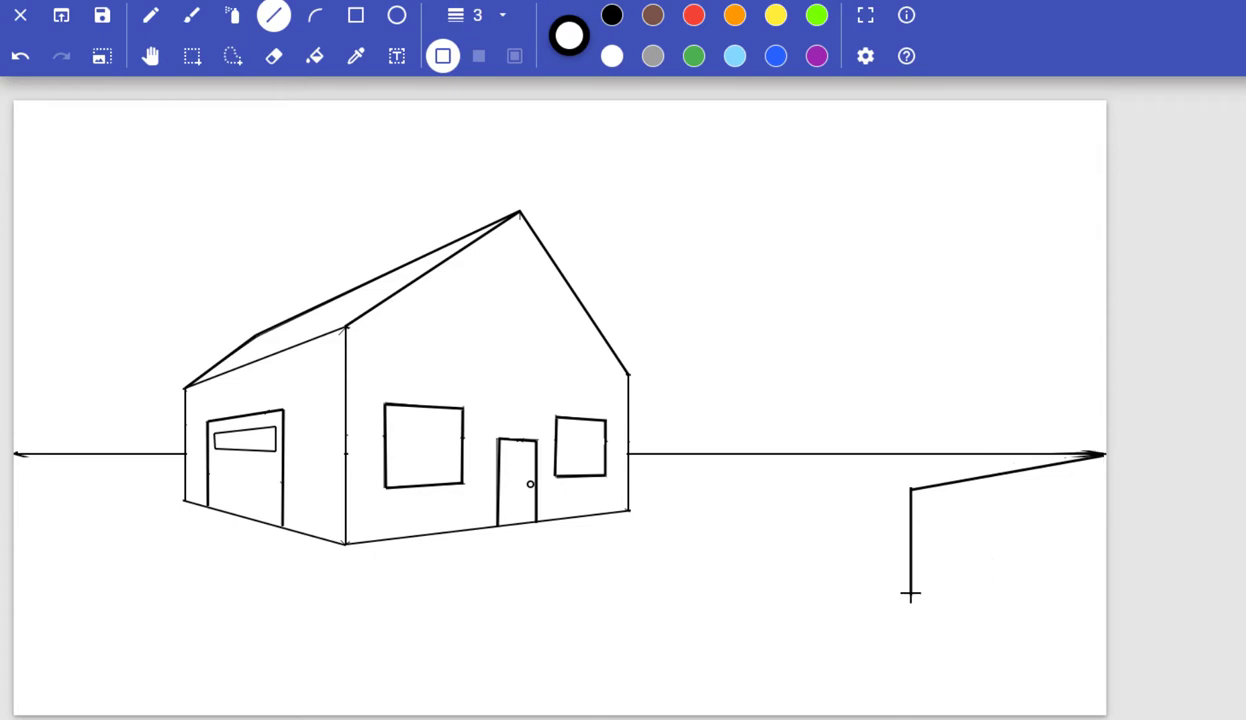
drag(910, 597, 1101, 456)
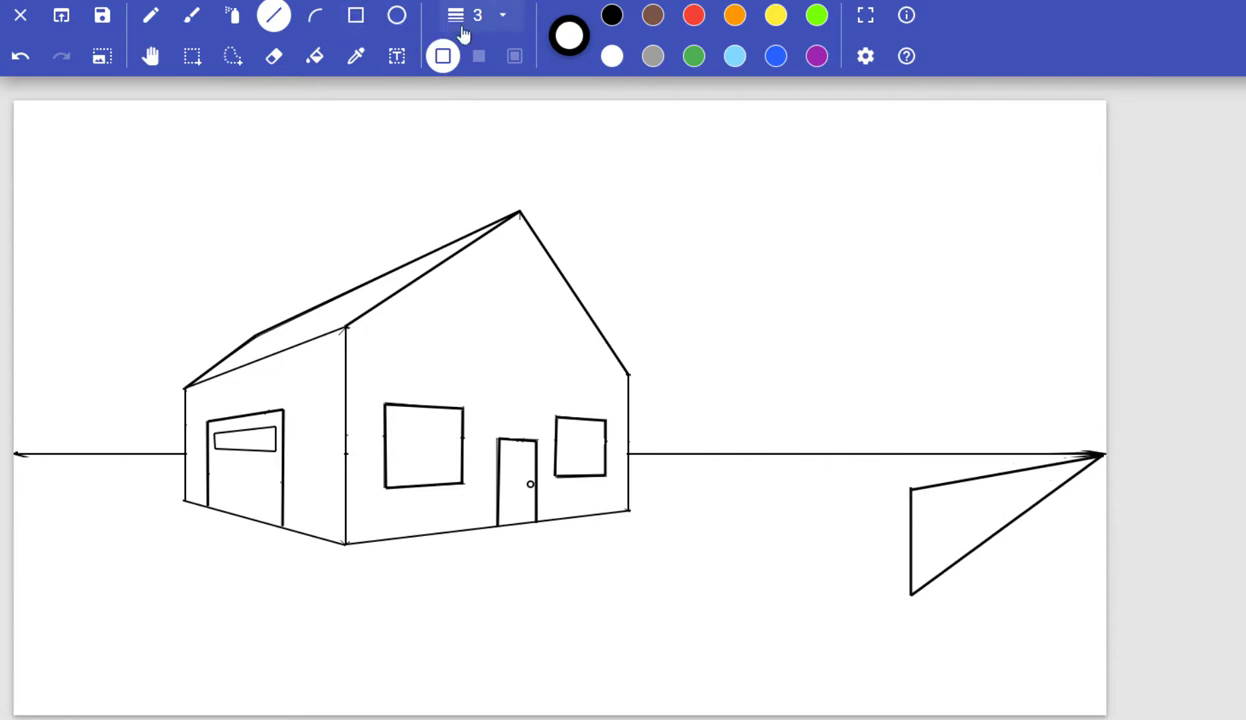
- Draw two short guides of width 1 from the ends of the mailbox's vertical edge, aimed at the left vanishing point
click(495, 20)
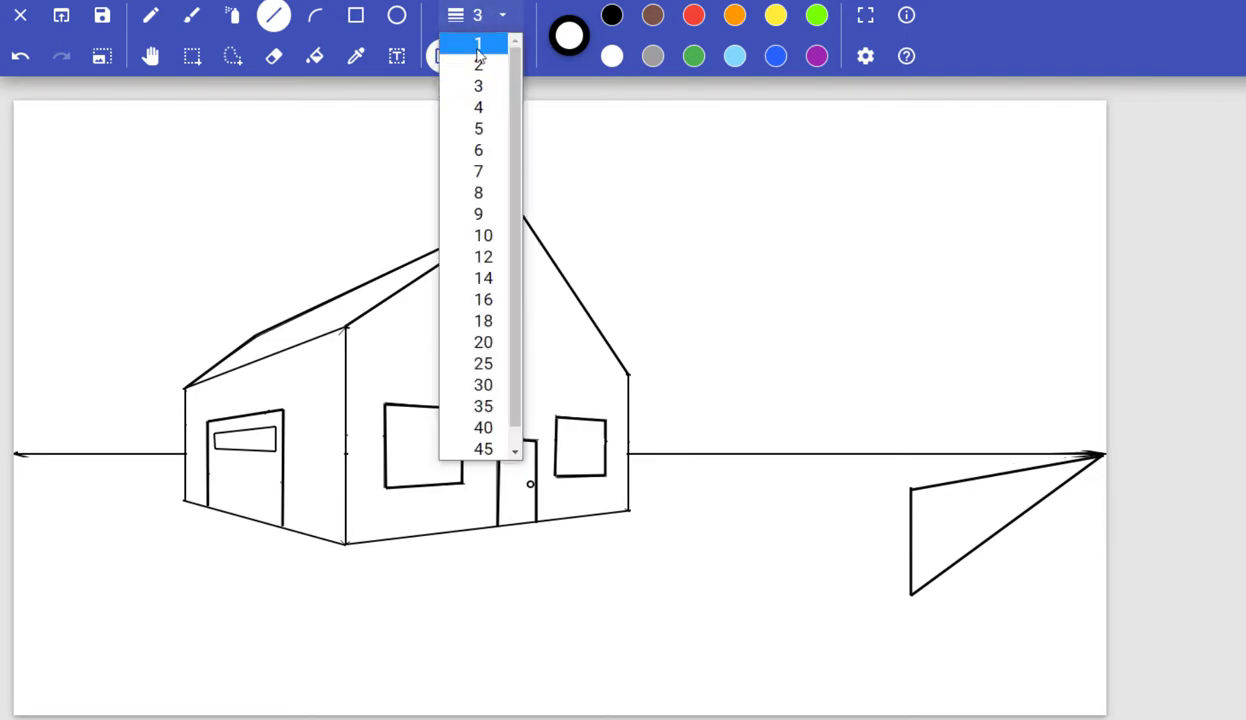
click(478, 44)
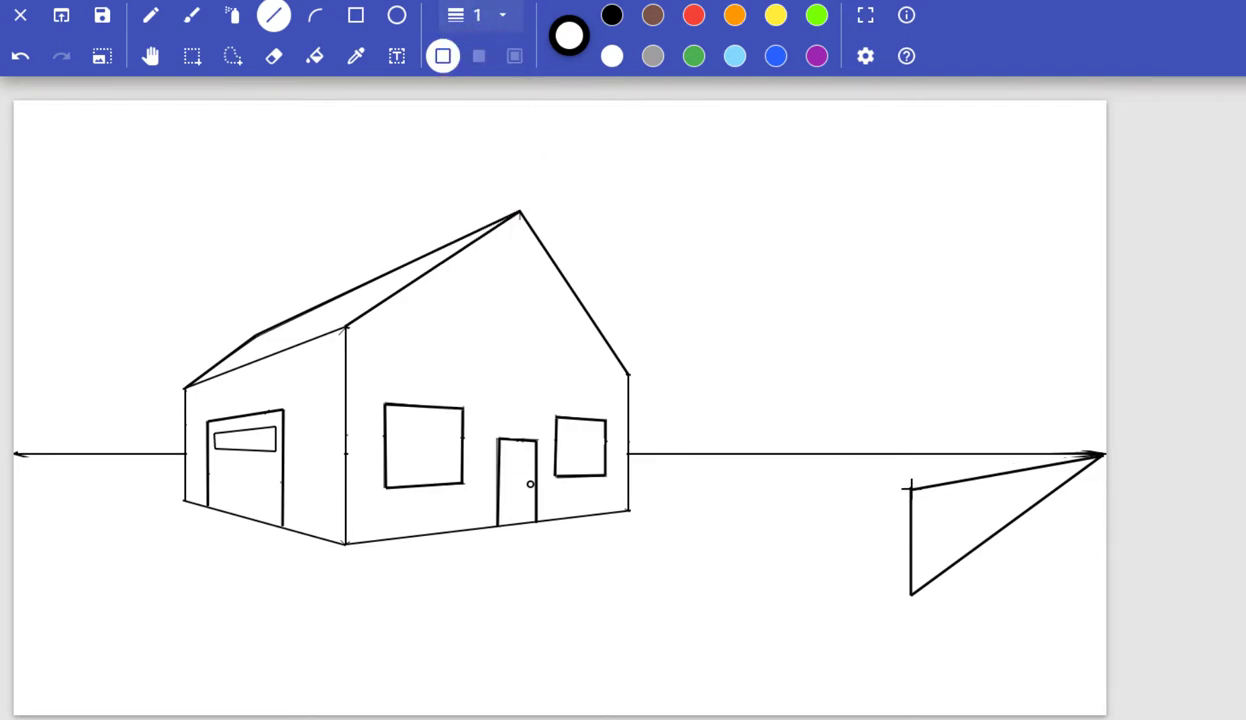
drag(910, 487, 18, 453)
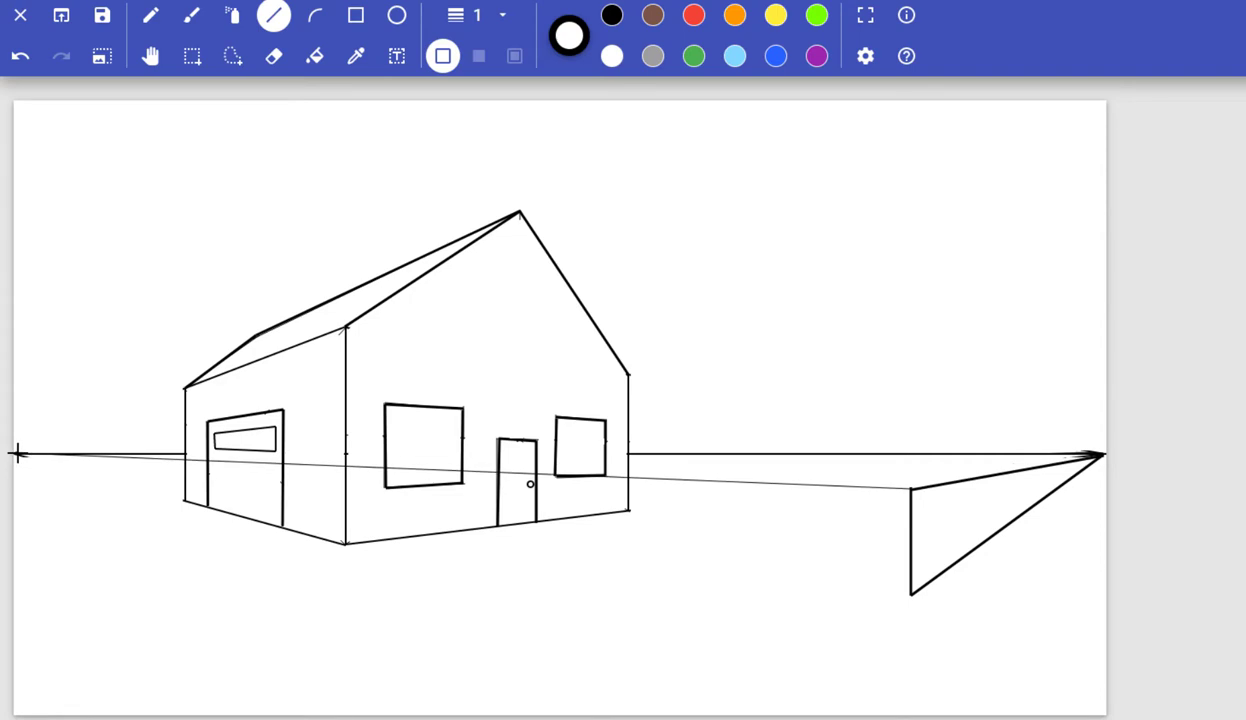
drag(18, 453, 808, 482)
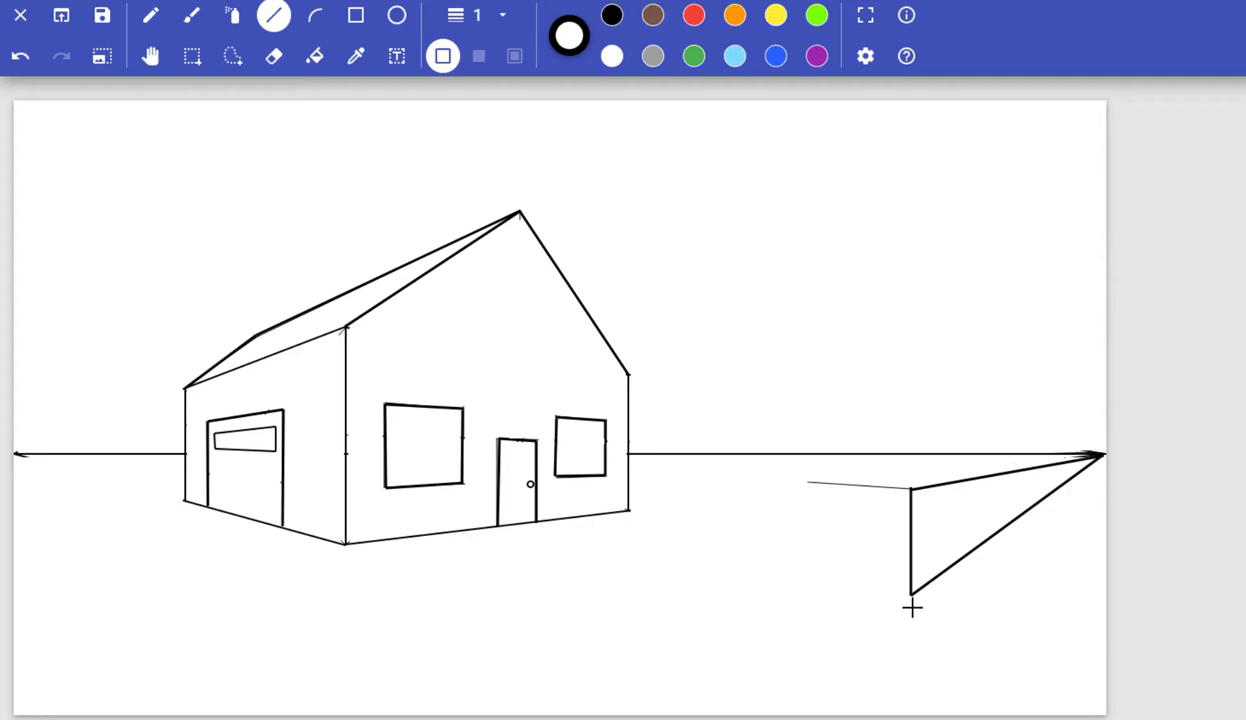
drag(910, 594, 802, 580)
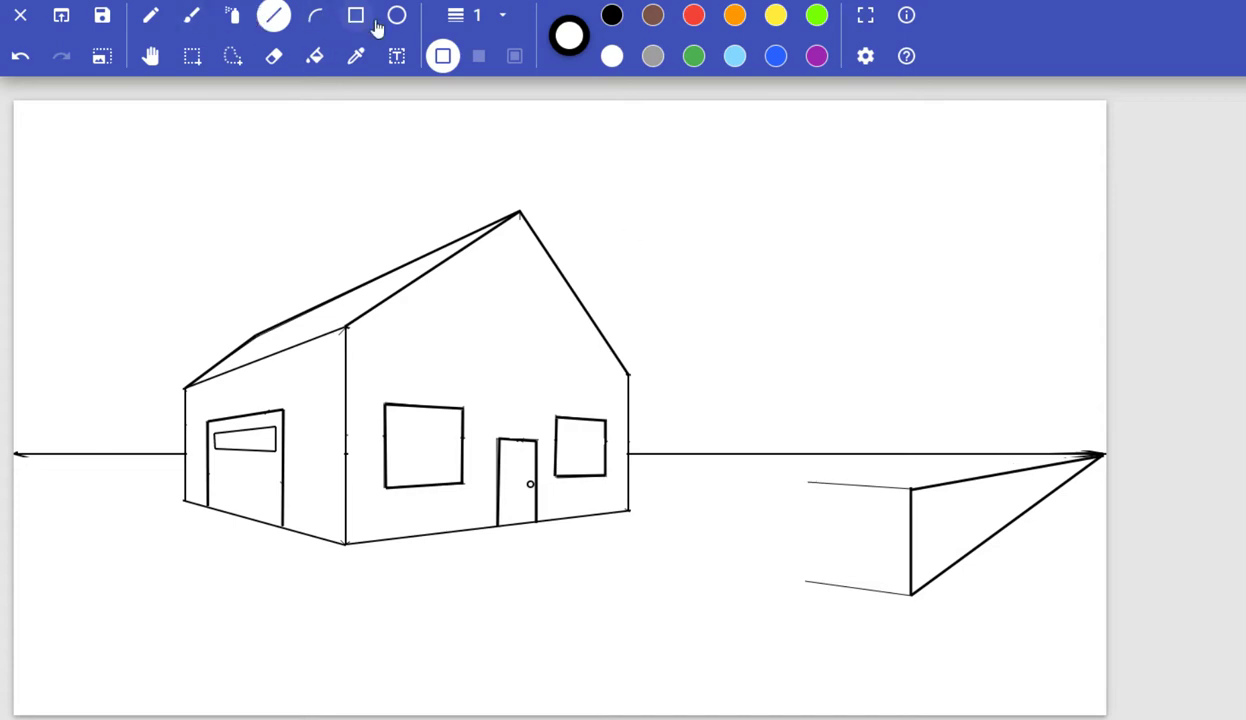
- Complete the mailbox's front face with a second vertical edge and retraced upper and lower edges, using line width 3
click(478, 24)
click(482, 87)
drag(807, 482, 808, 583)
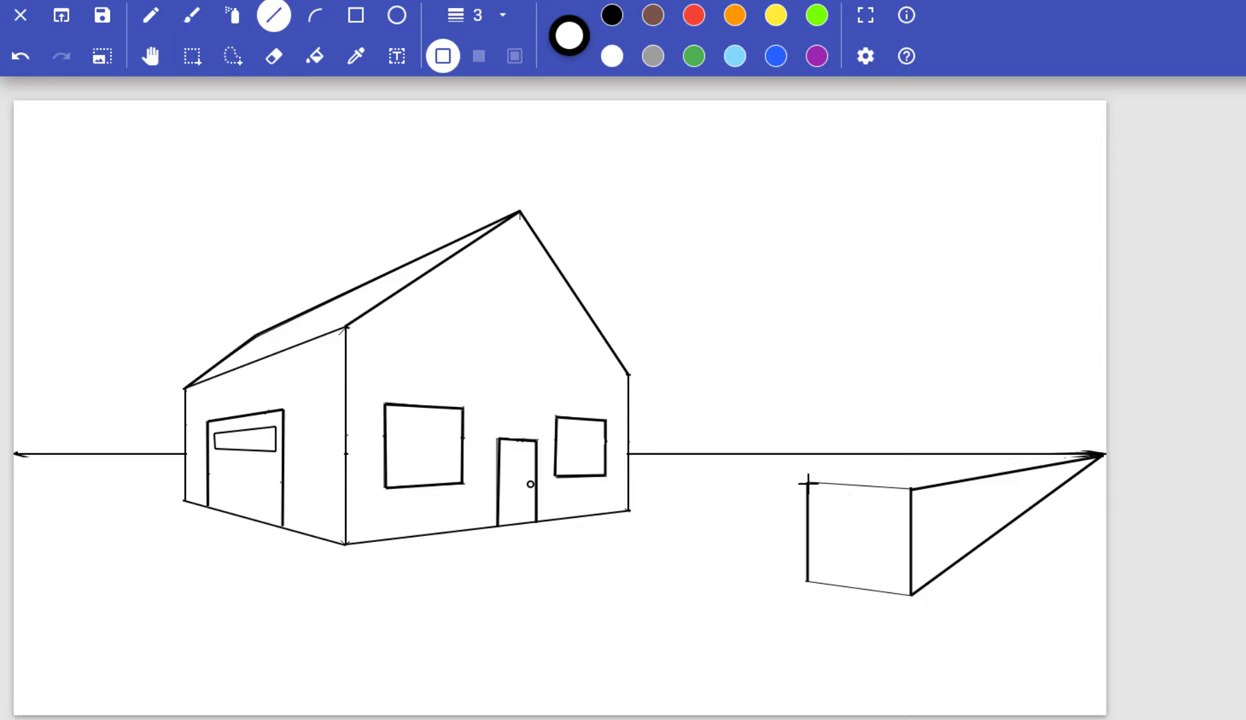
drag(808, 482, 910, 489)
drag(910, 593, 805, 581)
- Draw the mailbox's far upper edge to the right vanishing point and close its back with a vertical and a horizontal line
drag(807, 482, 1090, 454)
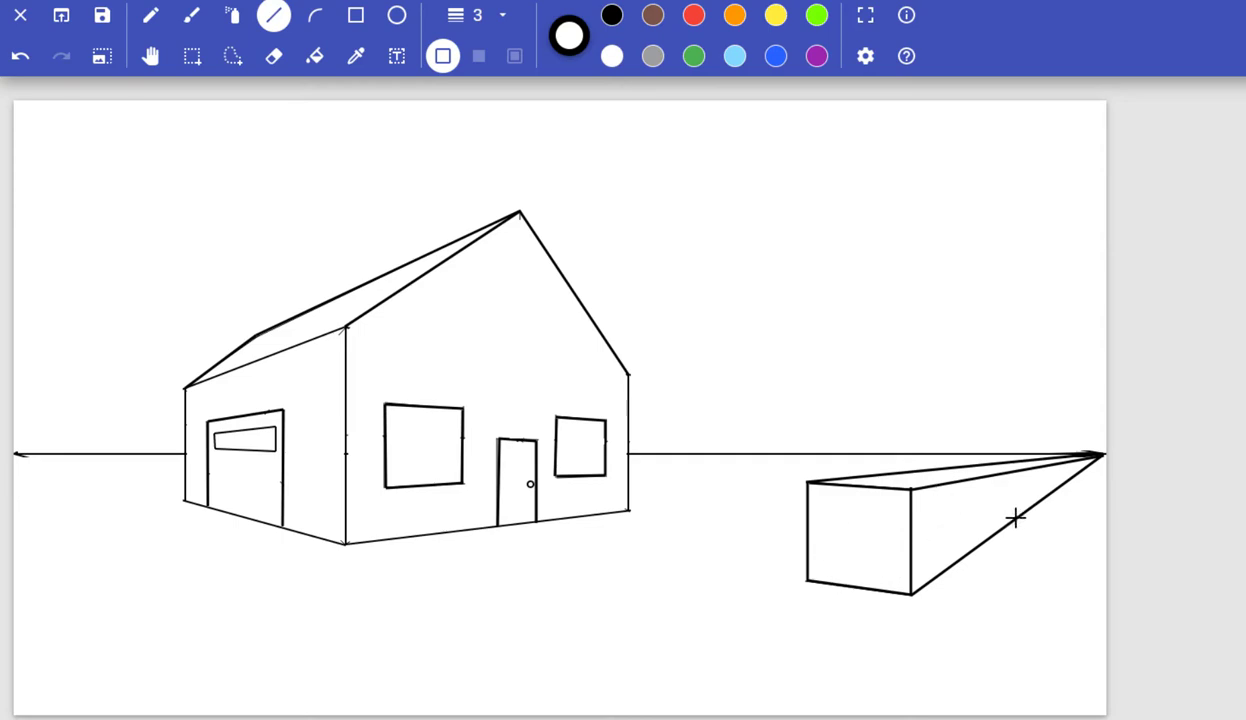
drag(1015, 518, 1012, 474)
drag(1012, 474, 916, 467)
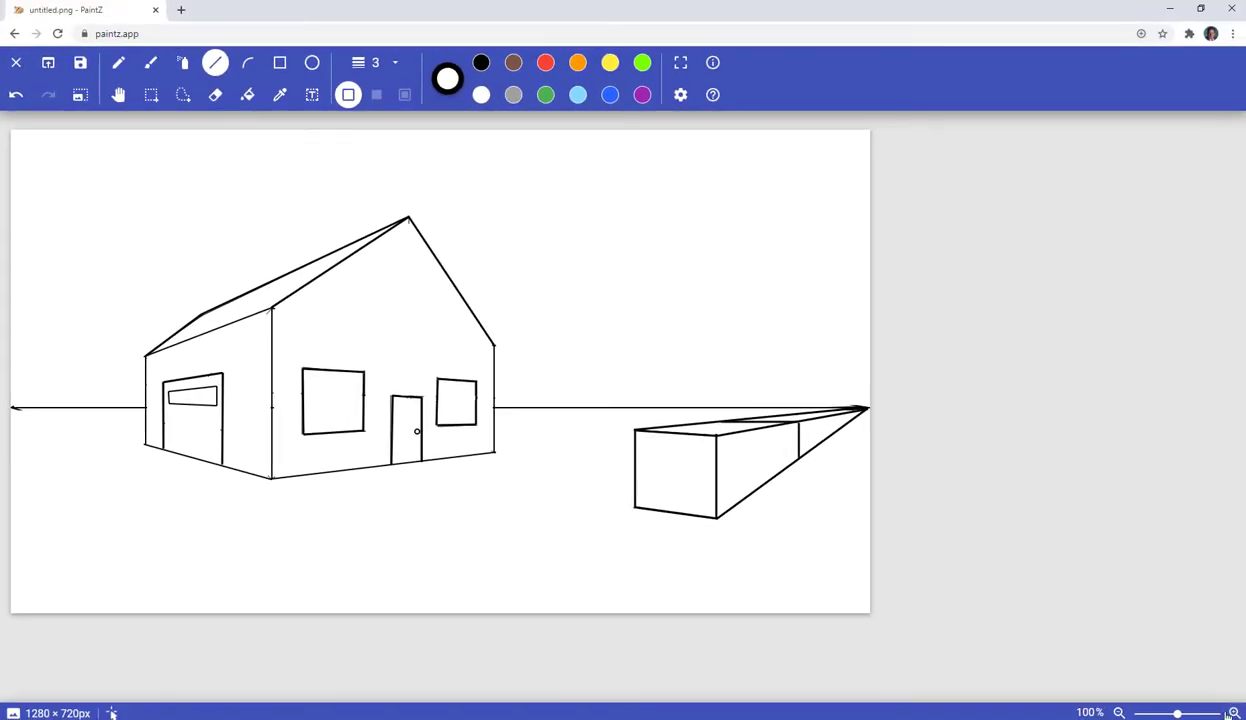
- Erase the perspective lines running past the mailbox's back edges to the right vanishing point with eraser size 7
click(1233, 713)
scroll(1140, 562, down, 4)
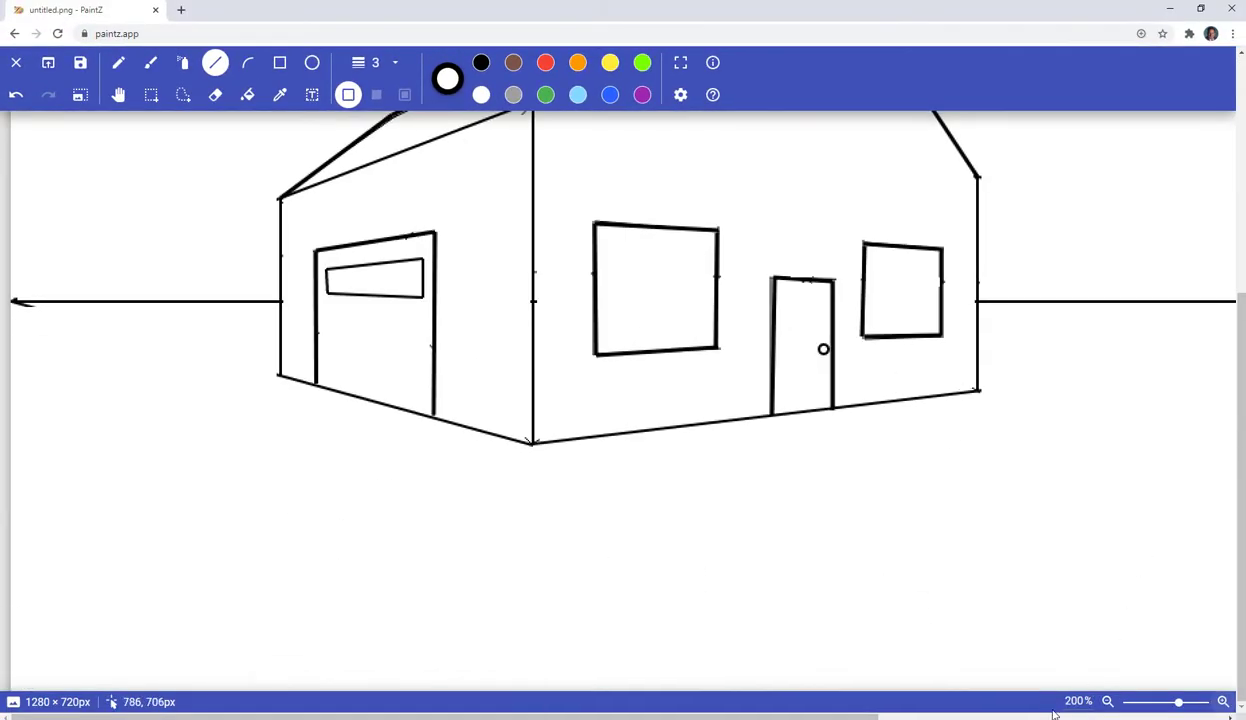
drag(648, 714, 998, 714)
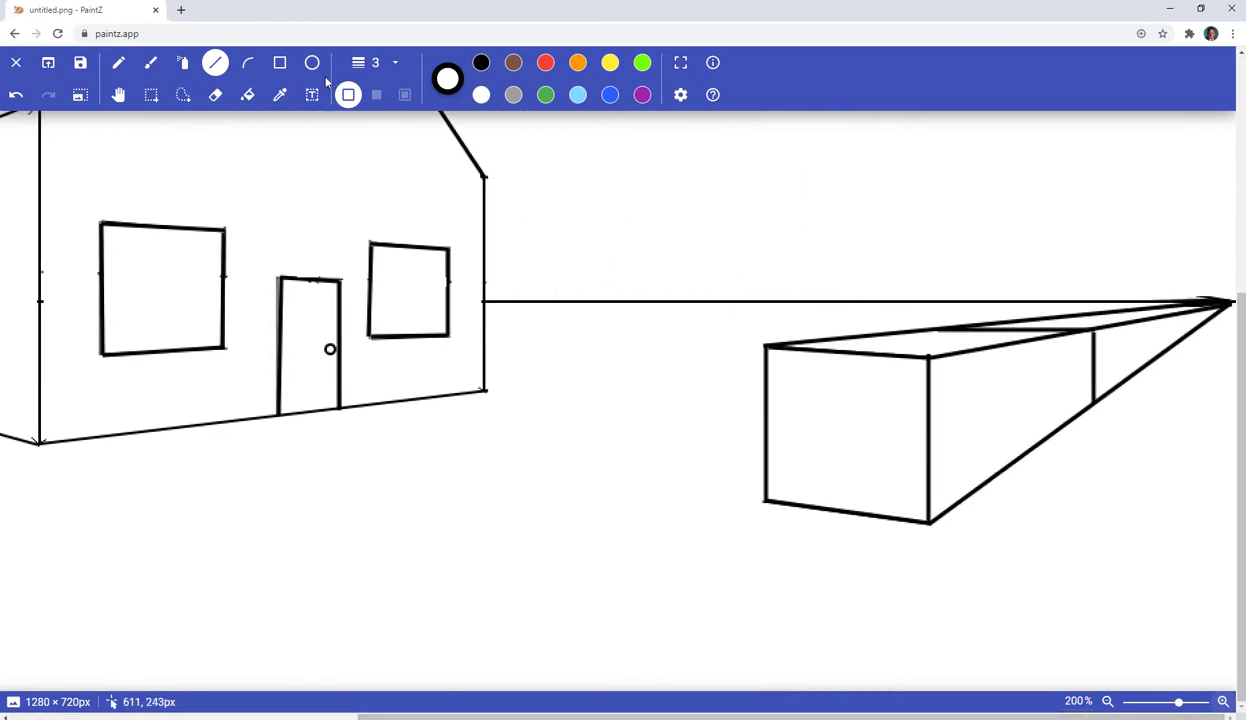
click(215, 95)
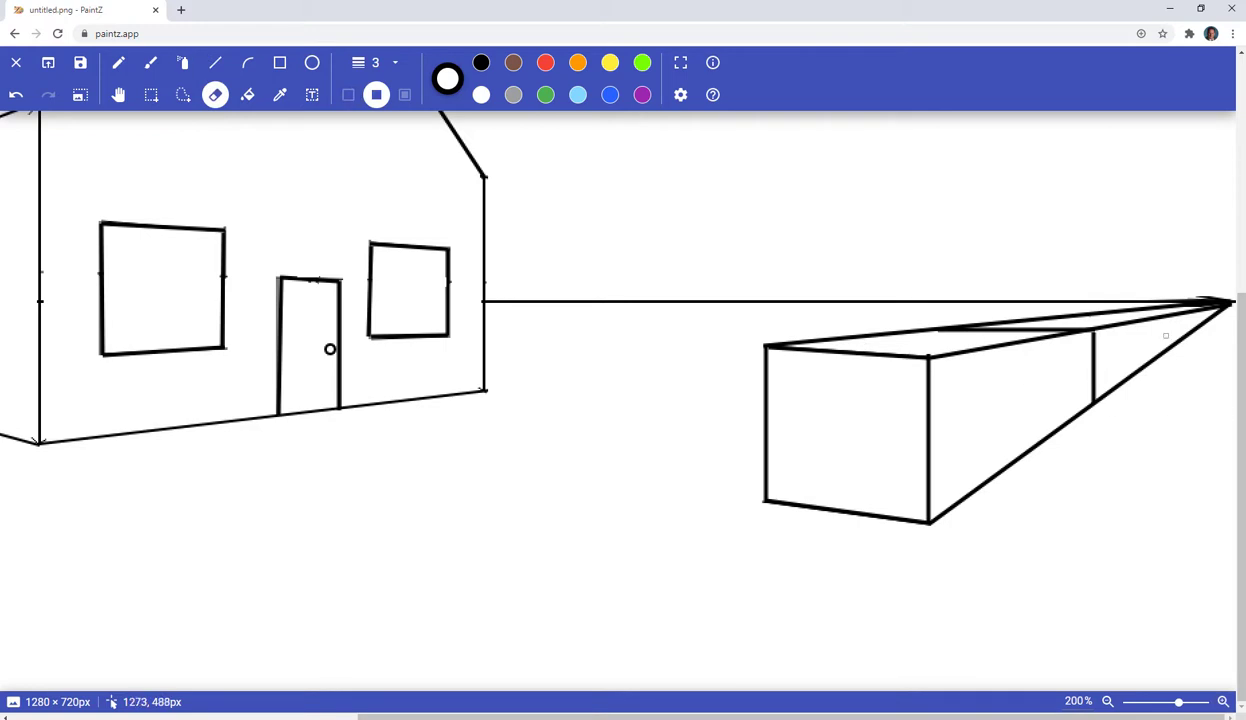
click(375, 62)
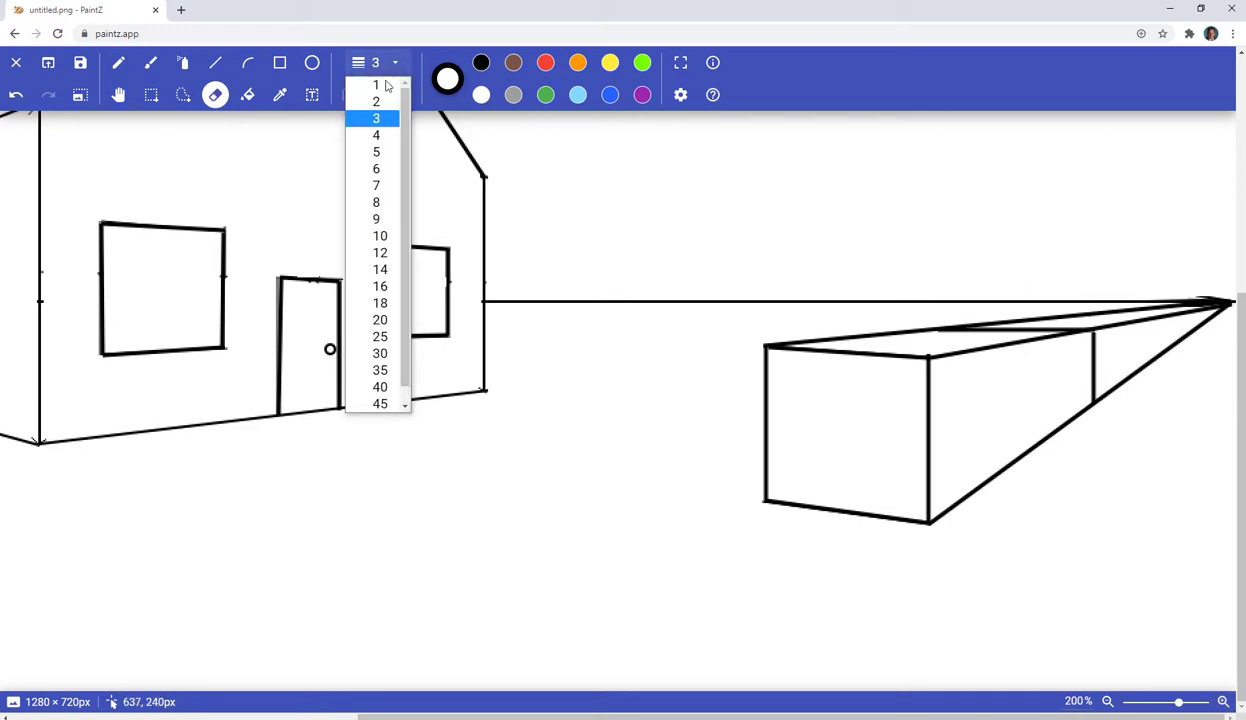
click(376, 186)
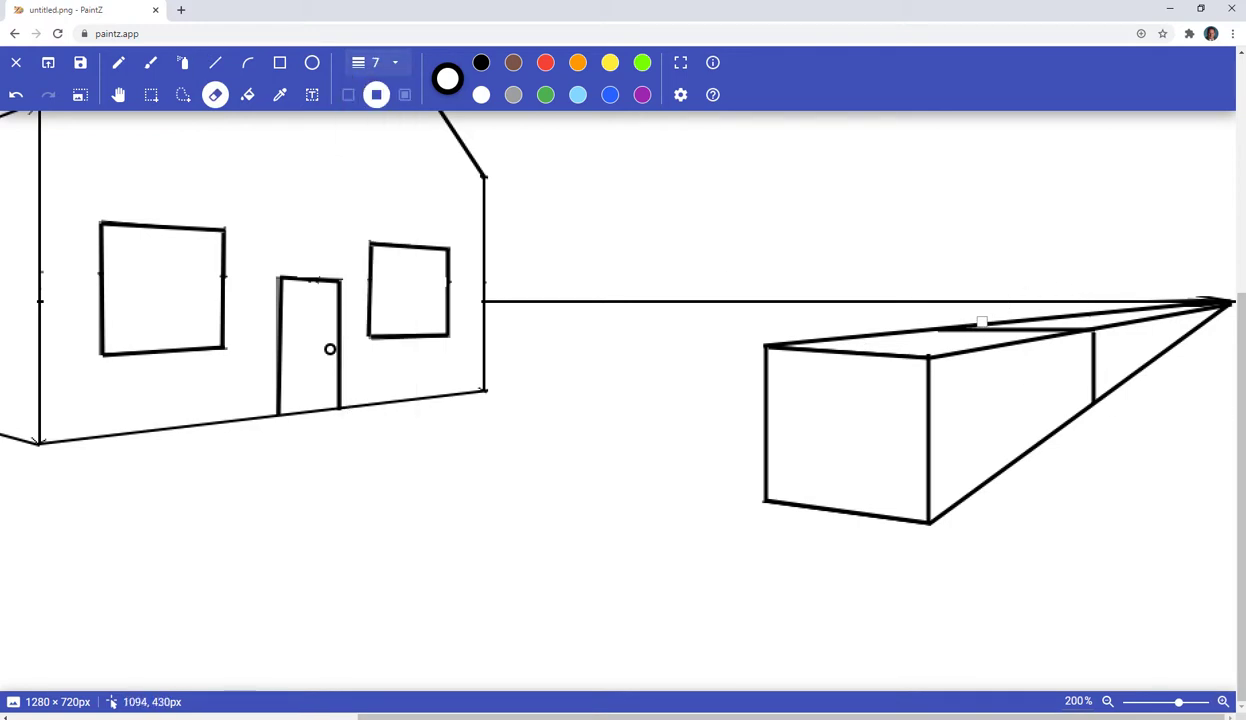
mouse_move(962, 320)
mouse_down()
mouse_move(1056, 305)
mouse_move(1034, 309)
mouse_move(1207, 318)
mouse_move(1176, 345)
mouse_move(1190, 330)
mouse_move(1135, 316)
mouse_move(1104, 328)
mouse_up()
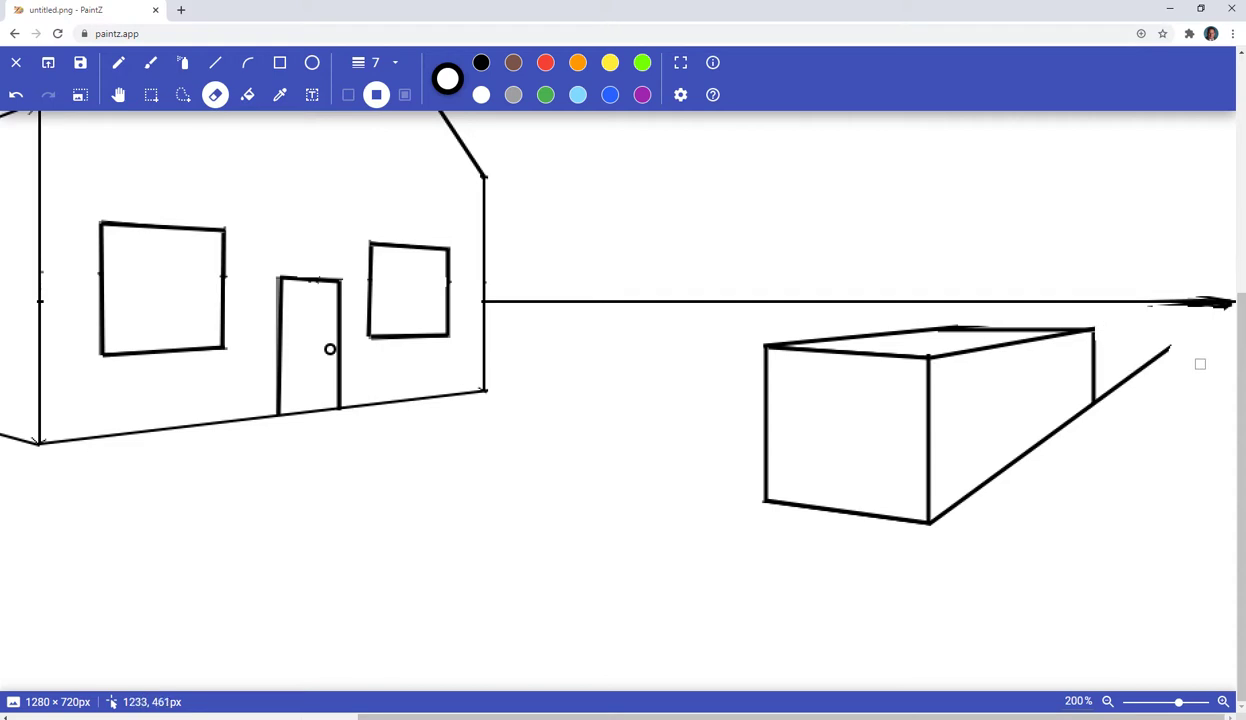
drag(1165, 345, 1112, 394)
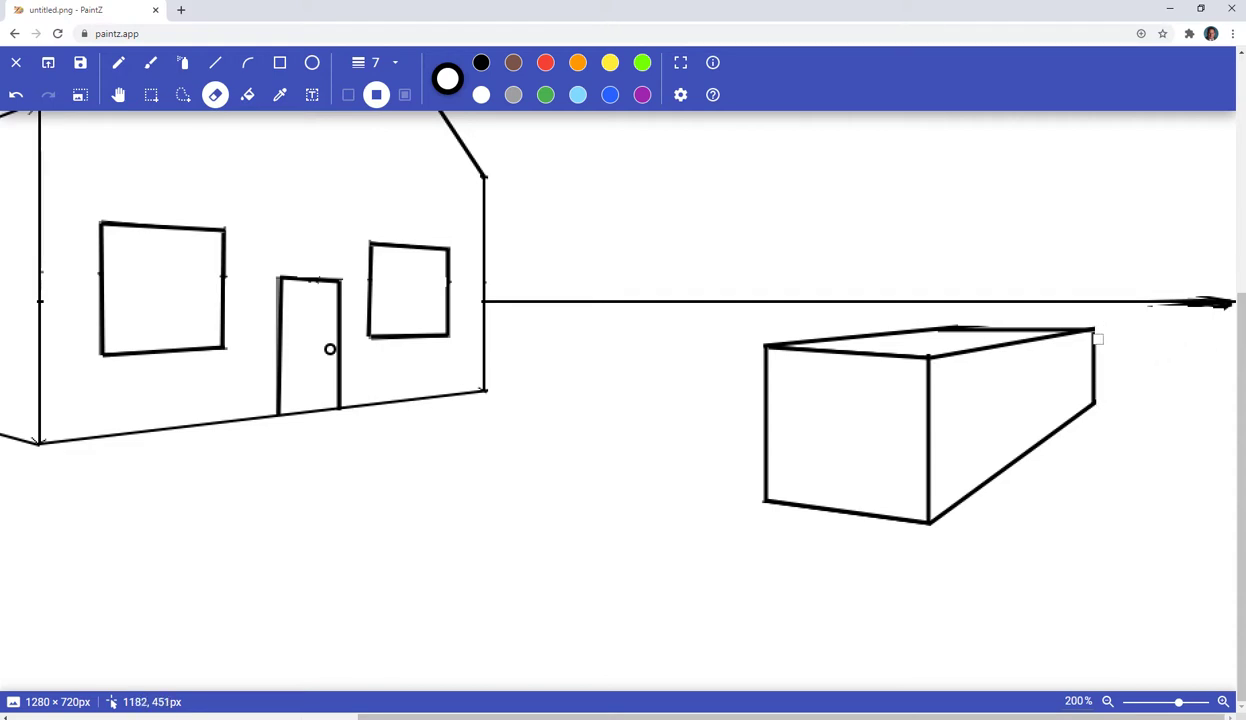
- Retrace the mailbox's back vertical edge with a line of width 3 and return the view to 100%
click(390, 63)
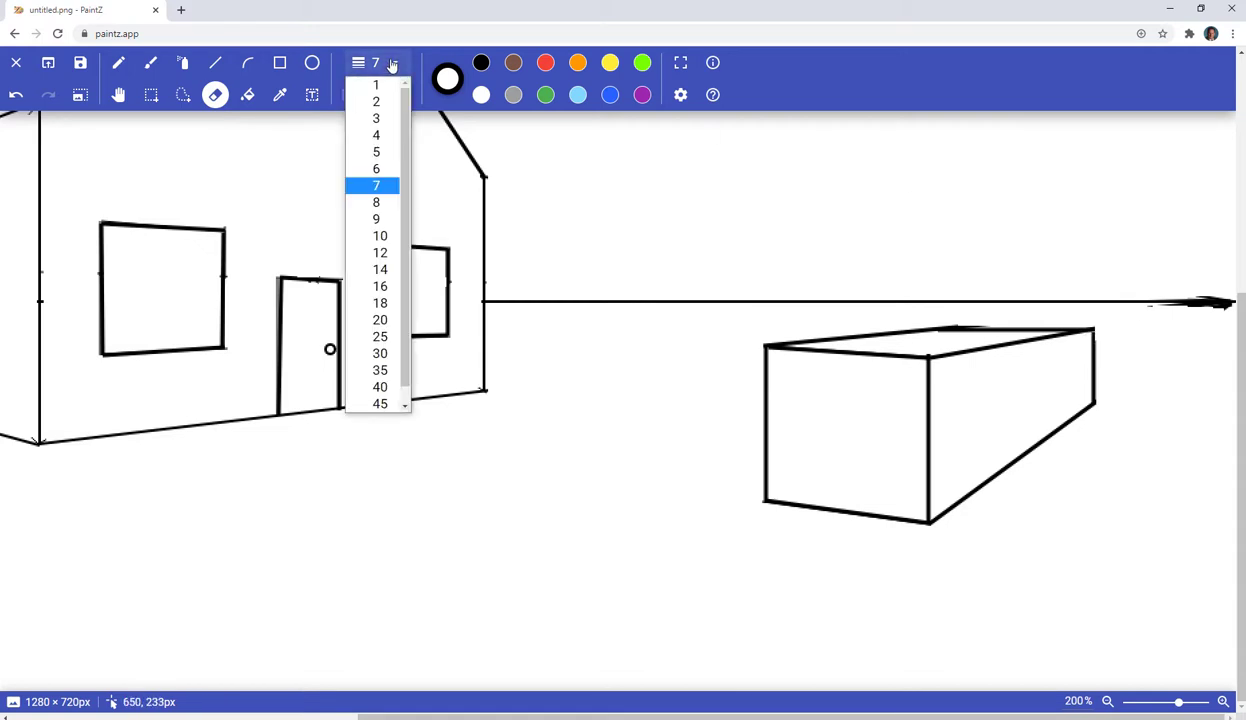
click(372, 120)
click(216, 62)
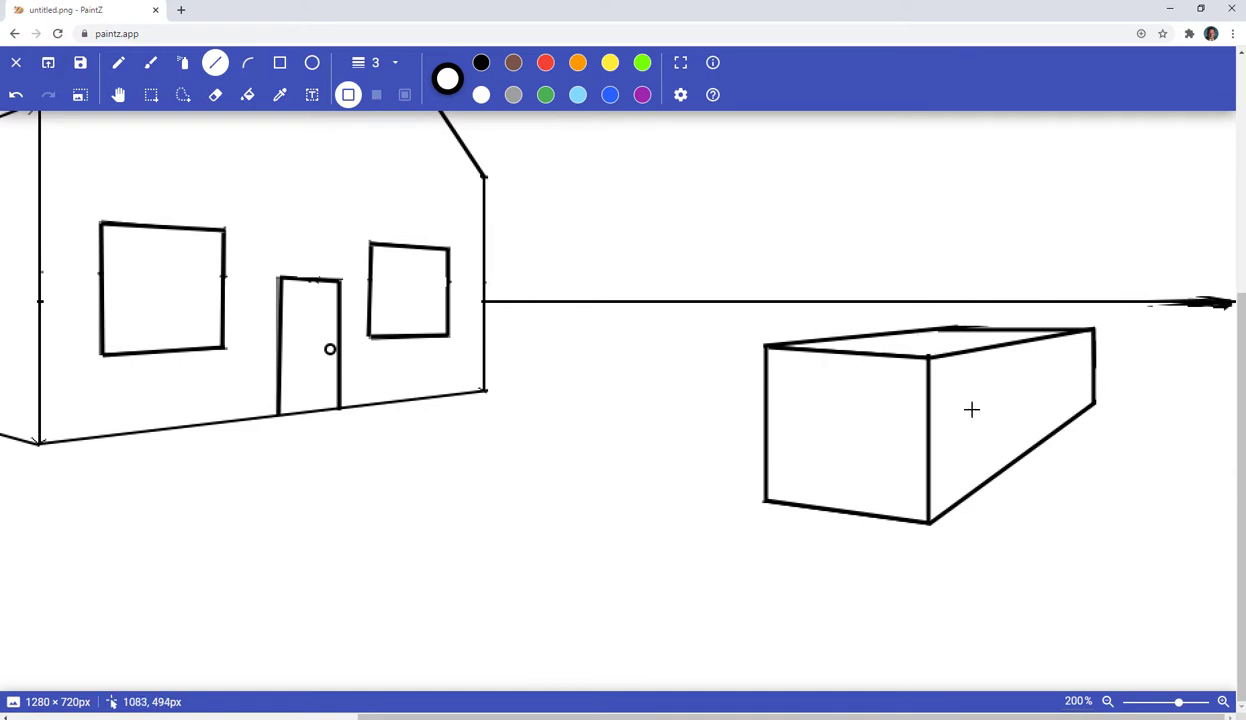
click(1109, 703)
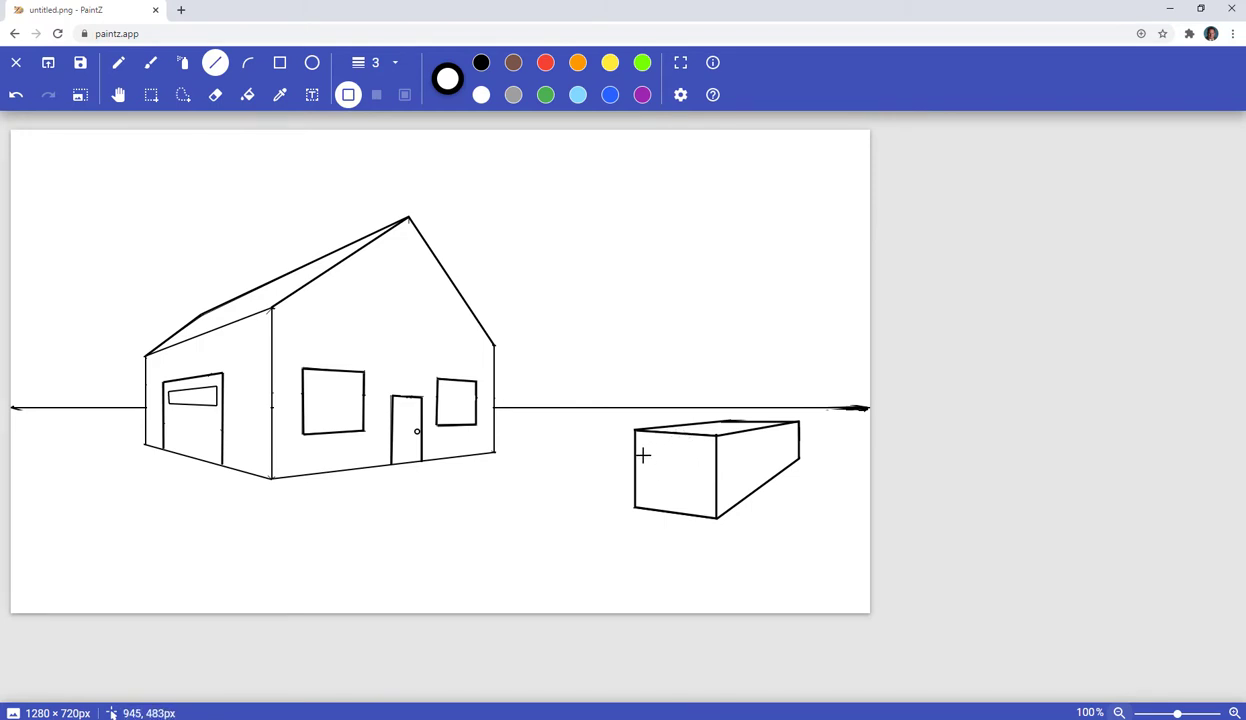
- Draw an arch with the curve tool across the upper part of the mailbox's front face, spanning both vertical edges
click(249, 66)
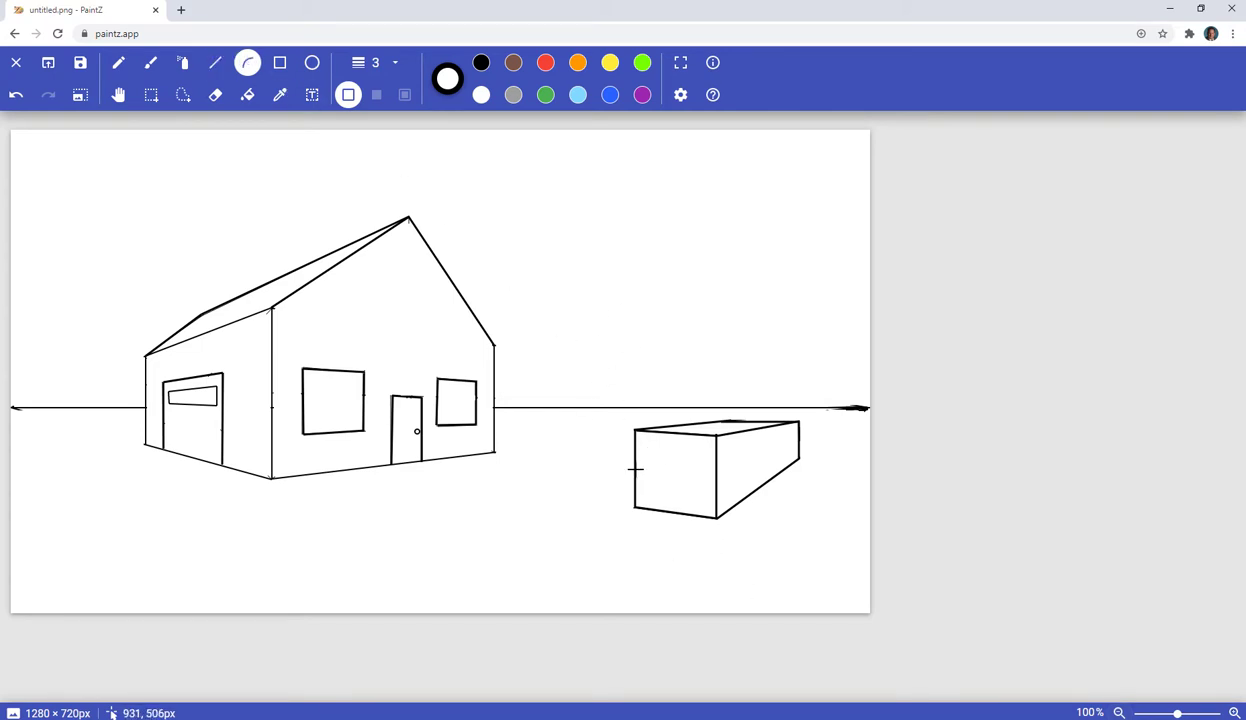
mouse_move(634, 461)
mouse_down()
mouse_move(716, 467)
mouse_move(687, 425)
mouse_move(655, 429)
mouse_move(700, 424)
mouse_up()
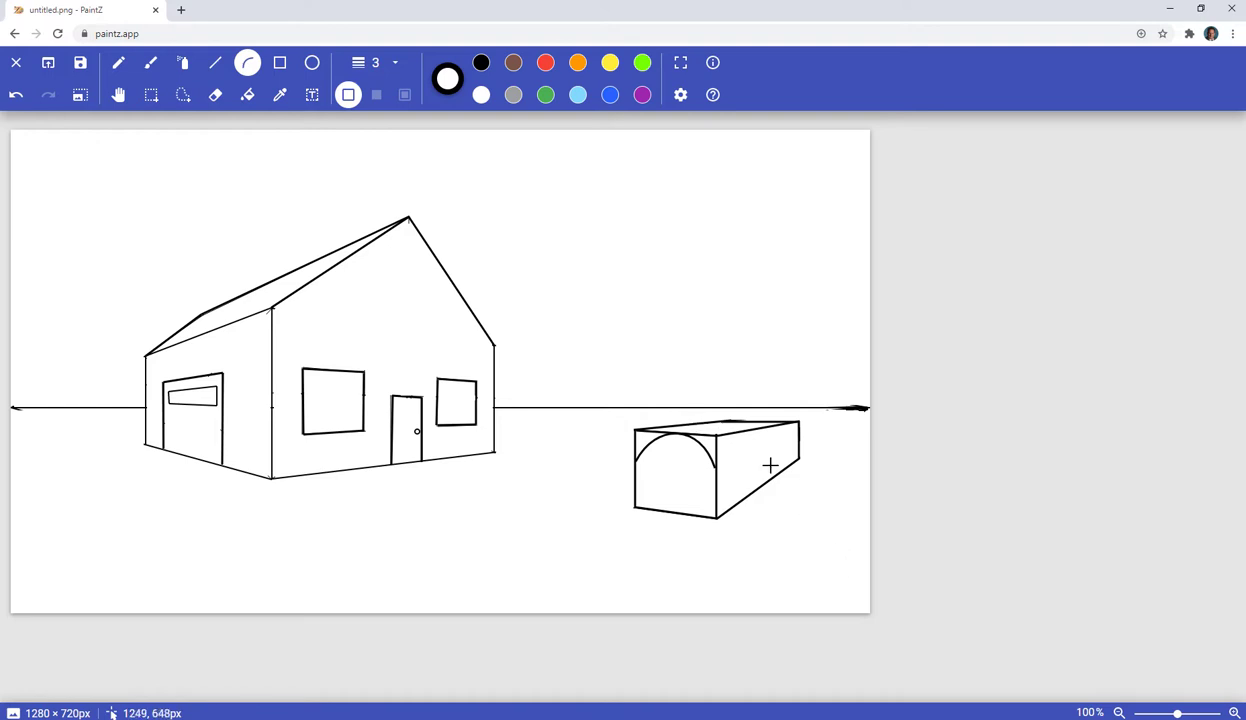
drag(711, 453, 706, 432)
- Outline a small flag on the mailbox's long side and draw two vertical post lines from its underside to the canvas bottom
click(216, 70)
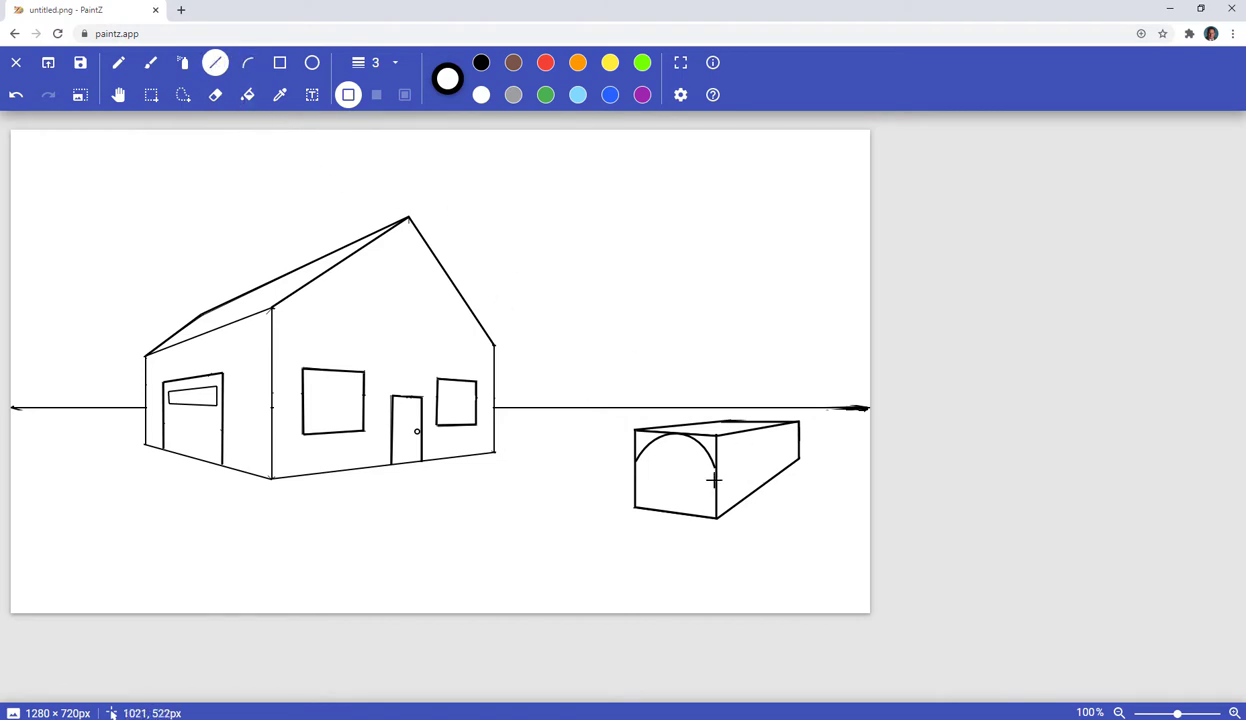
mouse_move(739, 450)
mouse_down()
mouse_move(739, 478)
mouse_move(780, 444)
mouse_up()
drag(743, 450, 779, 440)
drag(750, 494, 749, 606)
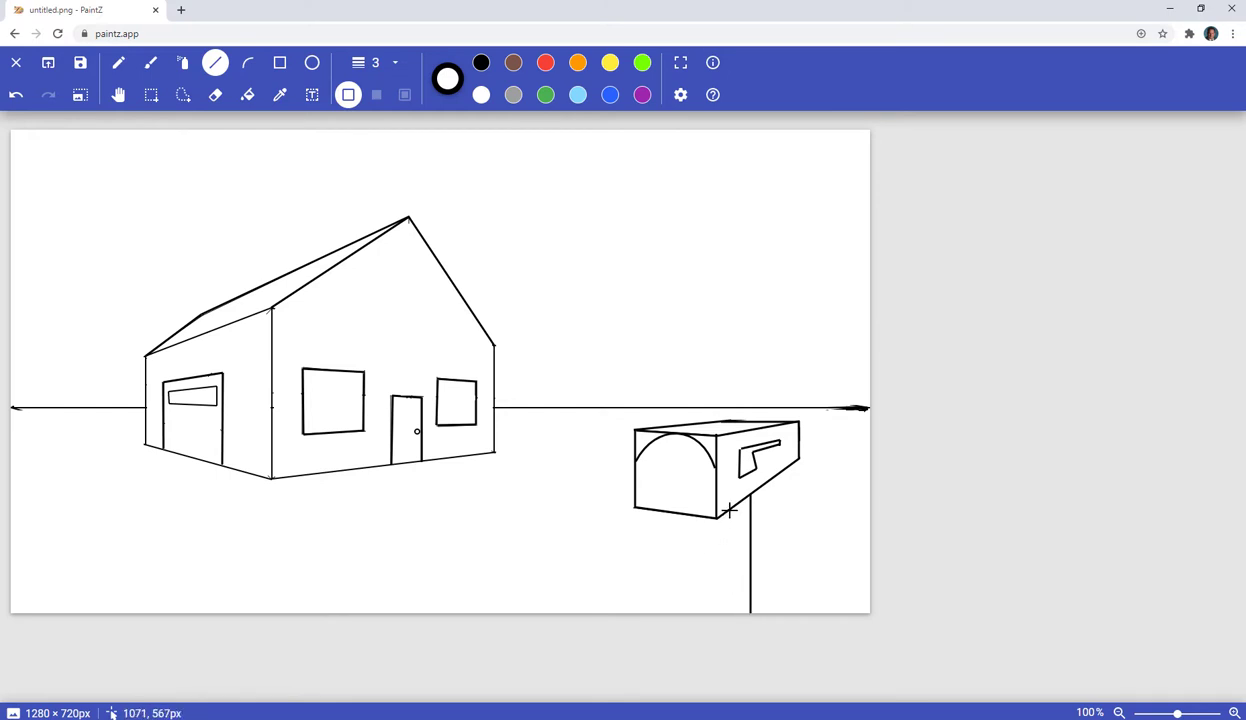
drag(728, 513, 730, 624)
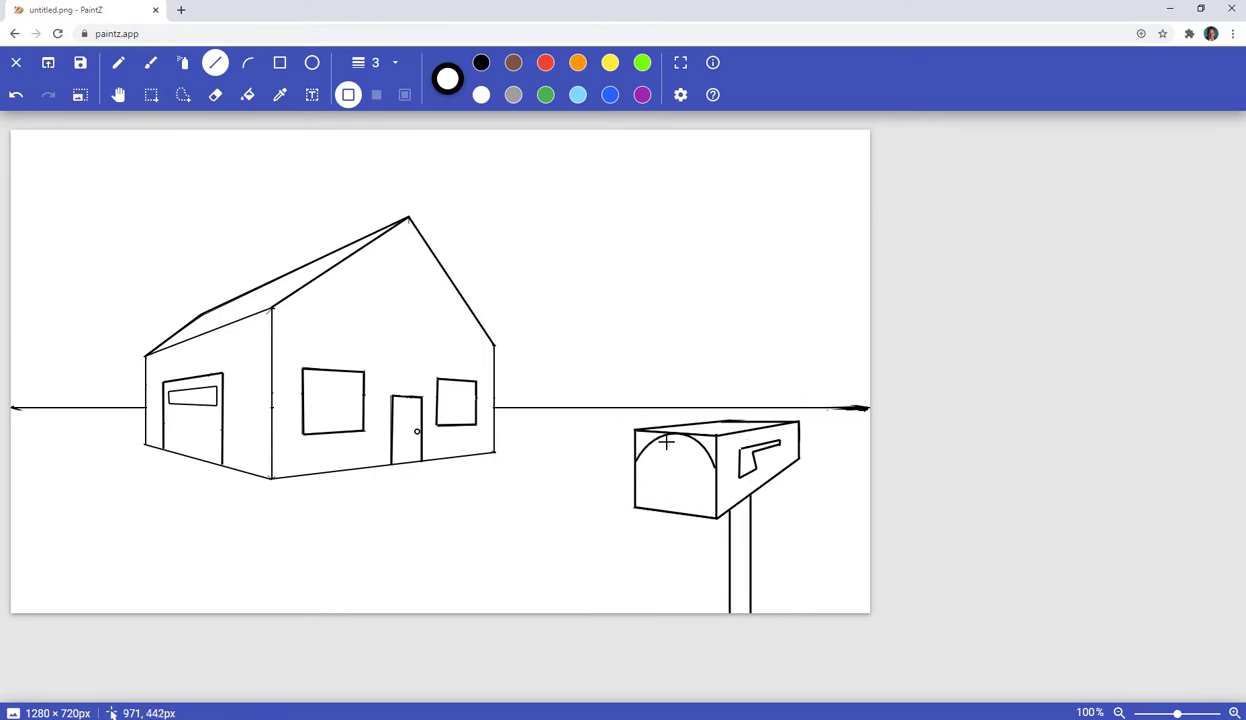
- Draw a small outlined circle as a knob beneath the arch on the mailbox's front face
click(280, 64)
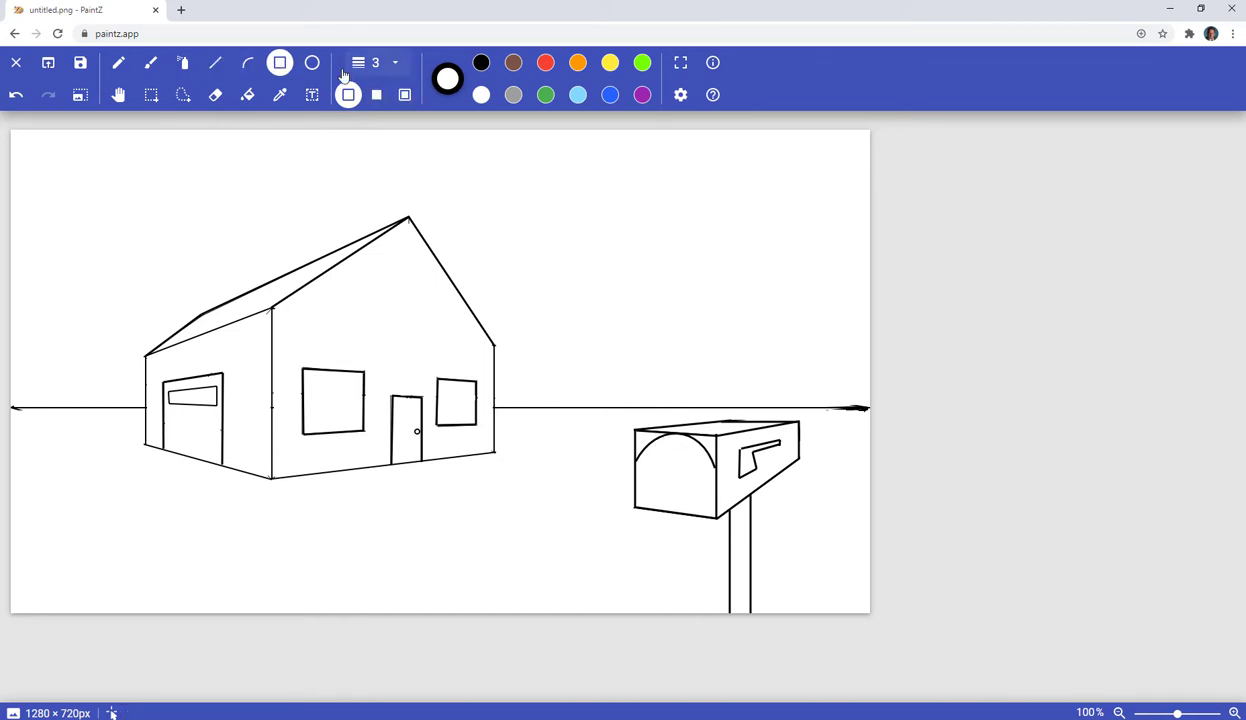
click(312, 64)
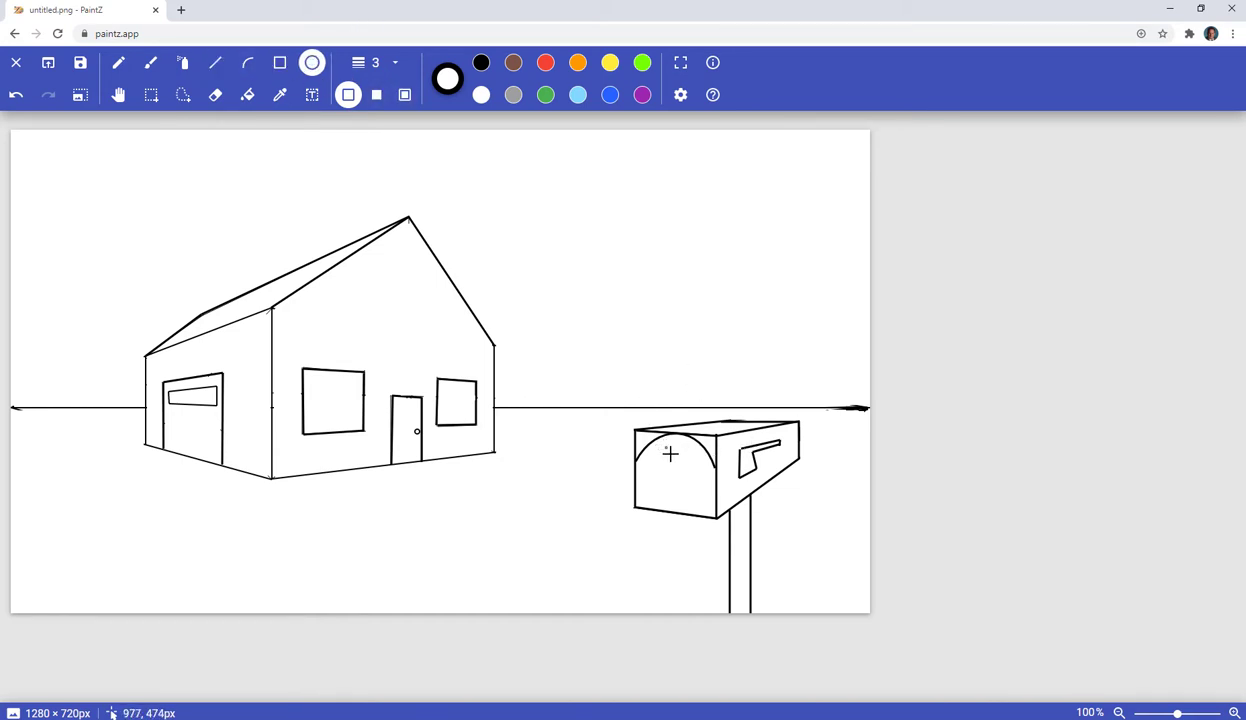
drag(670, 454, 680, 463)
- Draw a short driveway edge outward from the garage door's far bottom corner, aligned with the right vanishing point
click(217, 65)
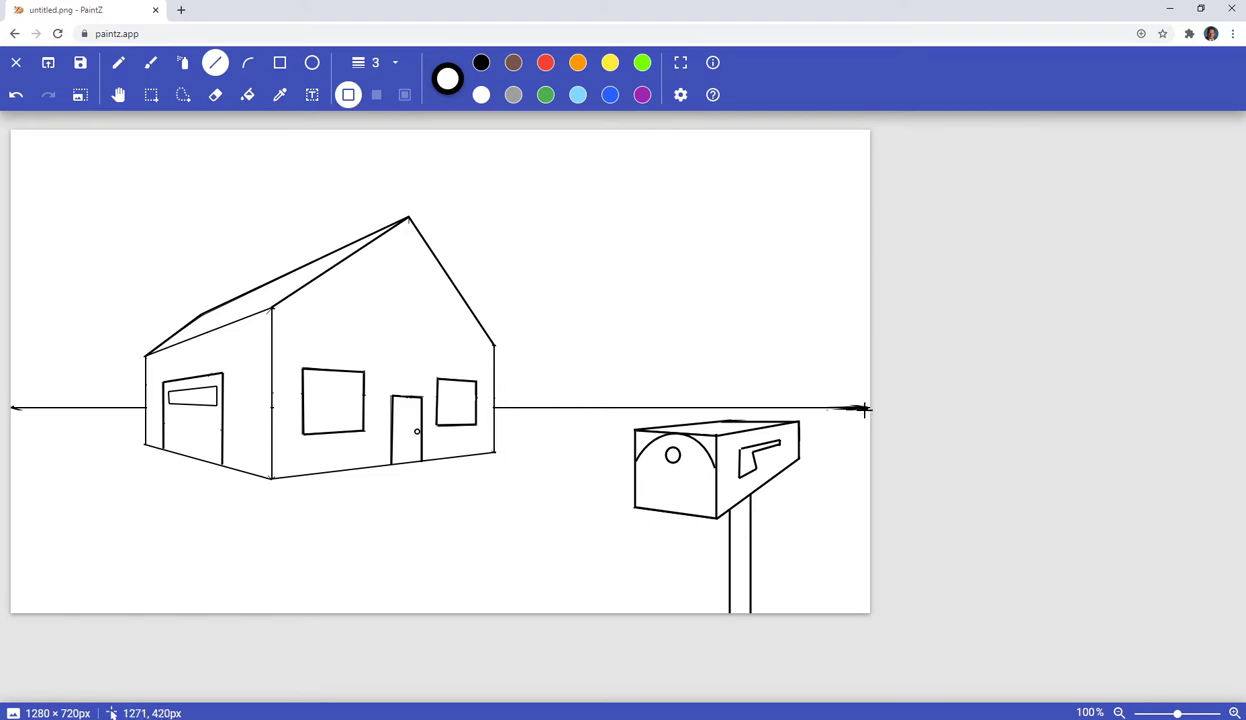
mouse_move(852, 408)
mouse_down()
mouse_move(50, 392)
mouse_move(56, 451)
mouse_move(25, 453)
mouse_move(37, 455)
mouse_up()
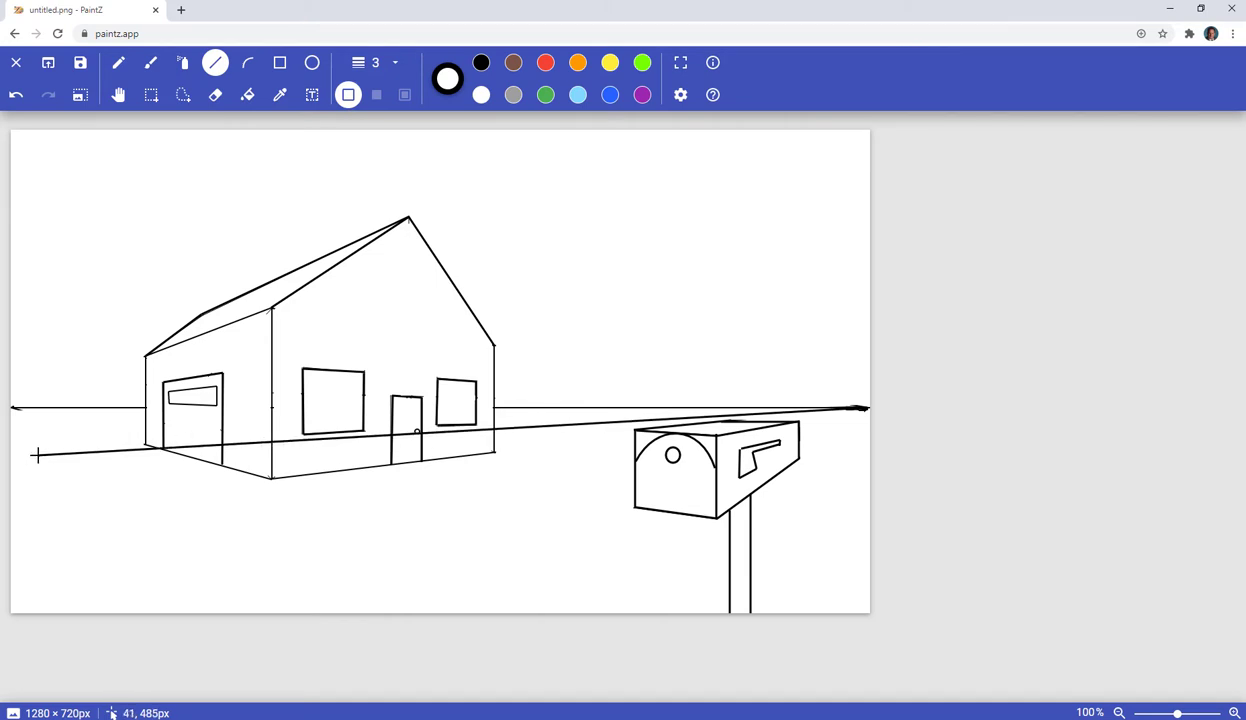
mouse_move(39, 457)
mouse_down()
mouse_move(42, 480)
mouse_move(36, 450)
mouse_move(934, 453)
mouse_move(857, 412)
mouse_move(870, 411)
mouse_move(637, 424)
mouse_up()
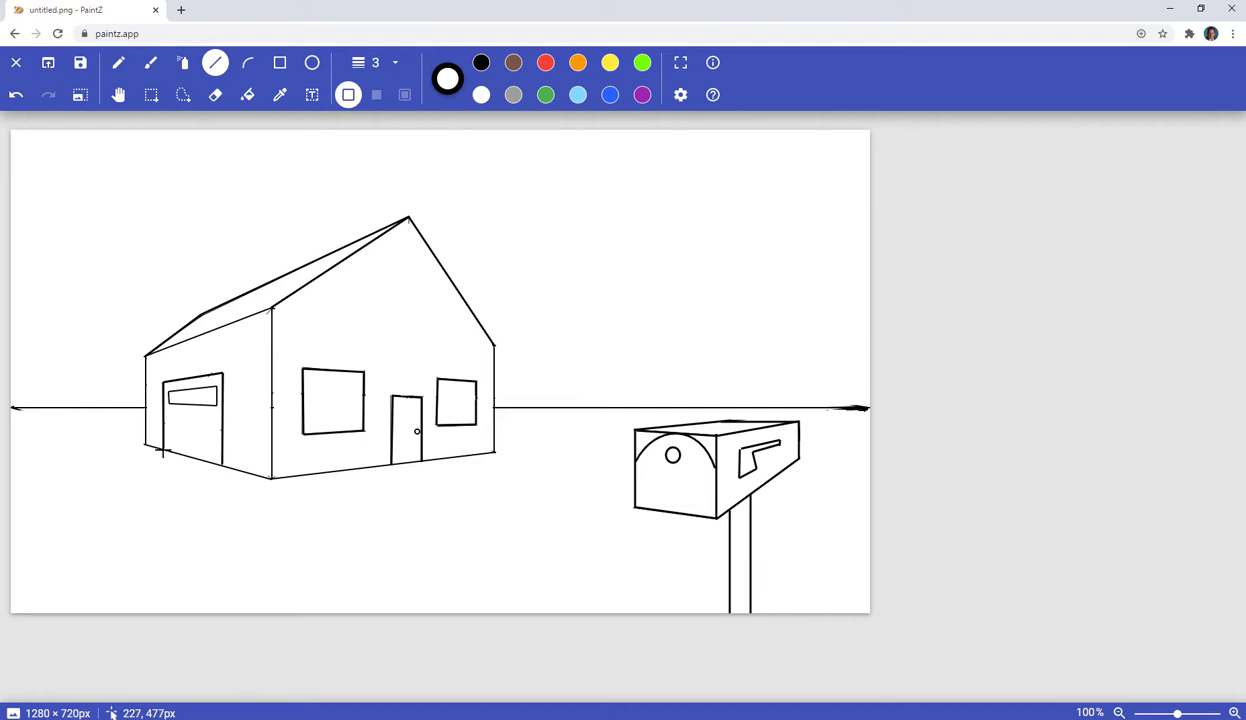
drag(161, 451, 33, 459)
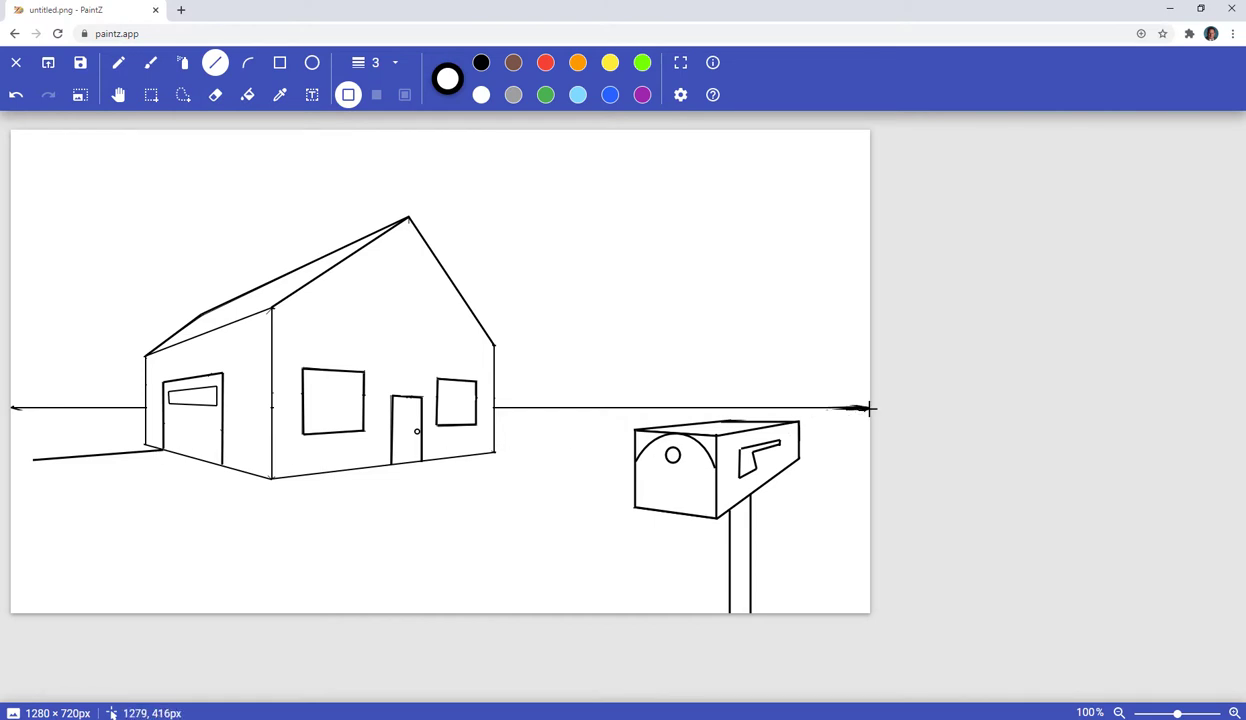
- Draw a line from the right vanishing point through the garage door's near bottom corner and erase its part across the house front with eraser size 10
drag(863, 408, 172, 469)
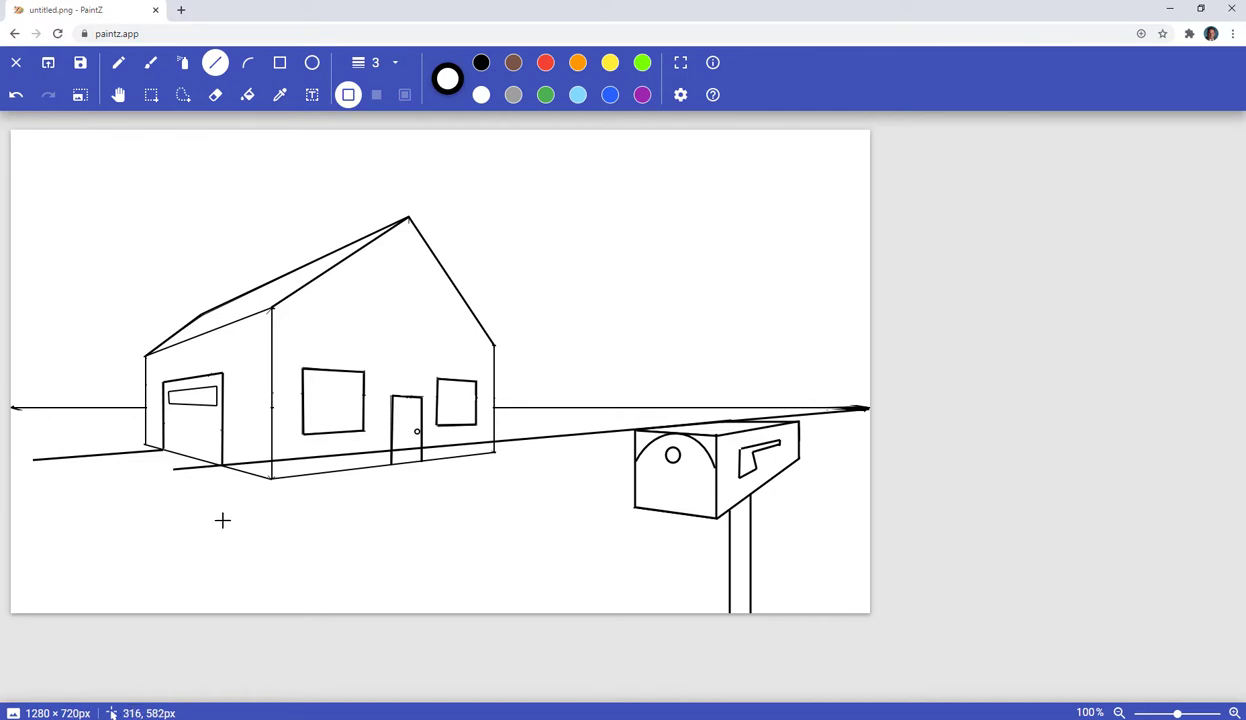
click(215, 94)
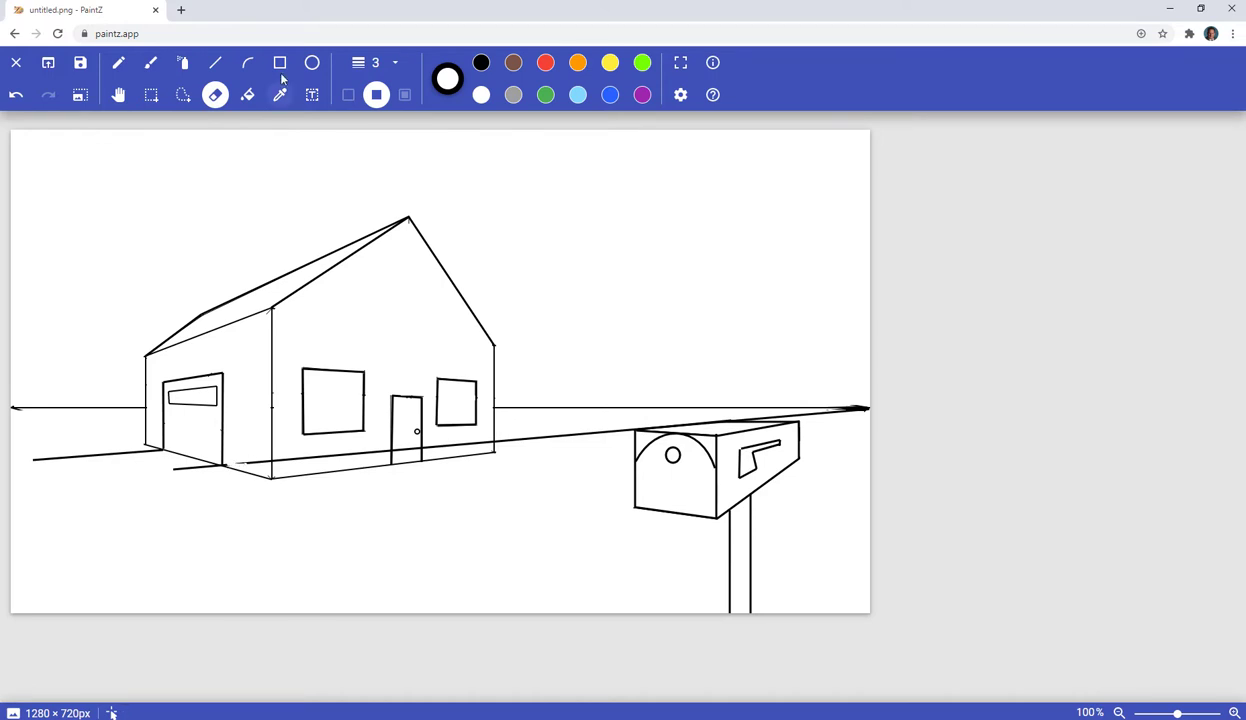
click(376, 66)
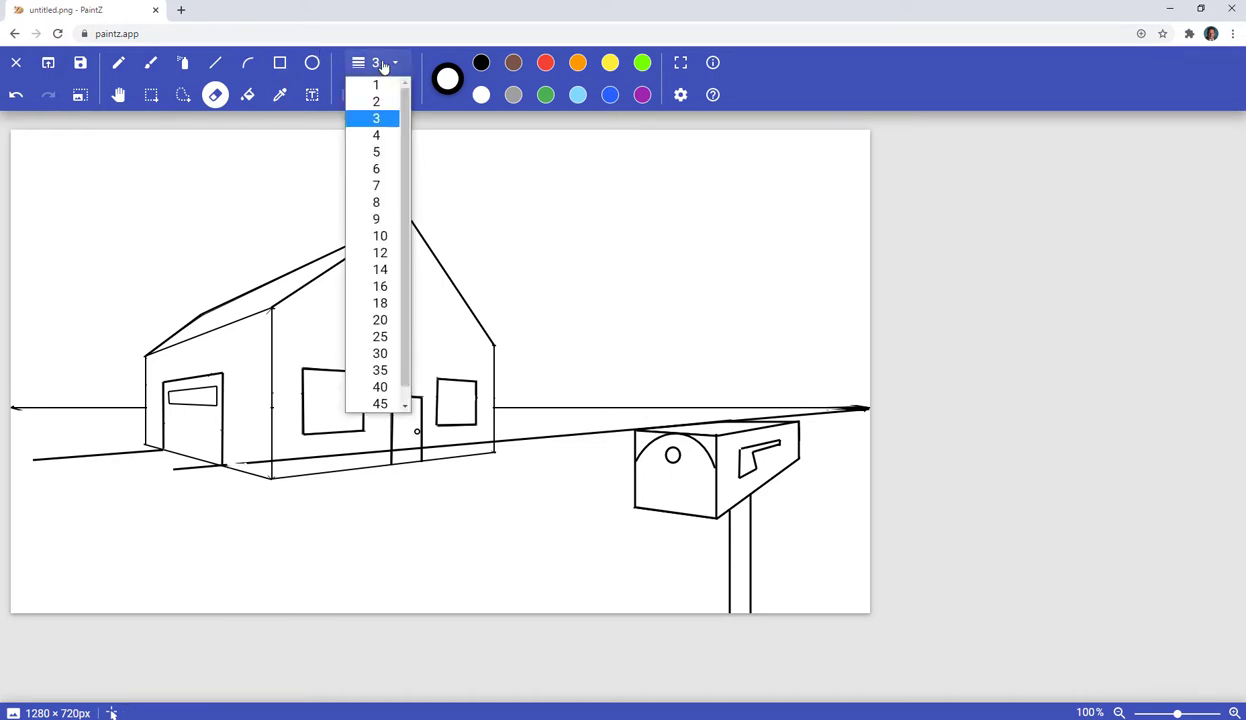
click(380, 236)
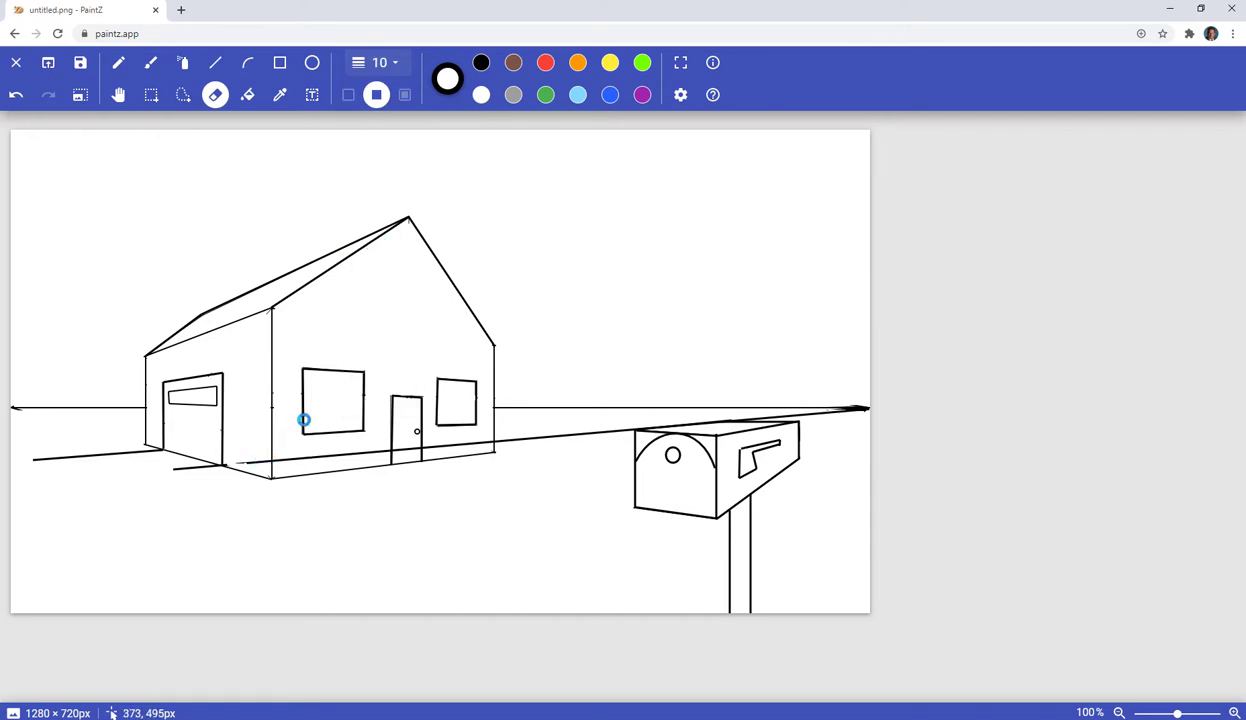
click(376, 63)
click(381, 238)
drag(266, 462, 255, 462)
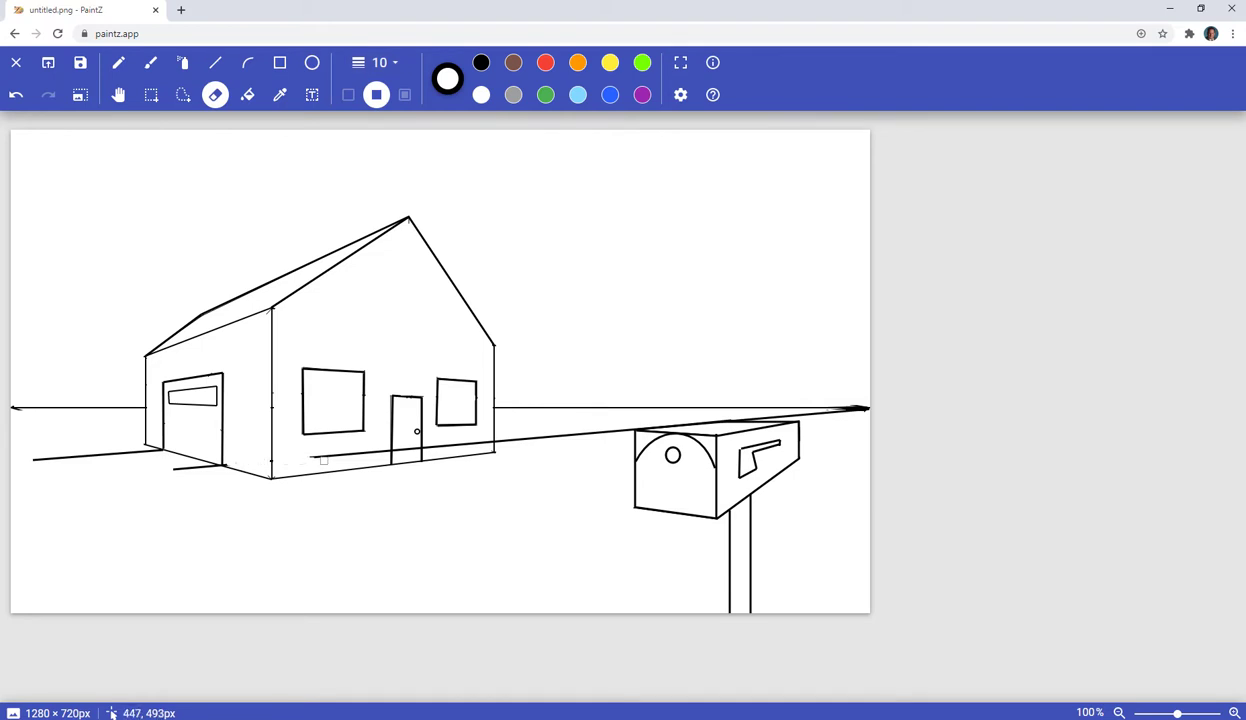
mouse_move(323, 460)
mouse_down()
mouse_move(370, 449)
mouse_move(350, 455)
mouse_up()
drag(450, 445, 470, 442)
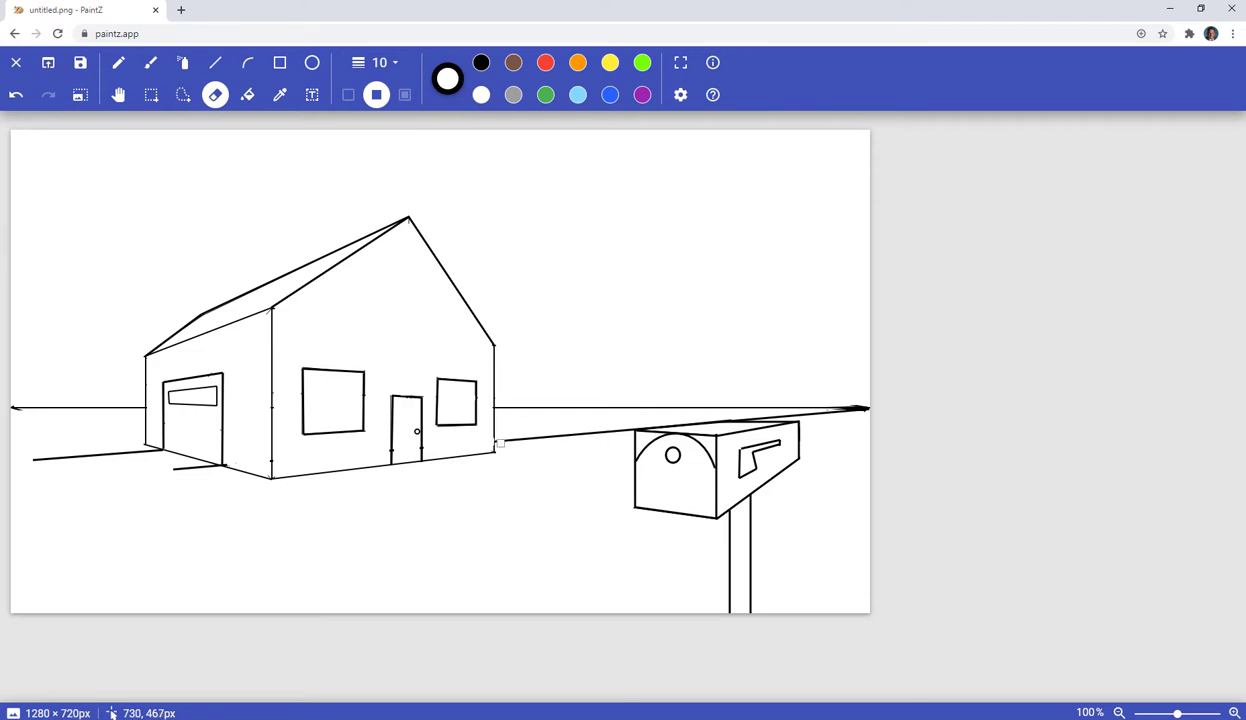
- Erase the remaining construction line between the house's far edge and the right vanishing point
drag(499, 441, 559, 438)
mouse_move(626, 431)
mouse_down()
mouse_move(532, 438)
mouse_move(577, 434)
mouse_up()
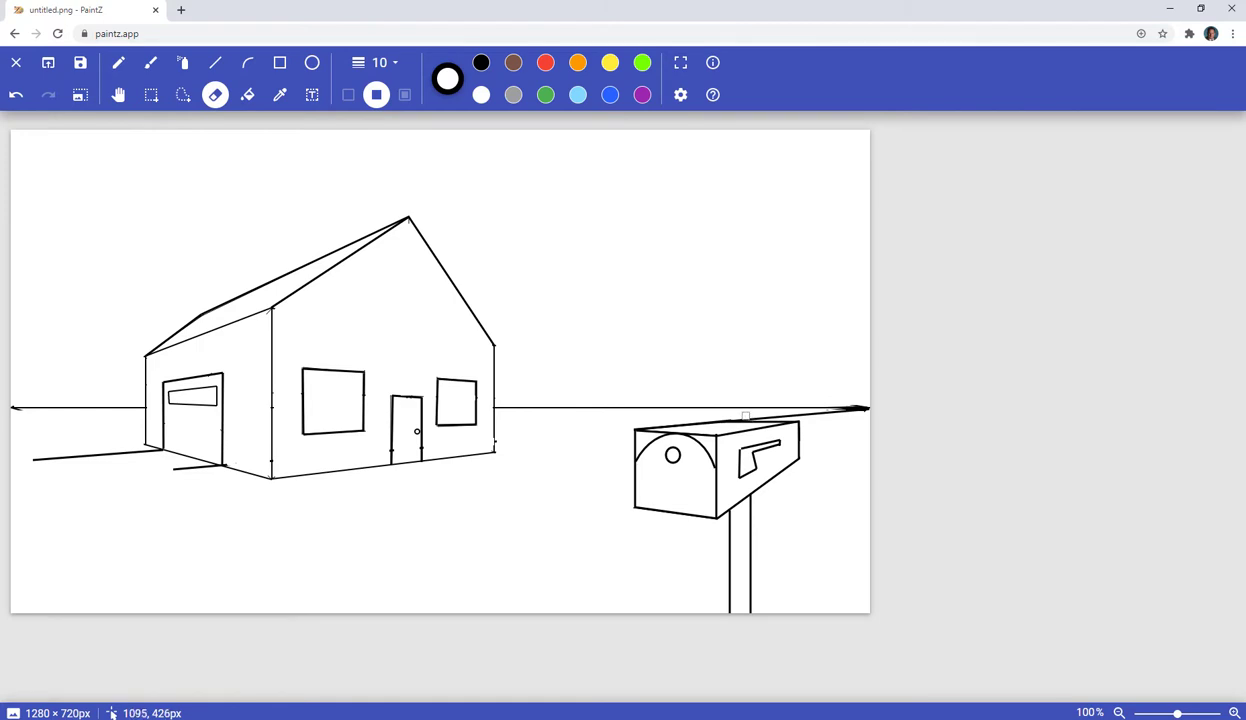
drag(769, 416, 793, 415)
mouse_move(813, 414)
mouse_down()
mouse_move(856, 413)
mouse_move(829, 413)
mouse_up()
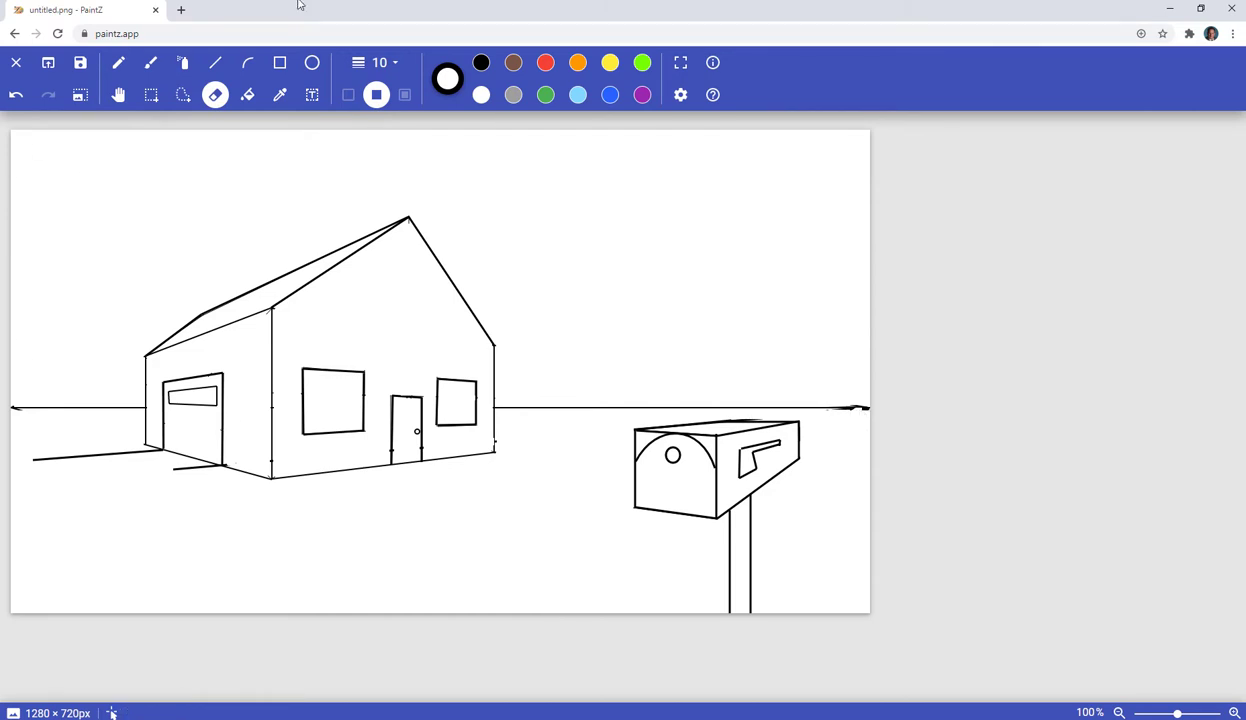
- Draw the driveway's two long sides down to the canvas bottom with line width 3, starting the near one at the left vanishing point
click(215, 62)
click(378, 62)
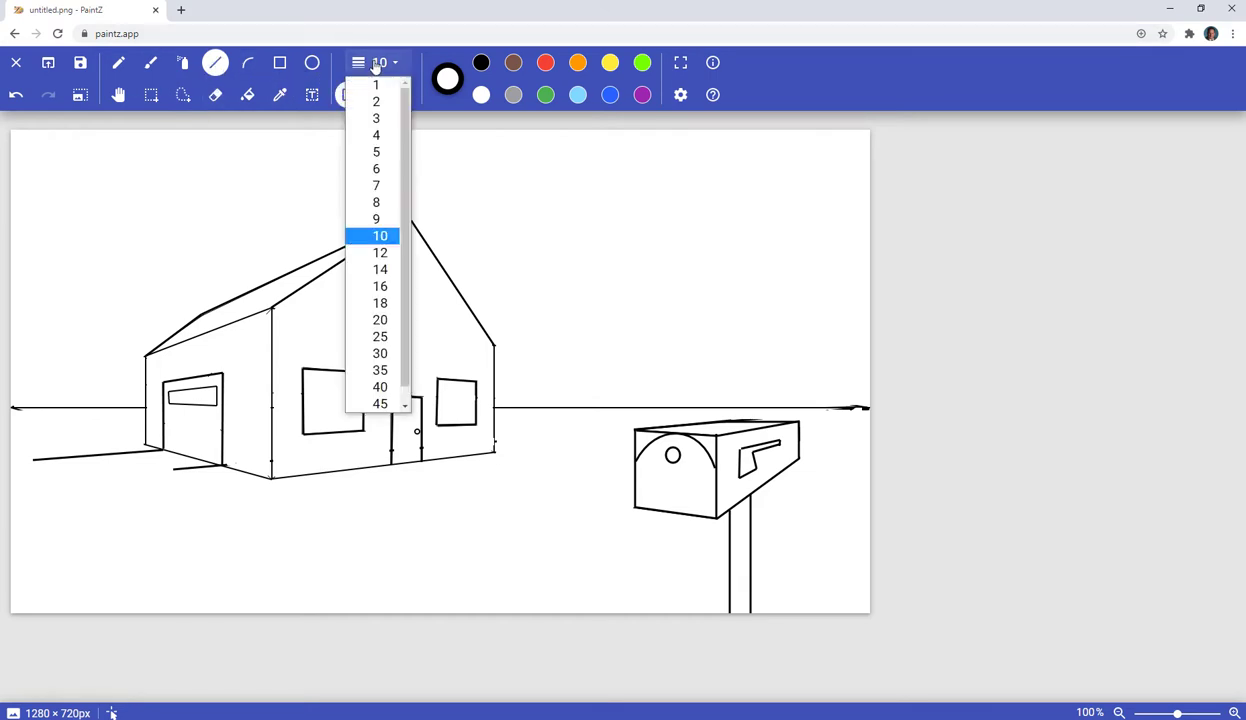
click(380, 119)
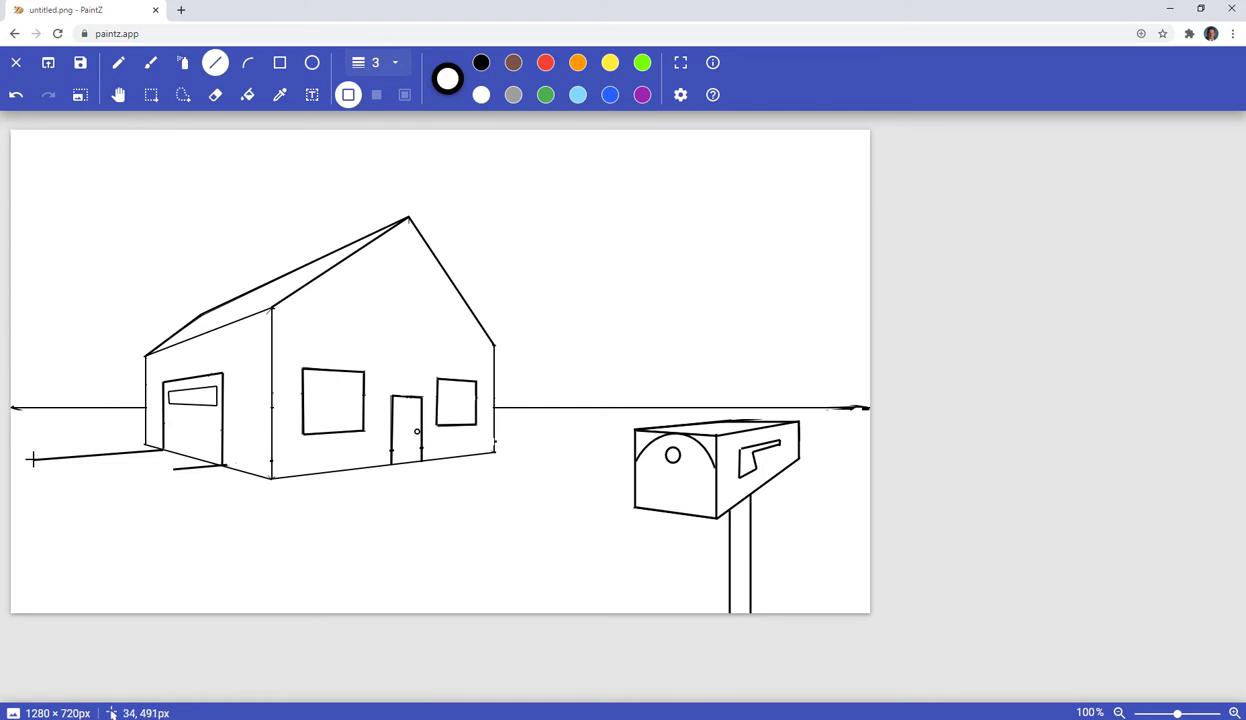
drag(32, 458, 100, 612)
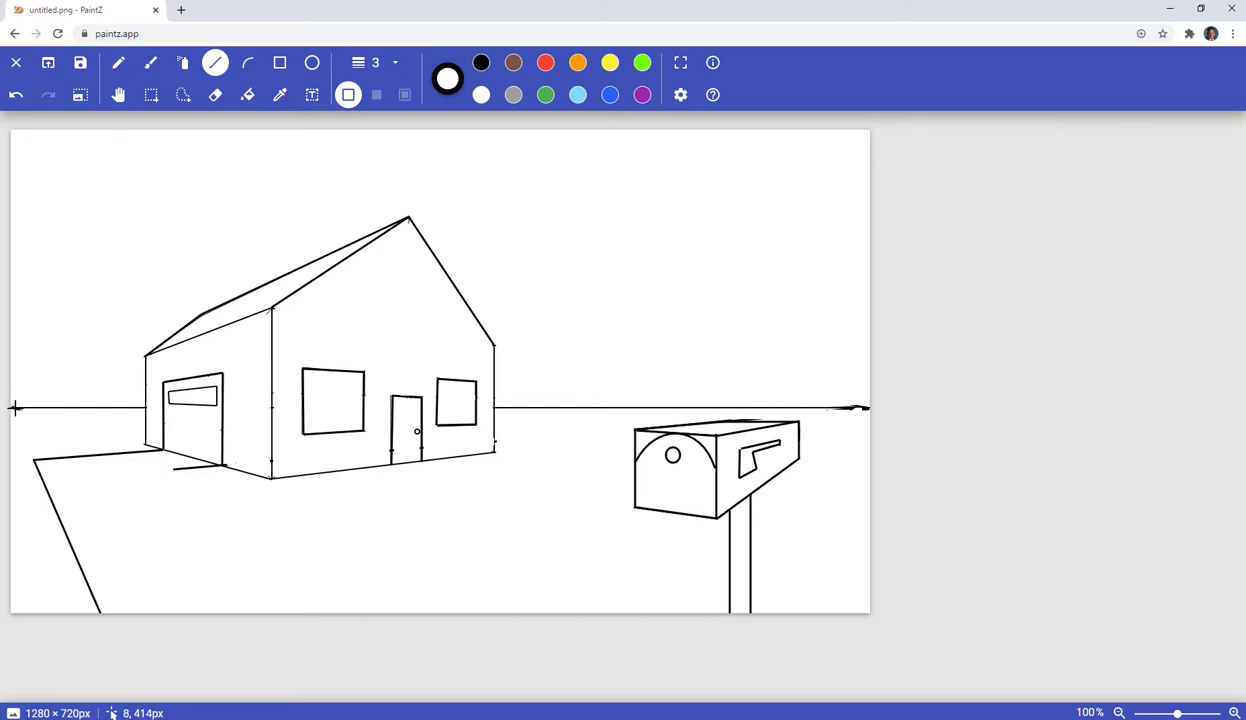
mouse_move(15, 408)
mouse_down()
mouse_move(184, 498)
mouse_move(179, 474)
mouse_move(409, 587)
mouse_move(495, 592)
mouse_move(555, 616)
mouse_up()
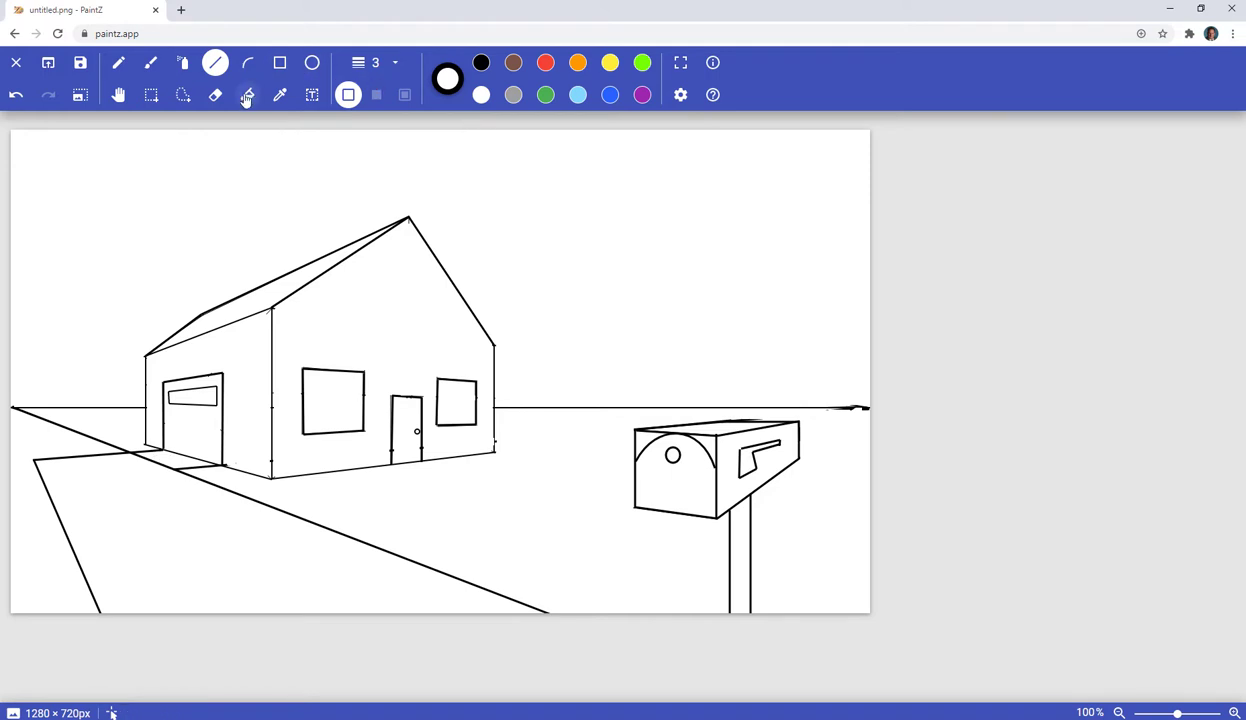
- Erase the near driveway side's excess between the left vanishing point and the short edge at the garage, using eraser size 10
click(215, 95)
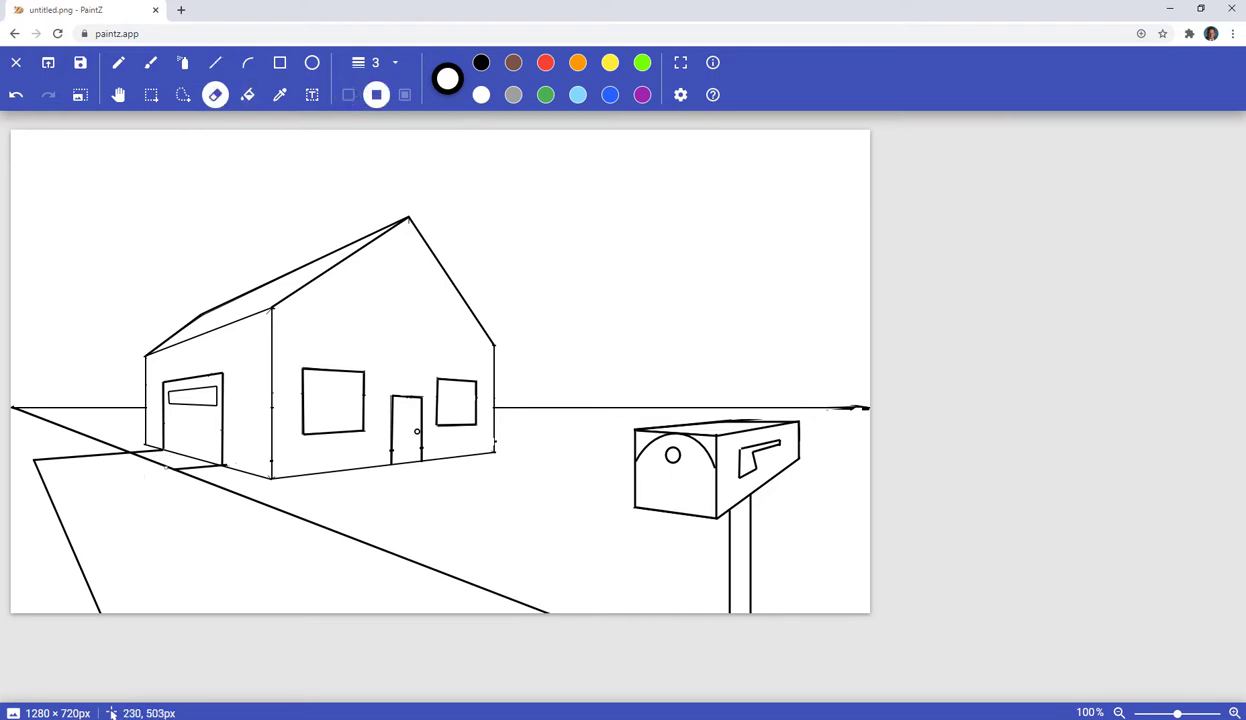
click(372, 63)
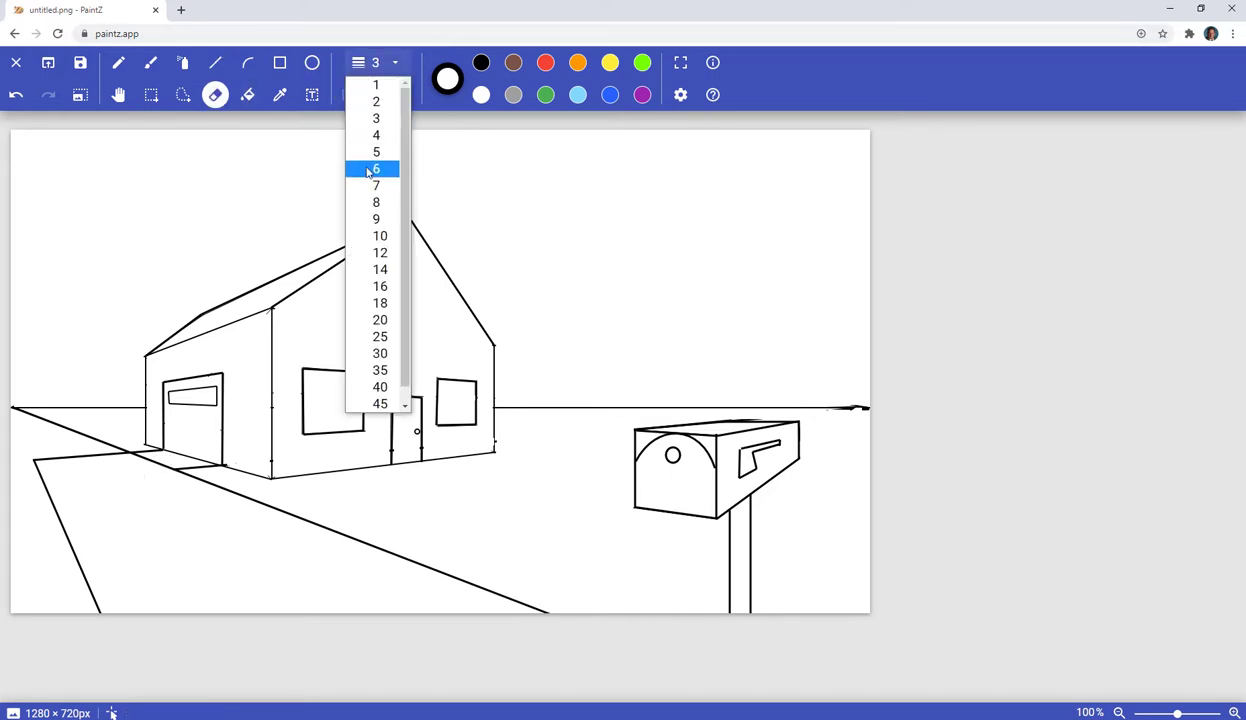
click(380, 236)
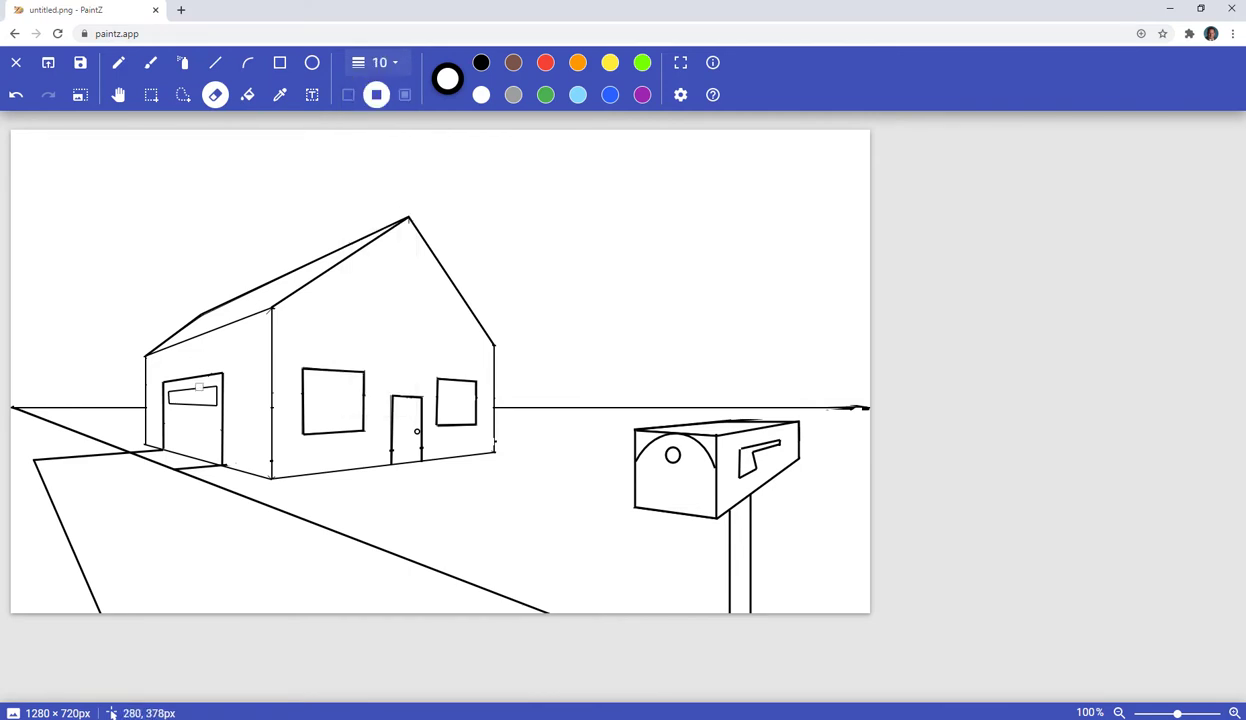
drag(169, 467, 151, 458)
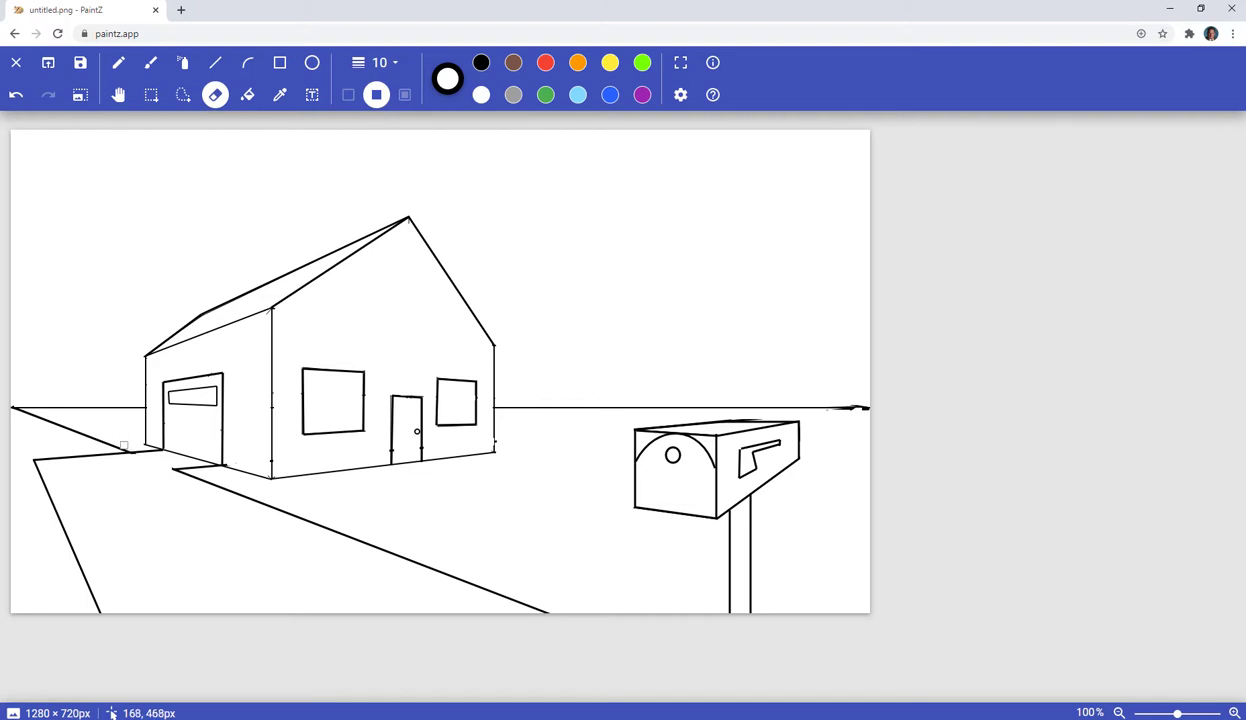
mouse_move(121, 446)
mouse_down()
mouse_move(44, 415)
mouse_move(32, 417)
mouse_up()
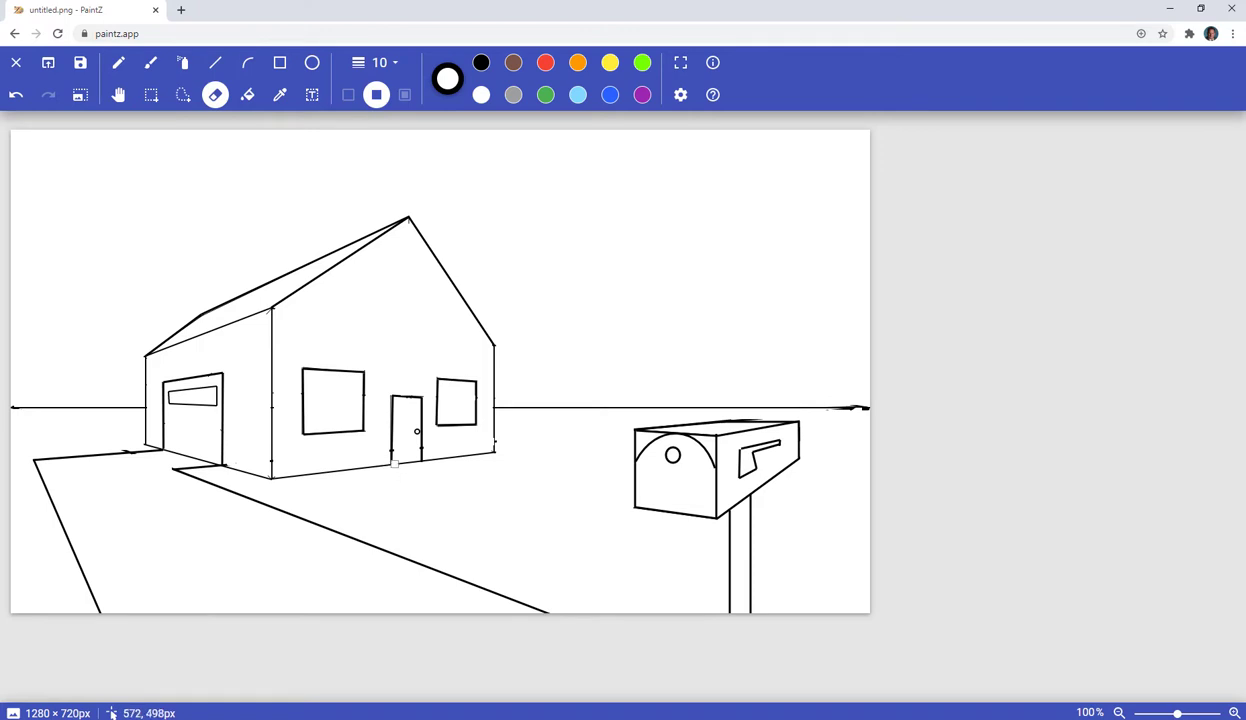
- Touch up the horizon's end at the left vanishing point with a line of width 1
click(216, 64)
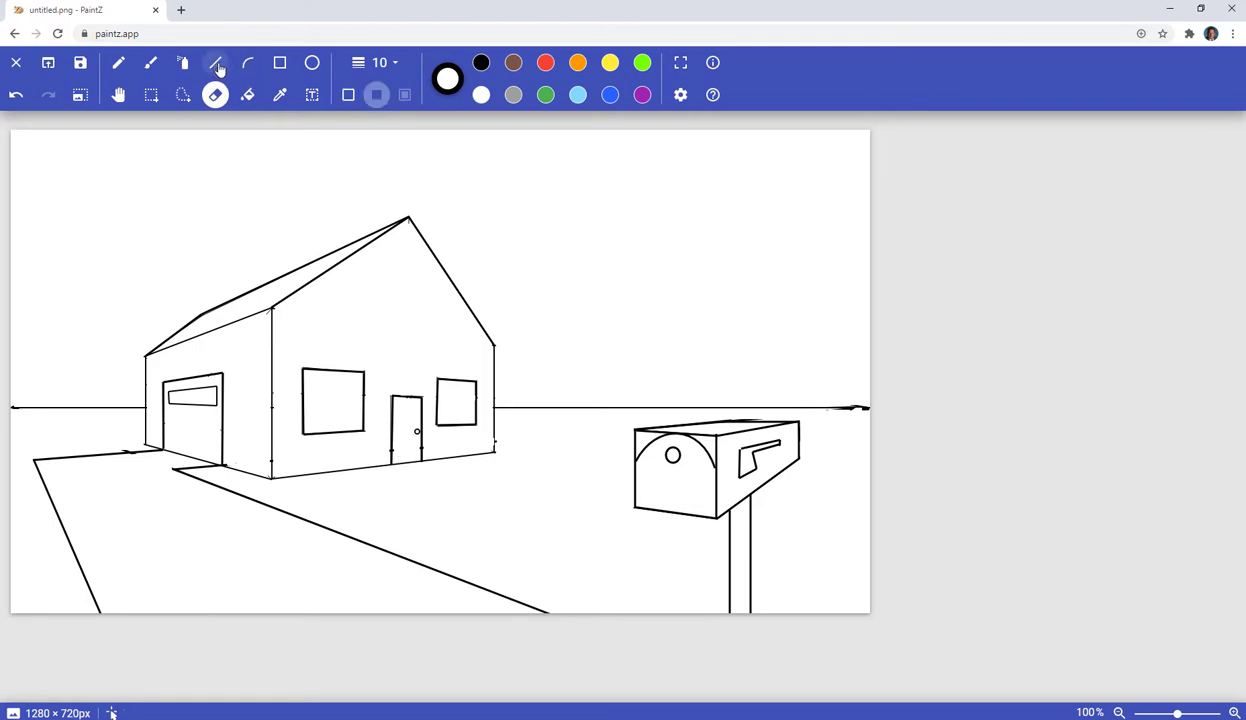
click(381, 68)
click(372, 84)
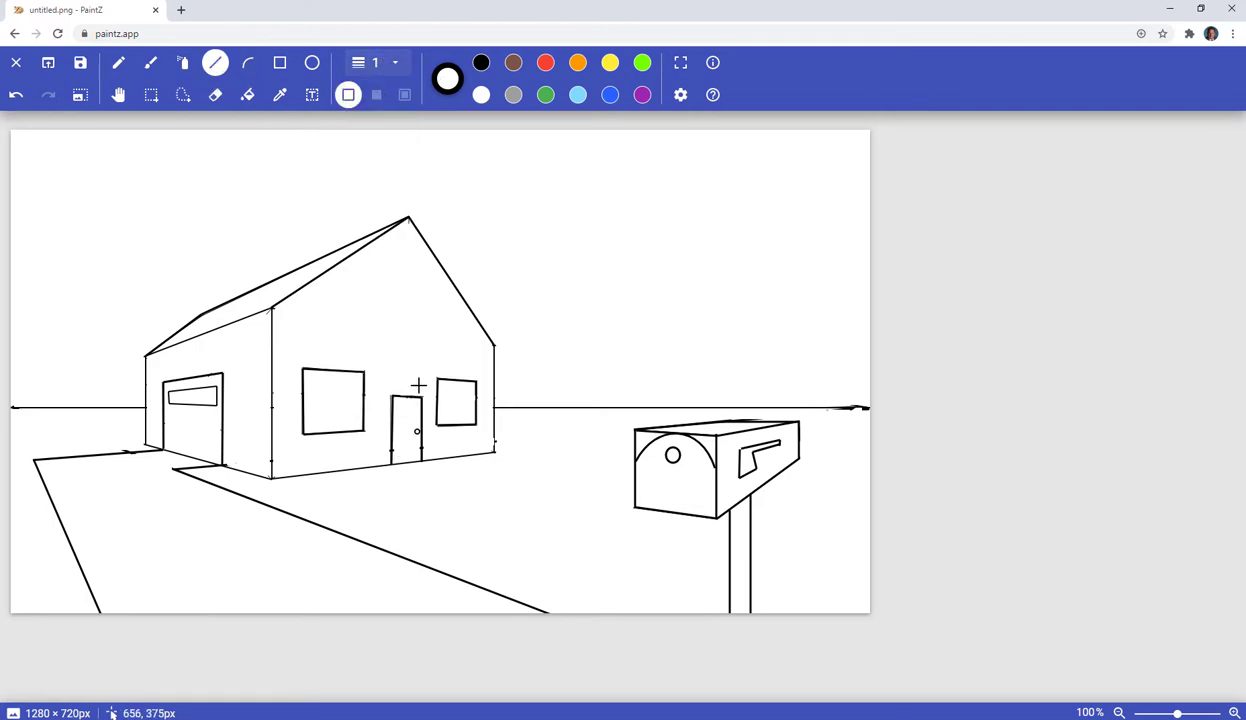
mouse_move(13, 408)
mouse_down()
mouse_move(568, 523)
mouse_move(691, 519)
mouse_move(498, 476)
mouse_move(540, 473)
mouse_move(476, 487)
mouse_move(14, 389)
mouse_move(14, 407)
mouse_up()
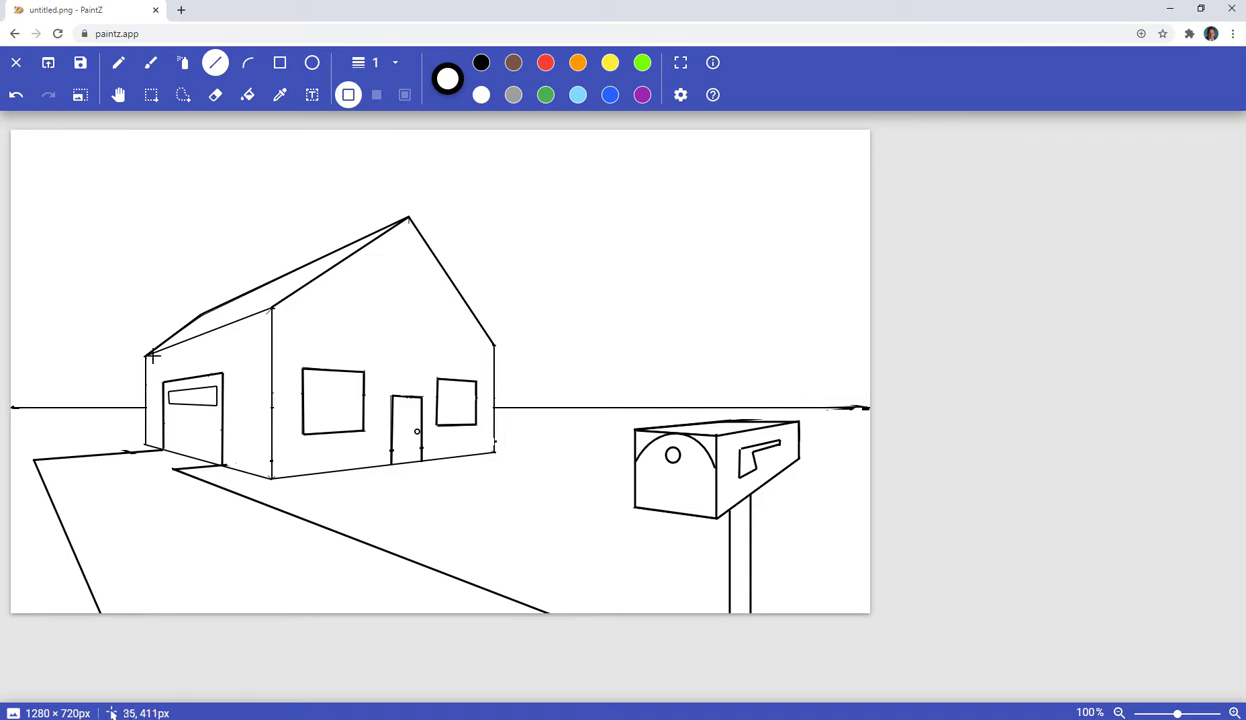
- Draw two curved walkway edges of width 3 from the front door's bottom corners to the canvas bottom
click(247, 66)
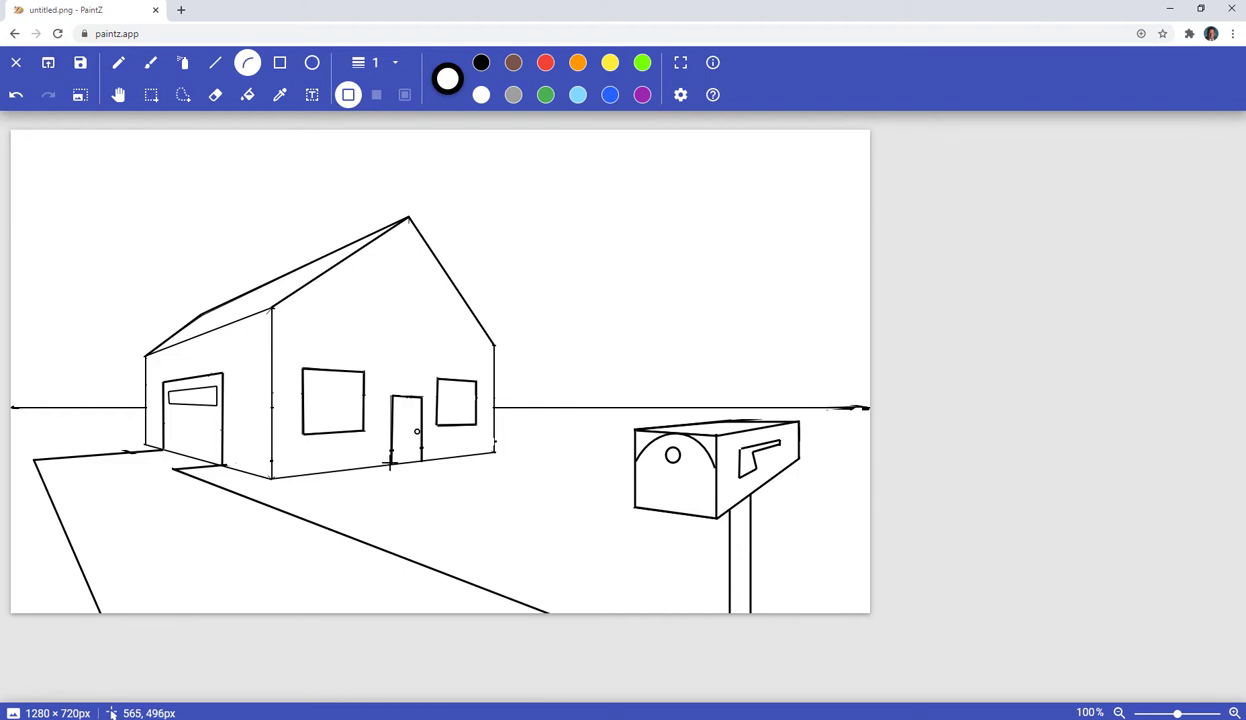
drag(390, 463, 557, 611)
click(376, 63)
click(377, 118)
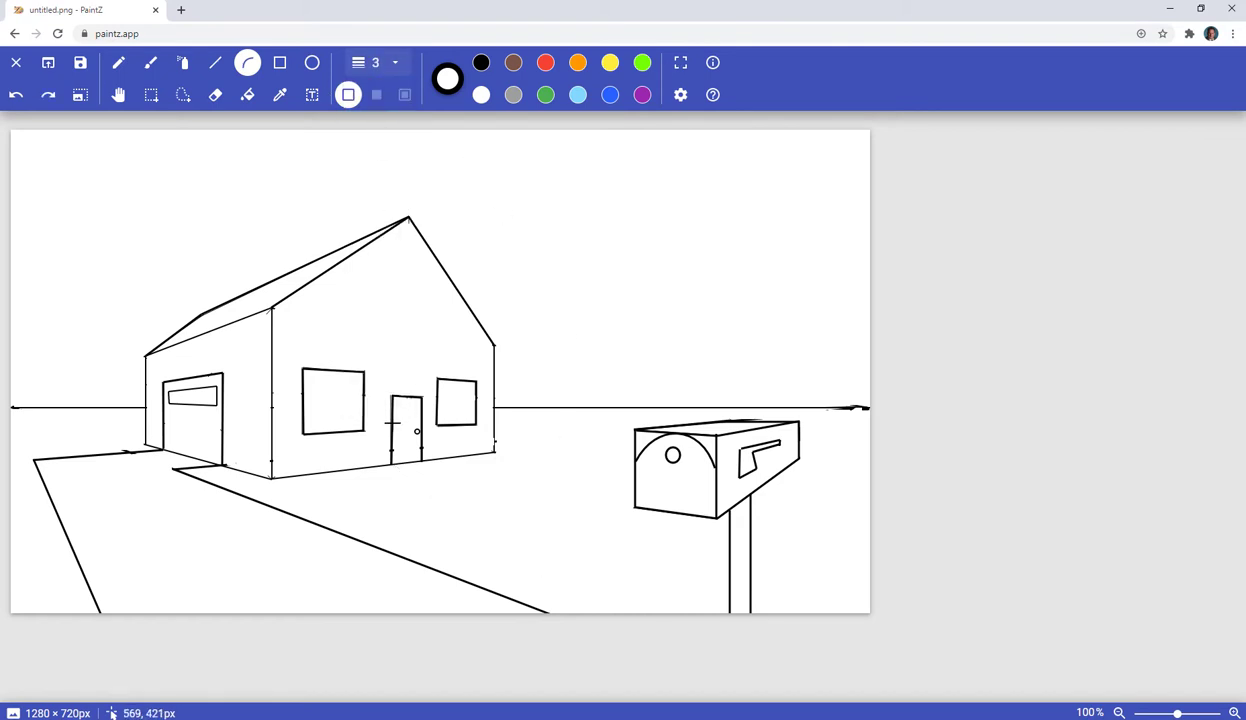
drag(392, 465, 576, 619)
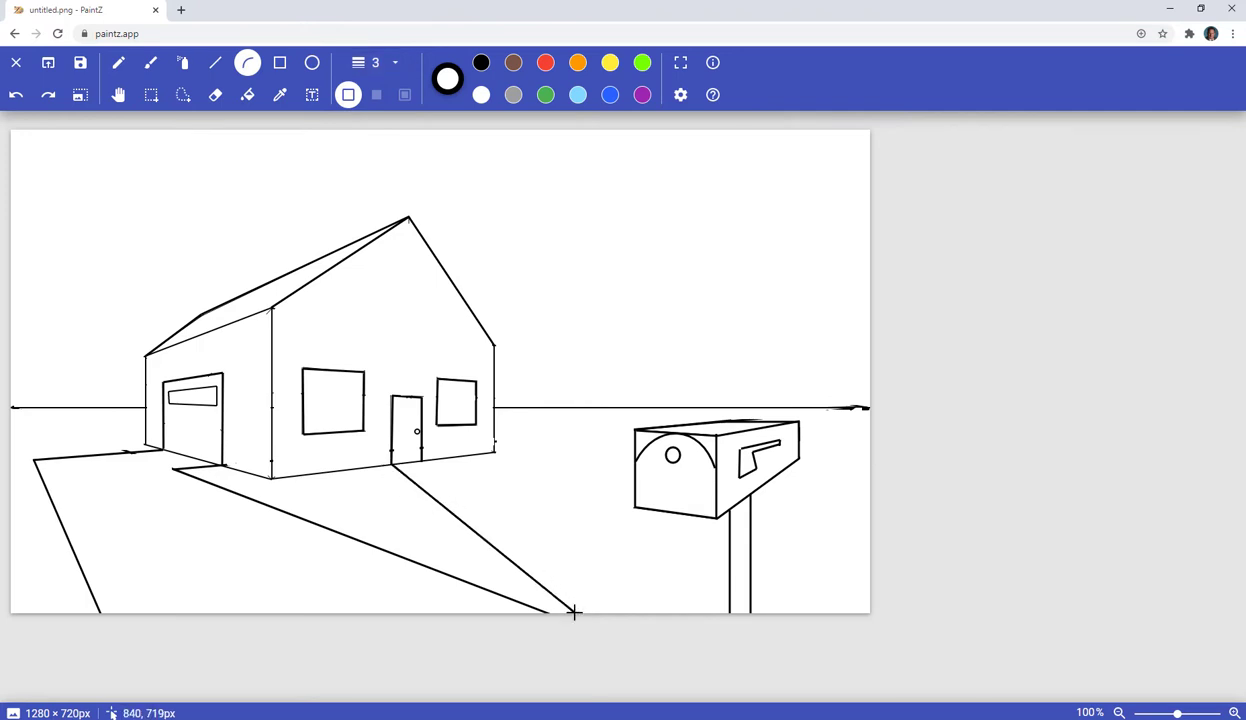
drag(436, 496, 614, 518)
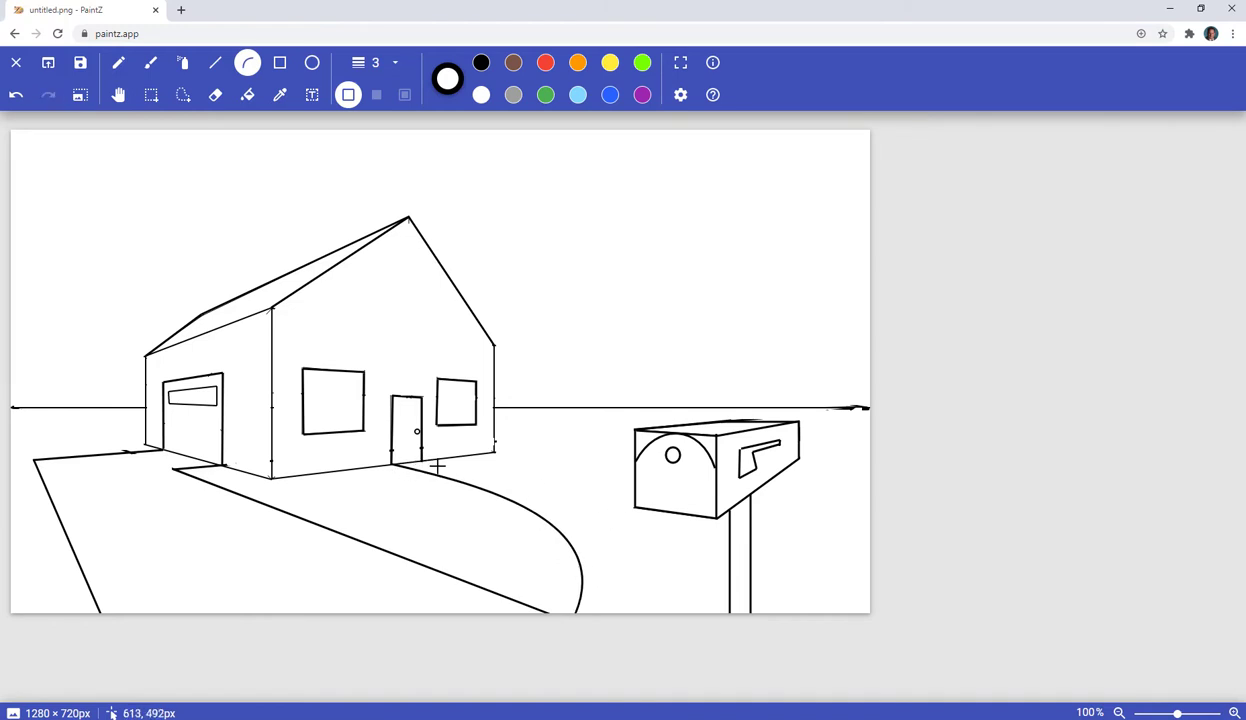
drag(421, 463, 766, 612)
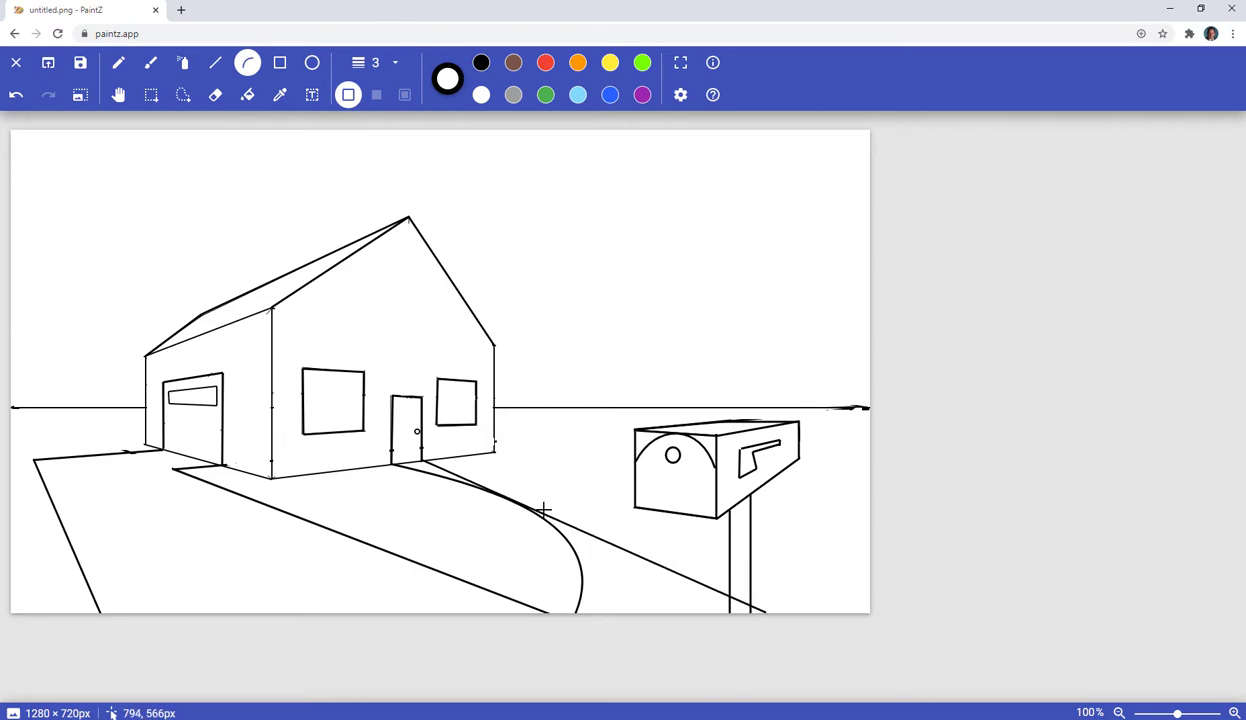
drag(542, 510, 703, 518)
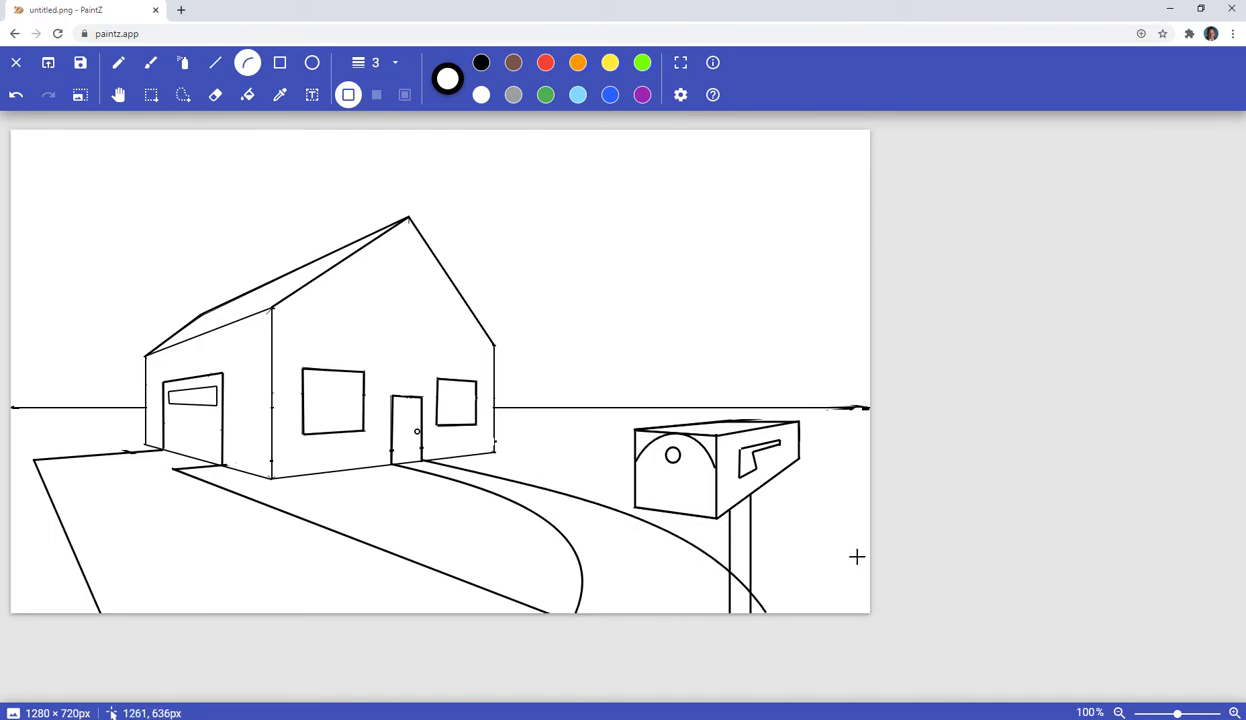
- Zoom to 200% and erase the walkway curve where it crosses the mailbox post, using eraser size 8
click(214, 95)
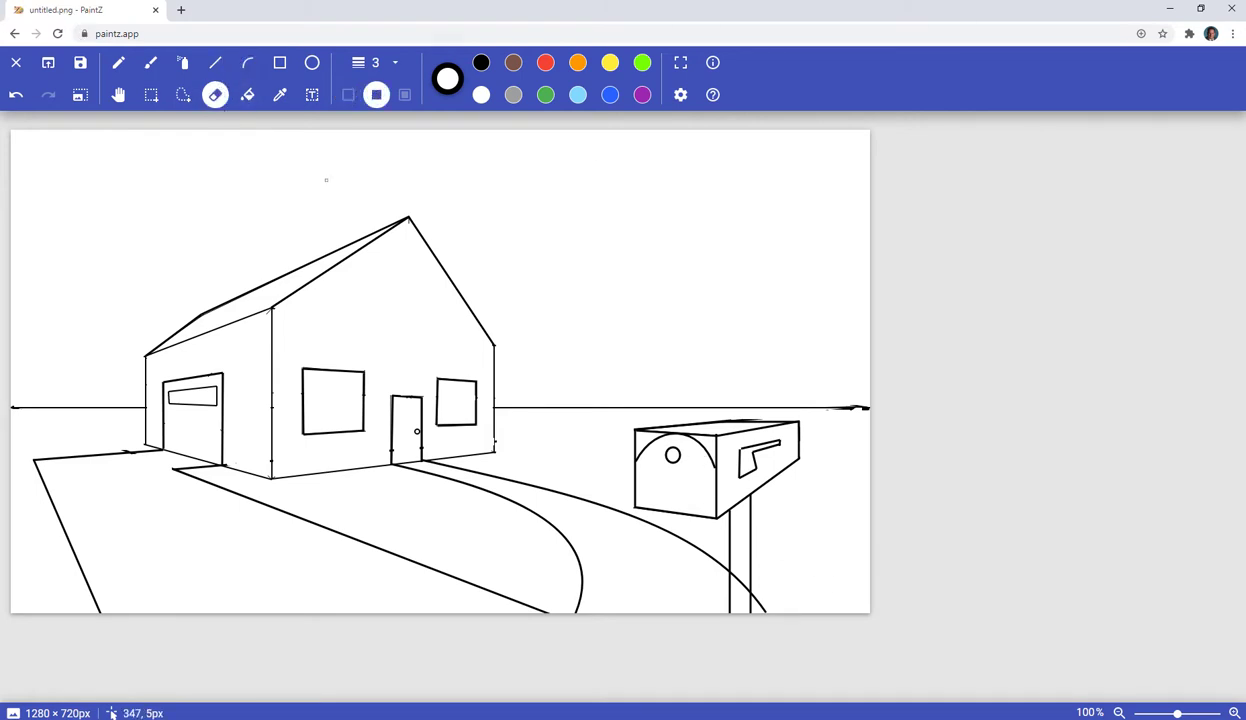
click(1234, 712)
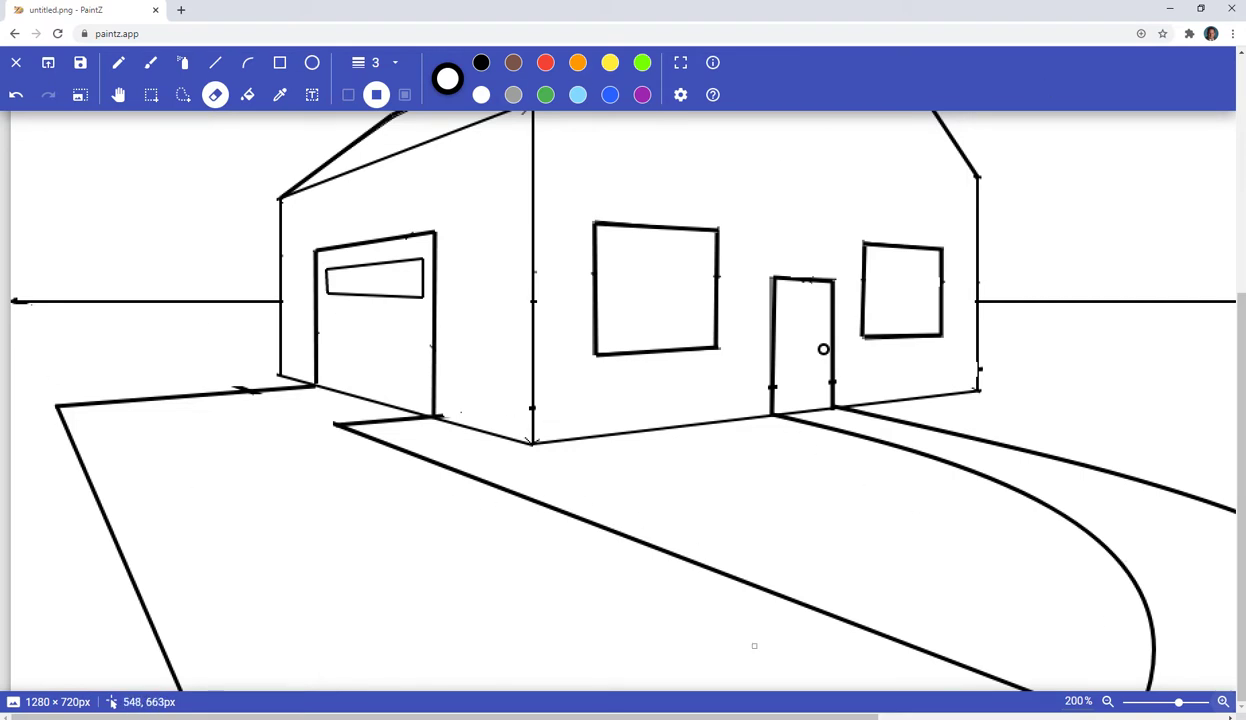
drag(740, 716, 1137, 717)
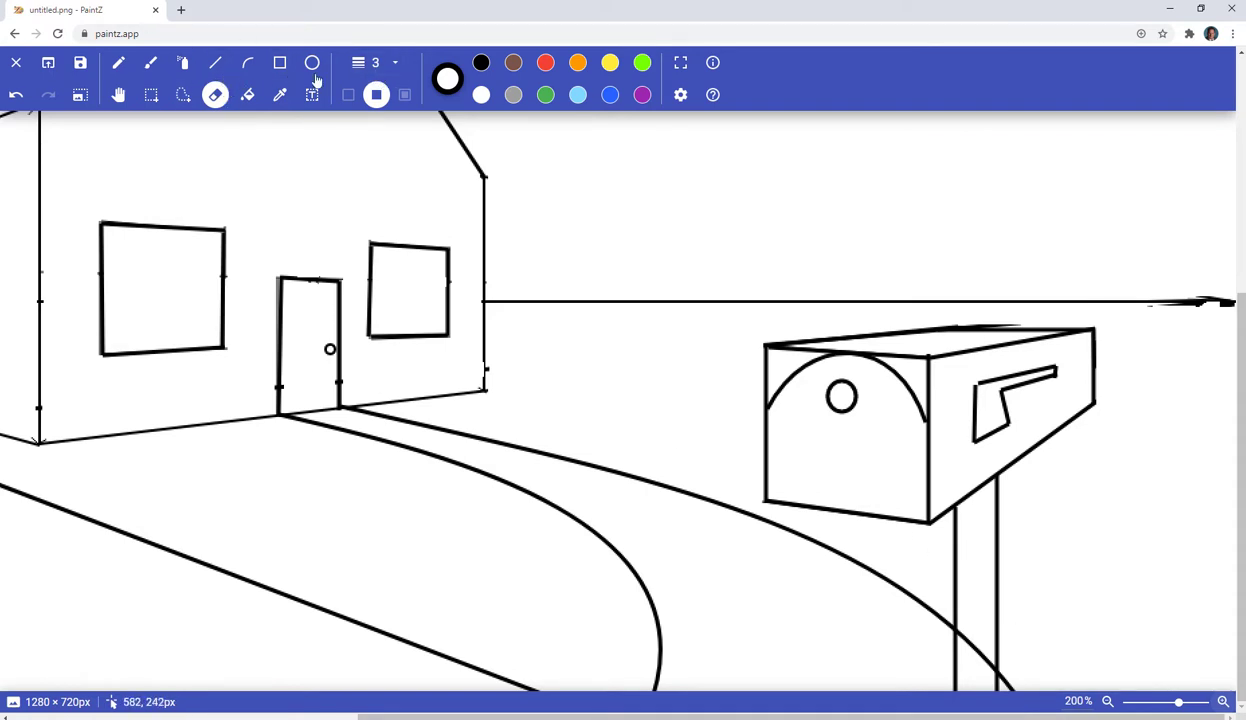
click(361, 65)
click(378, 203)
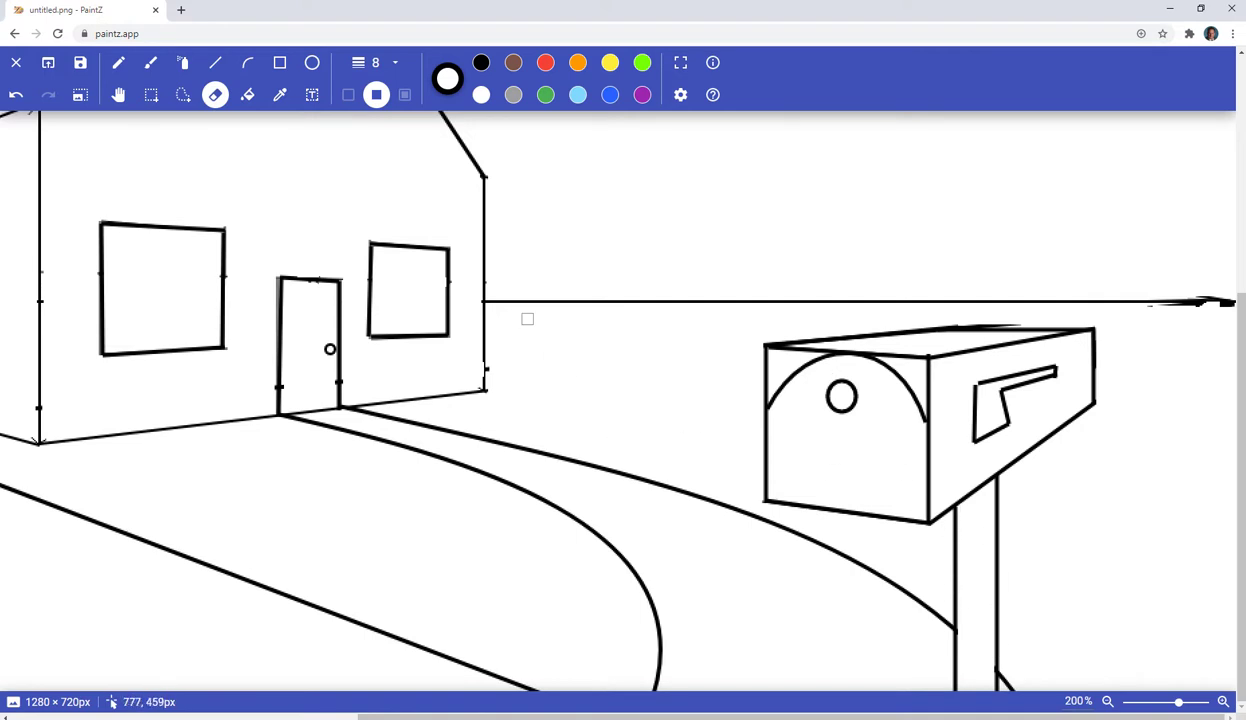
- Retouch the lower end of the house's far corner edge, near the horizon, with a line of width 3
click(215, 63)
click(375, 65)
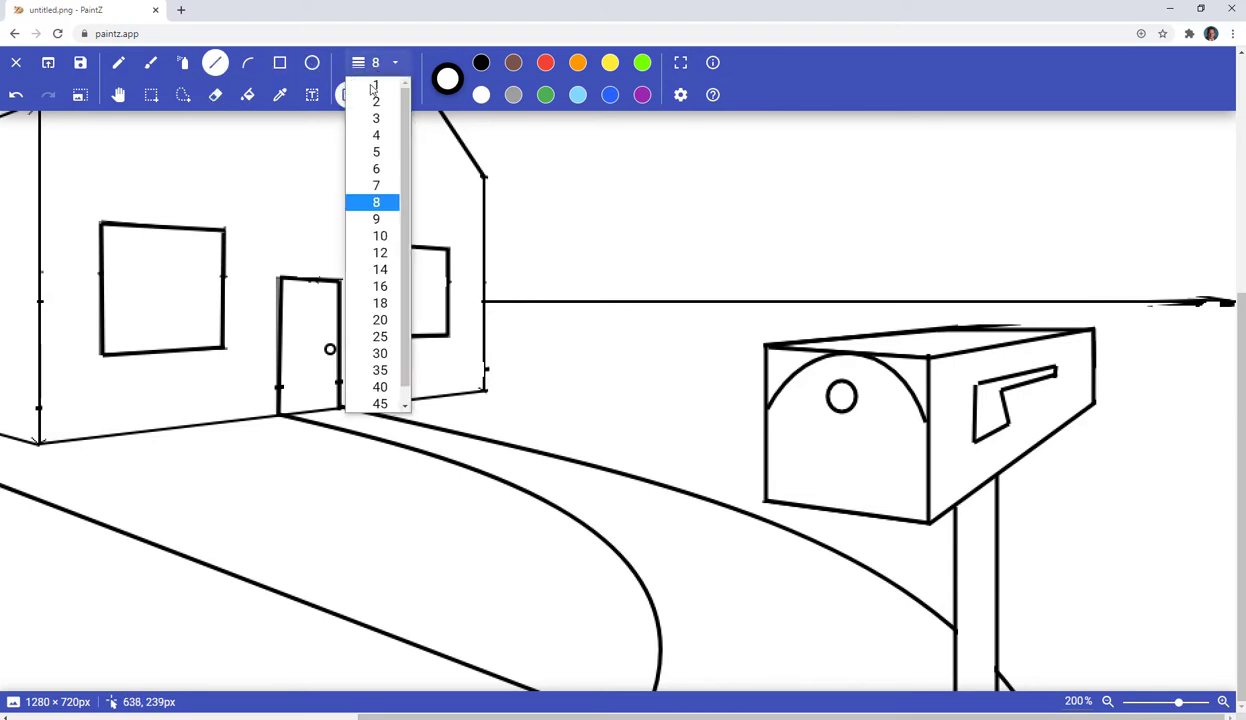
click(370, 118)
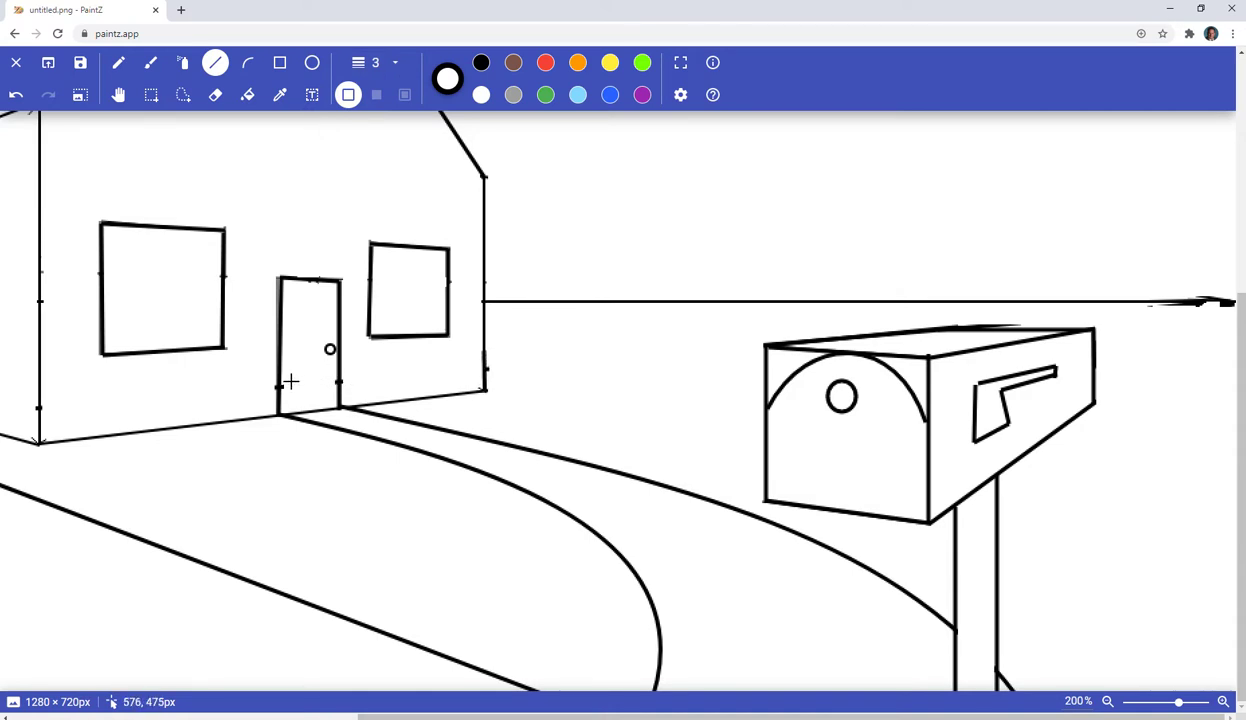
- Erase the stray construction marks along both sides of the front door using eraser size 10
click(215, 95)
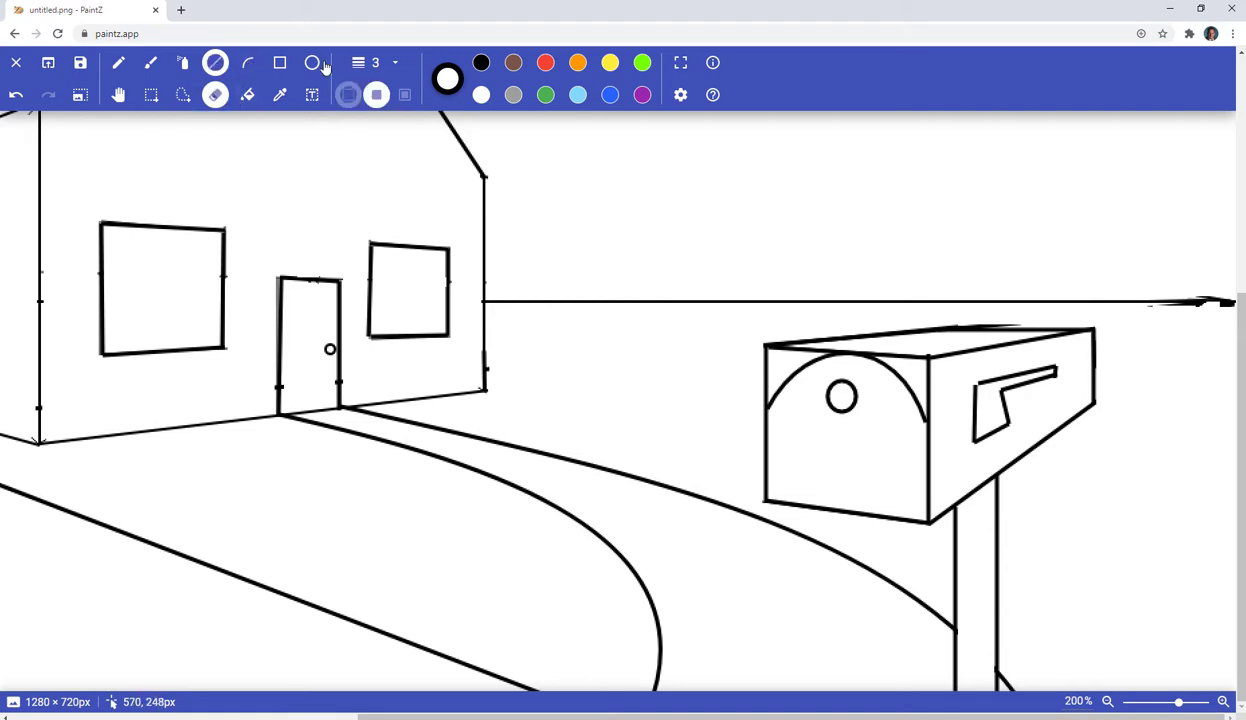
click(375, 65)
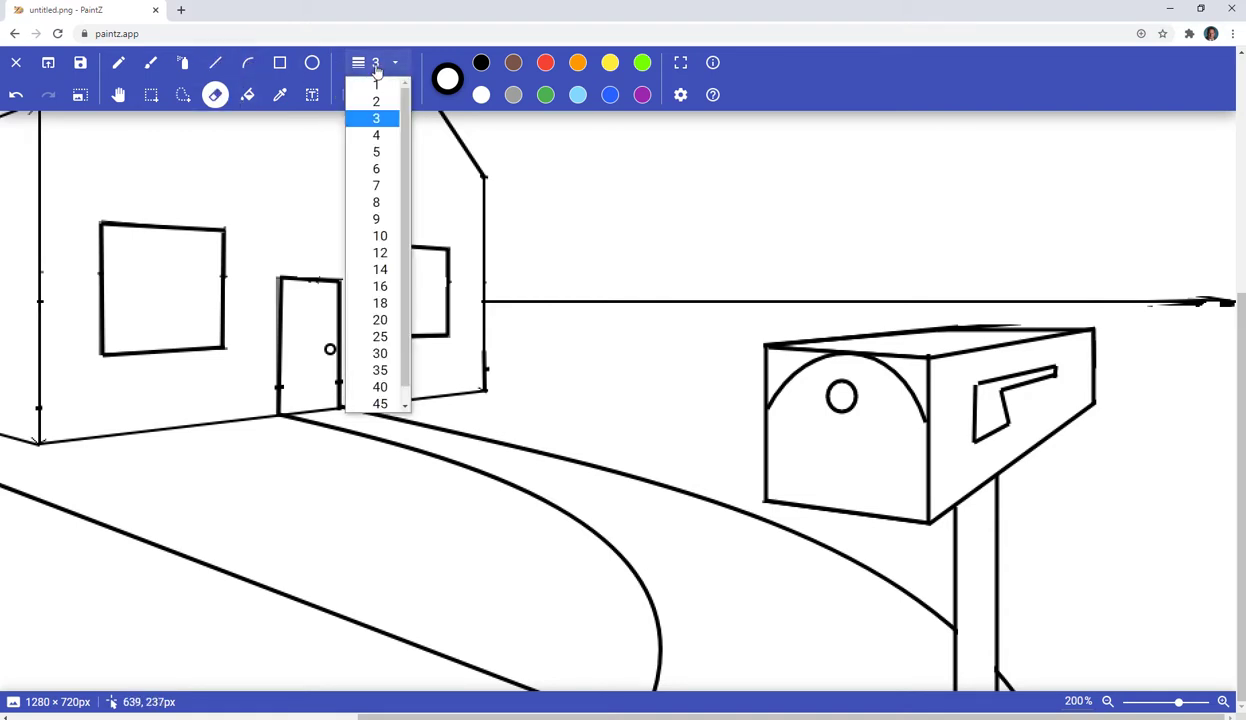
click(381, 236)
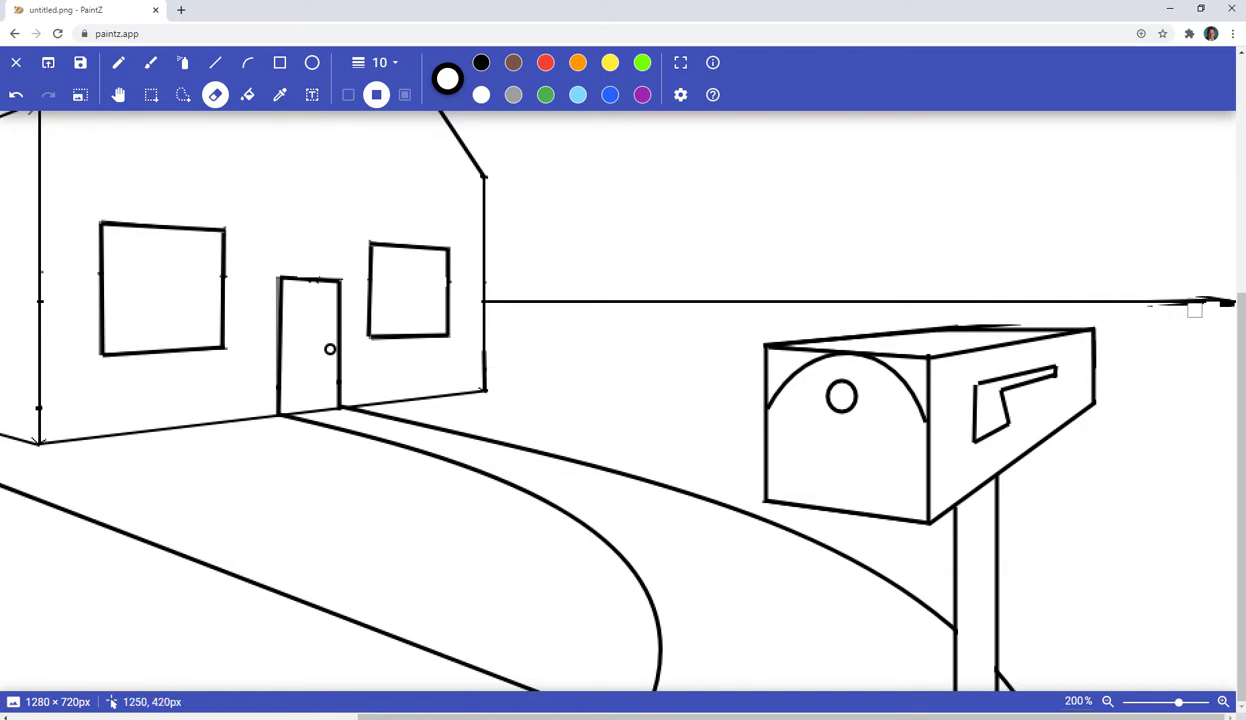
- Clean up the horizon's end at the right vanishing point with a line of width 3 and eraser size 10
click(217, 63)
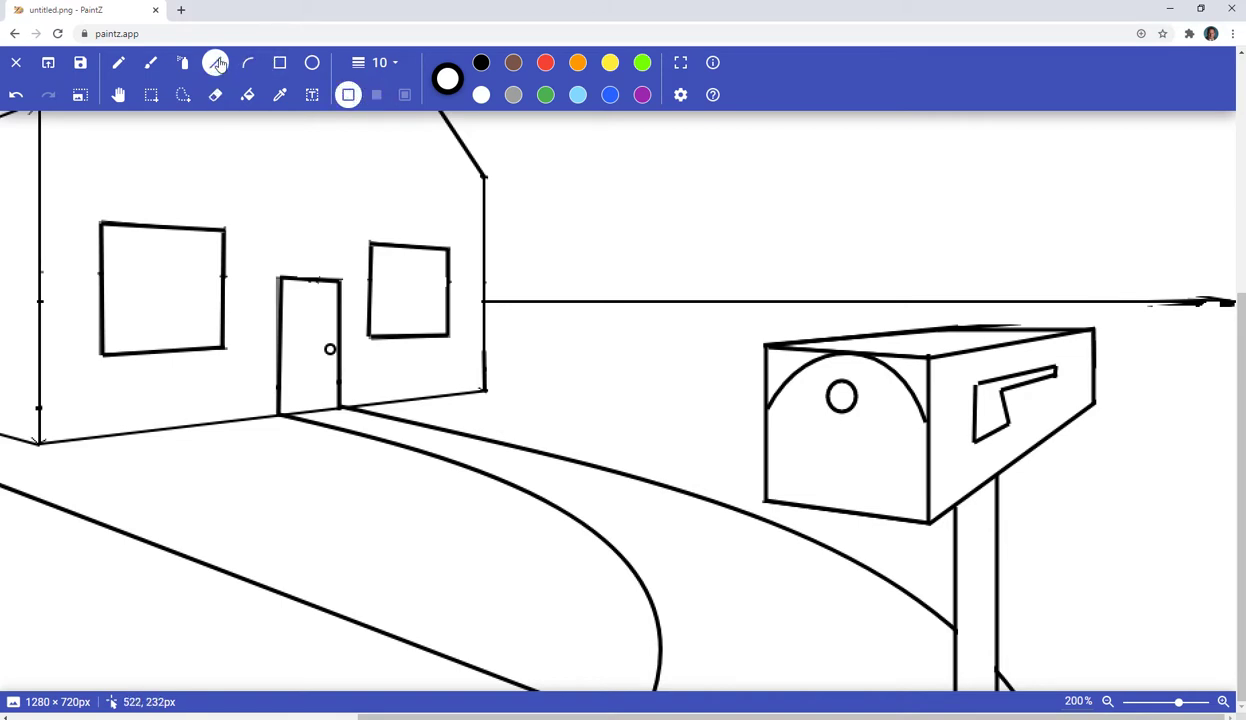
click(378, 64)
click(370, 117)
click(216, 95)
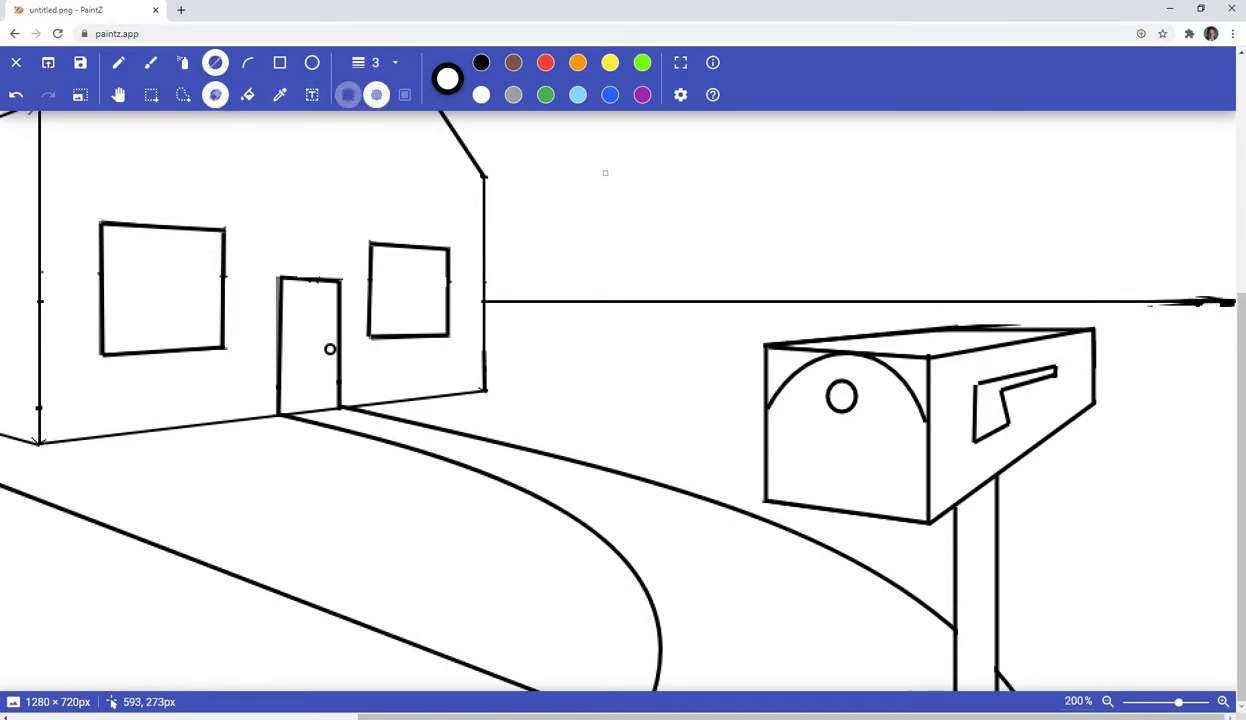
click(375, 63)
click(380, 237)
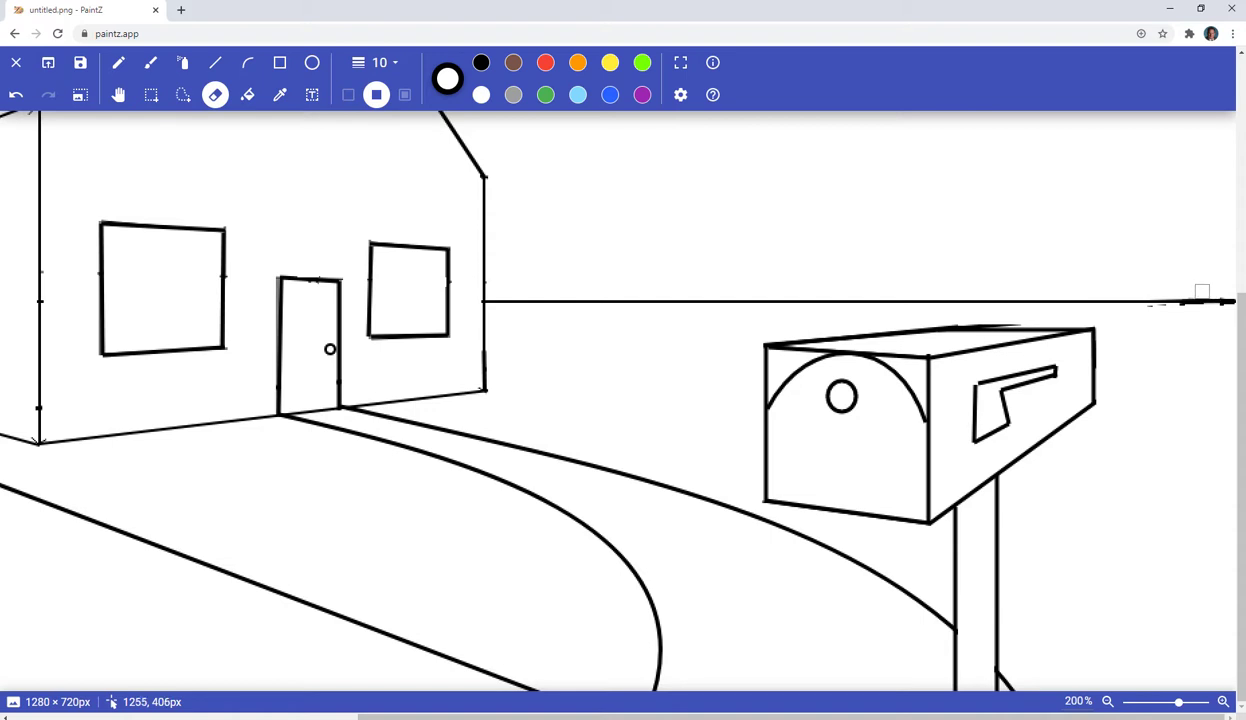
- Draw a mountain to the right of the house with two curves of width 3, from the canvas edge over a peak to the roof
click(1108, 702)
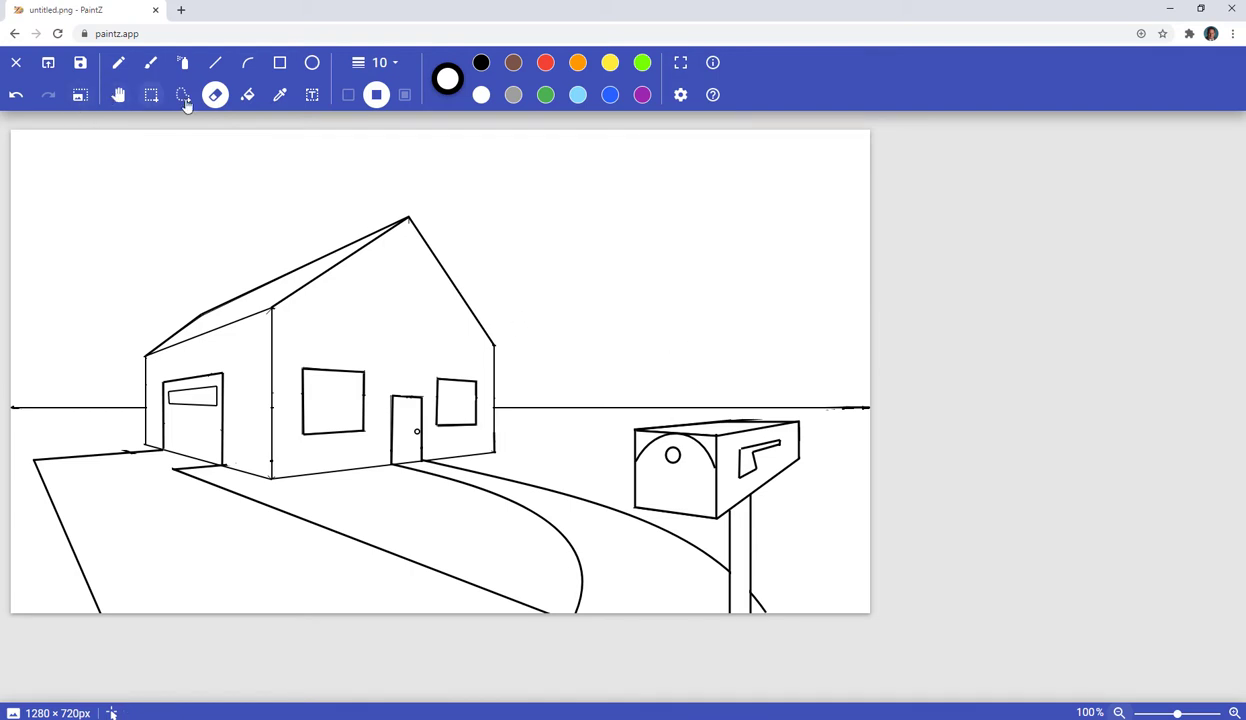
click(248, 66)
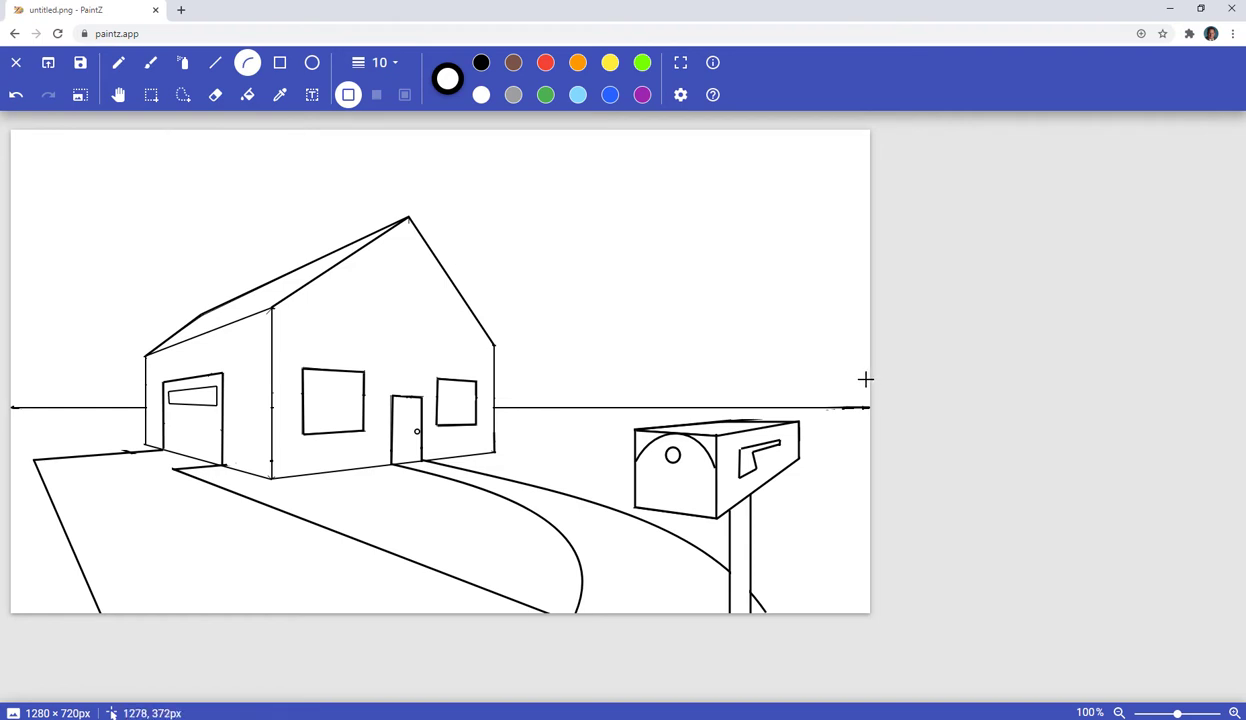
drag(865, 379, 656, 349)
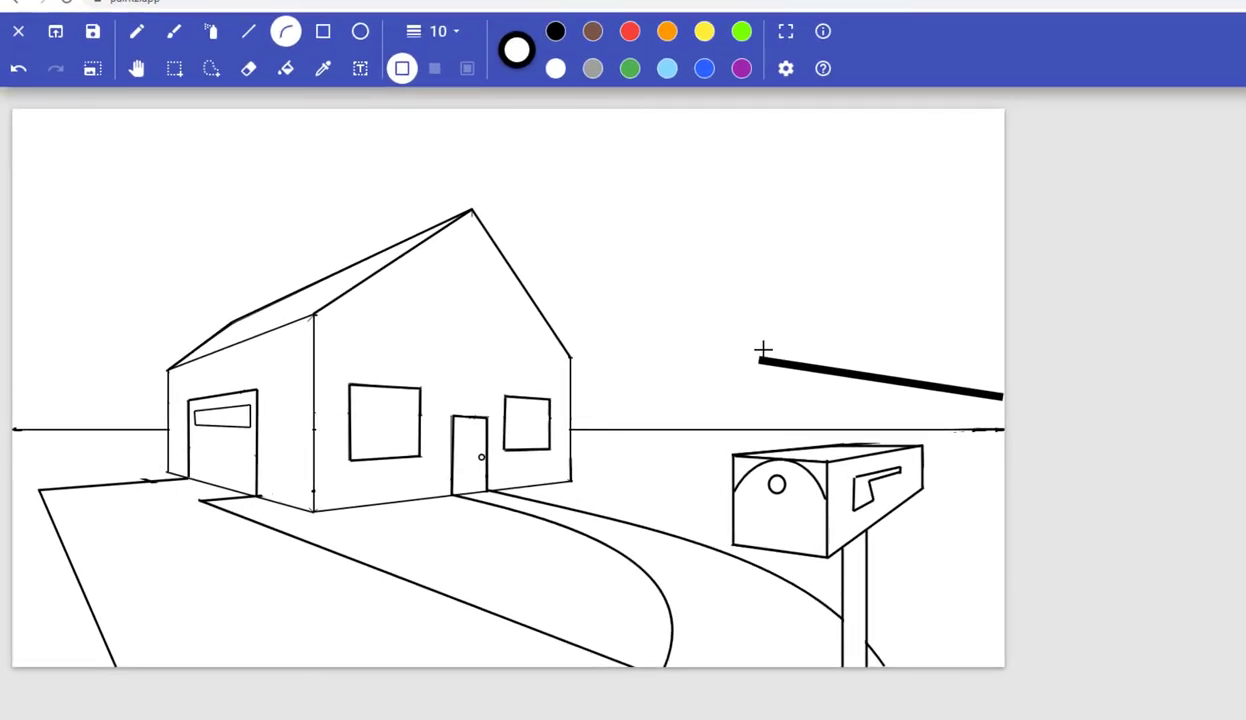
key(ctrl+z)
click(437, 31)
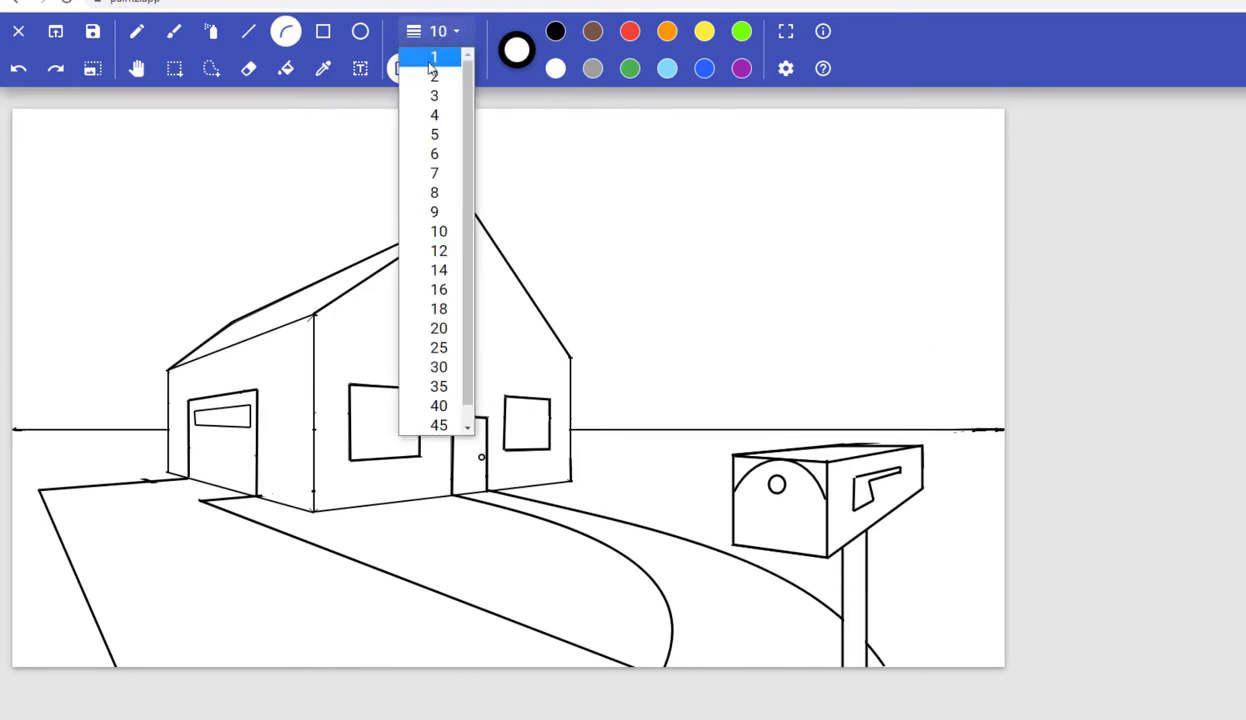
click(445, 96)
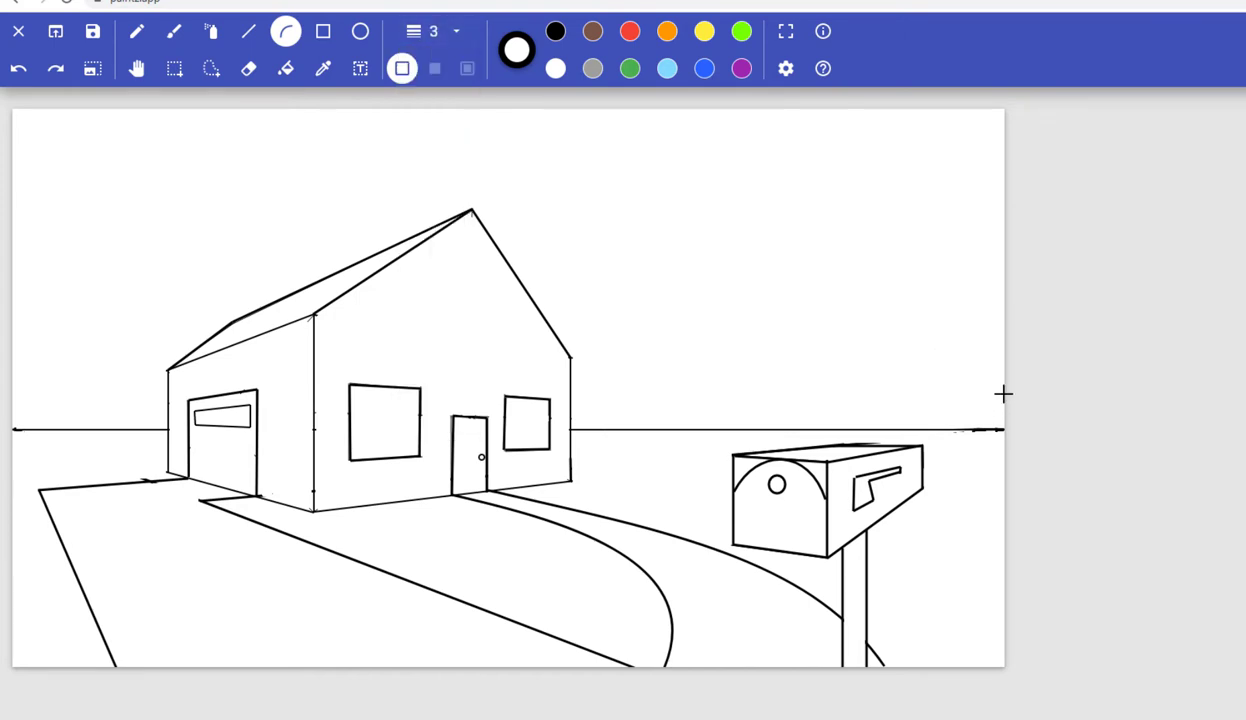
drag(1001, 392, 720, 302)
drag(840, 336, 781, 344)
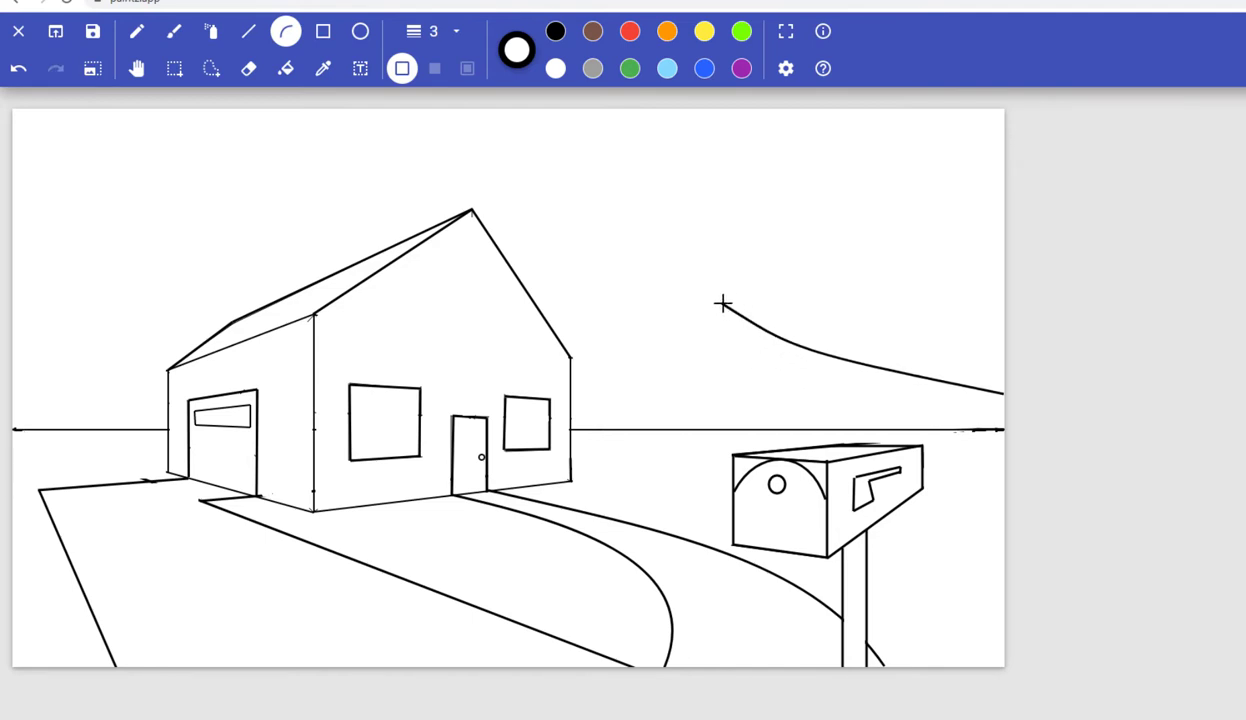
drag(700, 315, 540, 352)
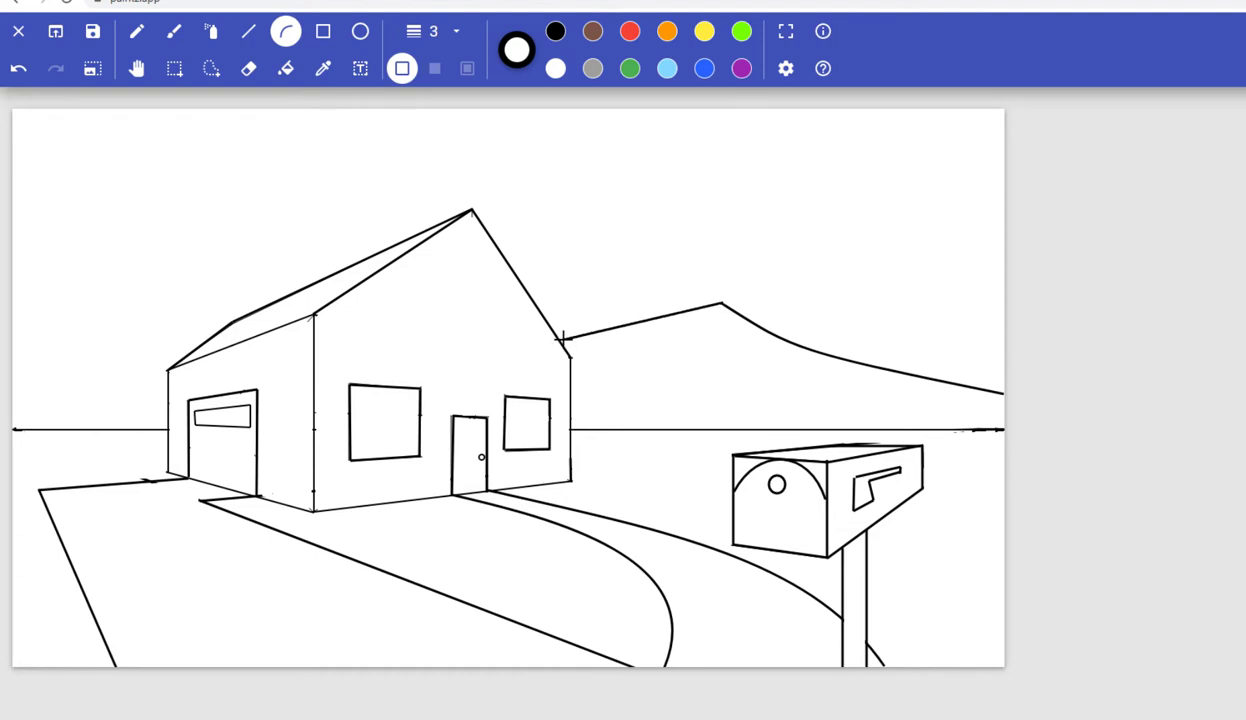
drag(632, 339, 590, 350)
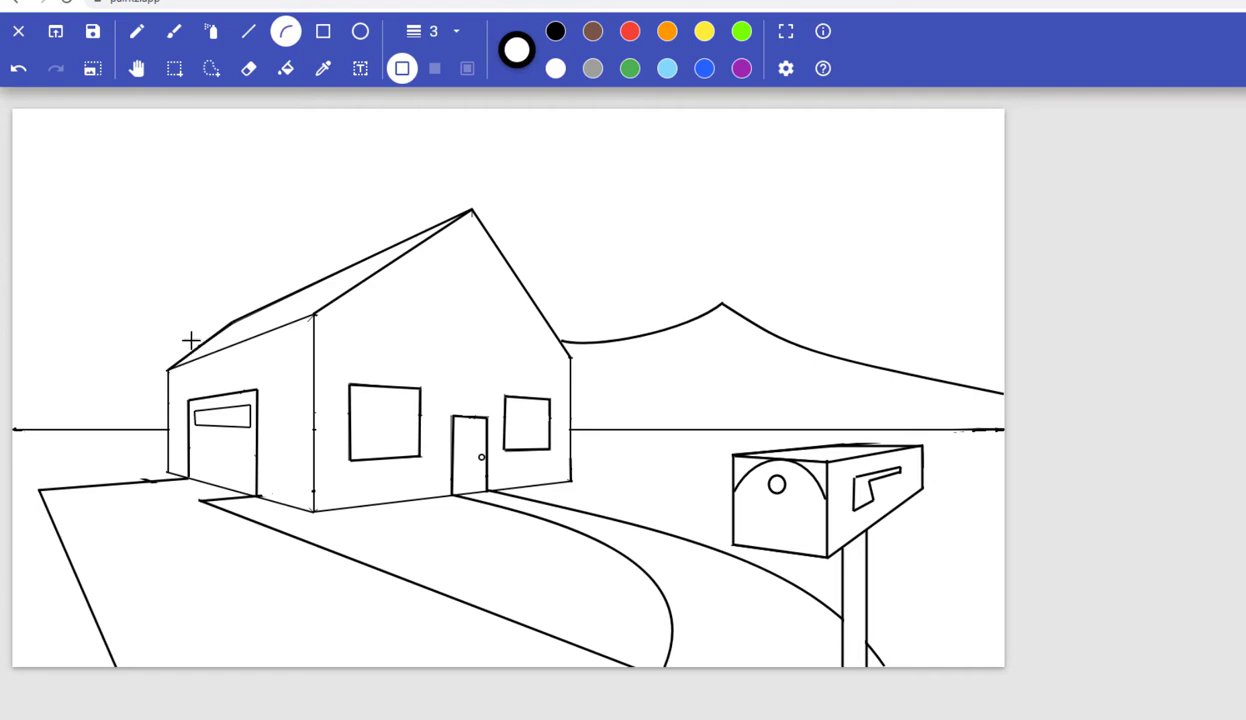
- Draw a taller mountain to the left of the house with two curves, from the roof over a peak to the canvas edge
mouse_move(190, 340)
mouse_down()
mouse_move(75, 270)
mouse_move(119, 328)
mouse_up()
key(ctrl+z)
drag(202, 342, 67, 245)
drag(150, 310, 97, 298)
mouse_move(67, 245)
mouse_down()
mouse_move(17, 259)
mouse_move(13, 276)
mouse_move(46, 264)
mouse_move(27, 278)
mouse_up()
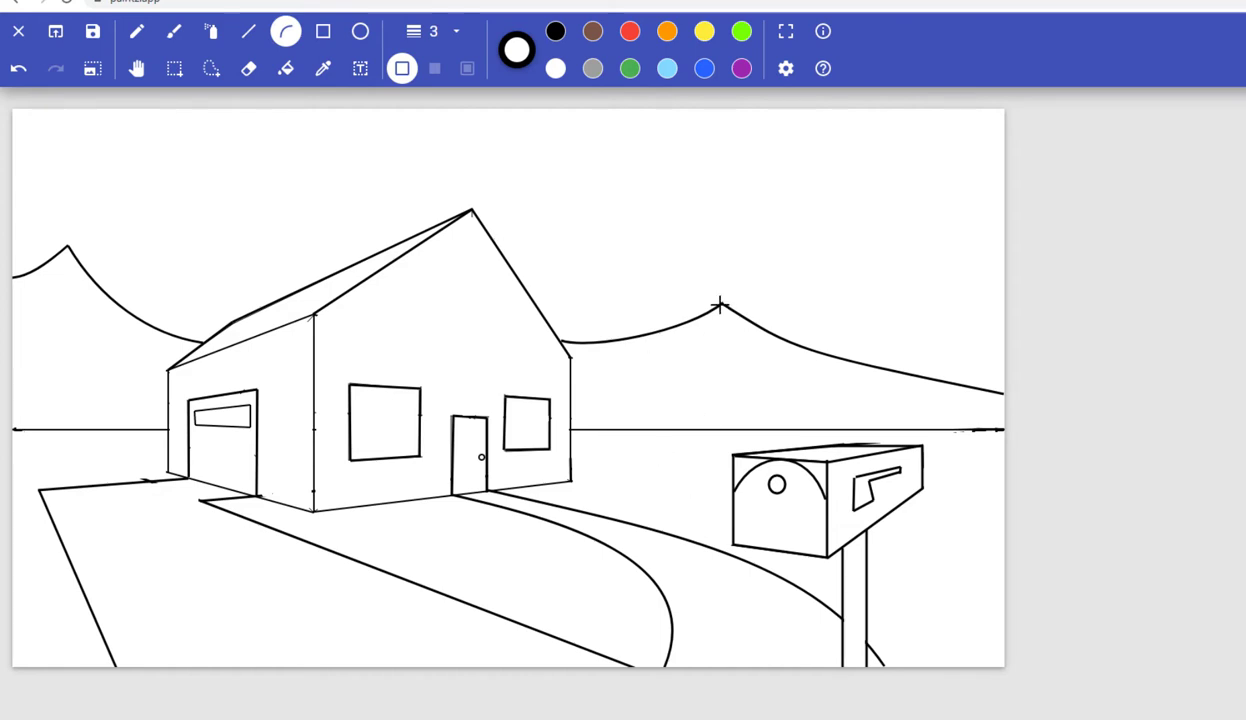
- Draw zigzag ridge lines of width 3 below both mountain peaks and a circle for the sun in the upper-right sky
click(250, 34)
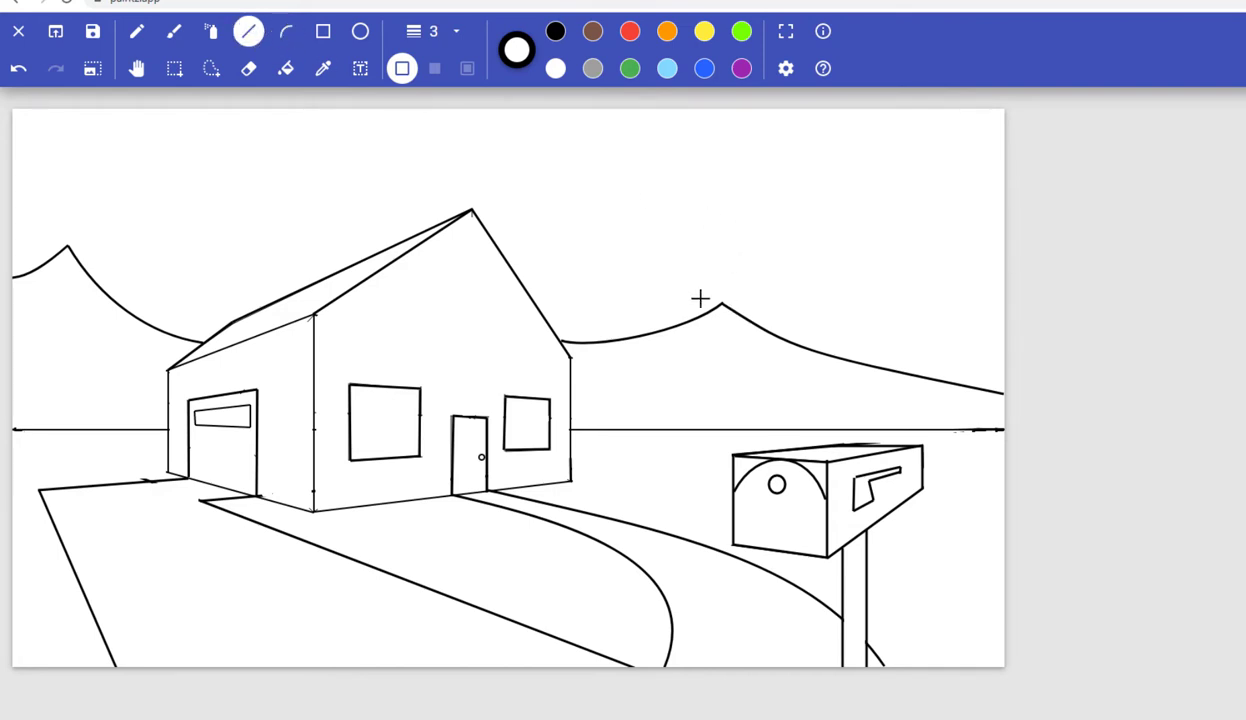
mouse_move(724, 304)
mouse_down()
mouse_move(684, 354)
mouse_move(712, 362)
mouse_move(689, 385)
mouse_up()
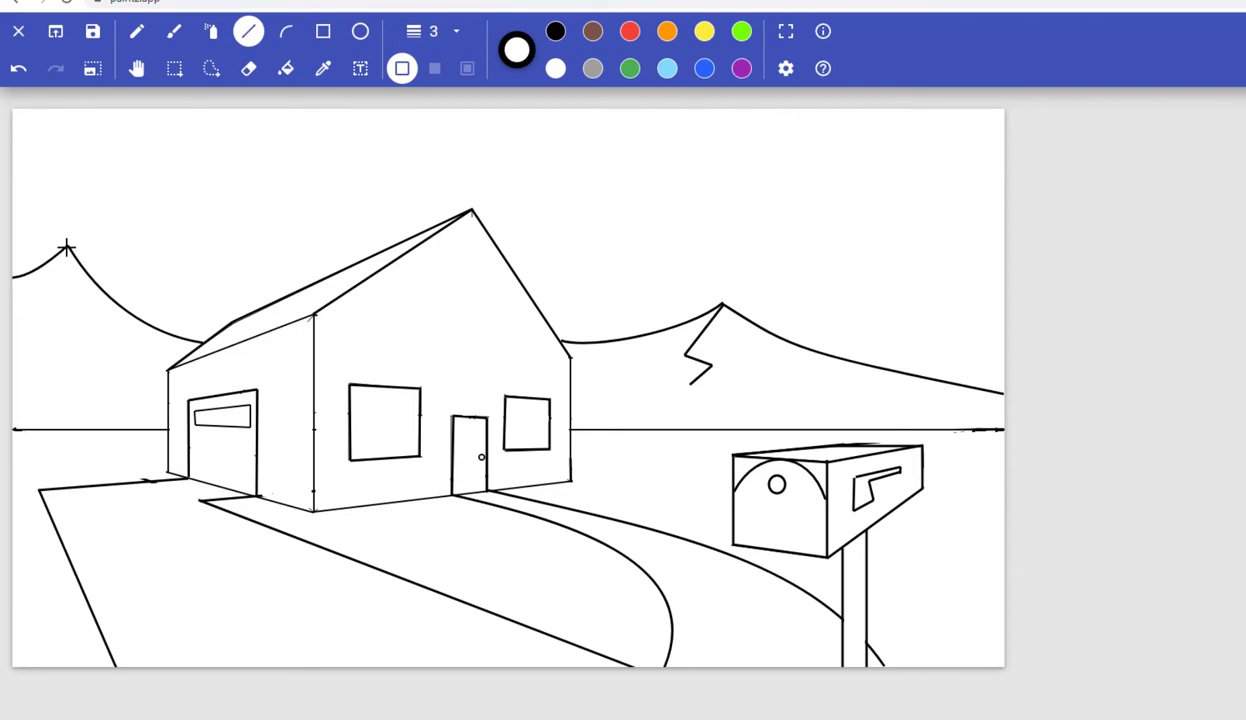
drag(66, 248, 32, 294)
mouse_move(32, 294)
mouse_down()
mouse_move(75, 343)
mouse_move(42, 376)
mouse_up()
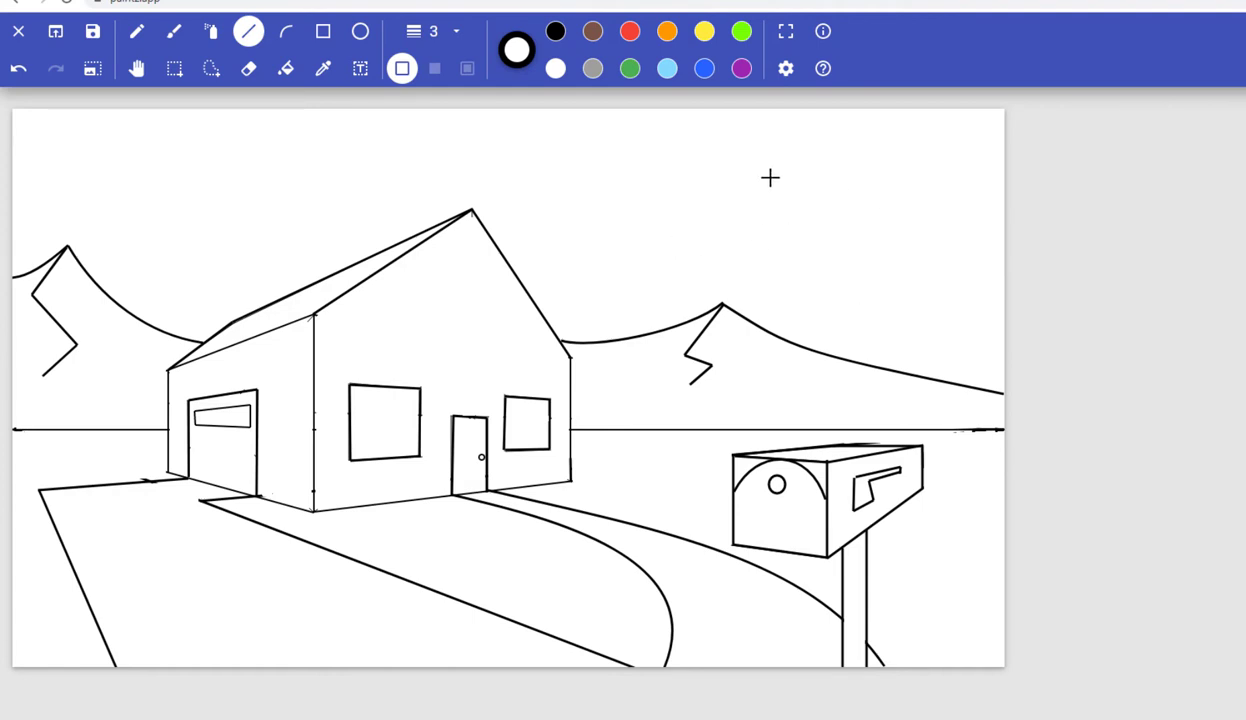
click(361, 33)
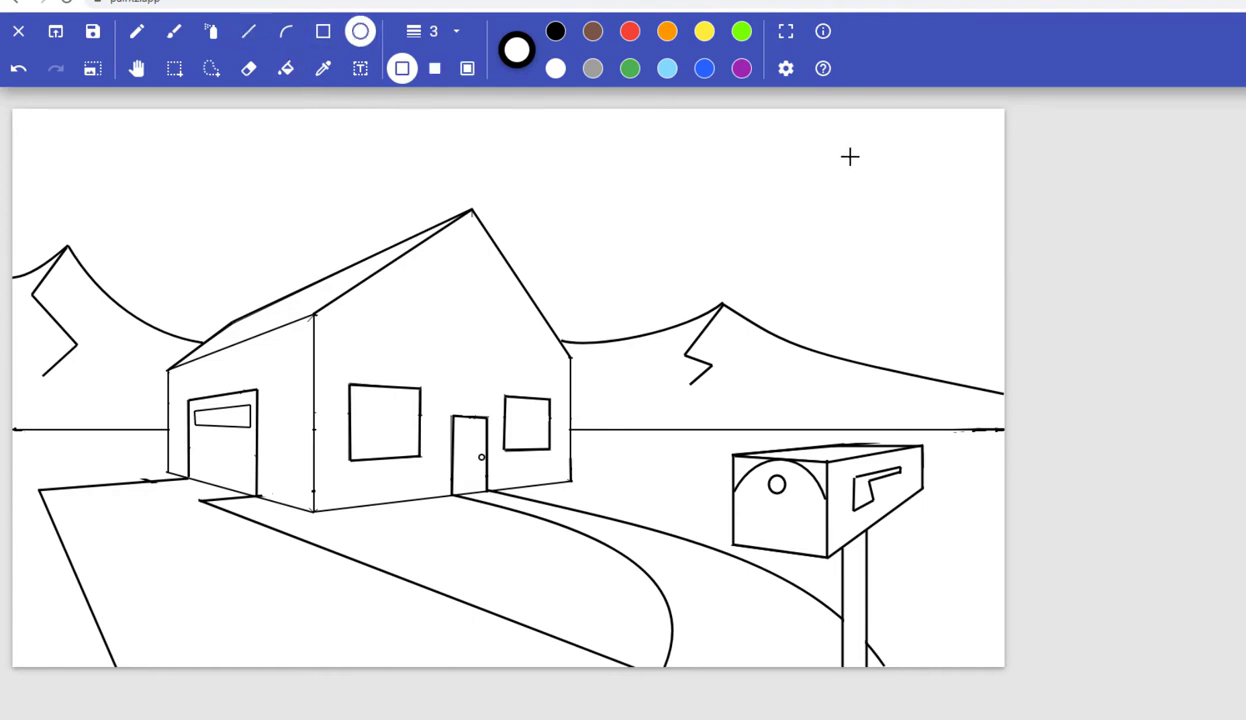
drag(857, 128, 974, 236)
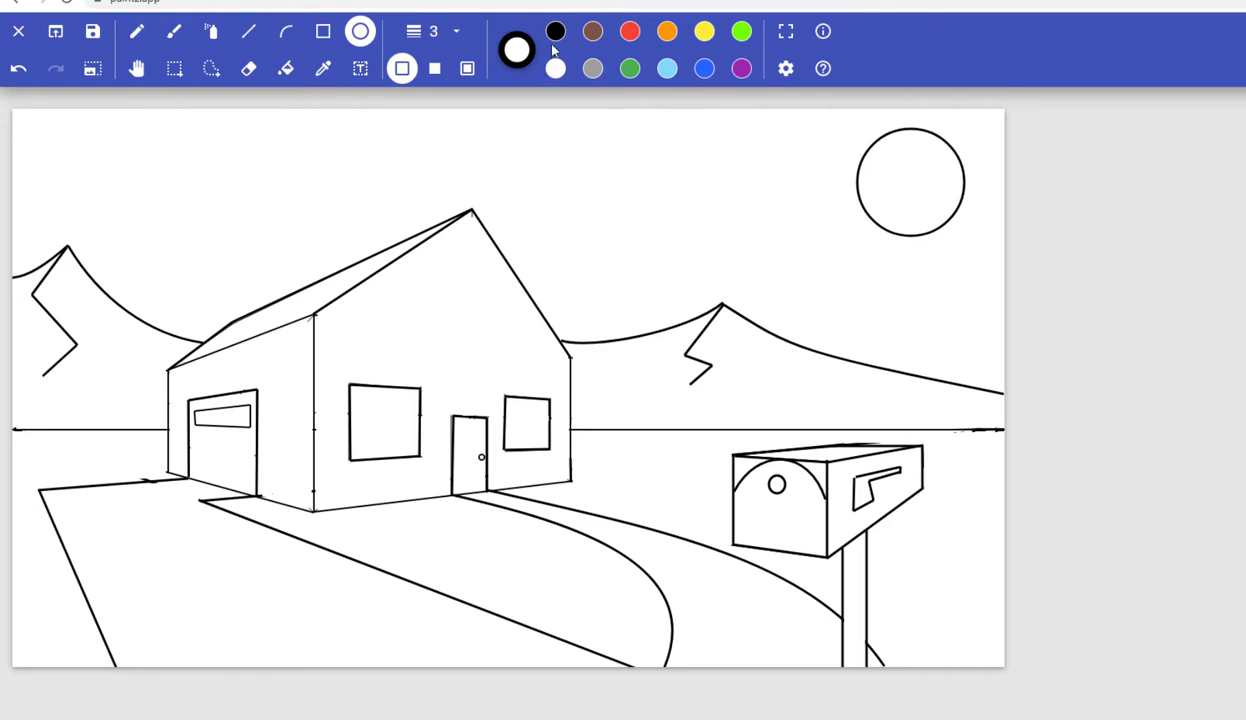
- Set the primary color to yellow-green #91f223 and fill the three lawn areas around the driveway and walkway
click(287, 71)
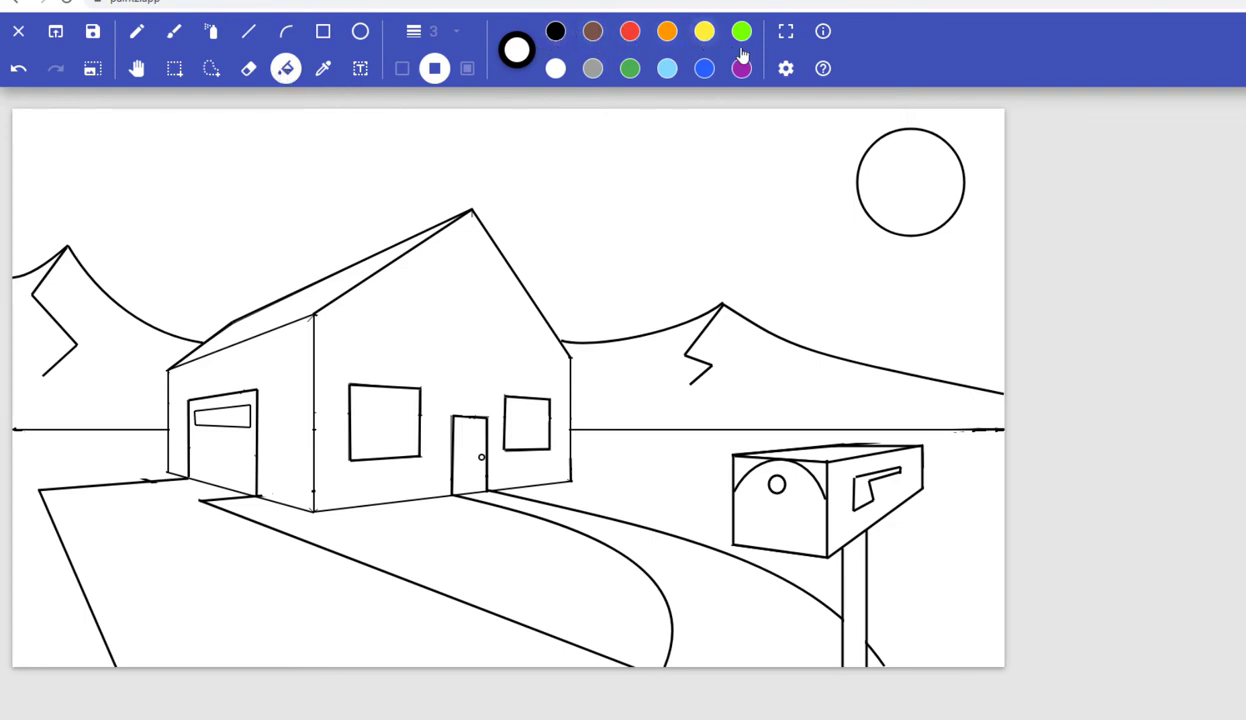
click(518, 54)
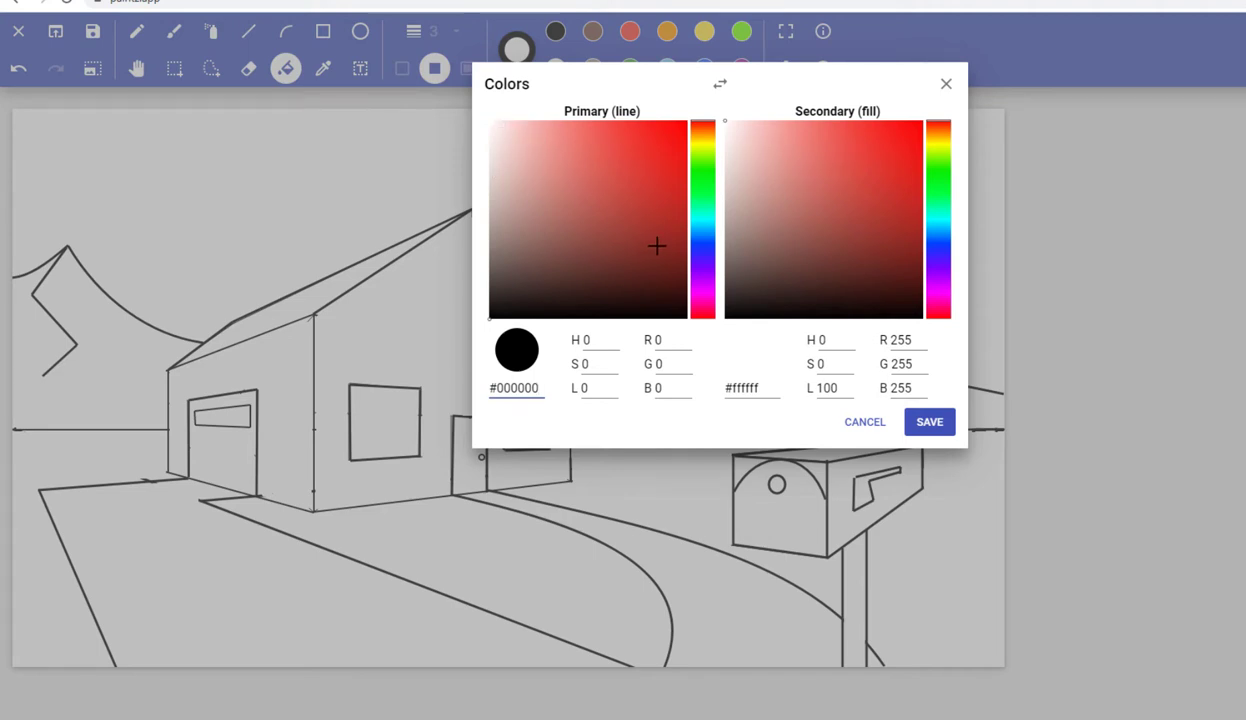
click(704, 160)
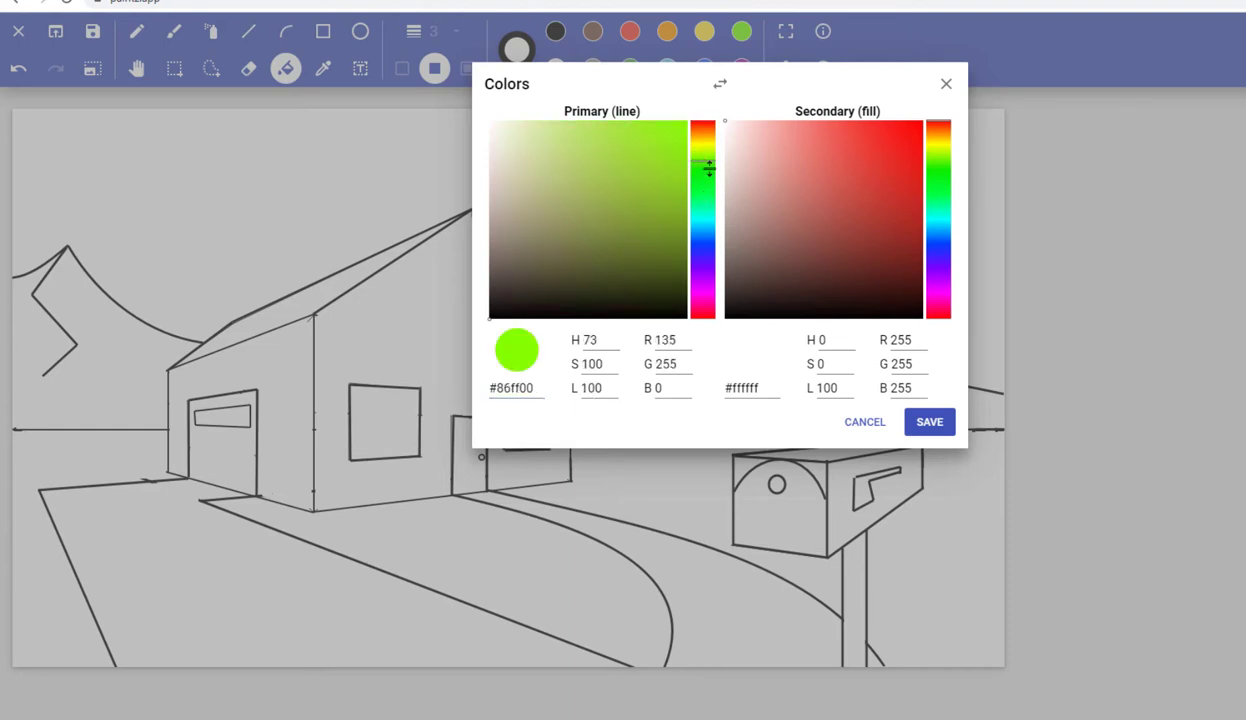
click(657, 130)
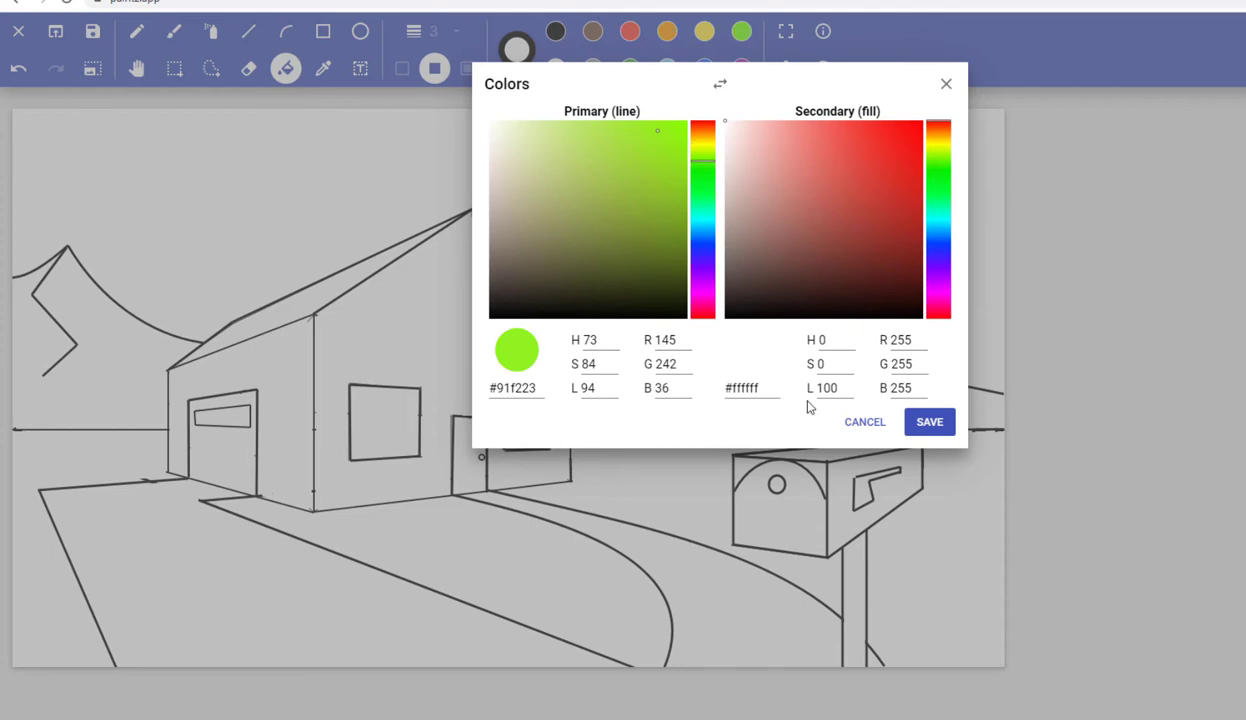
click(929, 422)
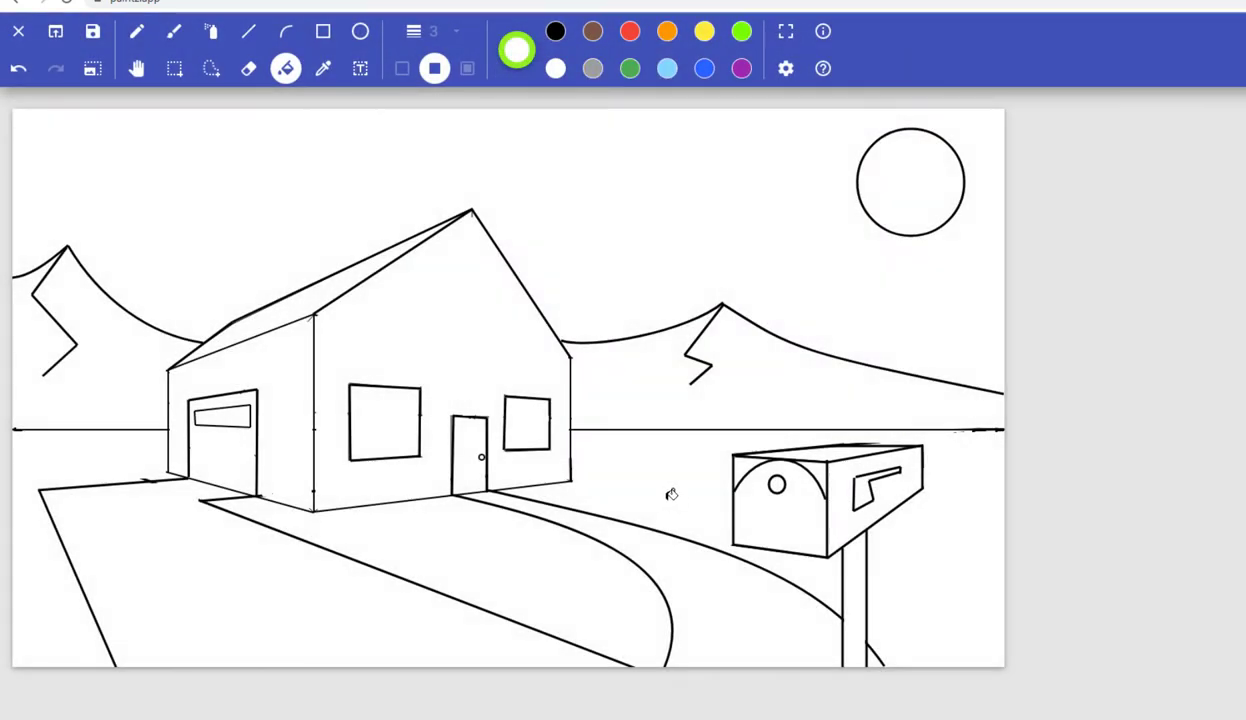
click(655, 462)
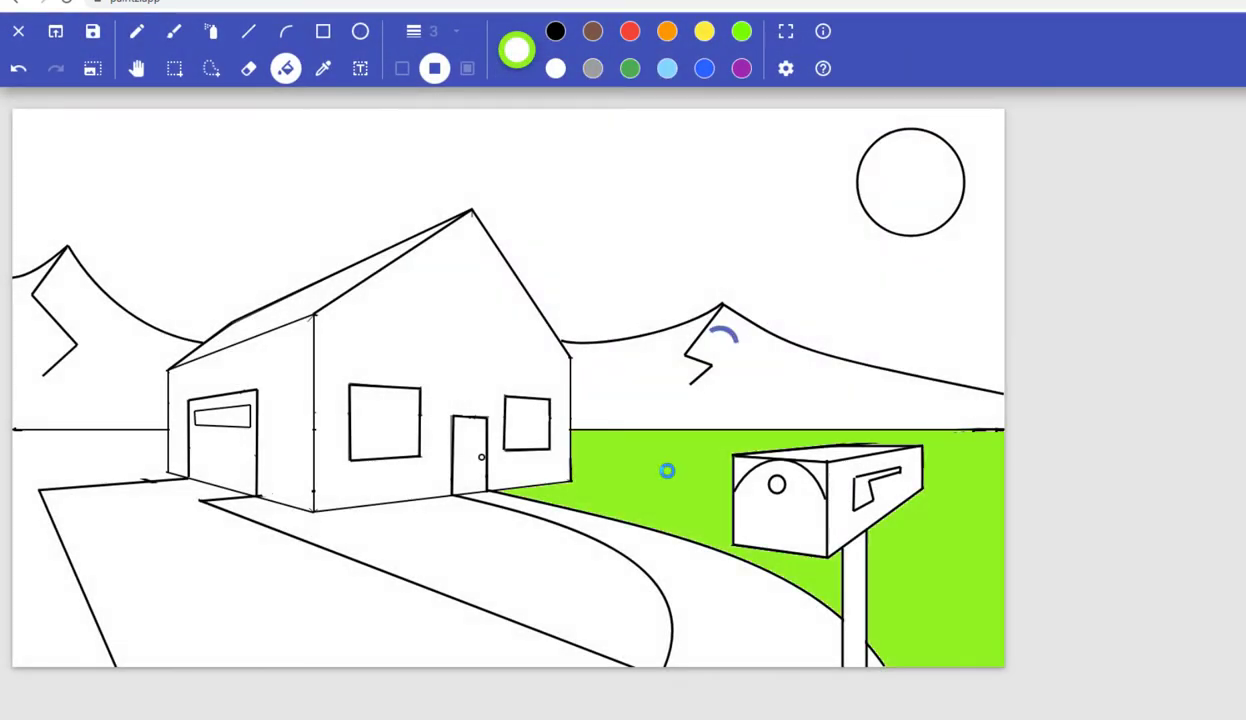
click(138, 452)
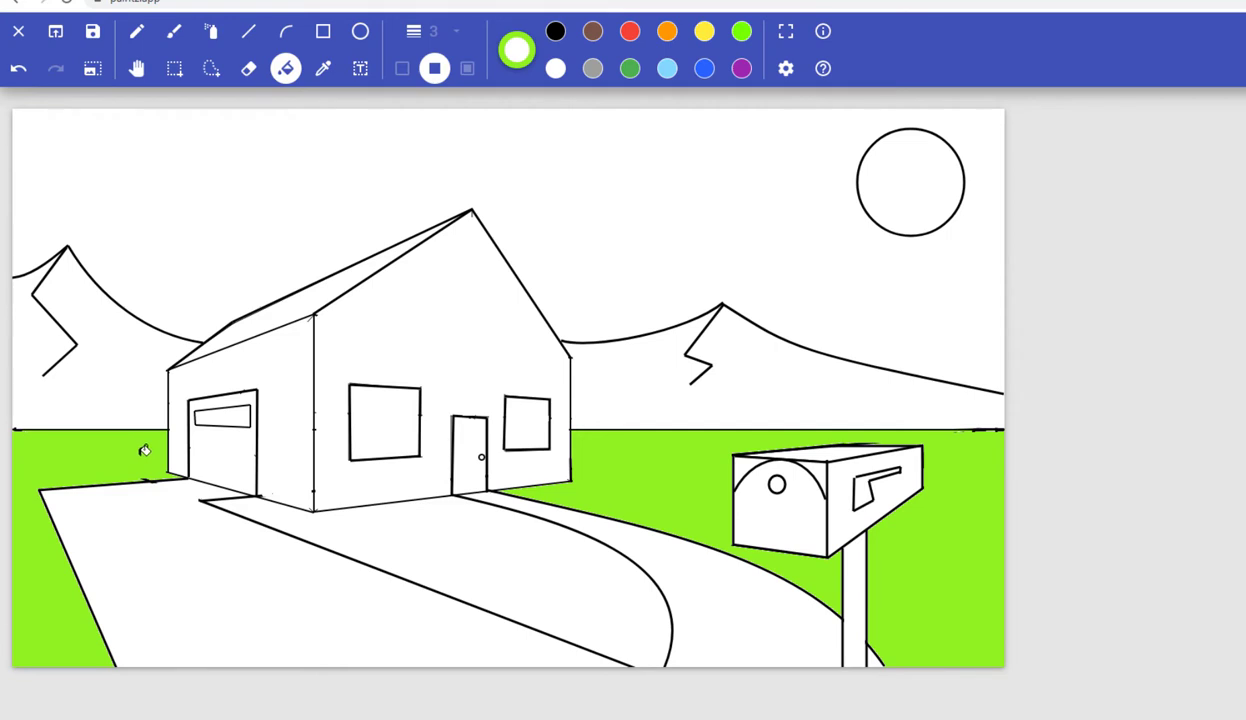
click(535, 541)
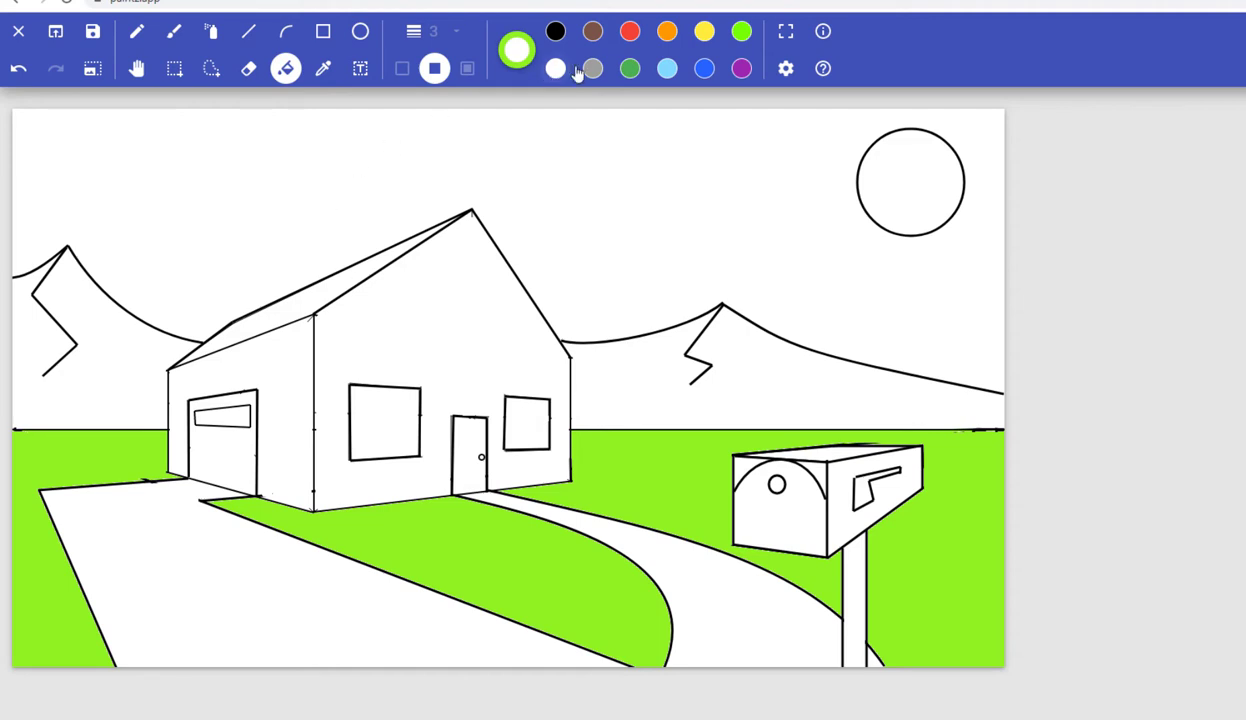
- Fill the sky behind the house and mountains with the medium blue palette color
click(705, 70)
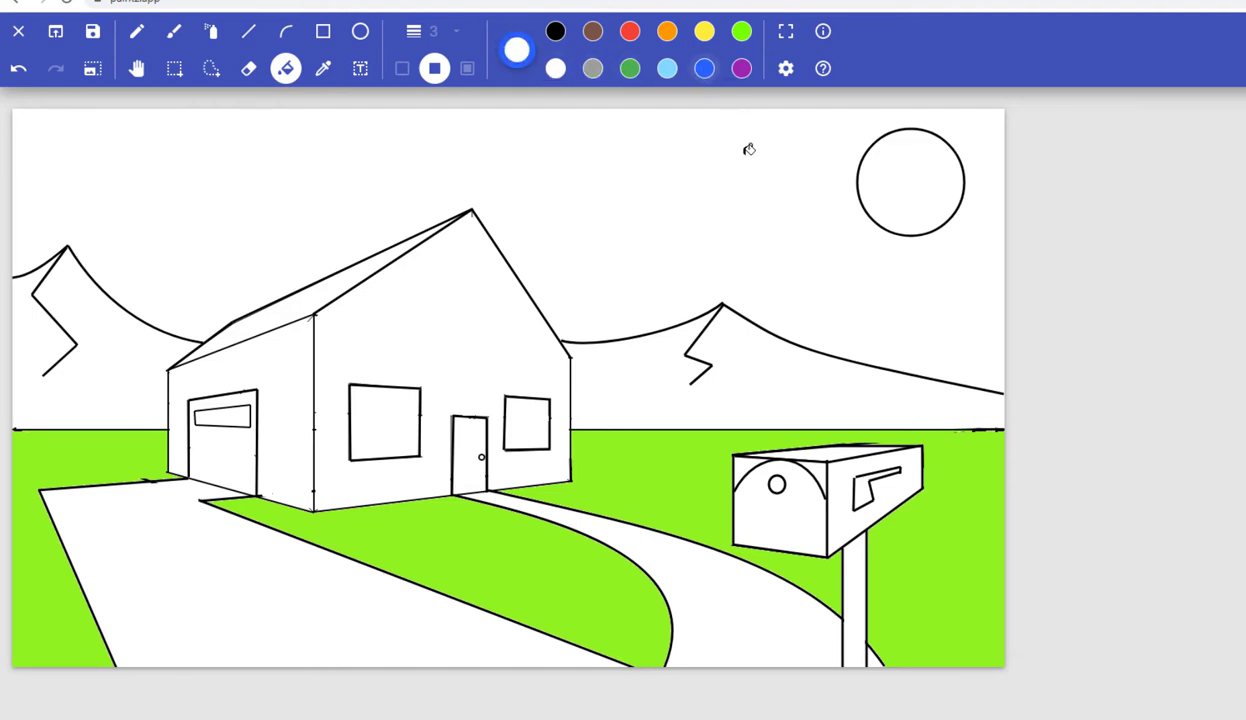
click(749, 149)
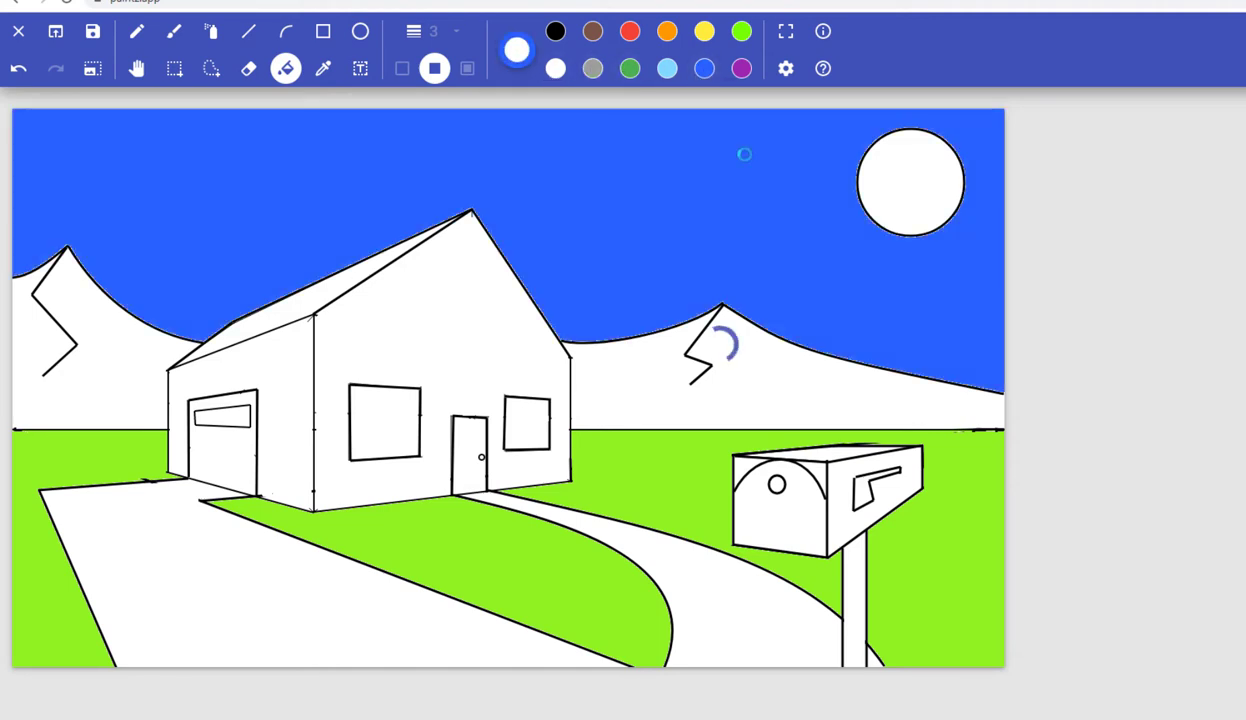
- Set the primary color to pale blue #b3dff3 and fill the circle in the sky
click(705, 32)
click(667, 69)
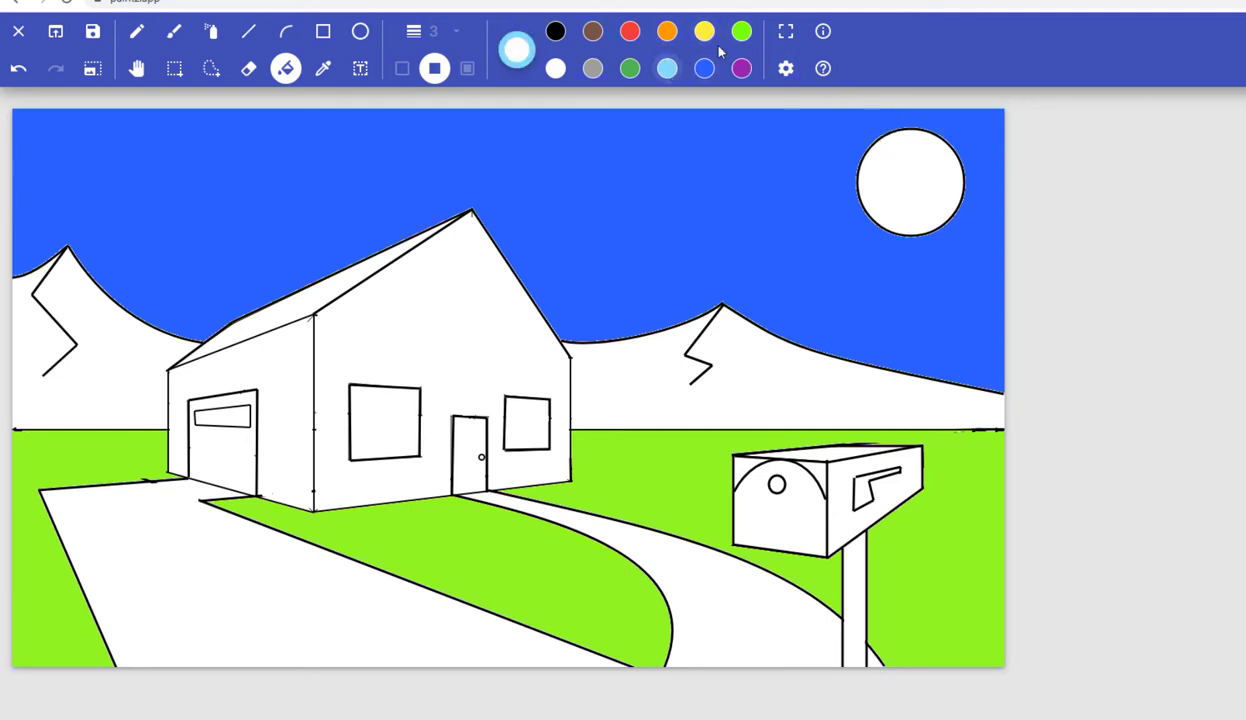
click(517, 50)
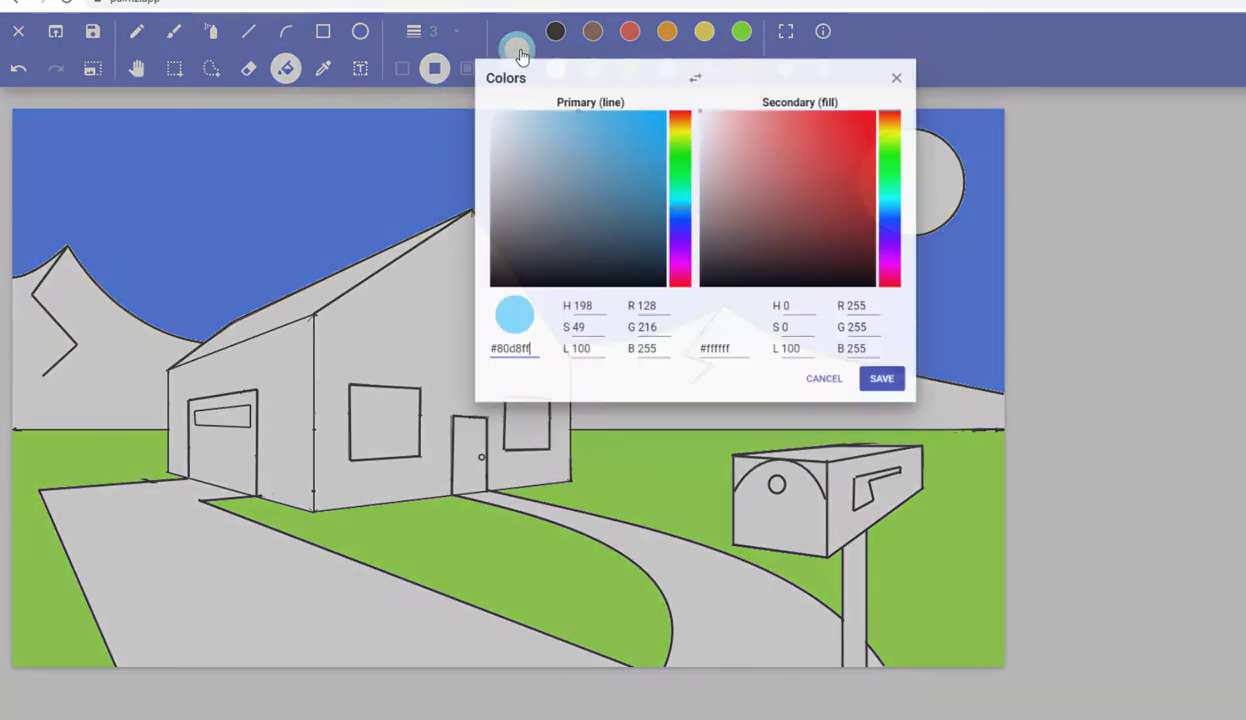
click(541, 129)
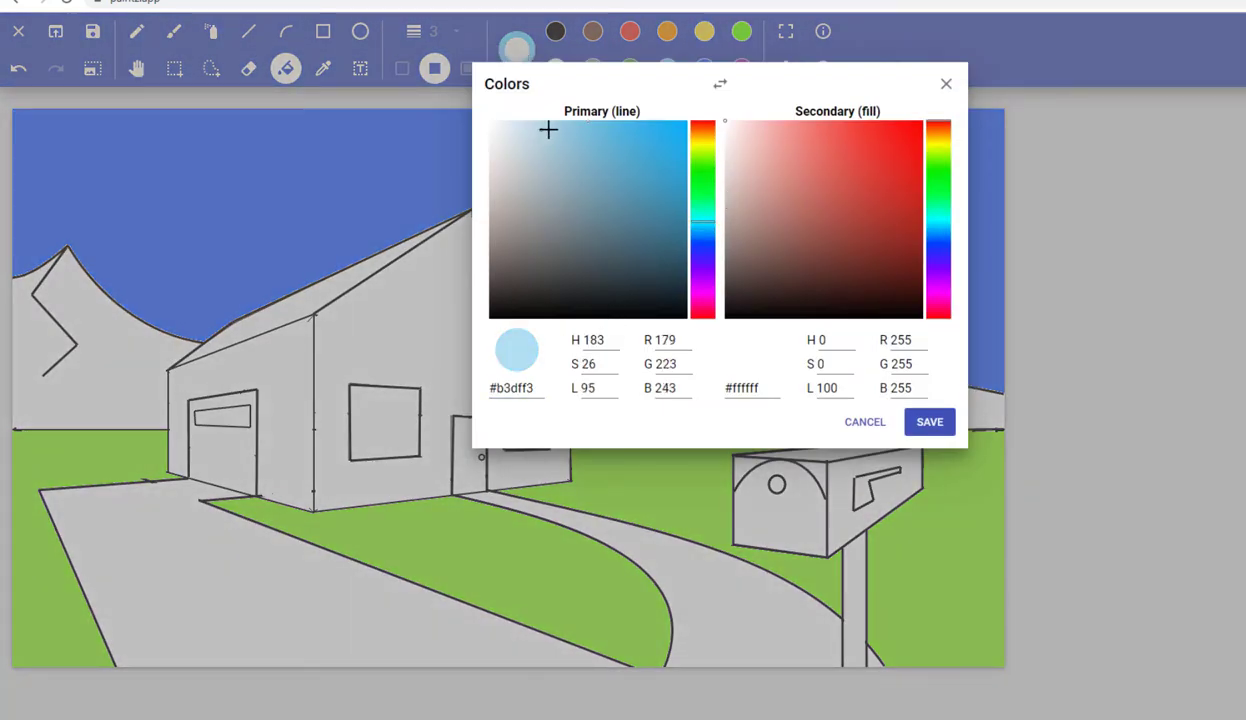
click(922, 423)
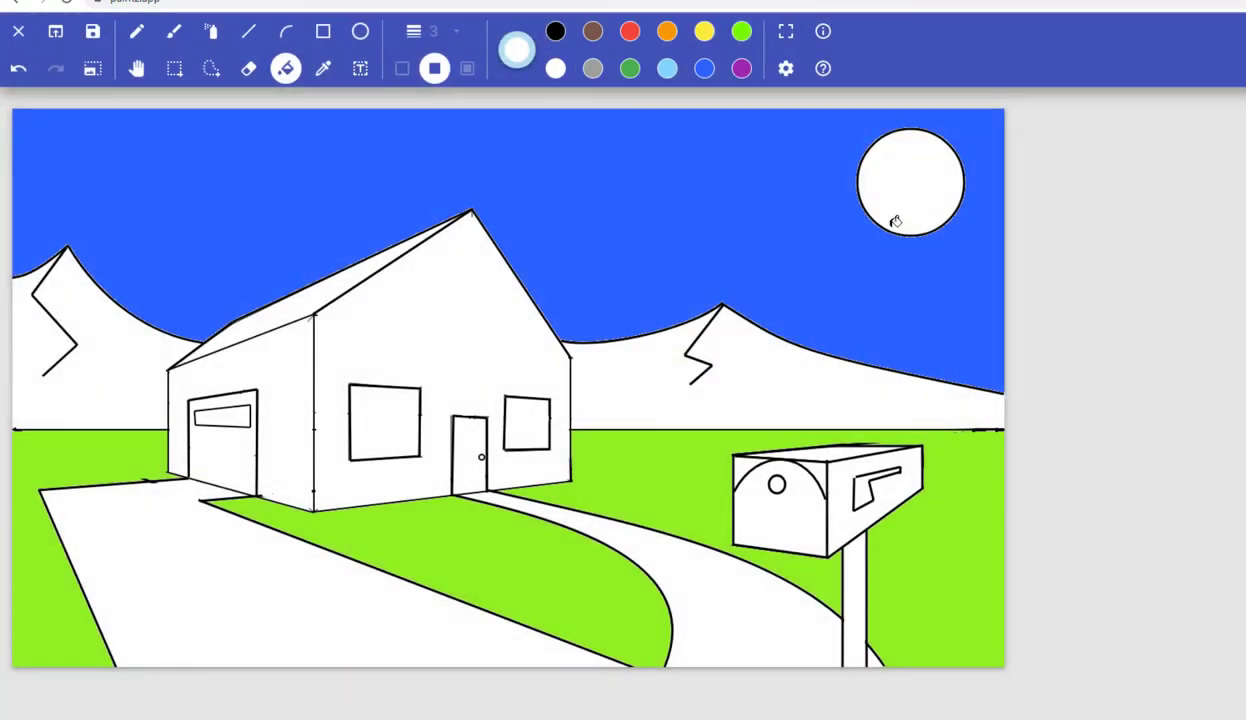
click(902, 190)
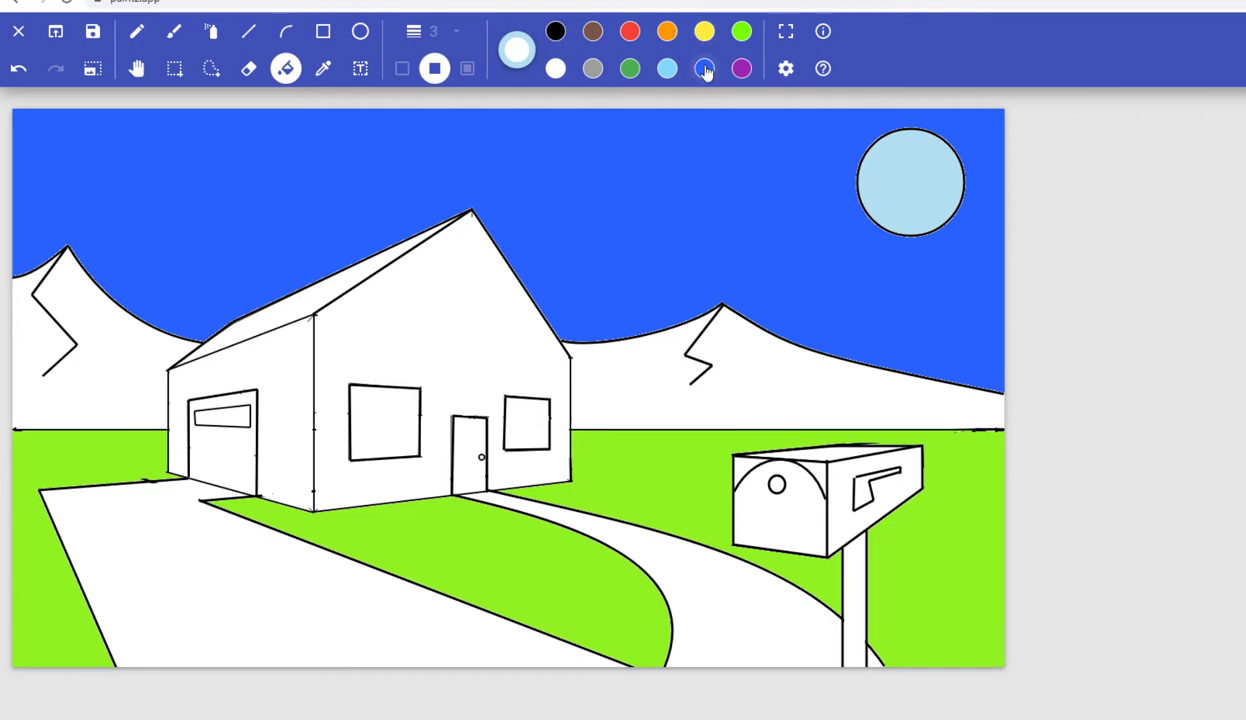
- Set the primary color to purple #7634db and fill the front gable wall of the house
click(518, 50)
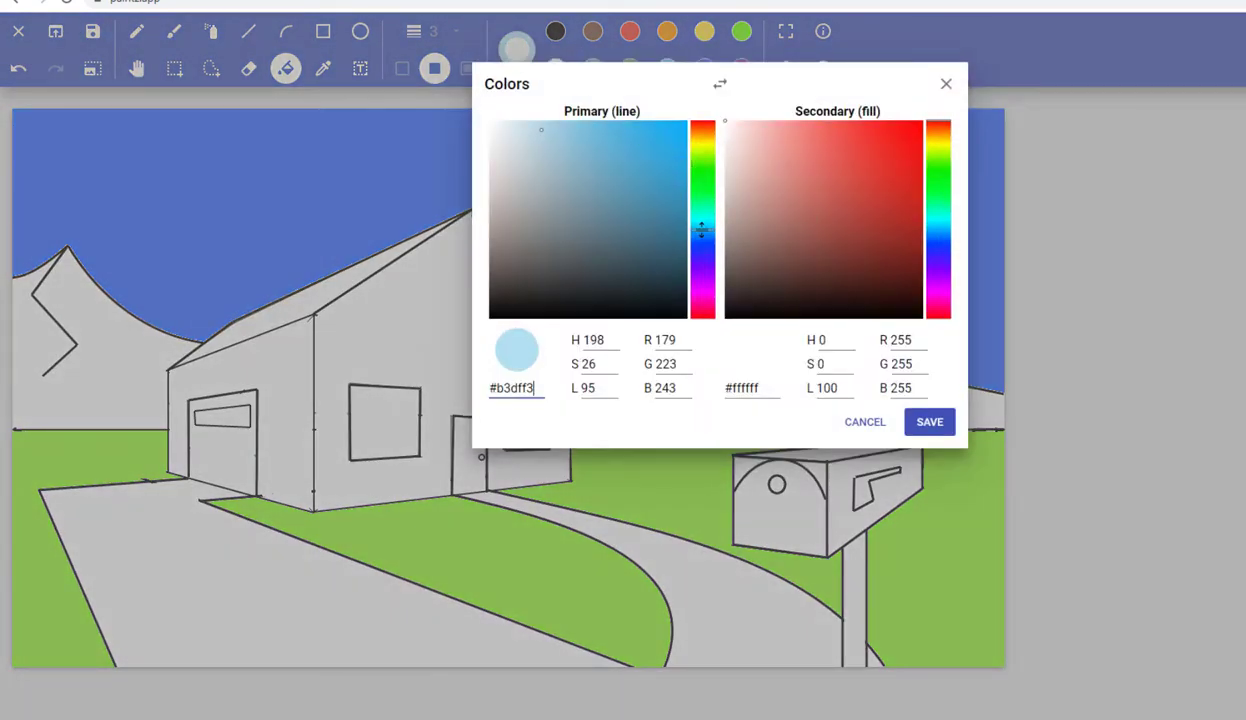
click(706, 258)
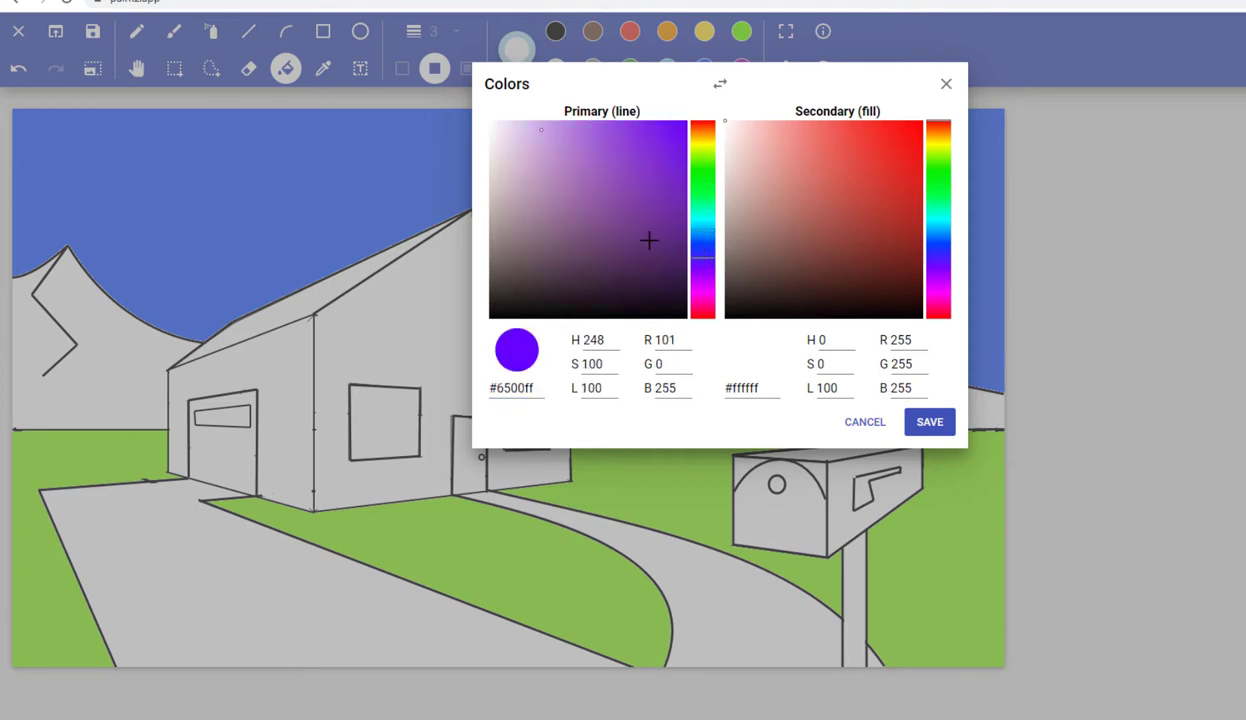
click(640, 150)
click(918, 422)
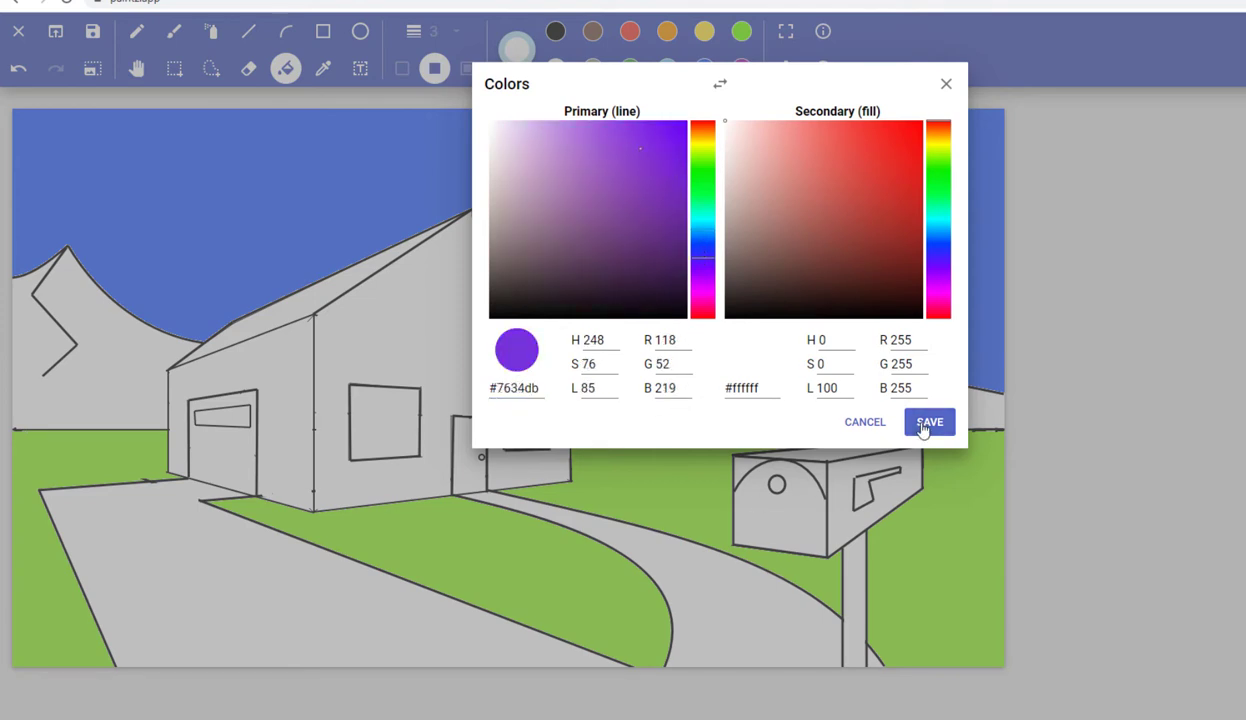
click(483, 370)
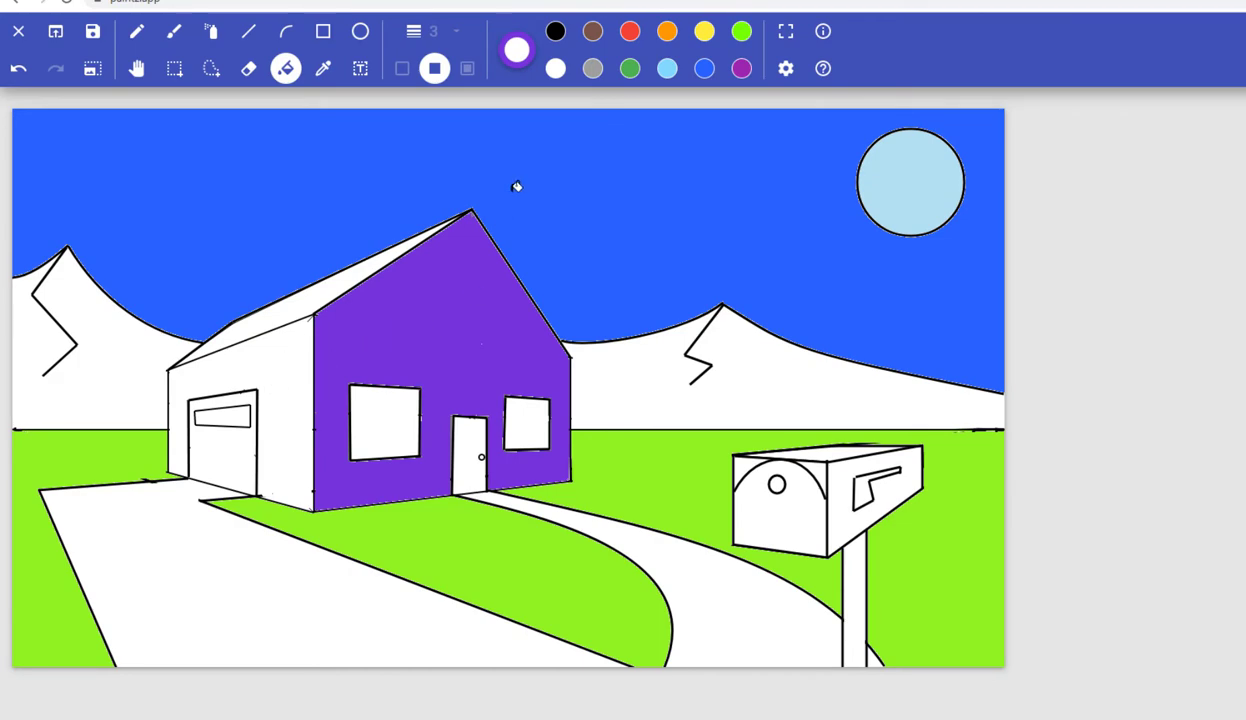
click(516, 50)
click(697, 290)
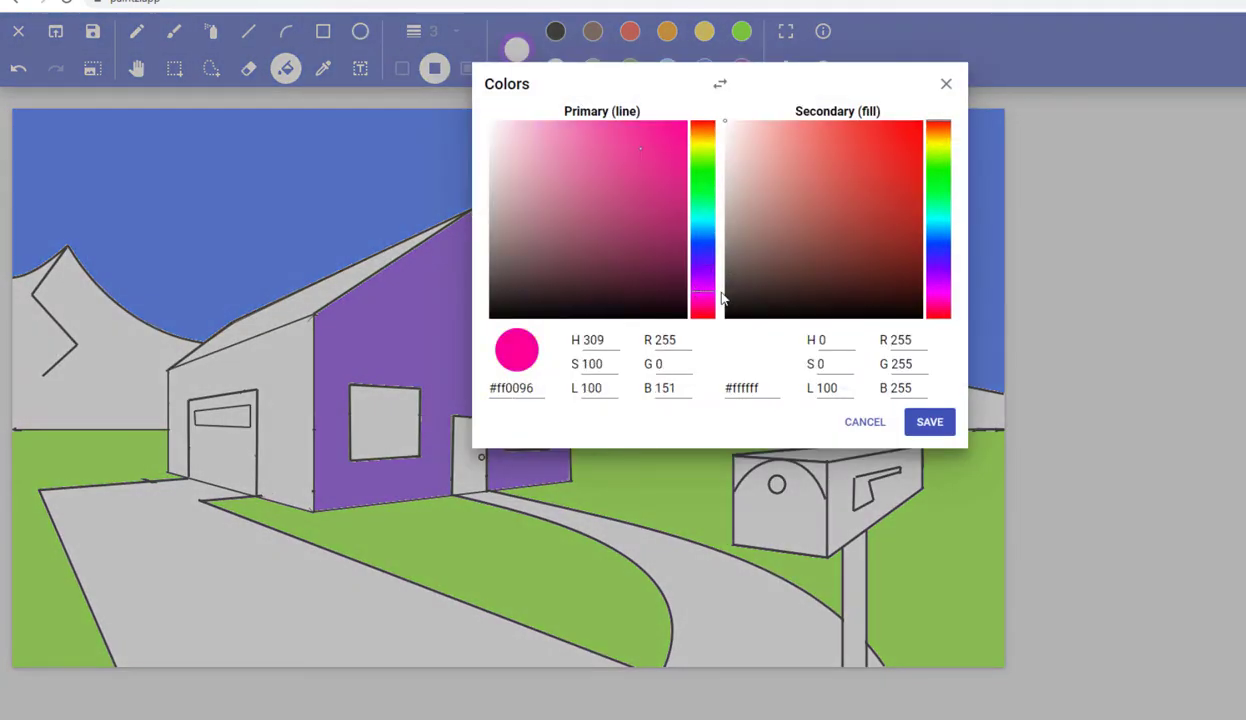
click(446, 318)
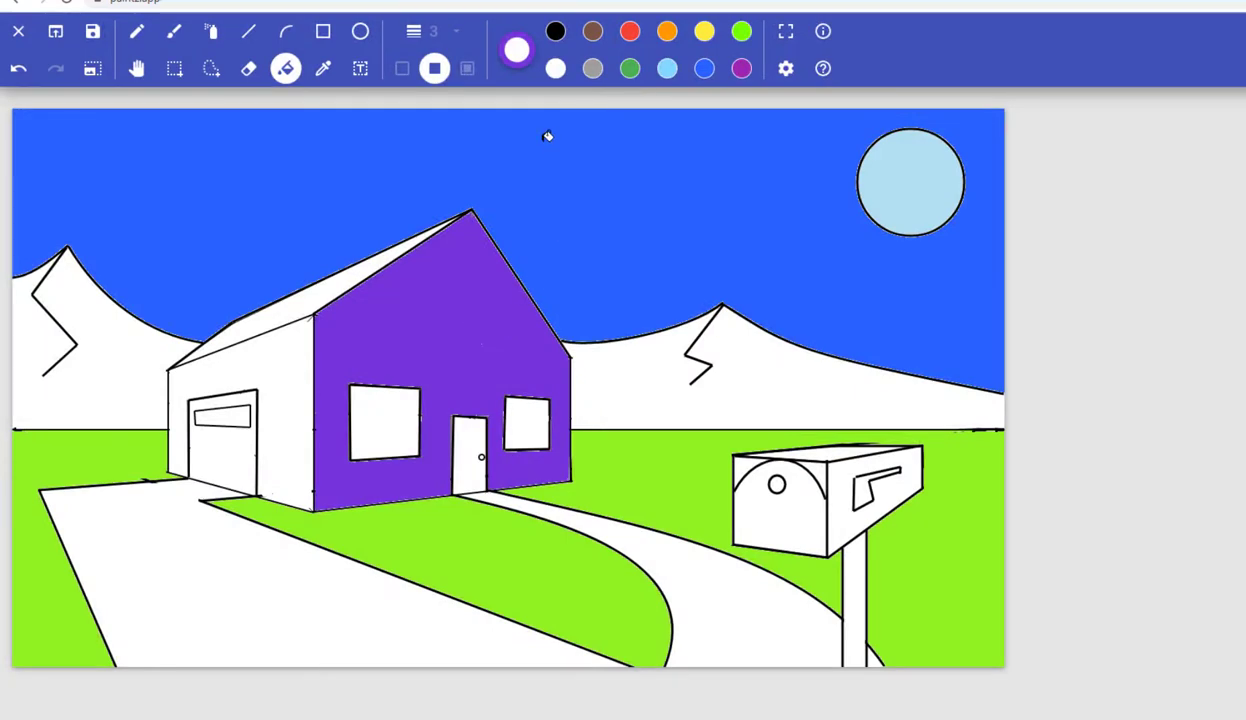
- Set the primary color to pink #ef677d and fill the front gable wall and the garage-side wall
click(516, 50)
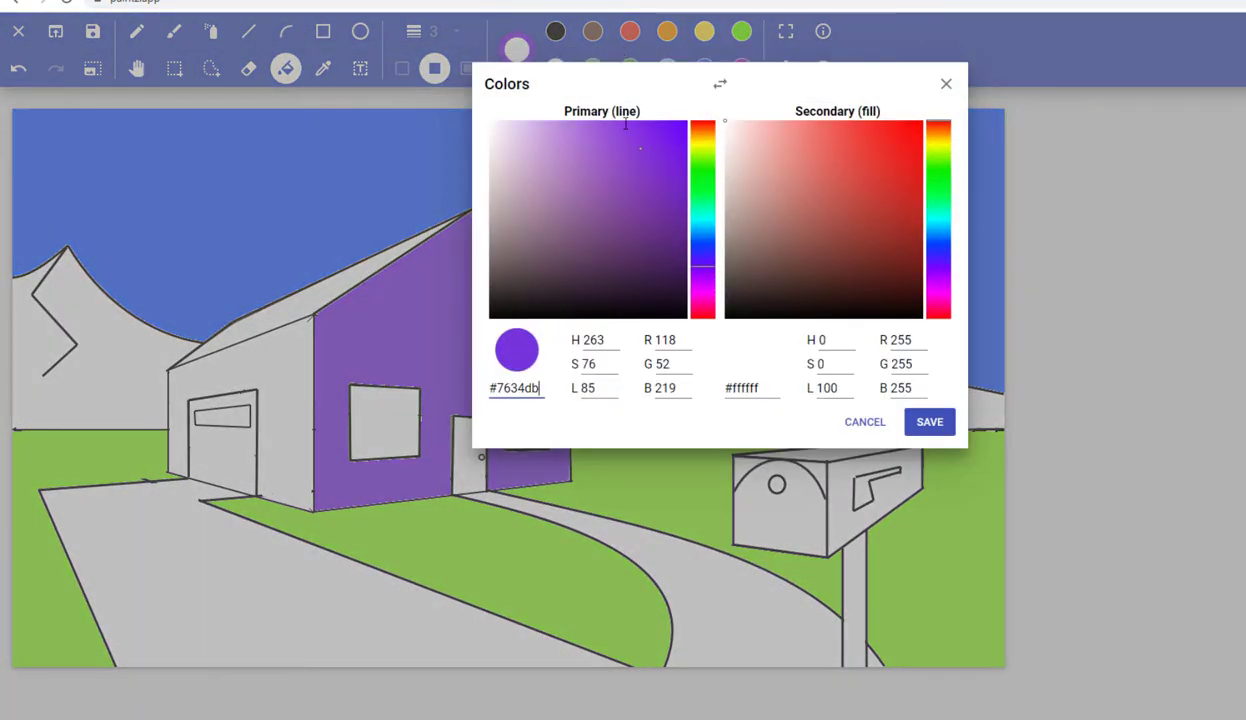
click(705, 281)
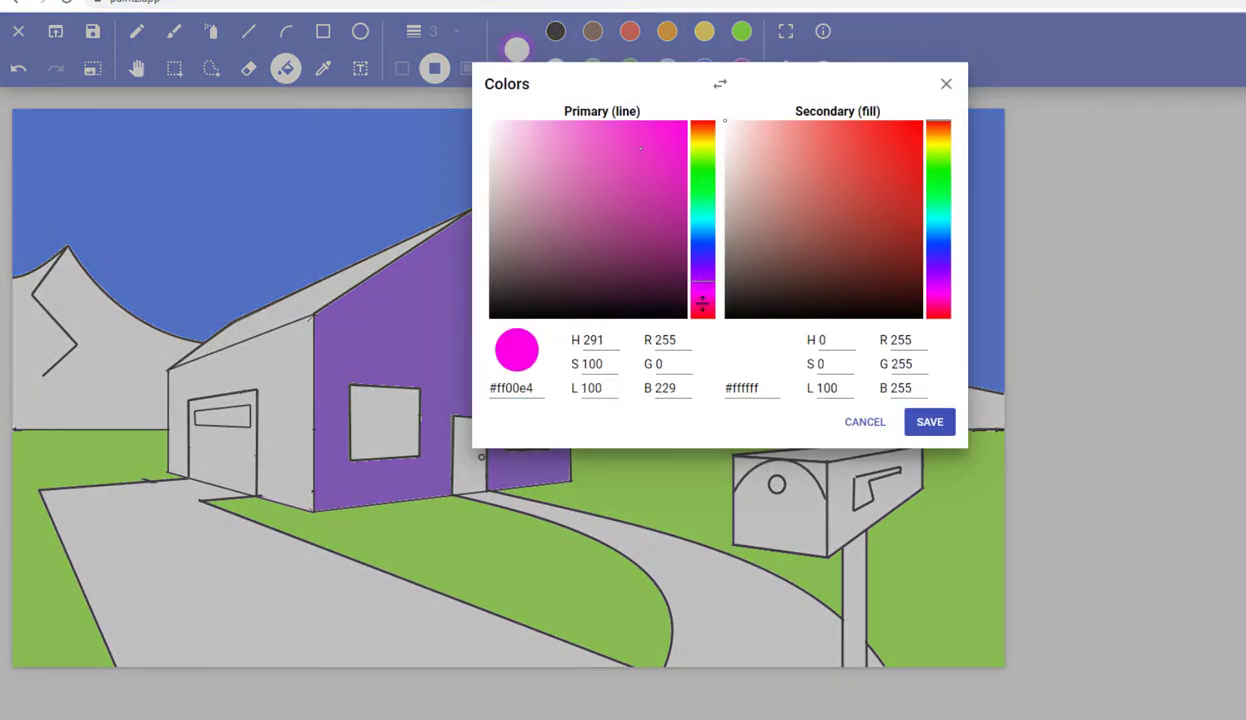
click(703, 305)
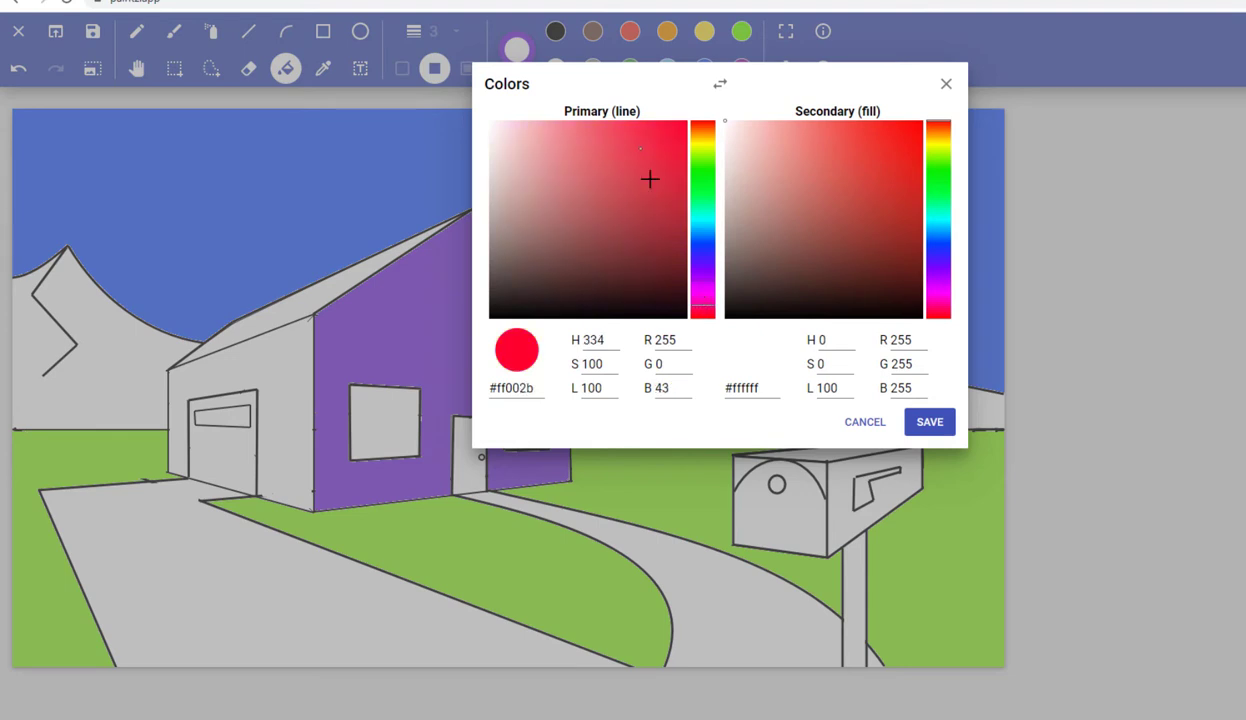
click(601, 133)
click(904, 421)
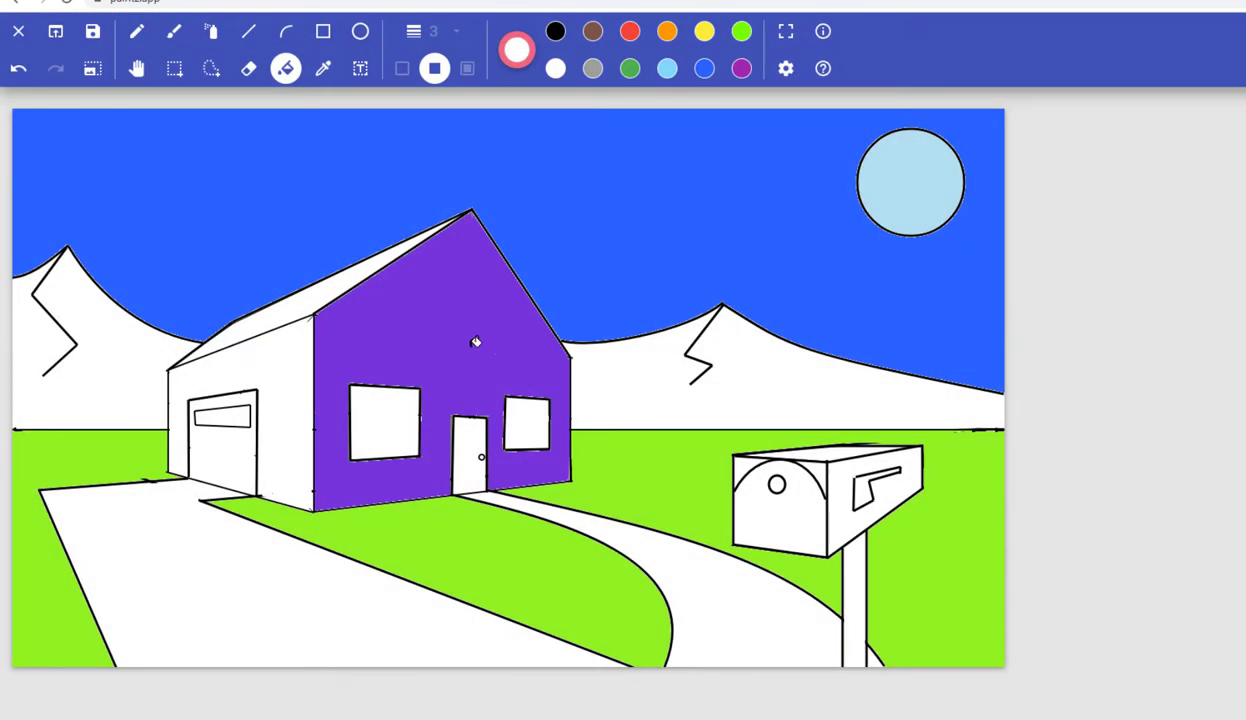
click(463, 333)
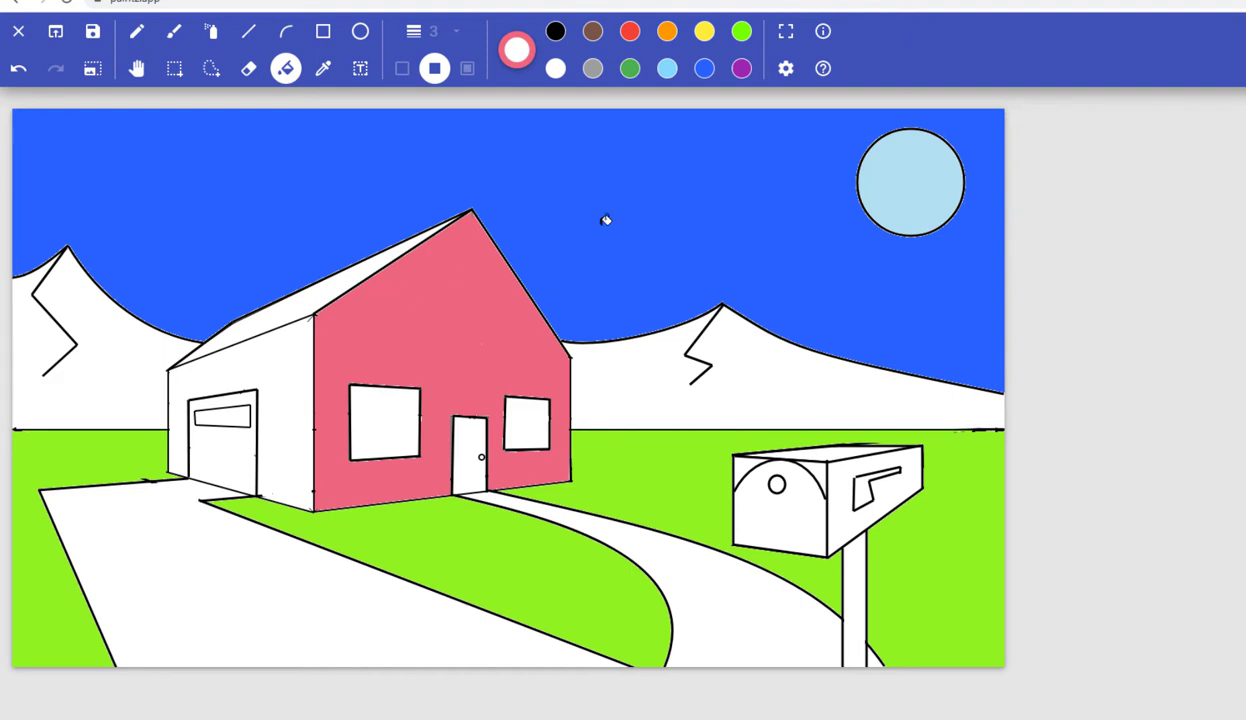
click(292, 360)
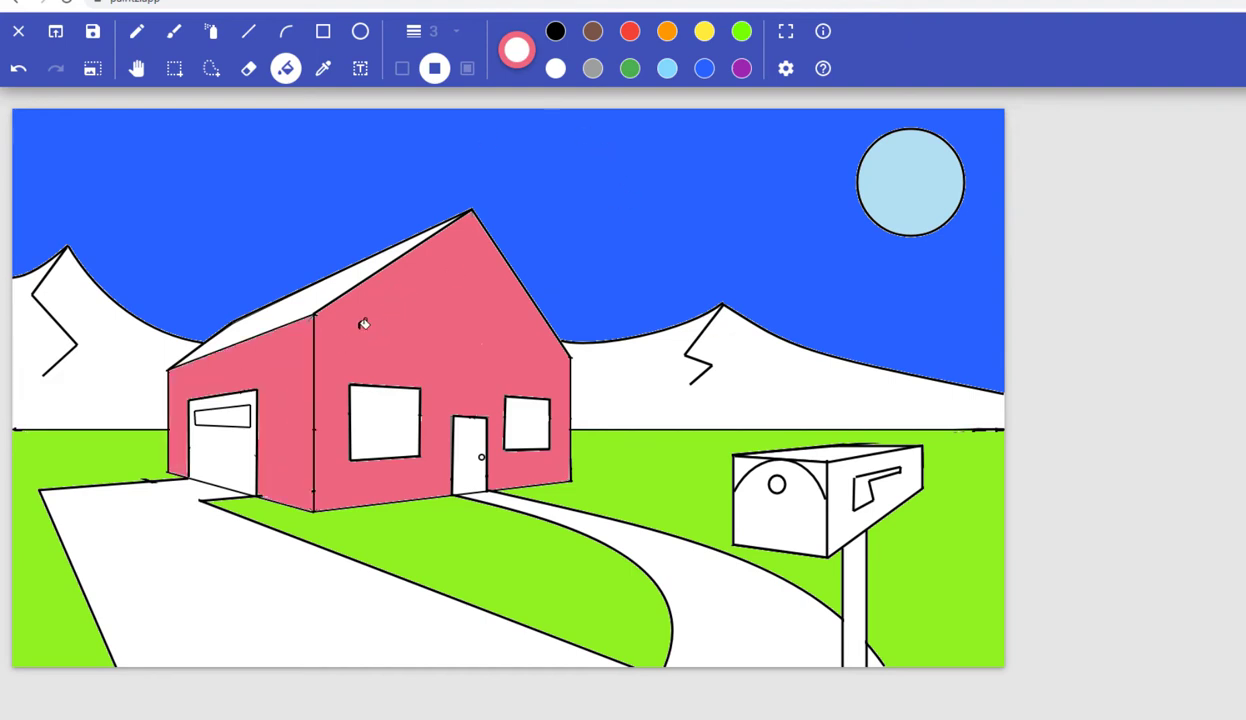
- Darken the primary color to #bc3e52 and fill the garage-side wall to shade it
click(516, 50)
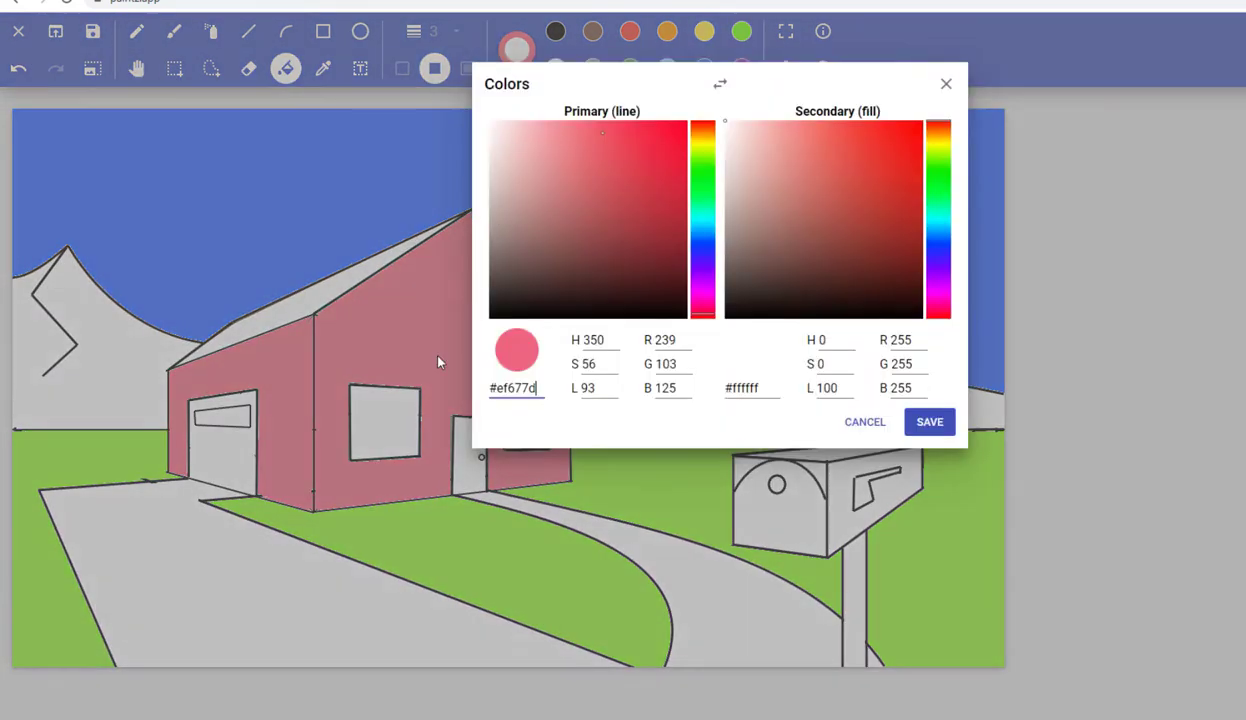
click(620, 174)
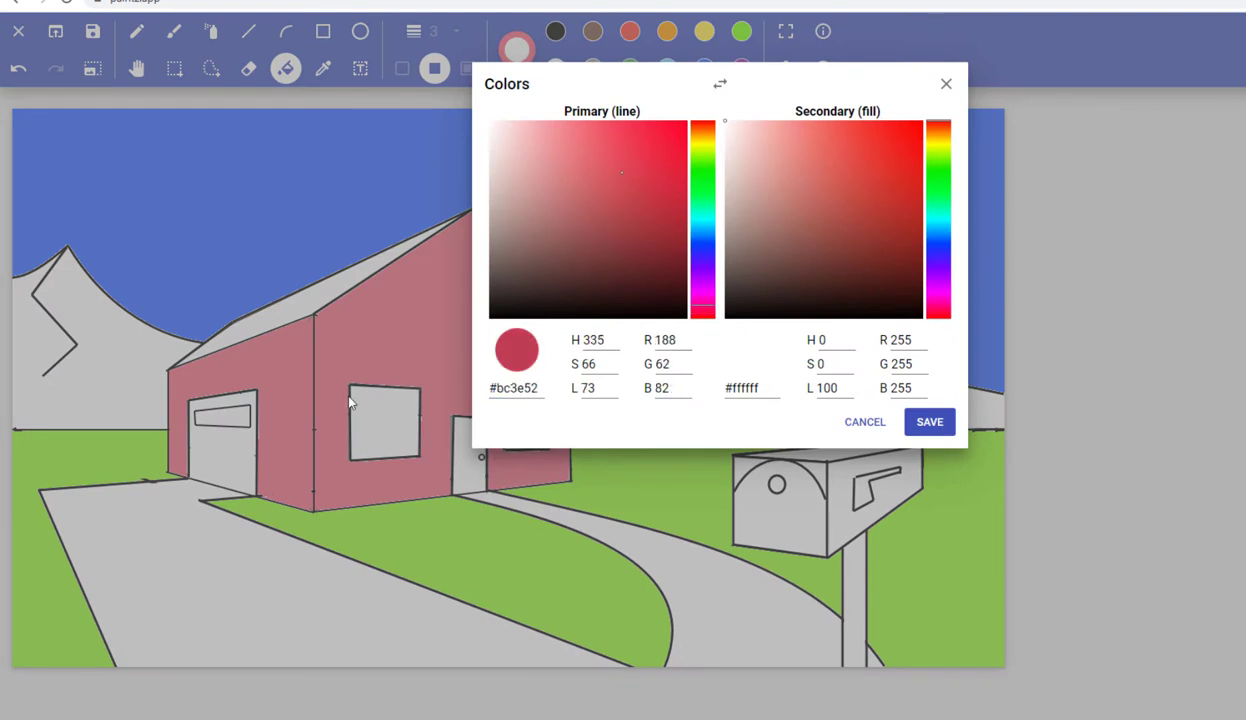
click(918, 423)
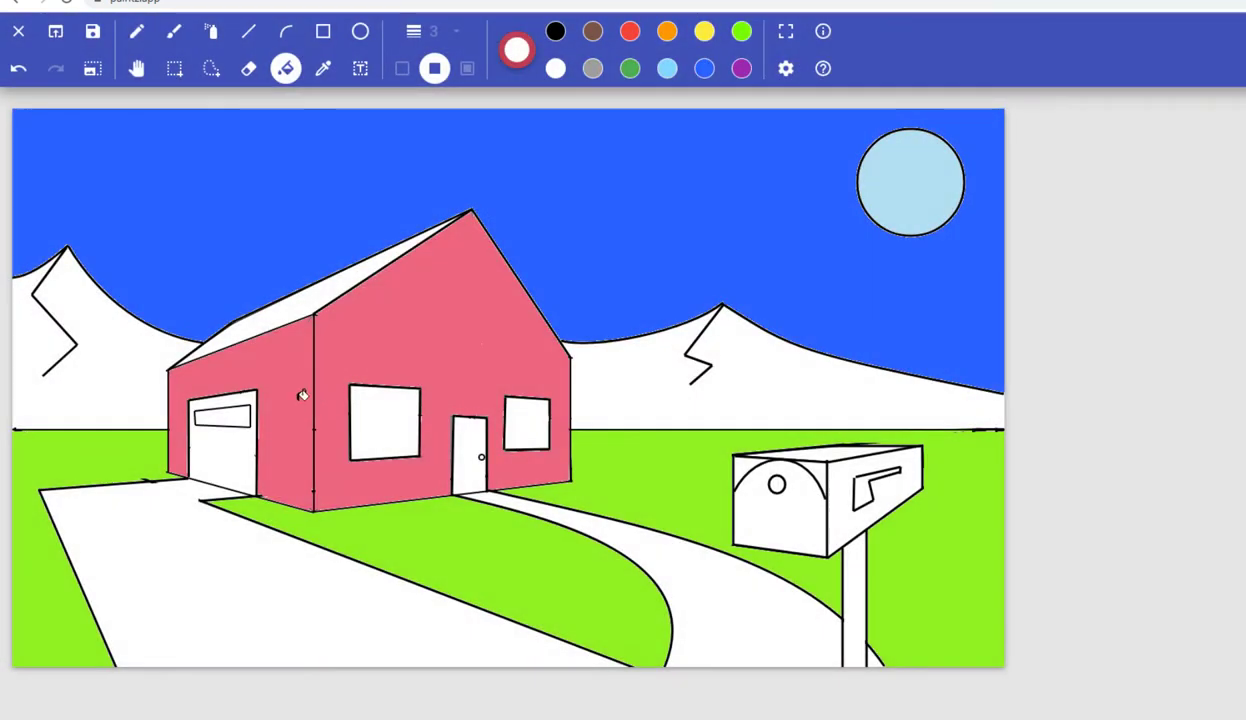
click(305, 390)
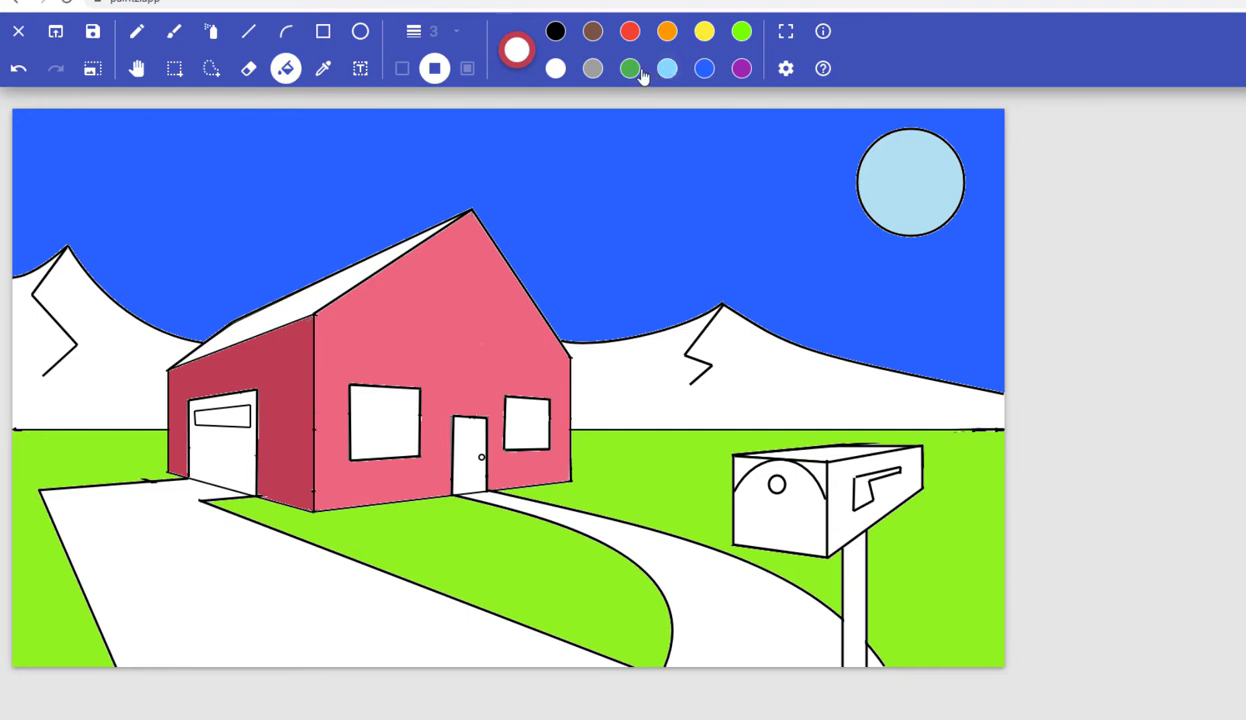
- Set the primary color to blue #2558c2 and fill the garage door and the roof
click(516, 51)
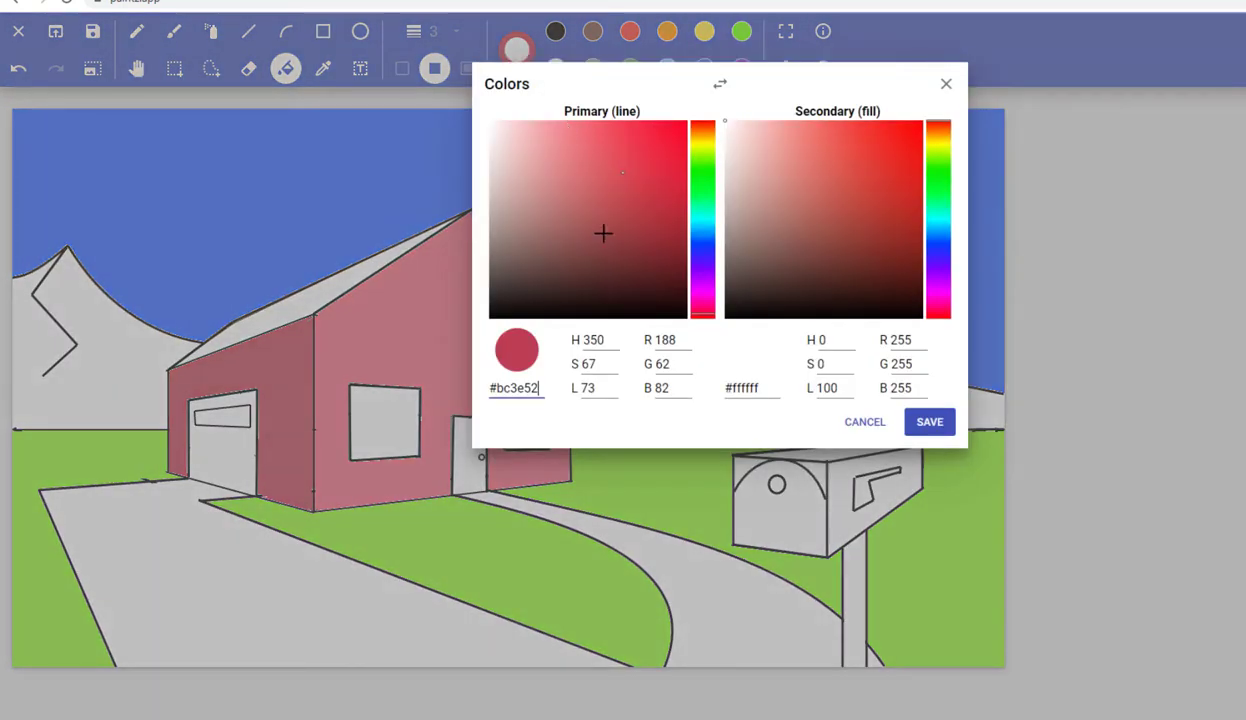
click(699, 233)
click(650, 167)
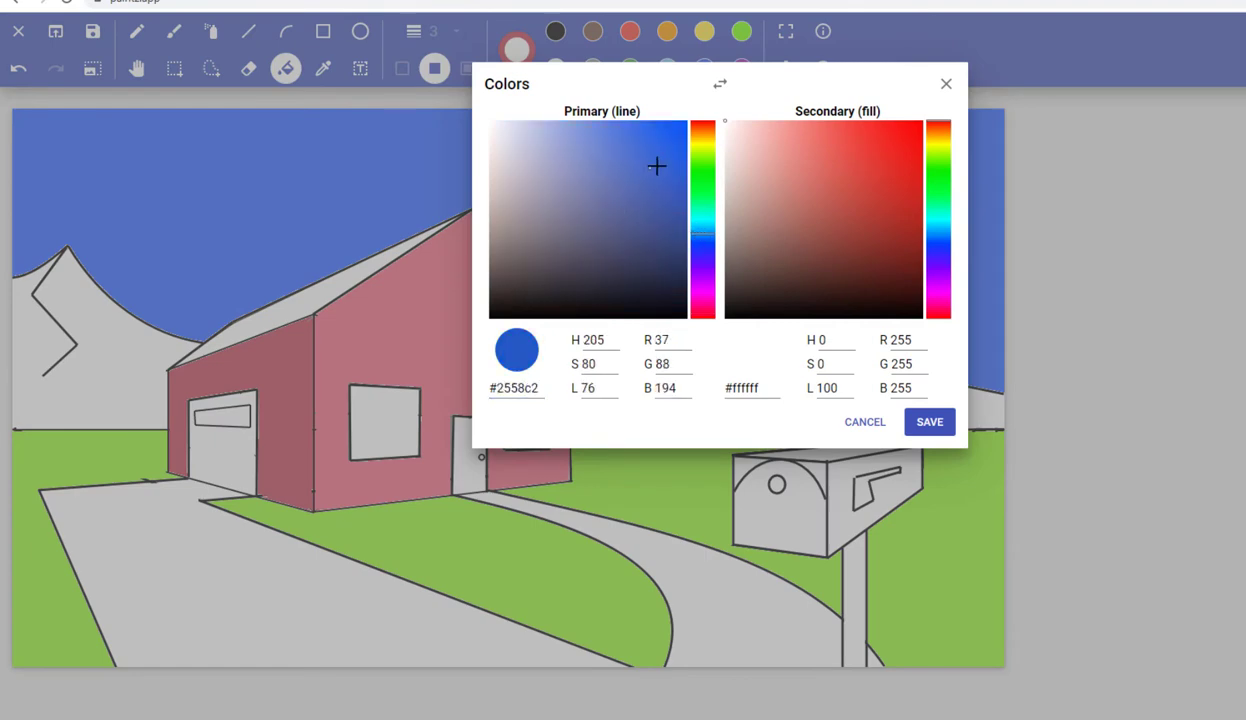
click(915, 420)
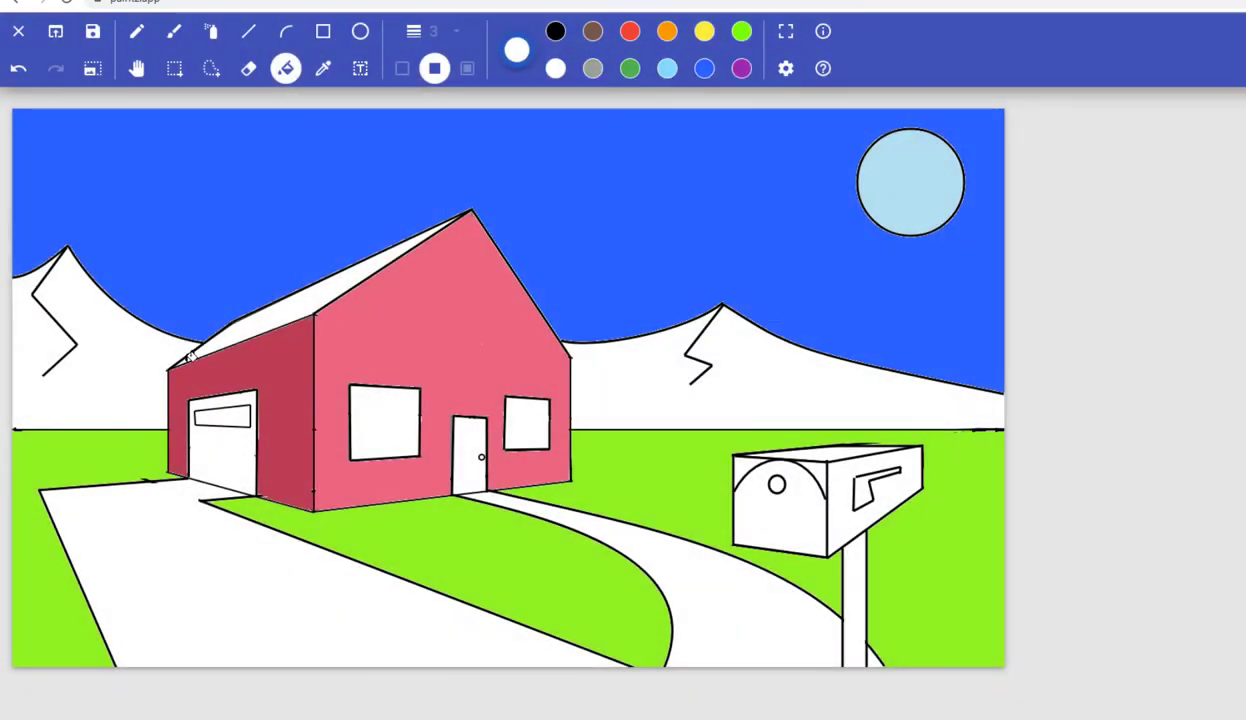
click(235, 437)
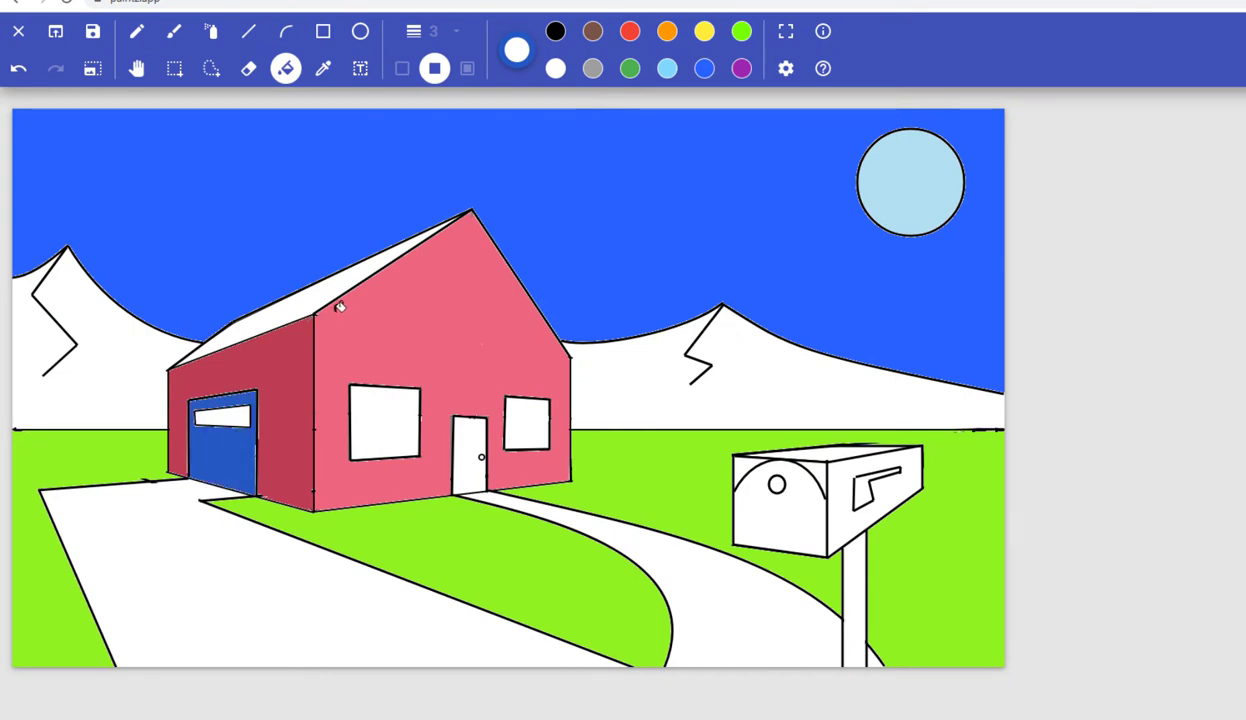
click(286, 301)
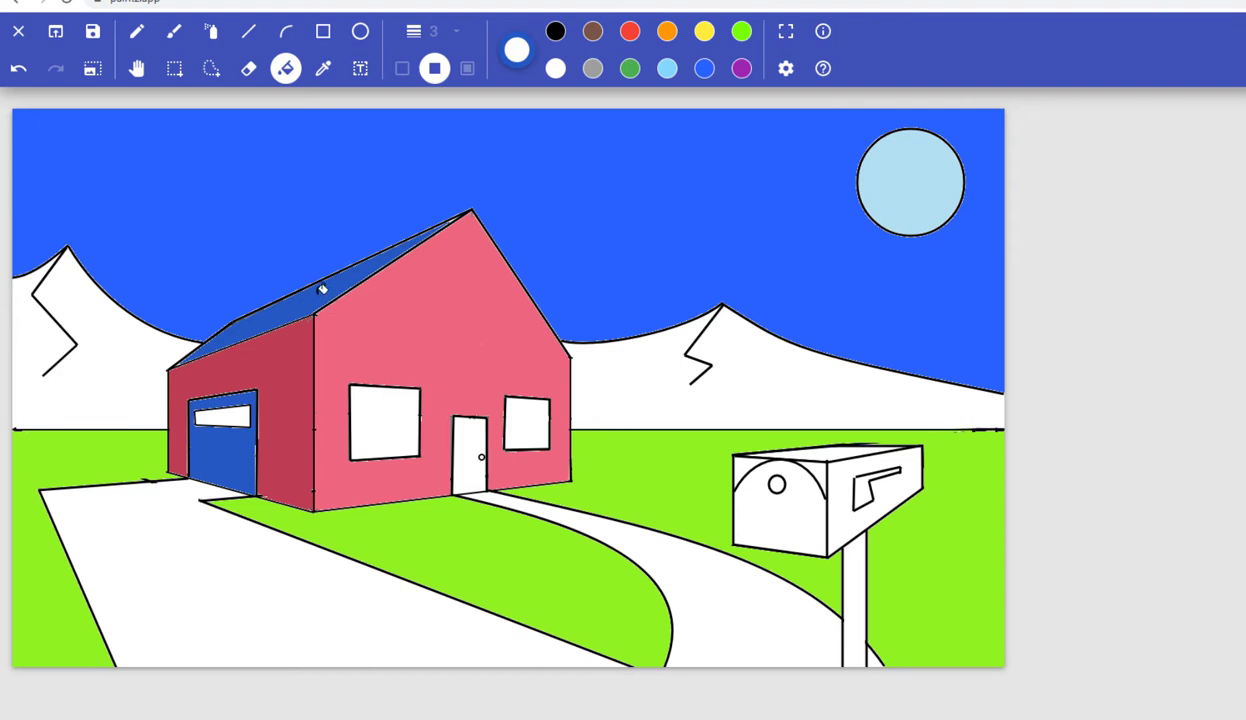
- Set the primary color to navy #092660 and refill the roof
click(516, 48)
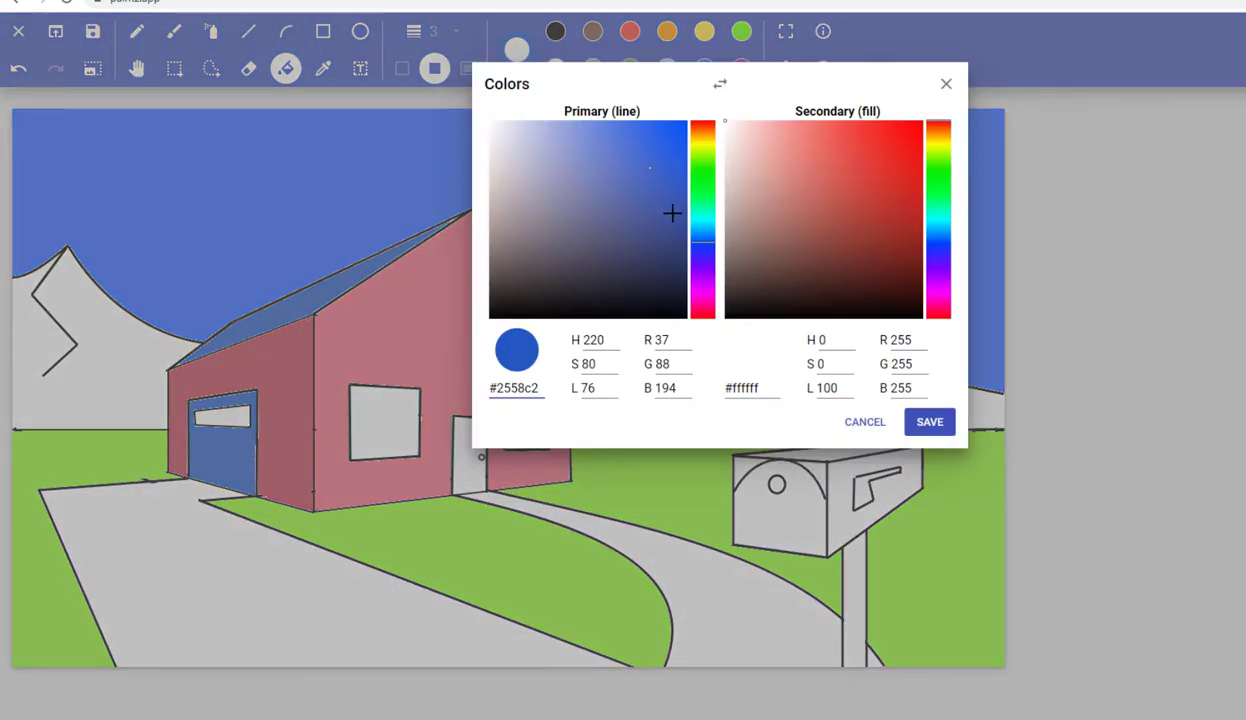
drag(673, 211, 667, 243)
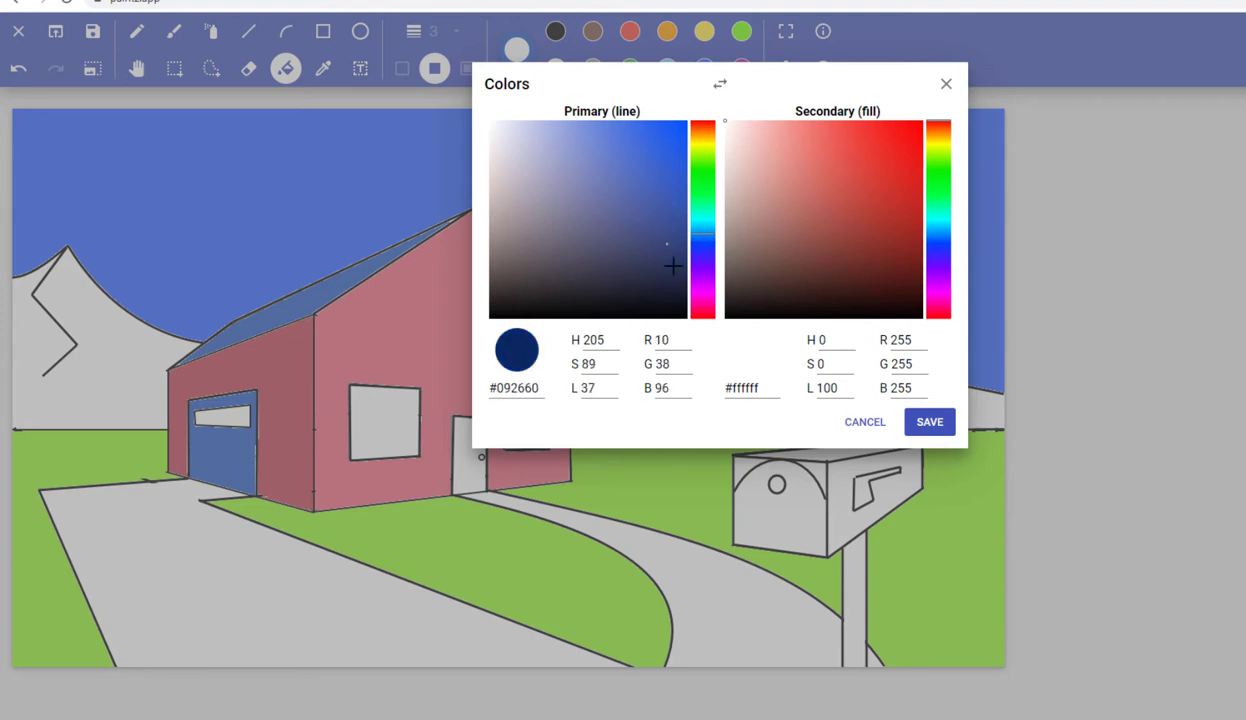
click(928, 433)
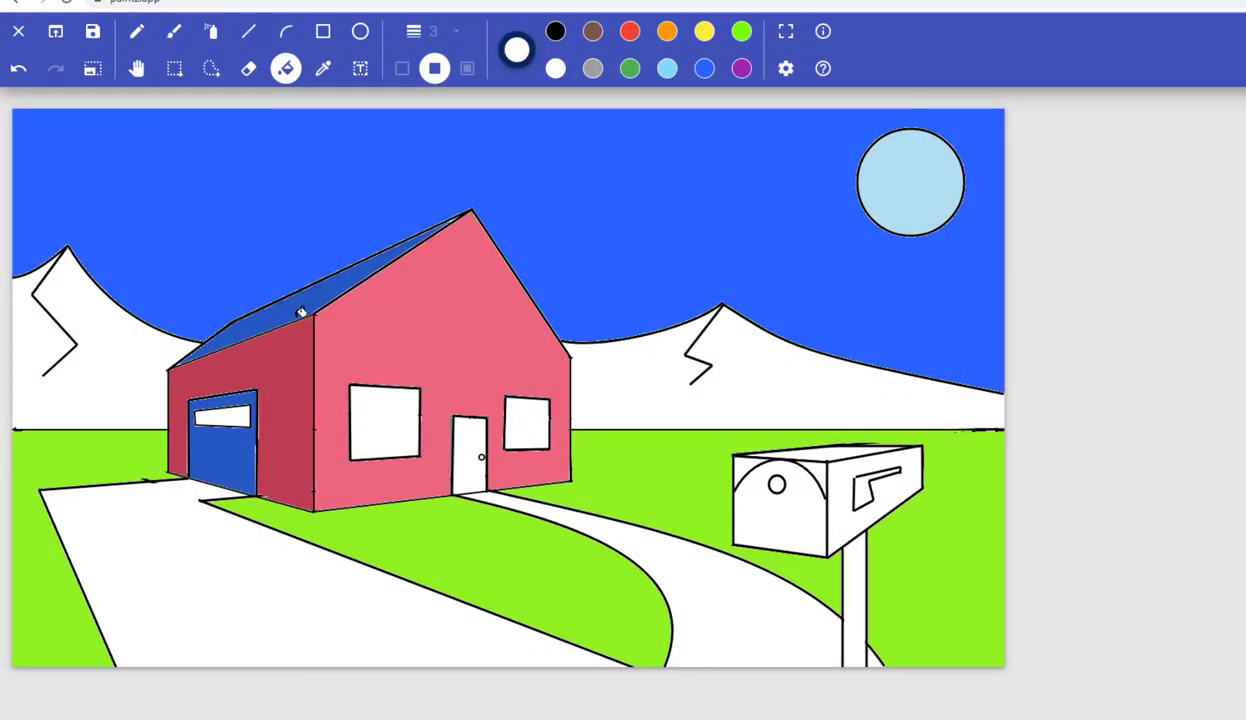
click(291, 302)
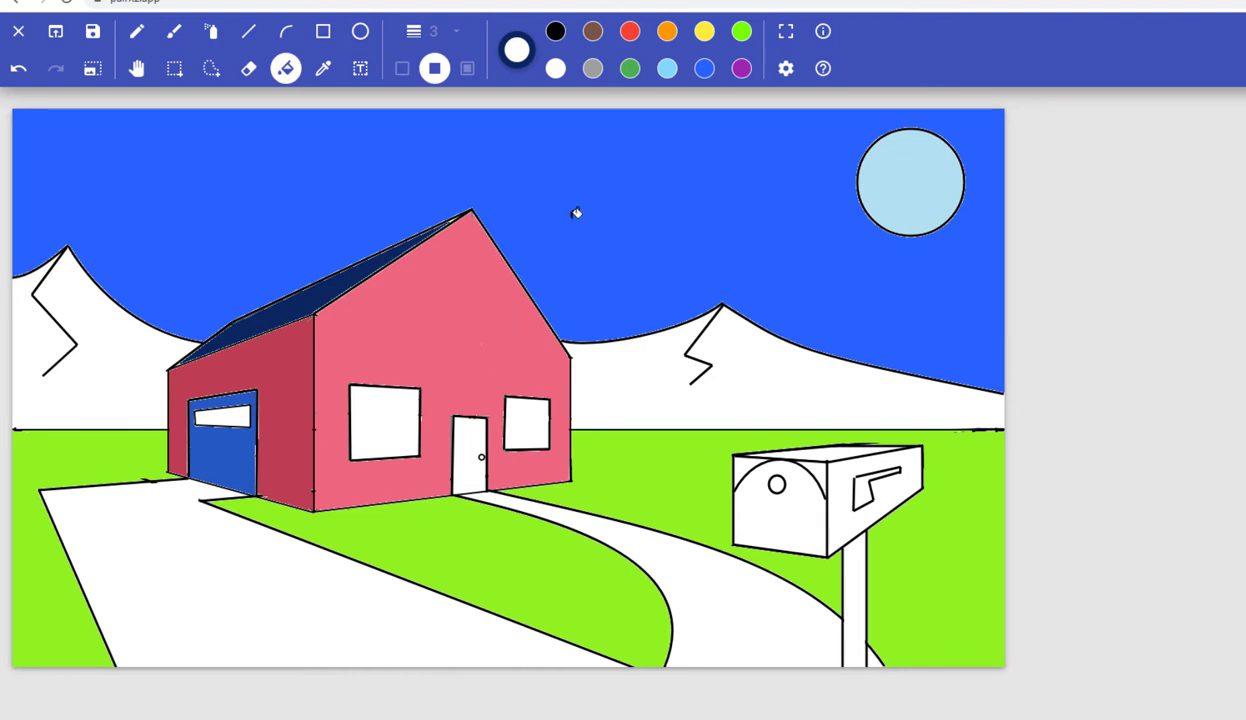
- Fill the two front windows of the house with the yellow palette color
click(702, 32)
click(407, 431)
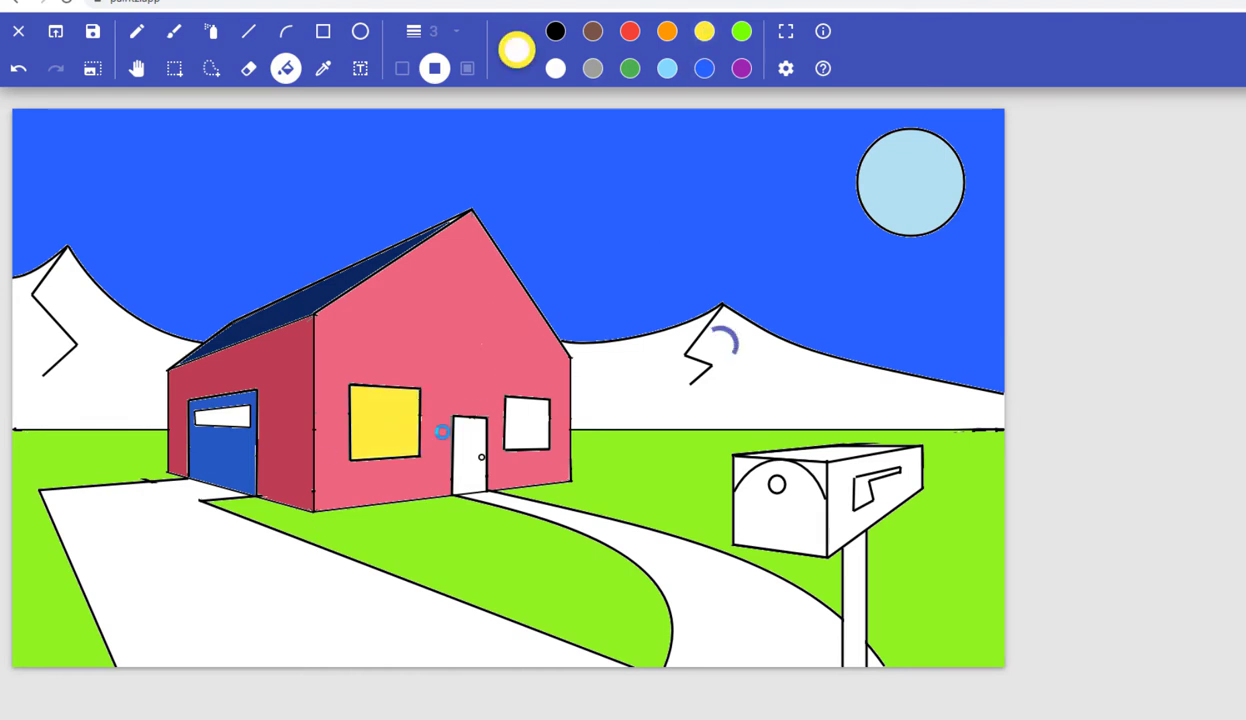
click(525, 426)
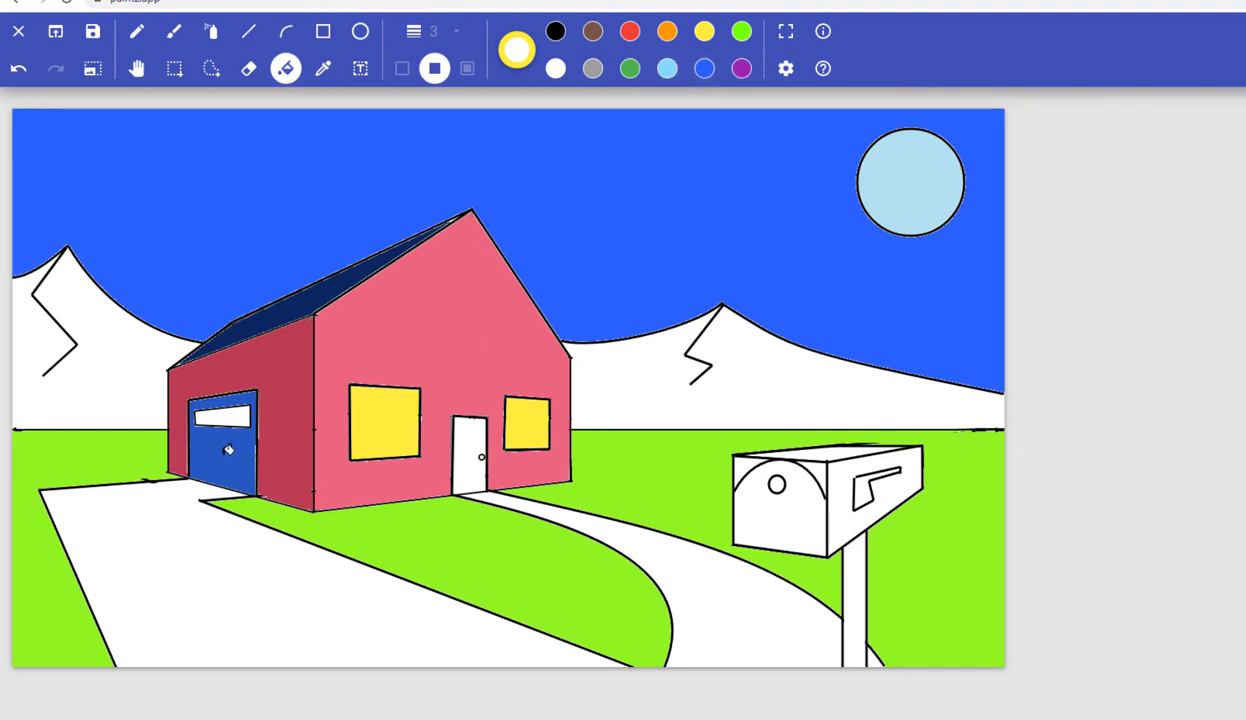
- Sample the blue of the garage door and fill the front door with it
click(323, 70)
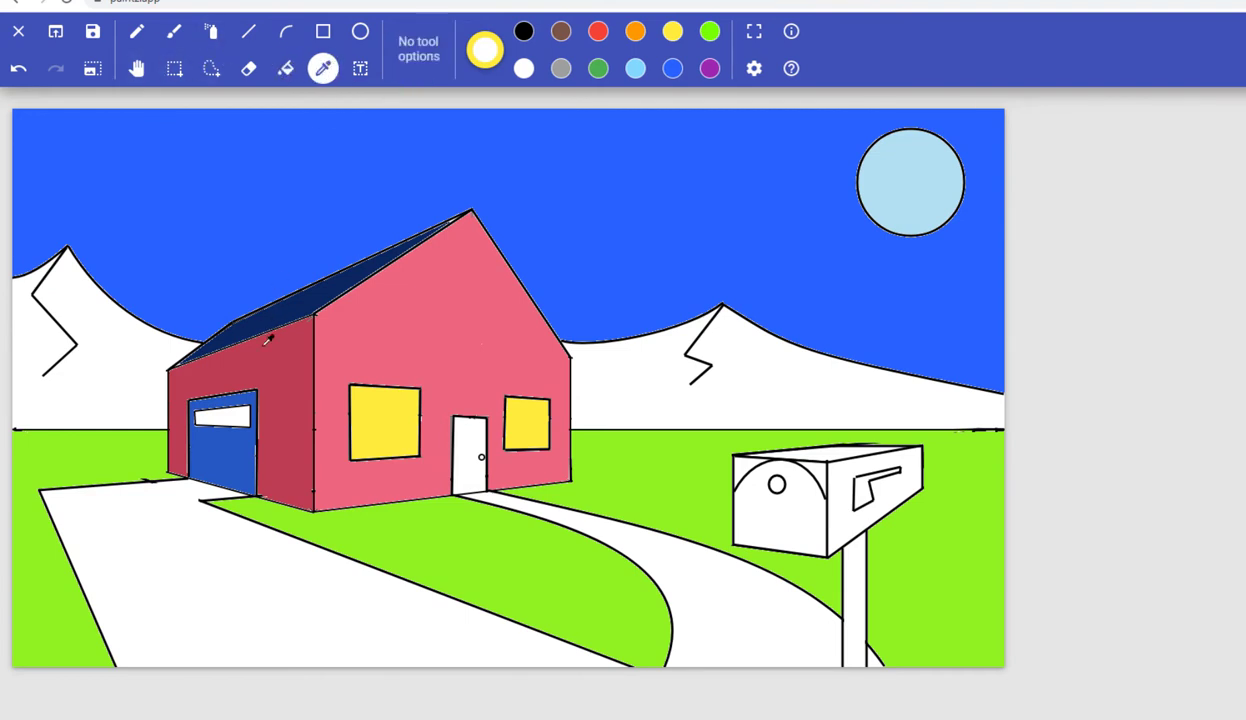
click(231, 446)
click(475, 442)
click(221, 449)
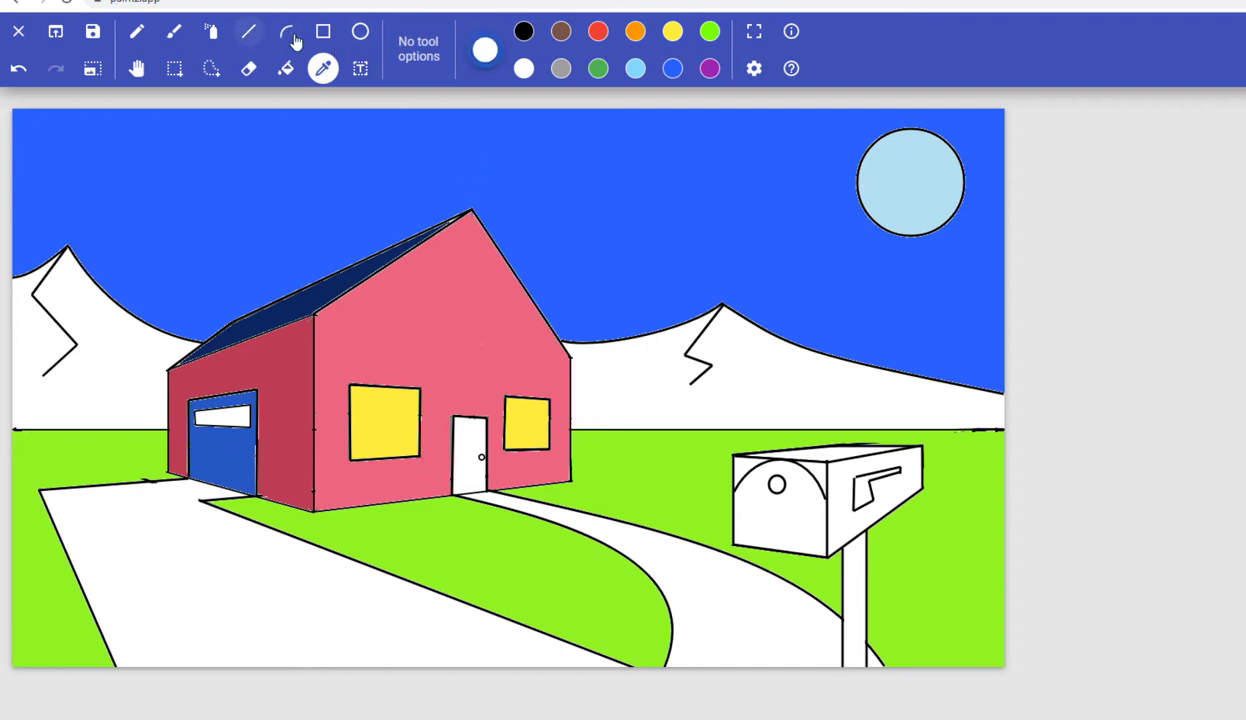
click(285, 70)
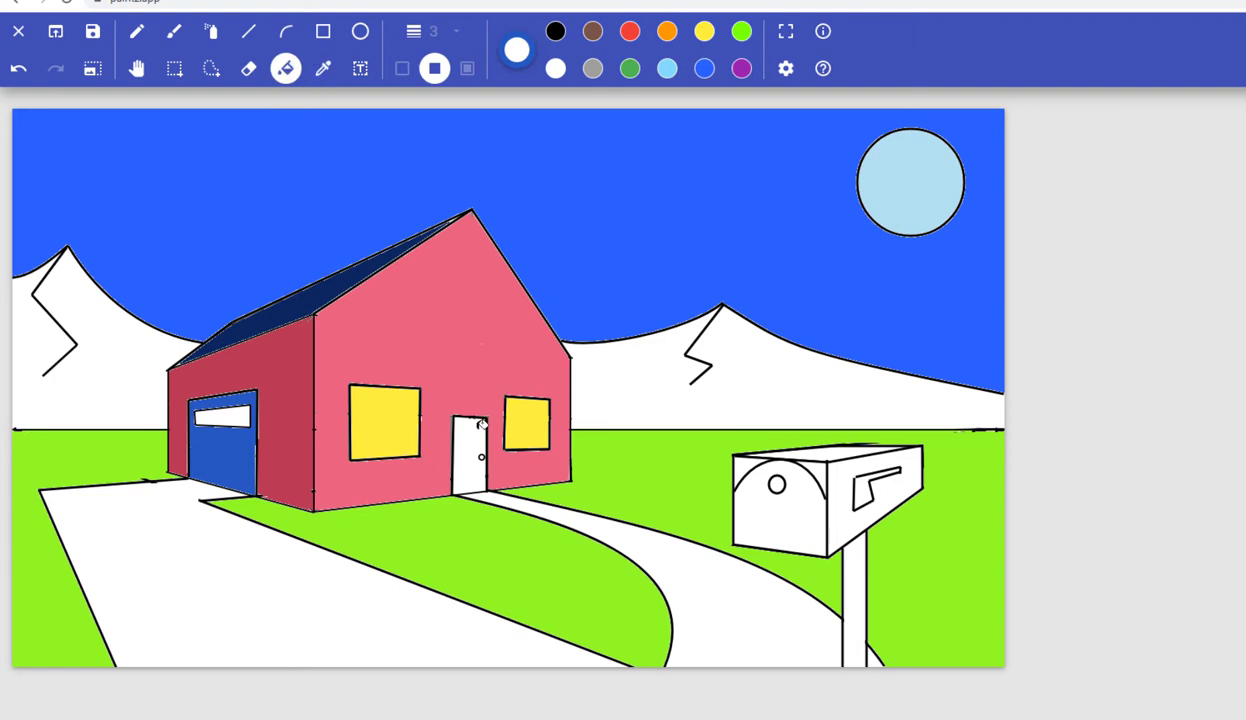
click(467, 436)
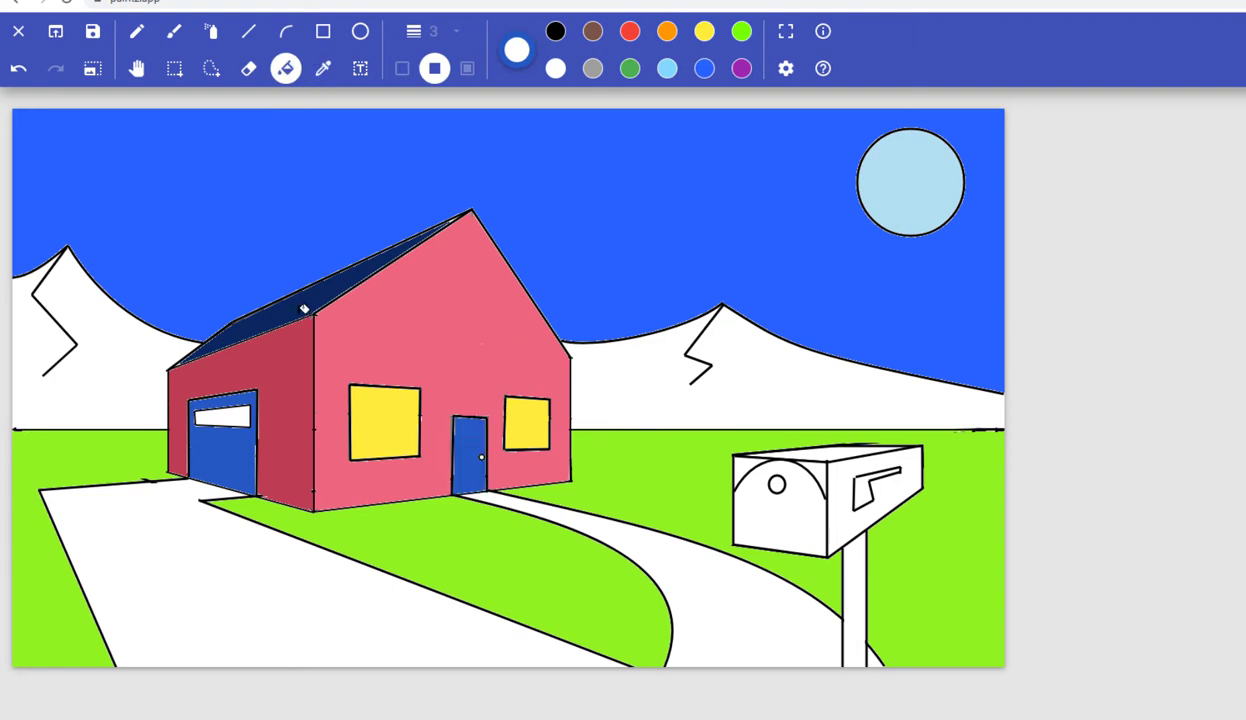
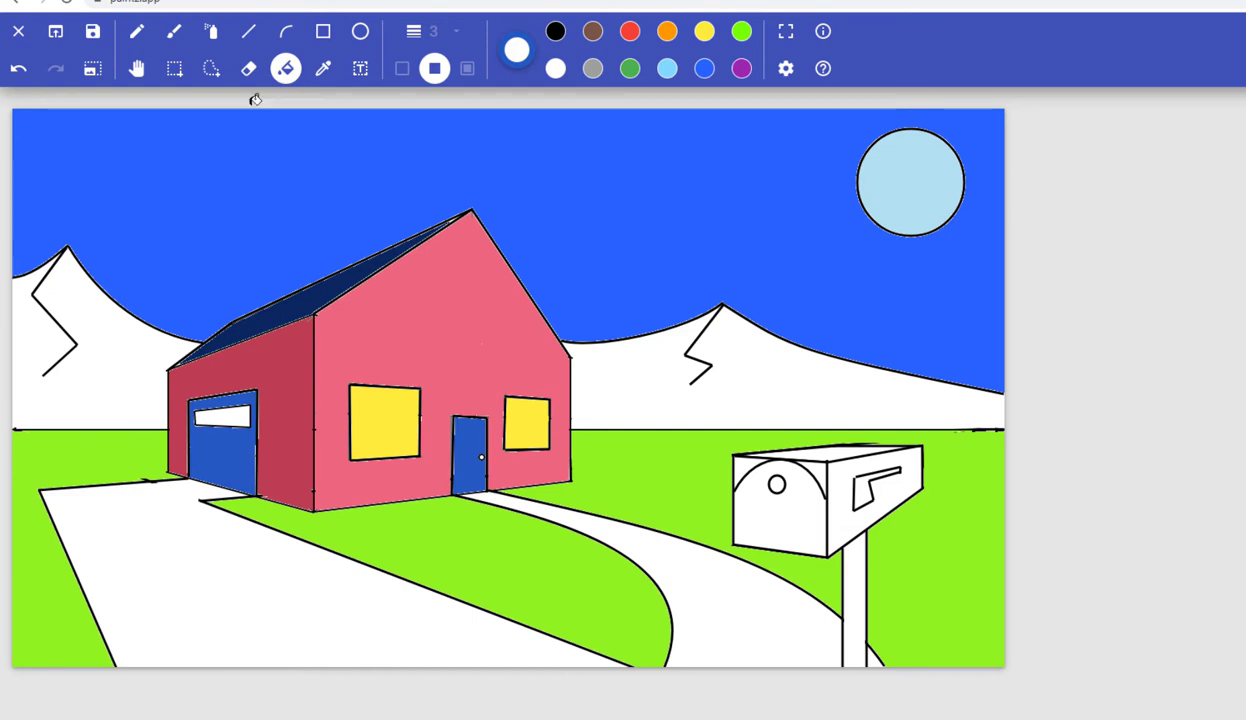
- Sample the navy of the roof and fill the driveway with it
click(323, 69)
click(305, 300)
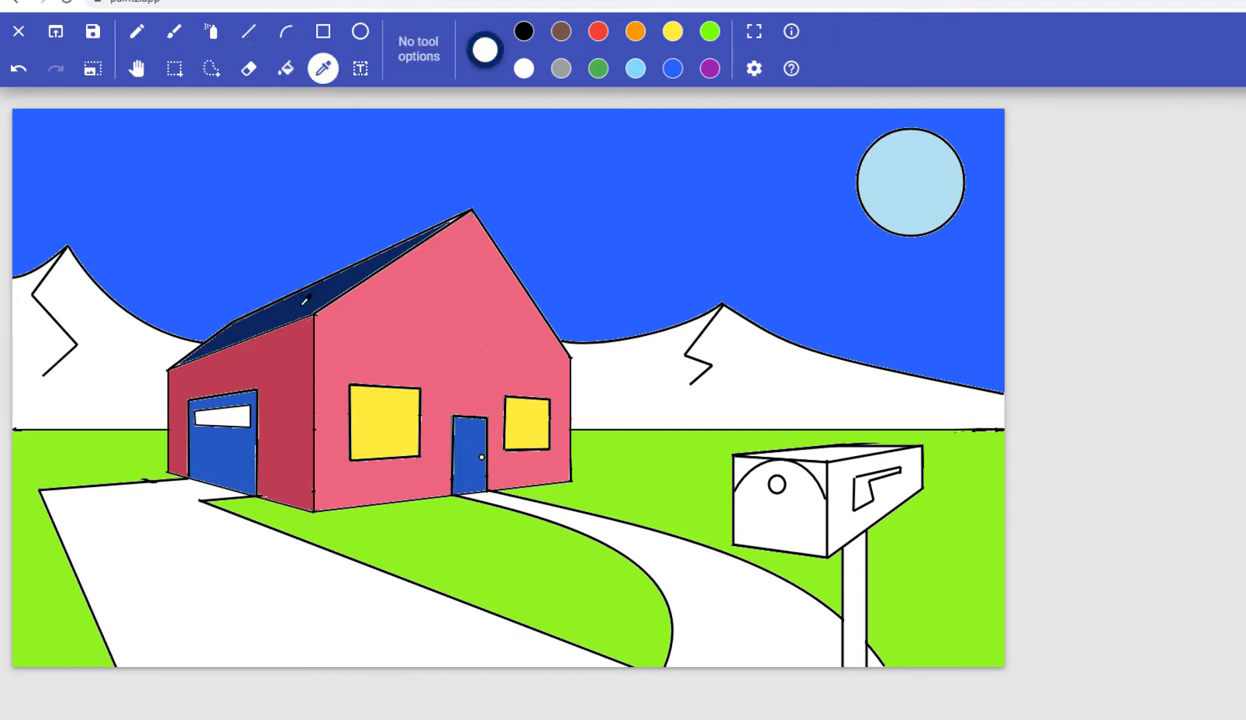
click(286, 69)
click(275, 585)
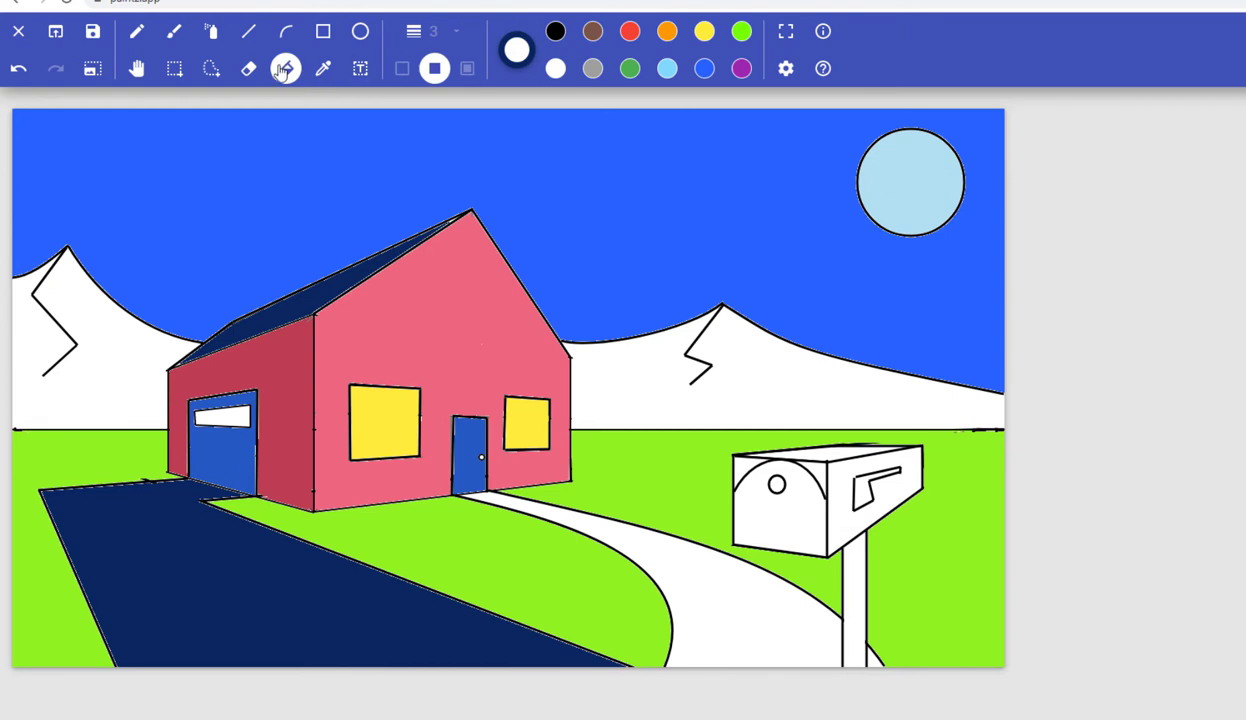
- Sample the light blue of the sun and fill the curved walkway with it
click(321, 72)
click(910, 179)
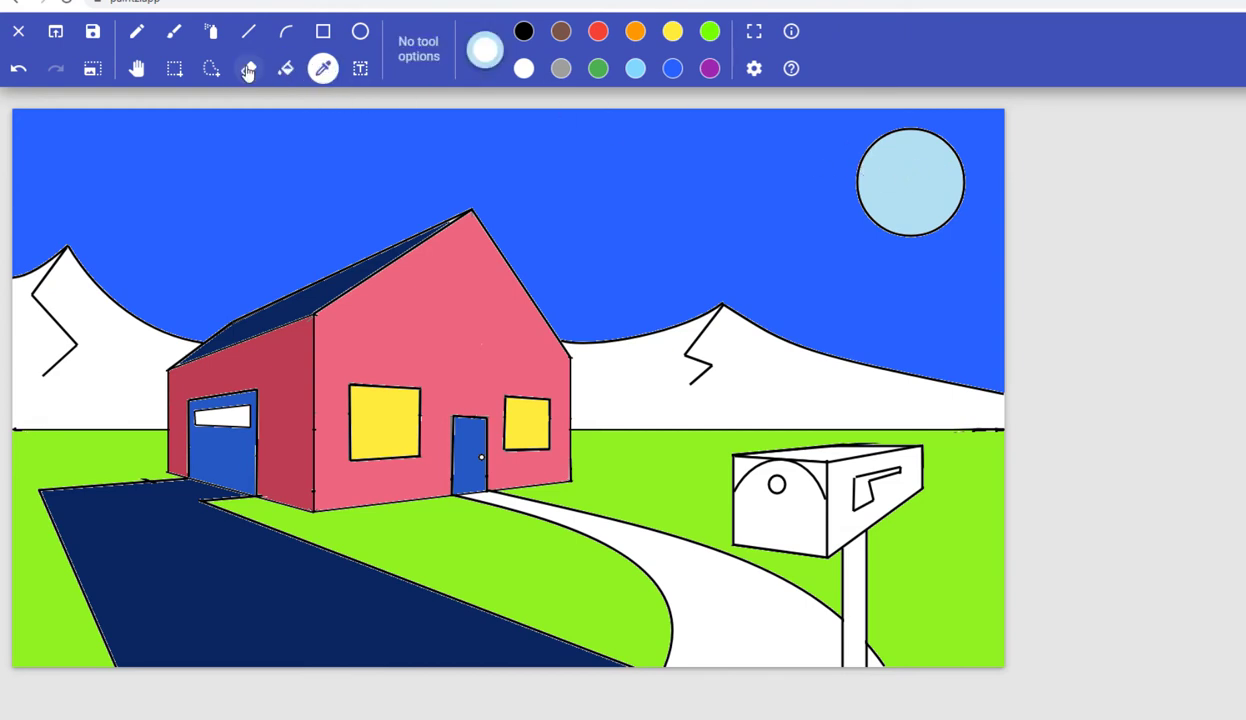
click(286, 68)
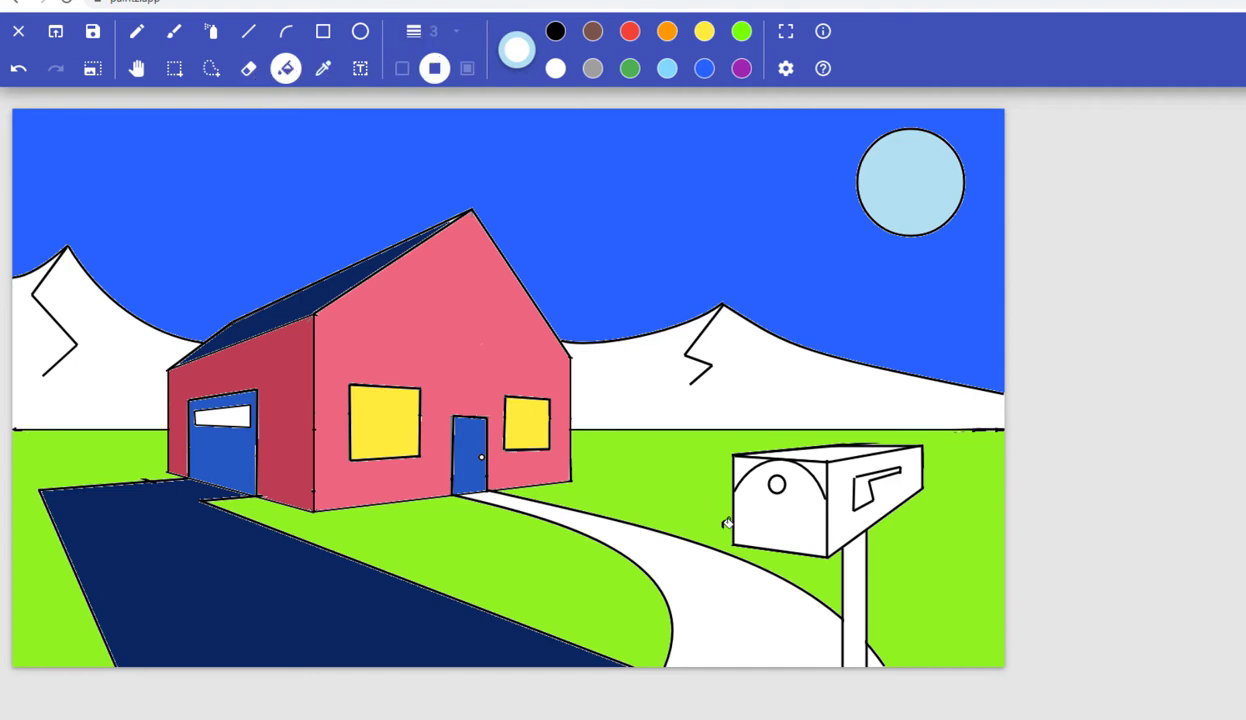
click(738, 592)
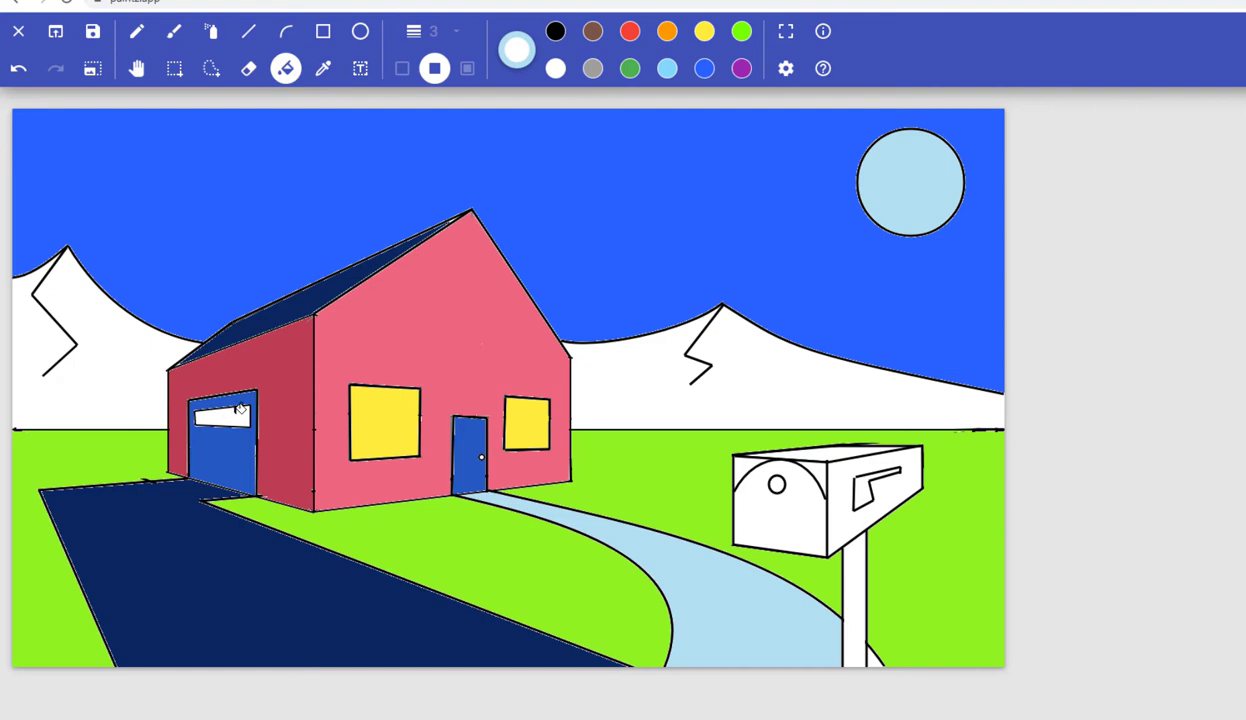
- Darken the light blue primary color to #8bb8cc and fill the garage door's window with it
click(238, 413)
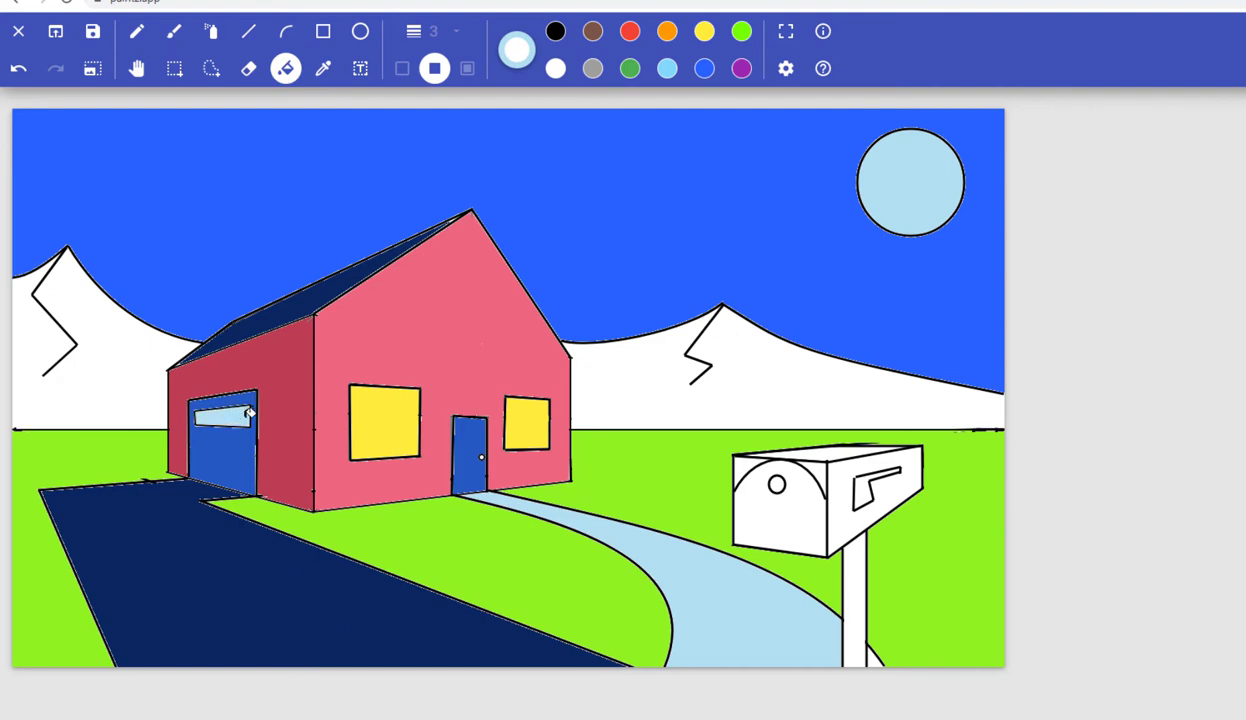
click(516, 49)
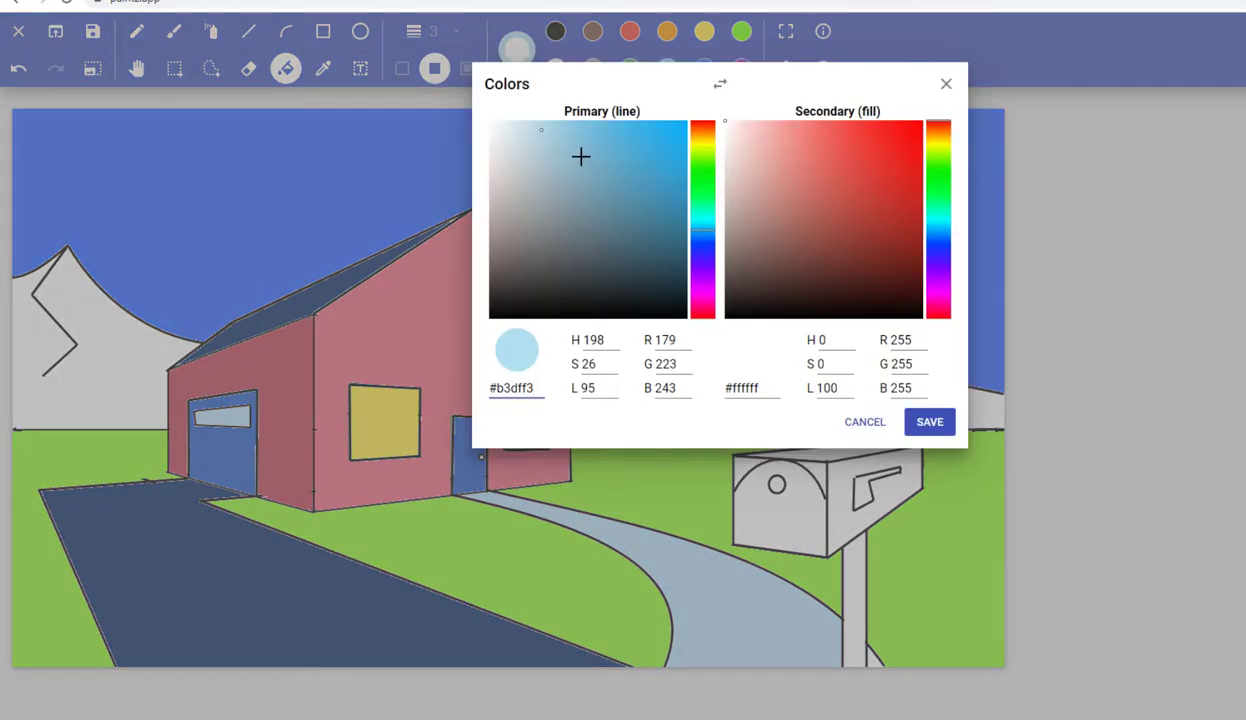
drag(543, 133, 552, 160)
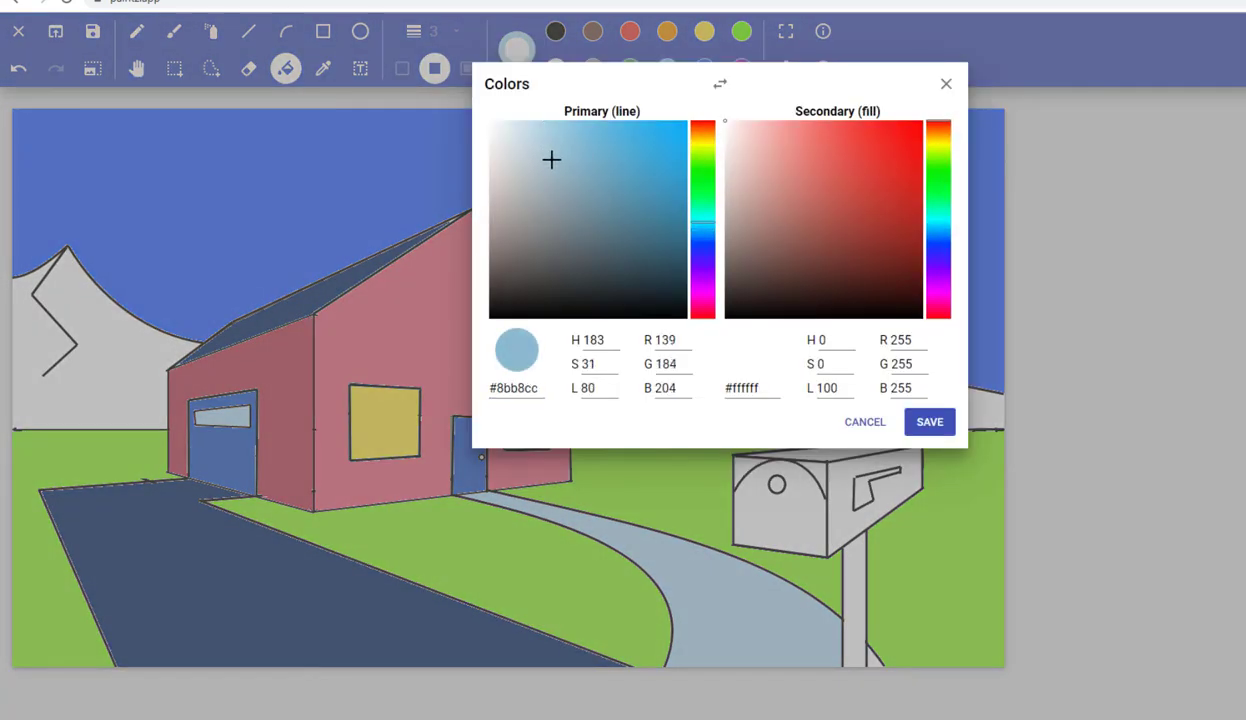
click(930, 422)
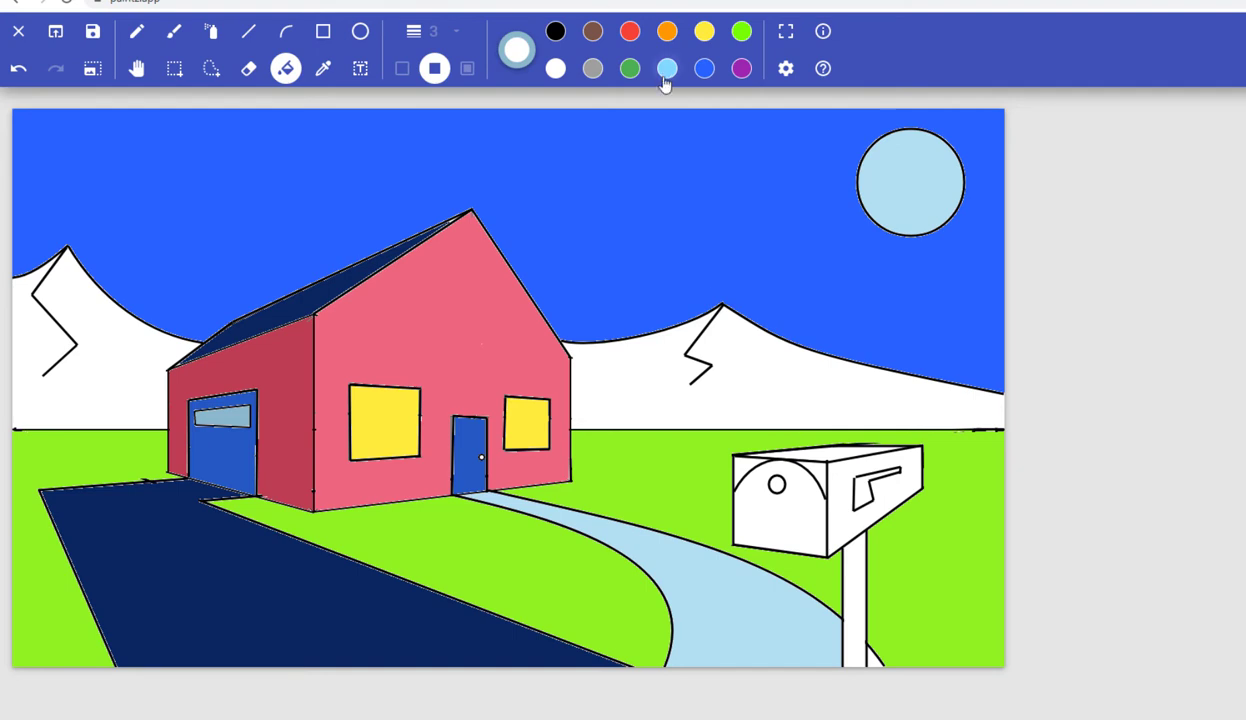
- Fill the mailbox post with palette gray and the mailbox's arched front with dark red sampled from the garage-side wall
click(592, 68)
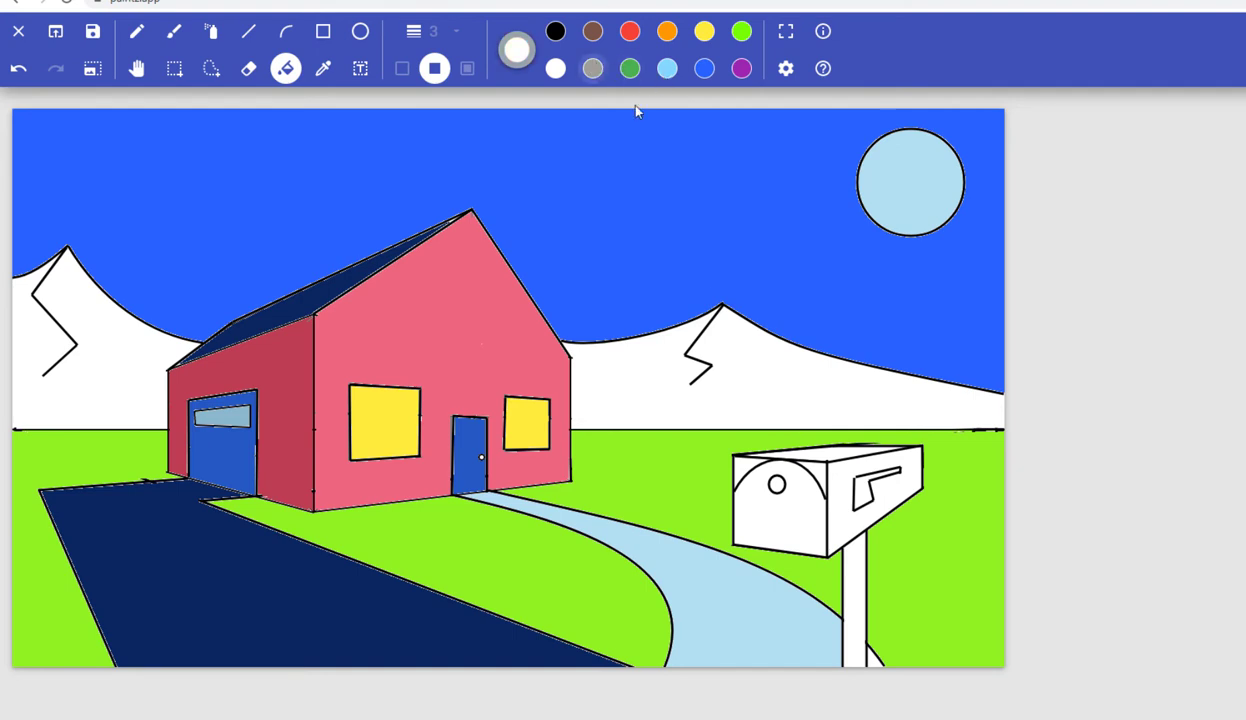
click(848, 552)
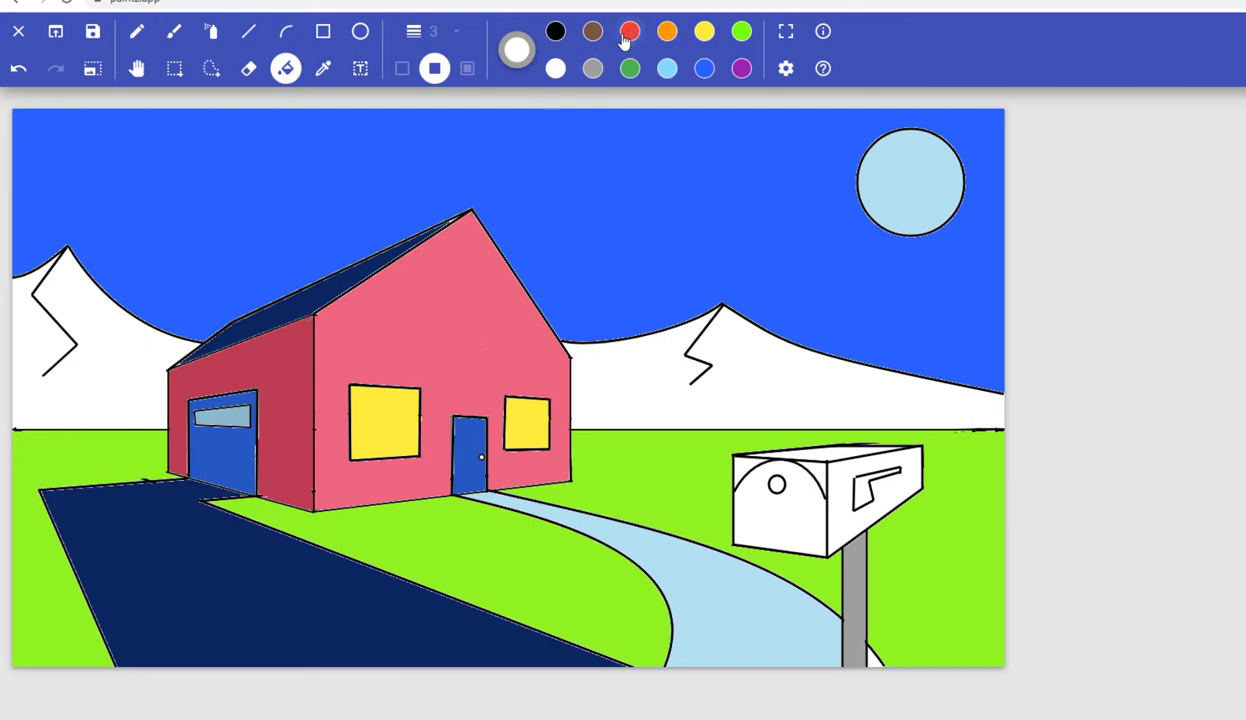
click(323, 70)
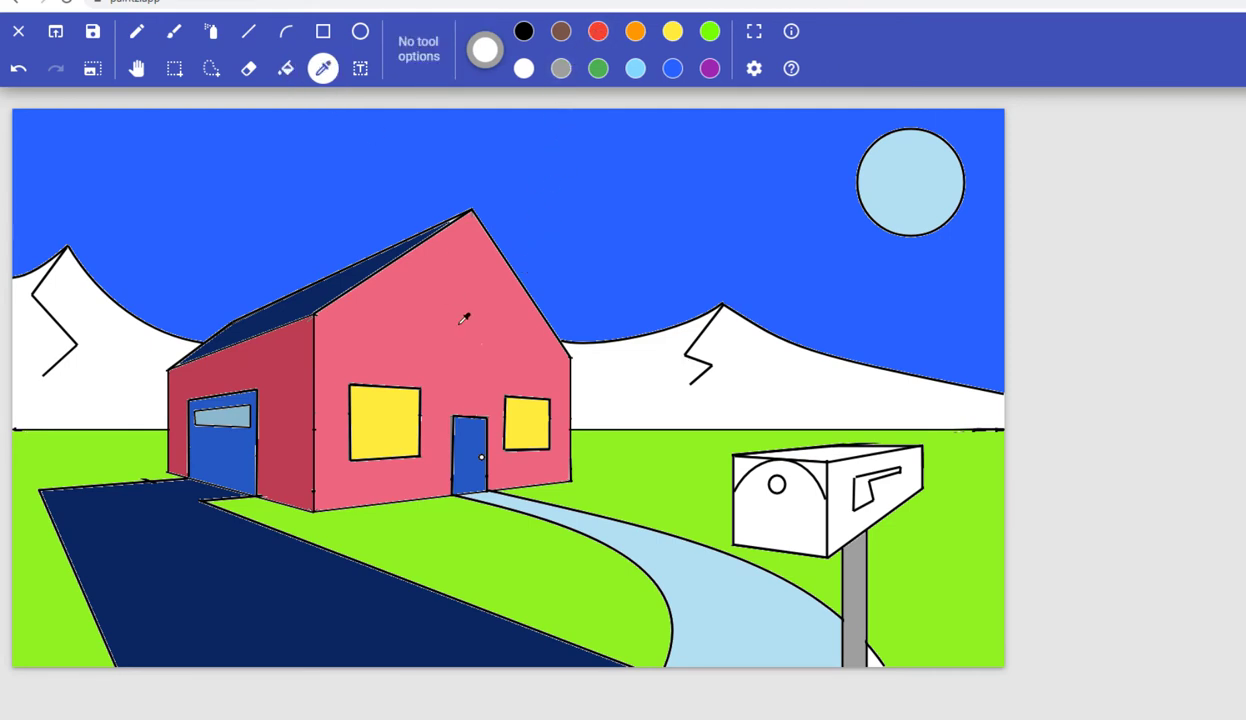
click(784, 494)
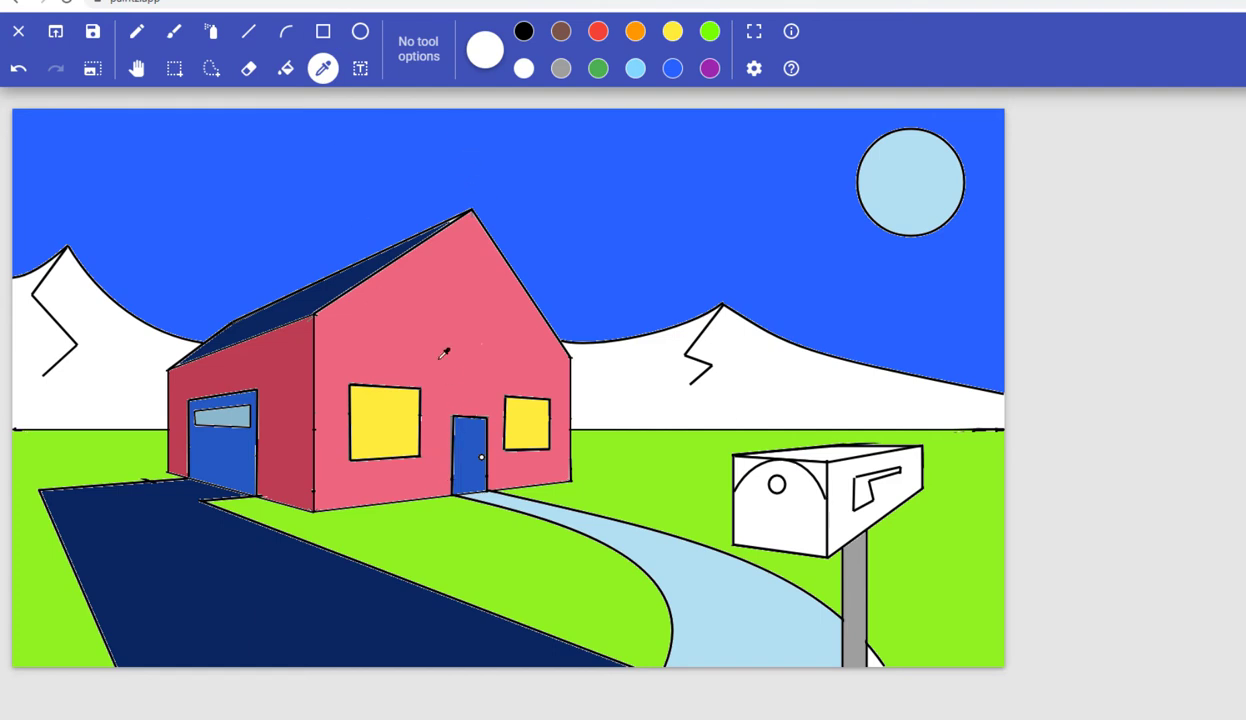
click(437, 326)
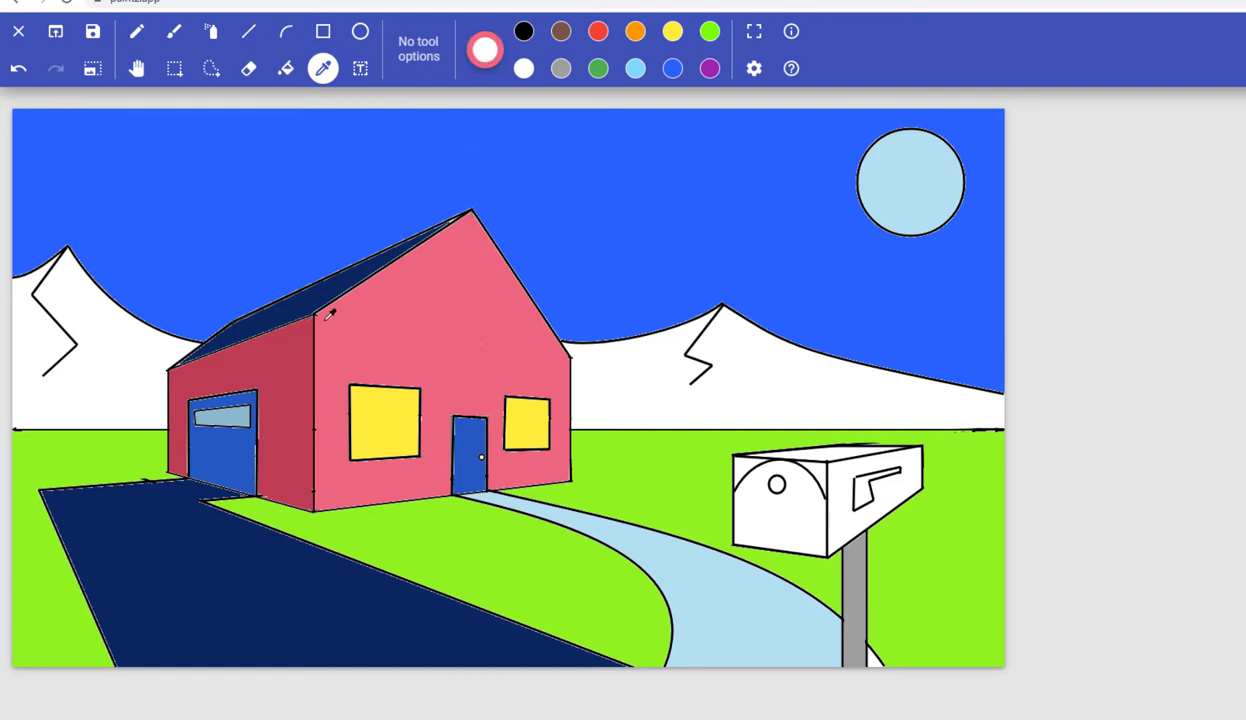
click(298, 349)
click(285, 68)
click(806, 497)
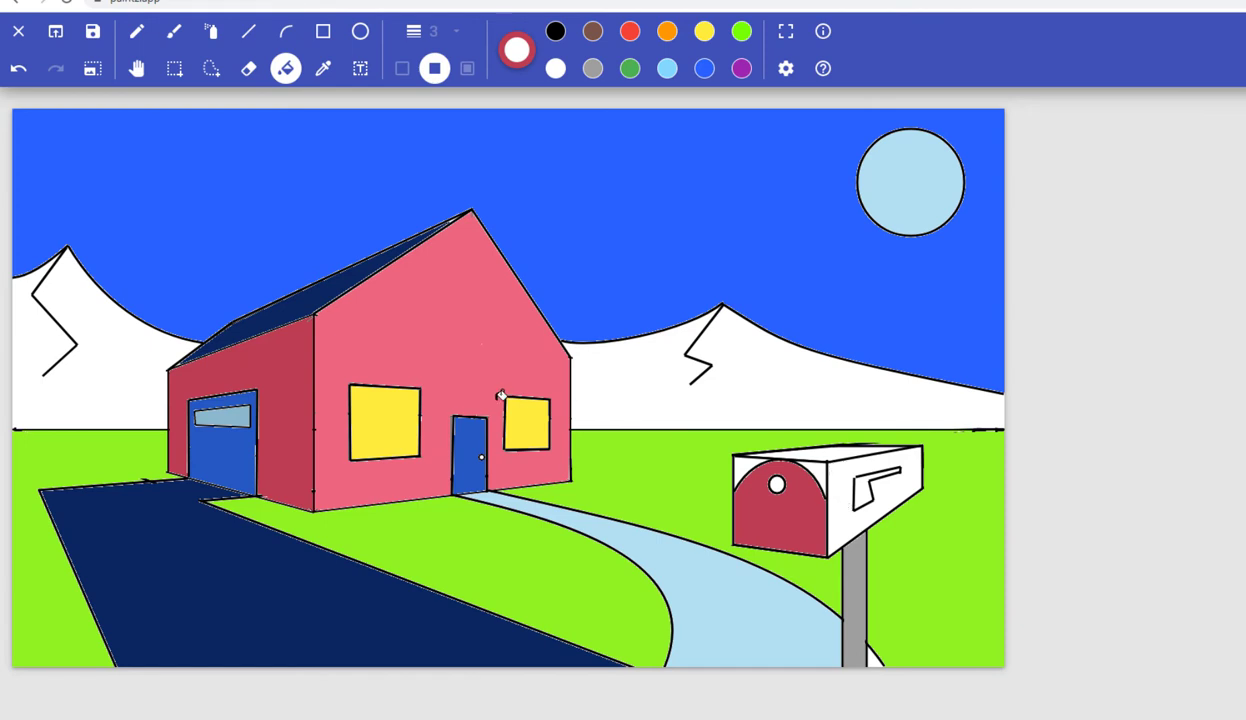
- Sample the pink of the gabled front wall and fill the mailbox's long side with it
click(323, 70)
click(486, 343)
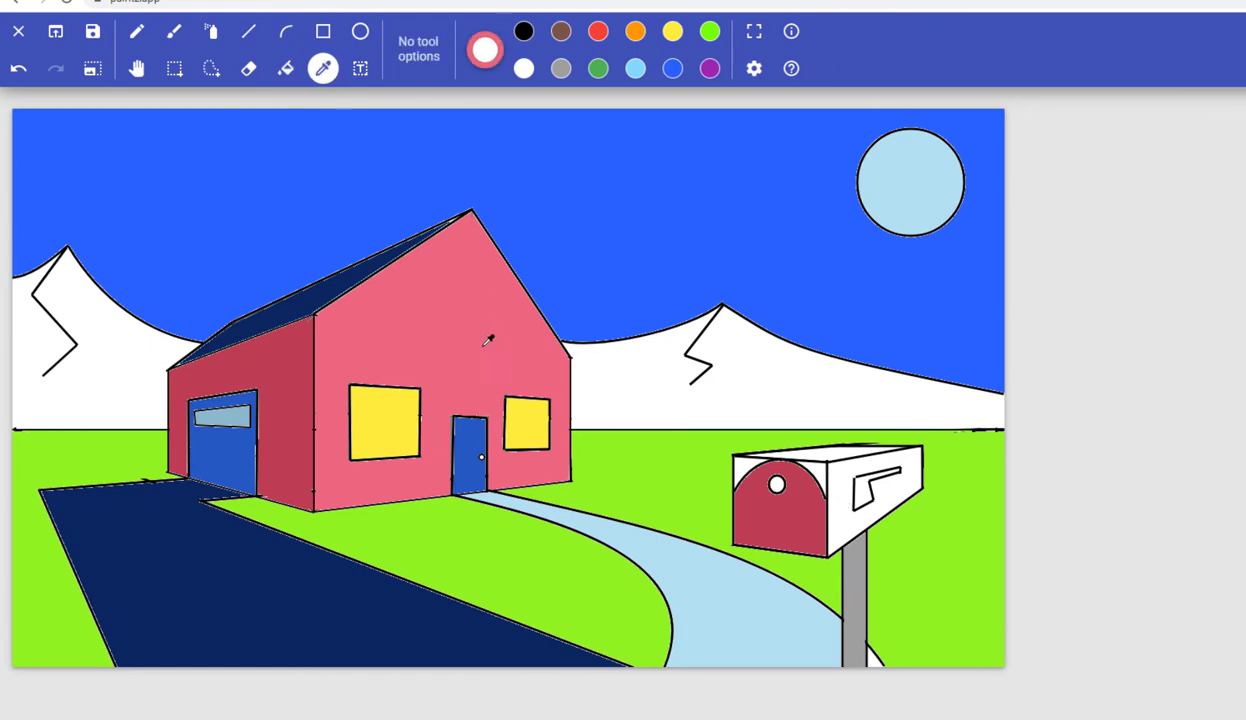
click(286, 68)
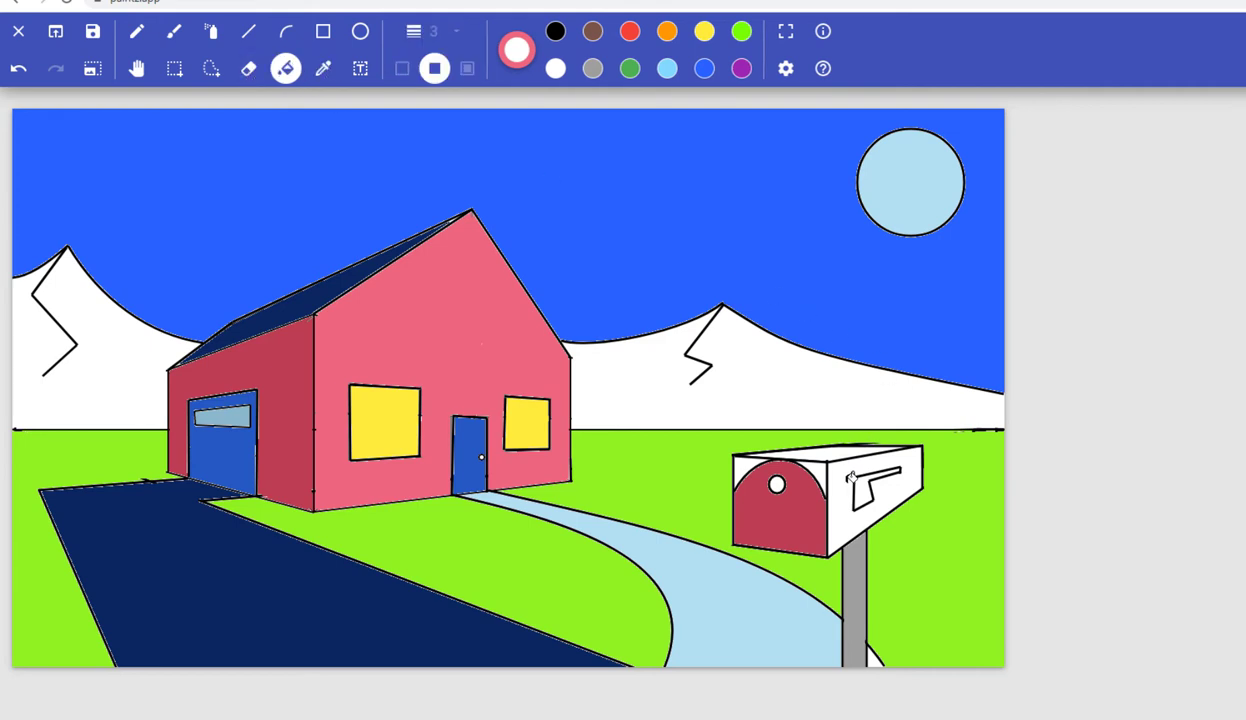
click(844, 477)
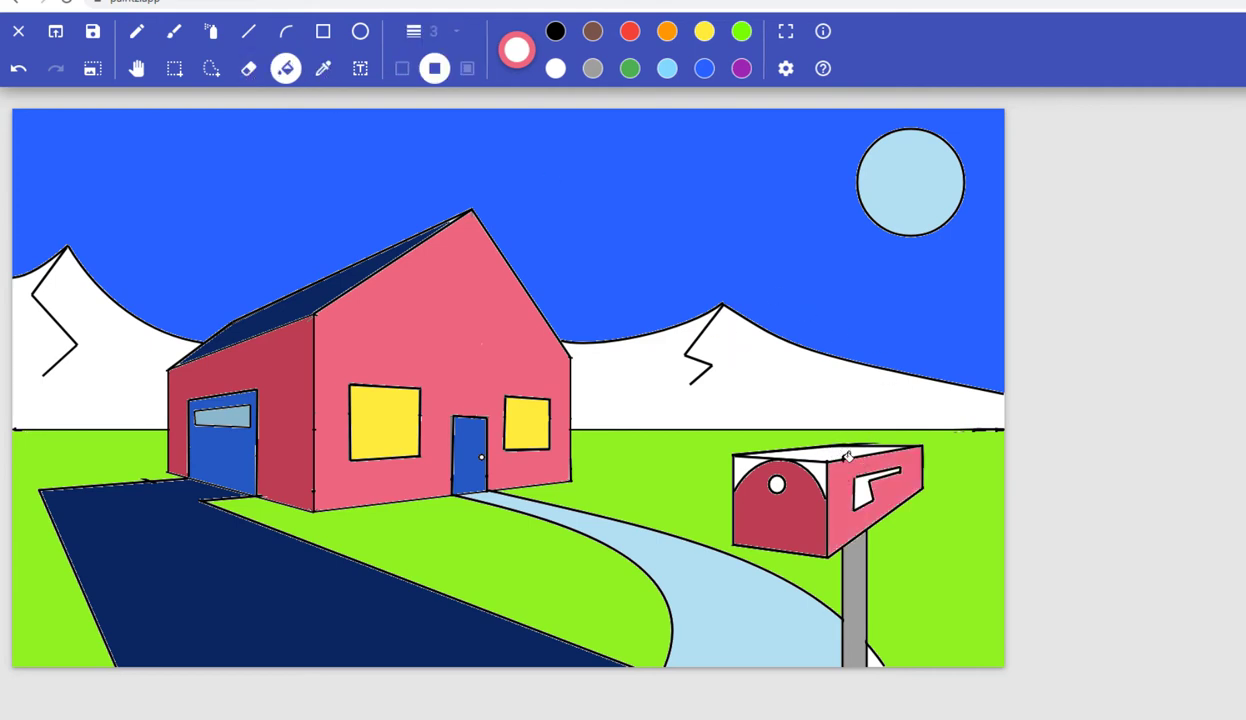
- Lighten the primary color to #f49eac and fill the top face of the mailbox
click(516, 53)
click(567, 130)
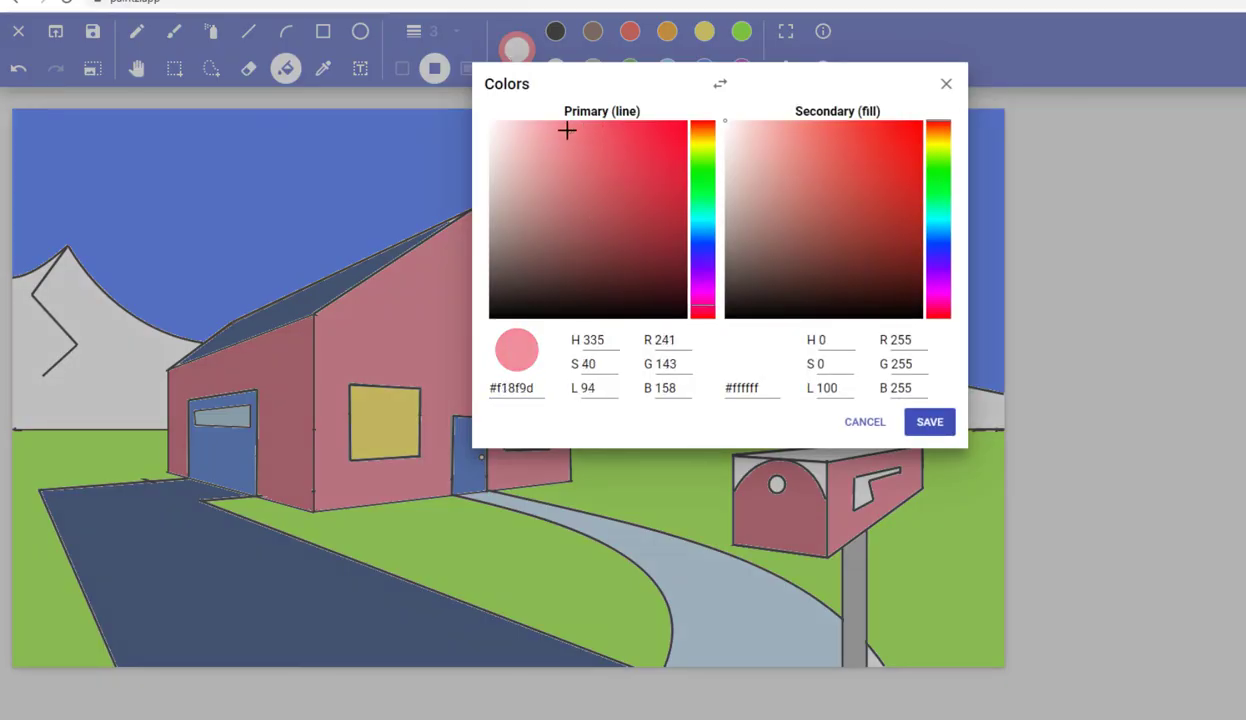
mouse_move(567, 130)
mouse_down()
mouse_move(548, 128)
mouse_move(558, 128)
mouse_up()
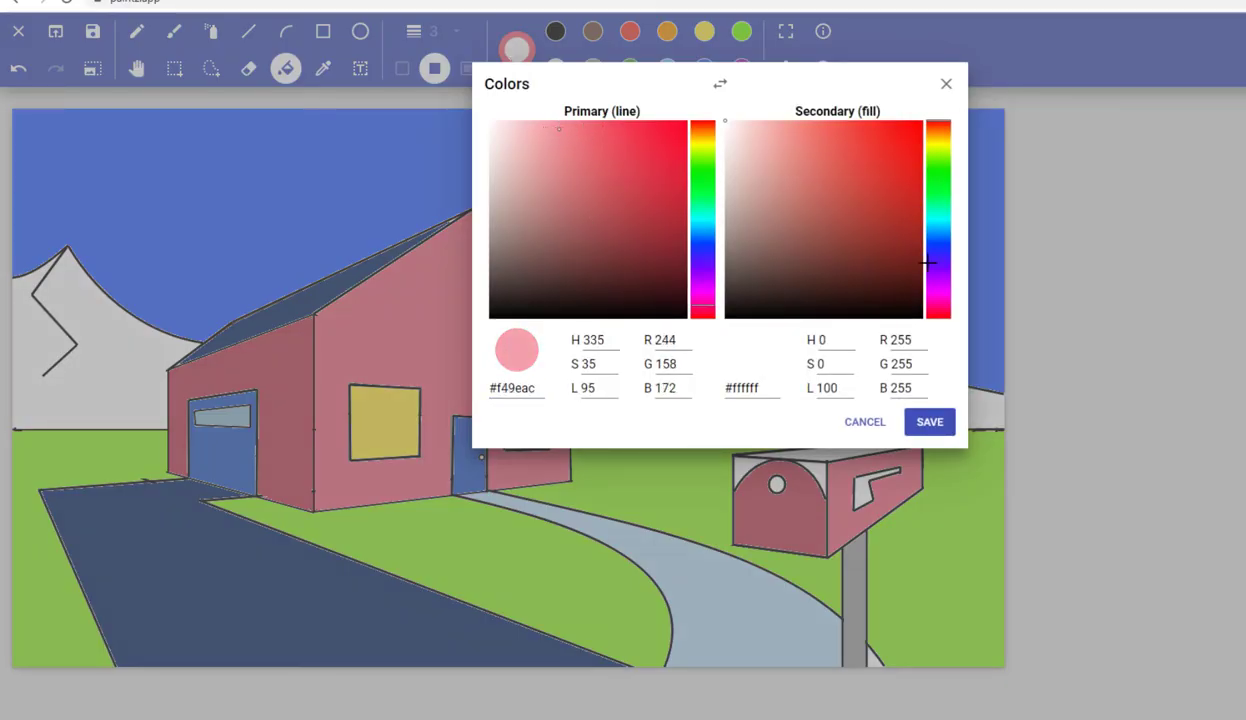
click(929, 421)
click(846, 446)
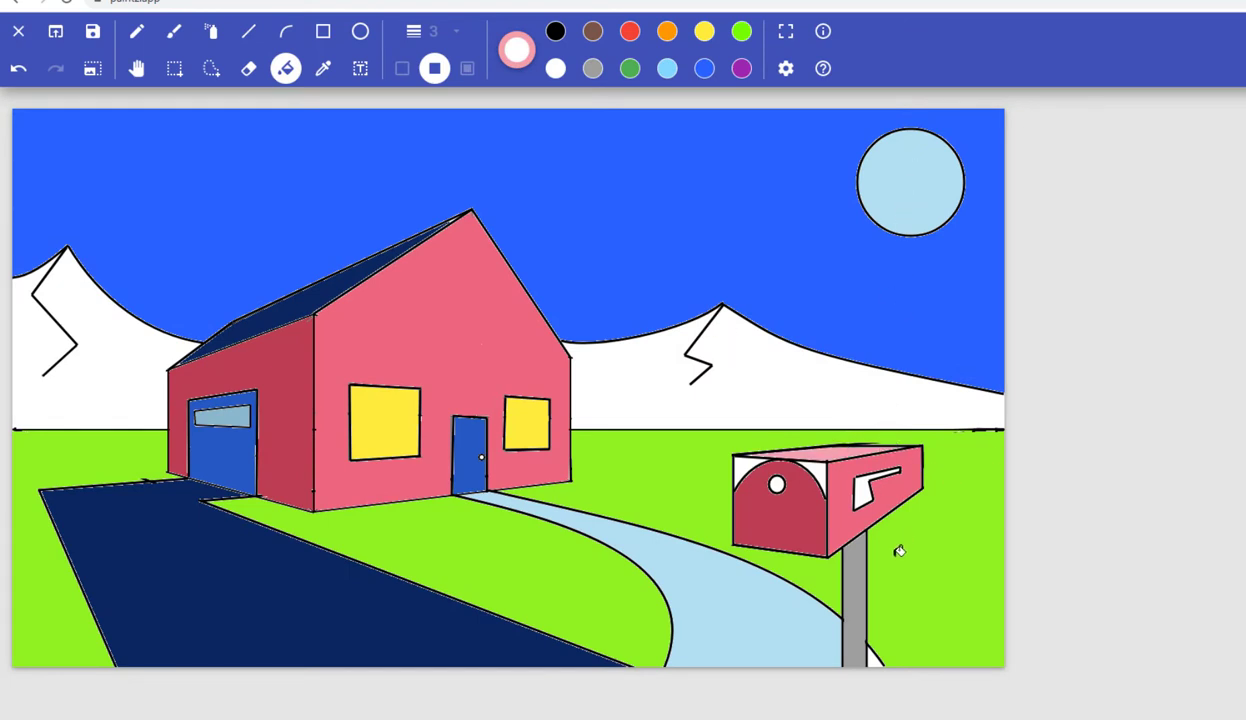
- Fill the two corners above the mailbox's arch with the light pink and the mailbox flag with palette red
click(820, 464)
click(749, 462)
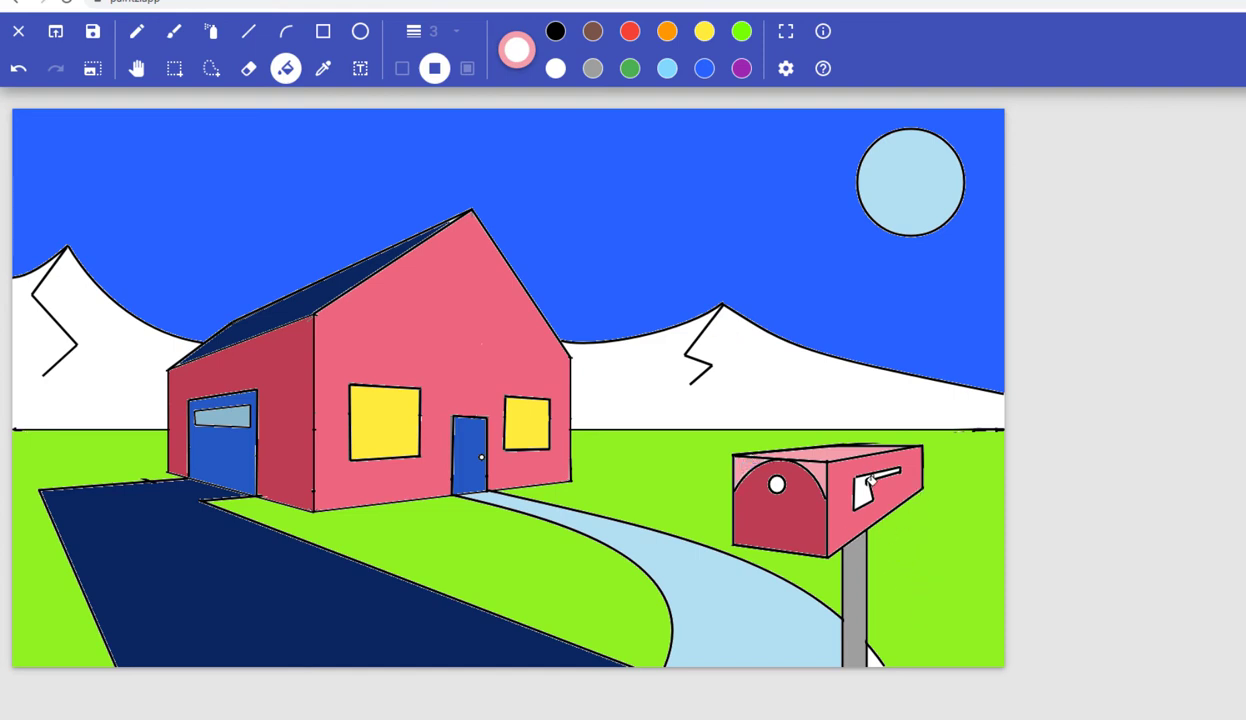
click(629, 31)
click(862, 489)
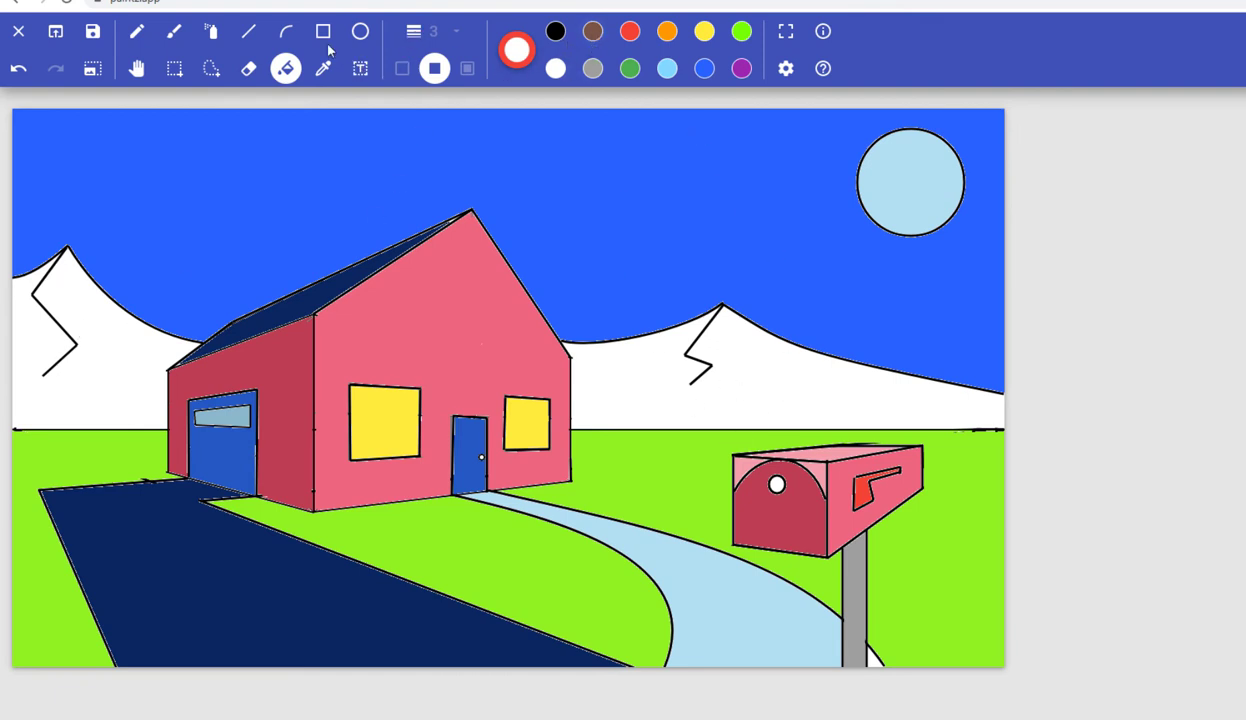
- Draw a black line of width 1 from the lower end of the right mountain's zigzag to the horizon's right end
click(245, 34)
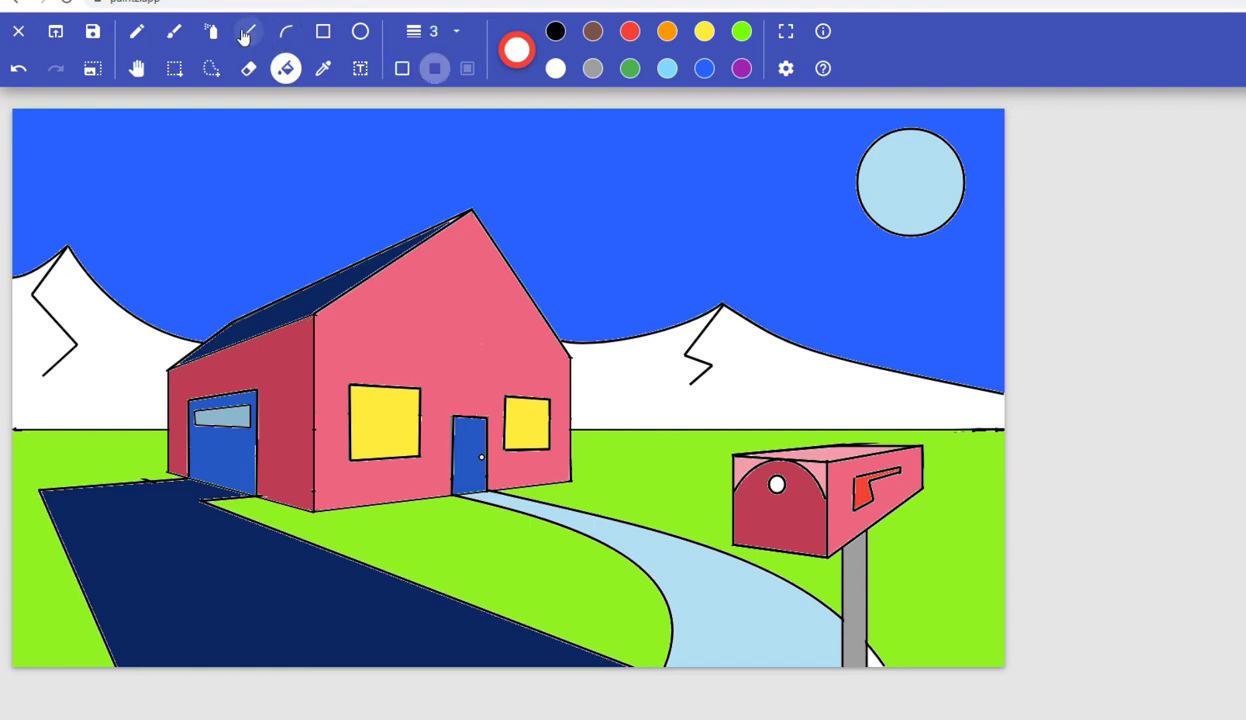
click(435, 34)
click(434, 59)
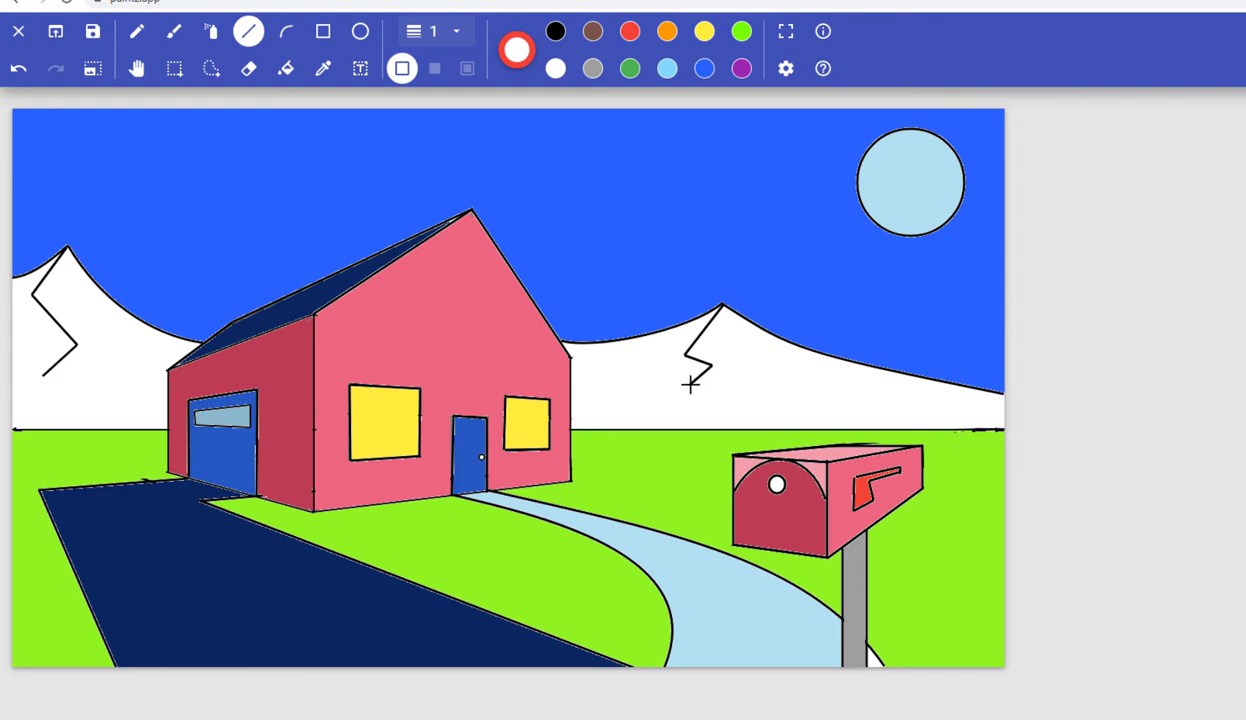
drag(690, 383, 867, 424)
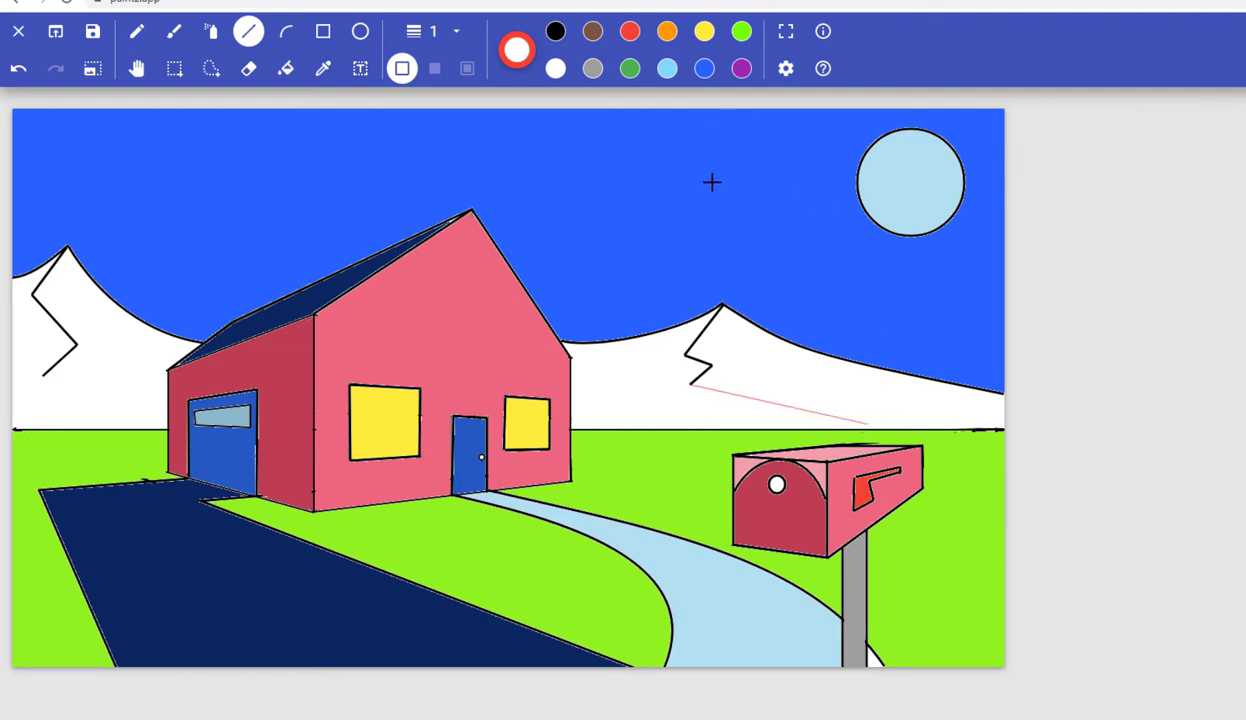
key(ctrl+z)
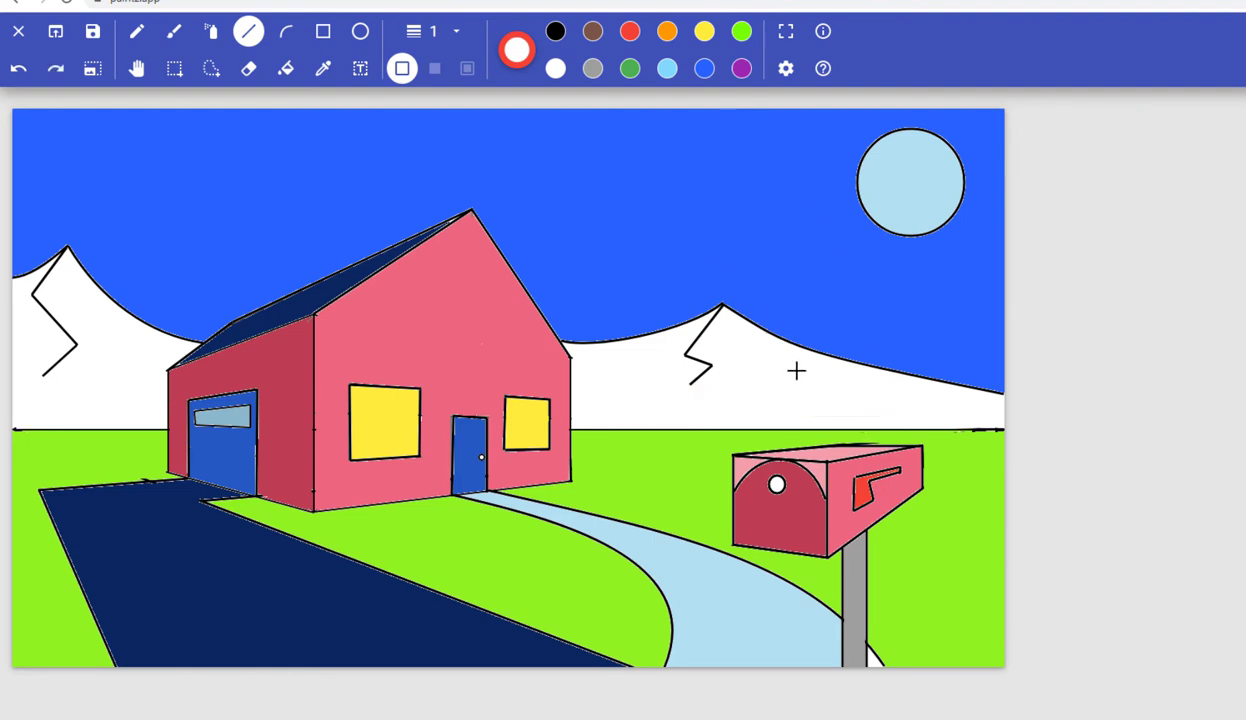
click(556, 33)
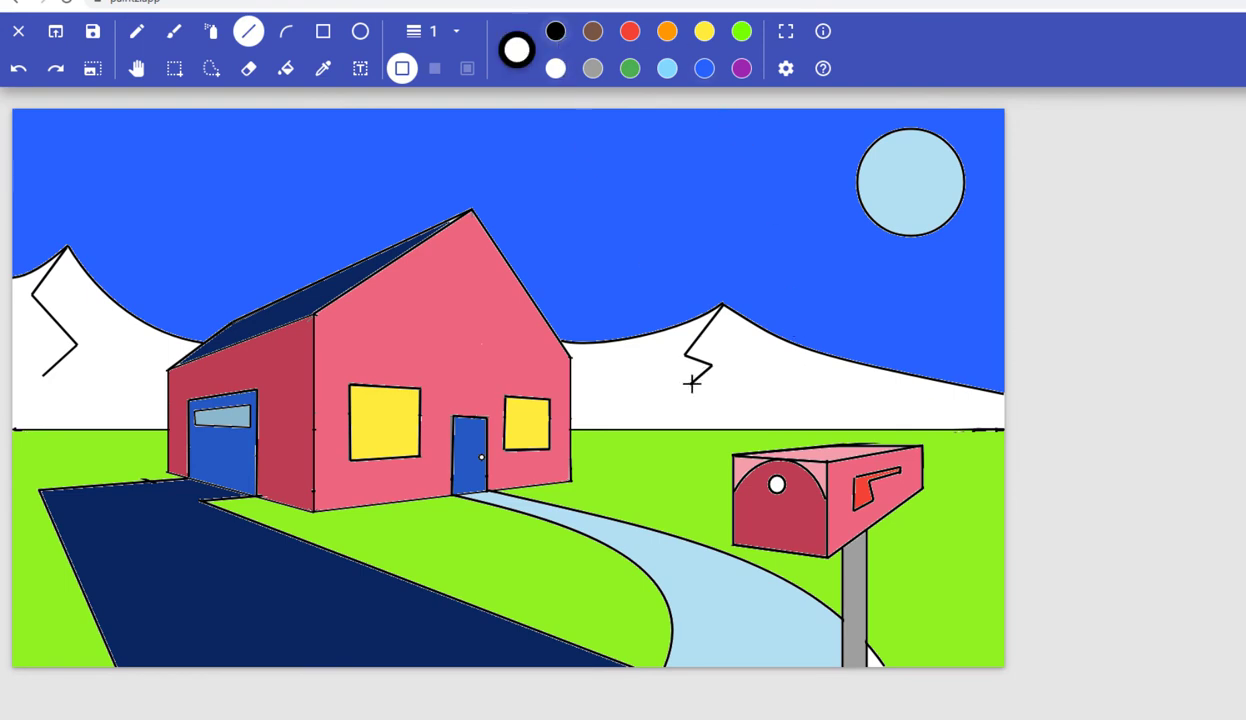
mouse_move(690, 383)
mouse_down()
mouse_move(840, 431)
mouse_move(840, 420)
mouse_move(1003, 429)
mouse_up()
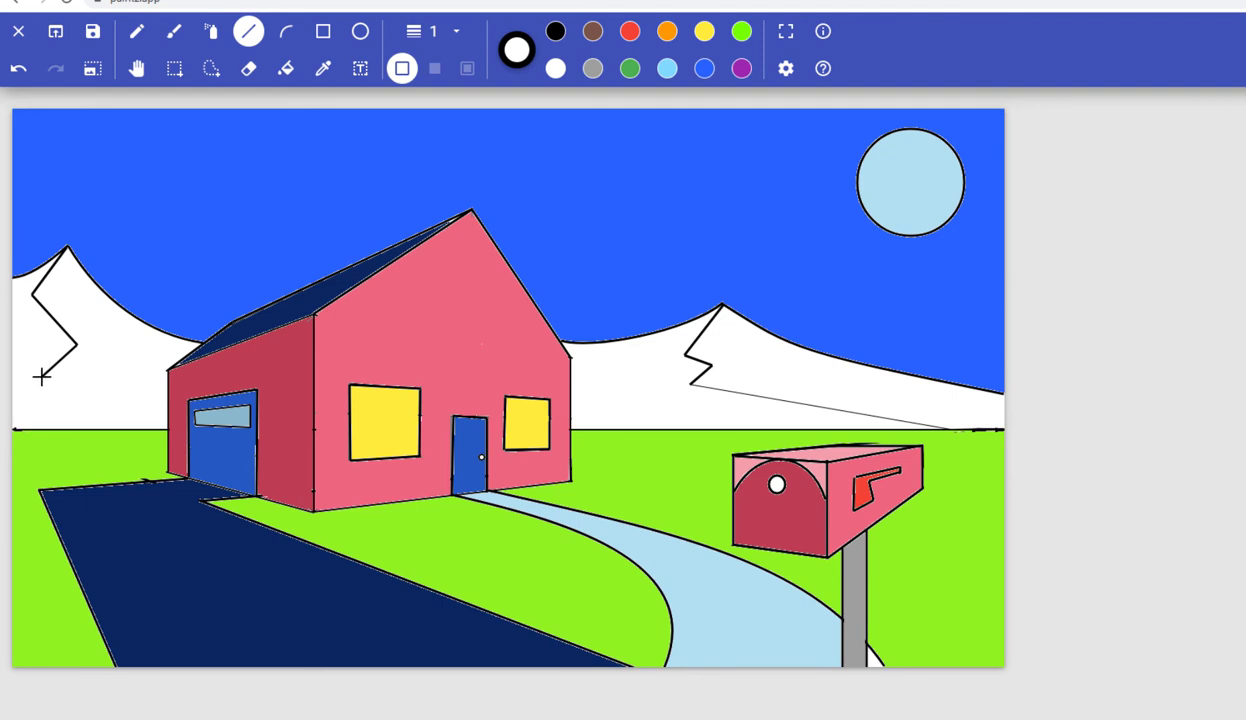
- Draw a matching thin black line from the lower end of the left mountain's zigzag to the garage-side wall
drag(43, 376, 171, 418)
key(ctrl+plus)
scroll(567, 398, down, 3)
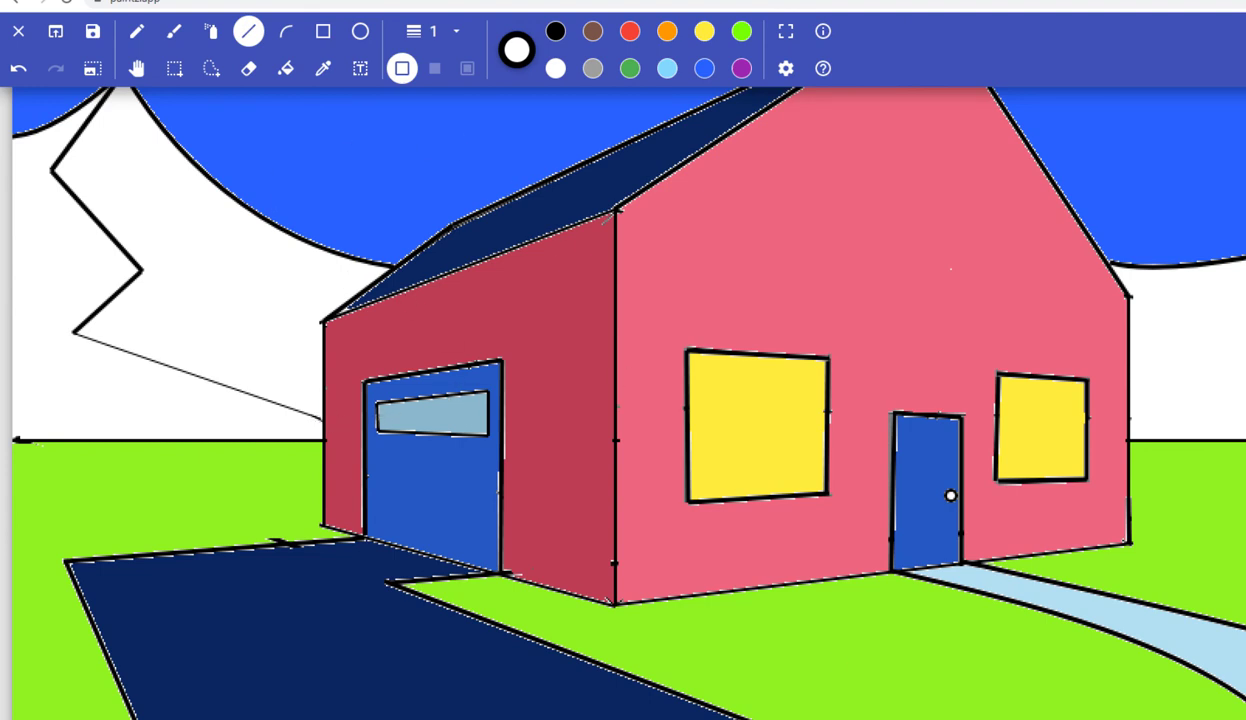
- Set the primary color to purple #7833b9 and fill the left side of both mountains with it
key(ctrl+minus)
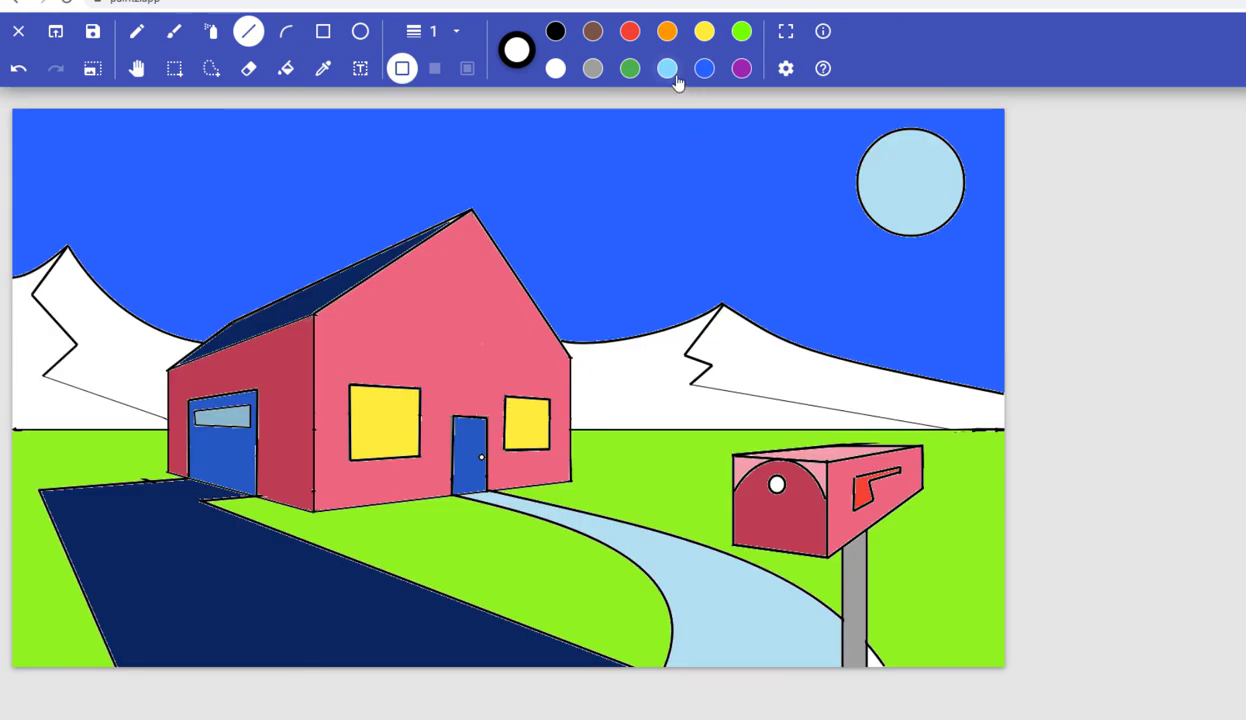
click(516, 50)
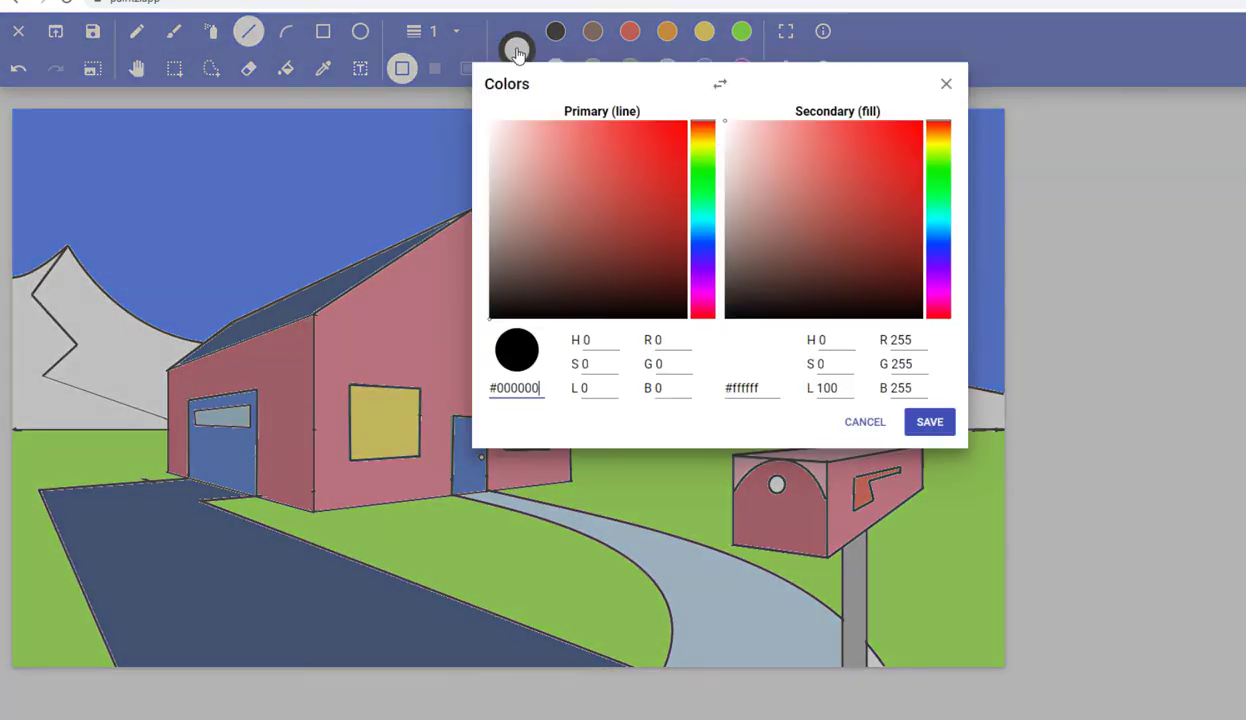
click(706, 261)
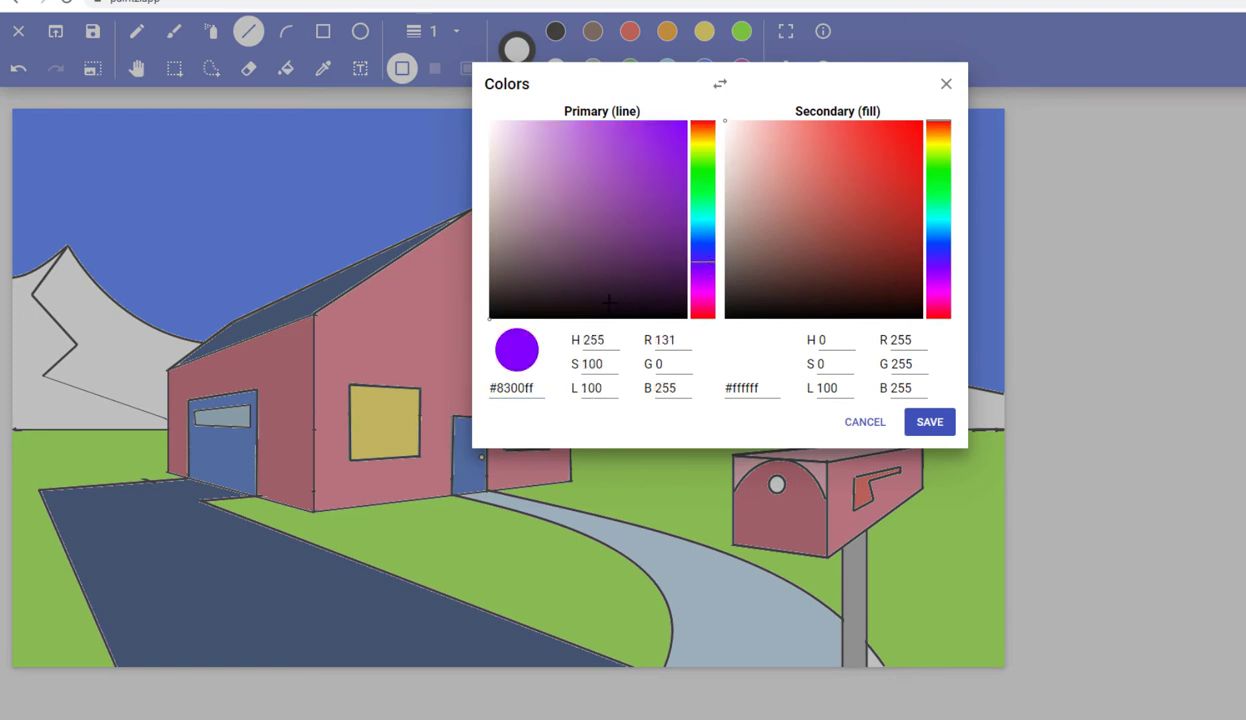
click(632, 175)
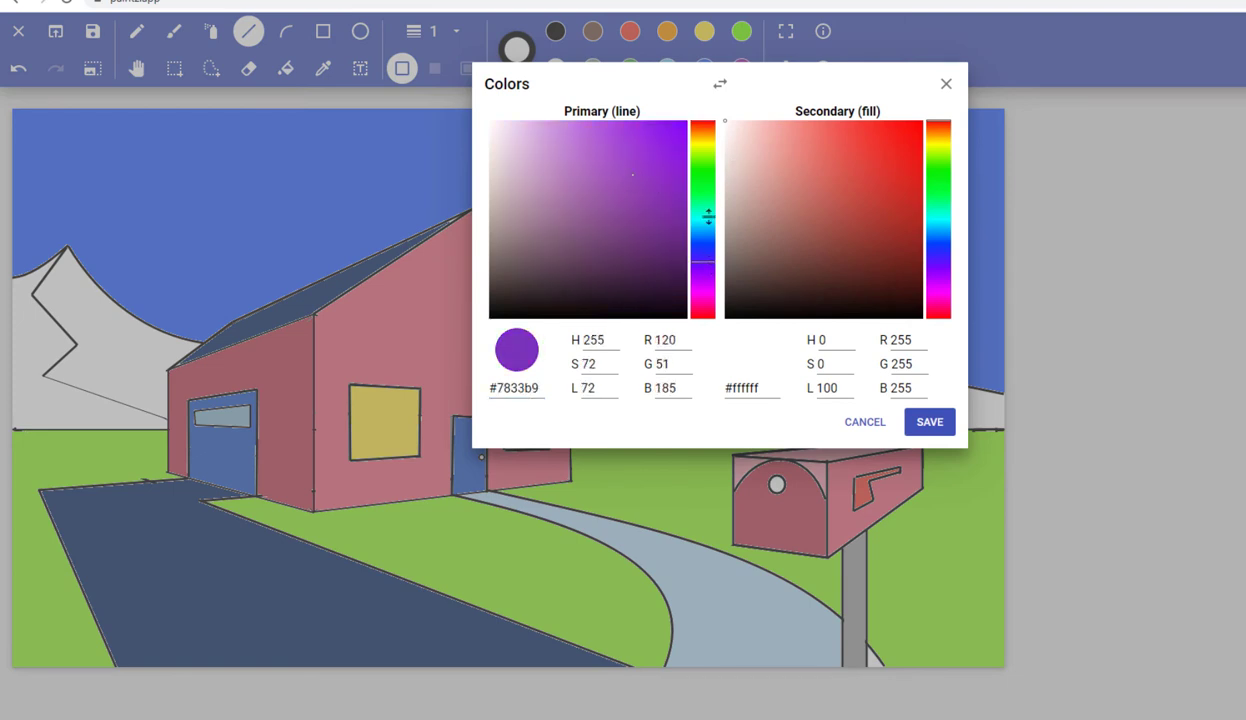
click(929, 422)
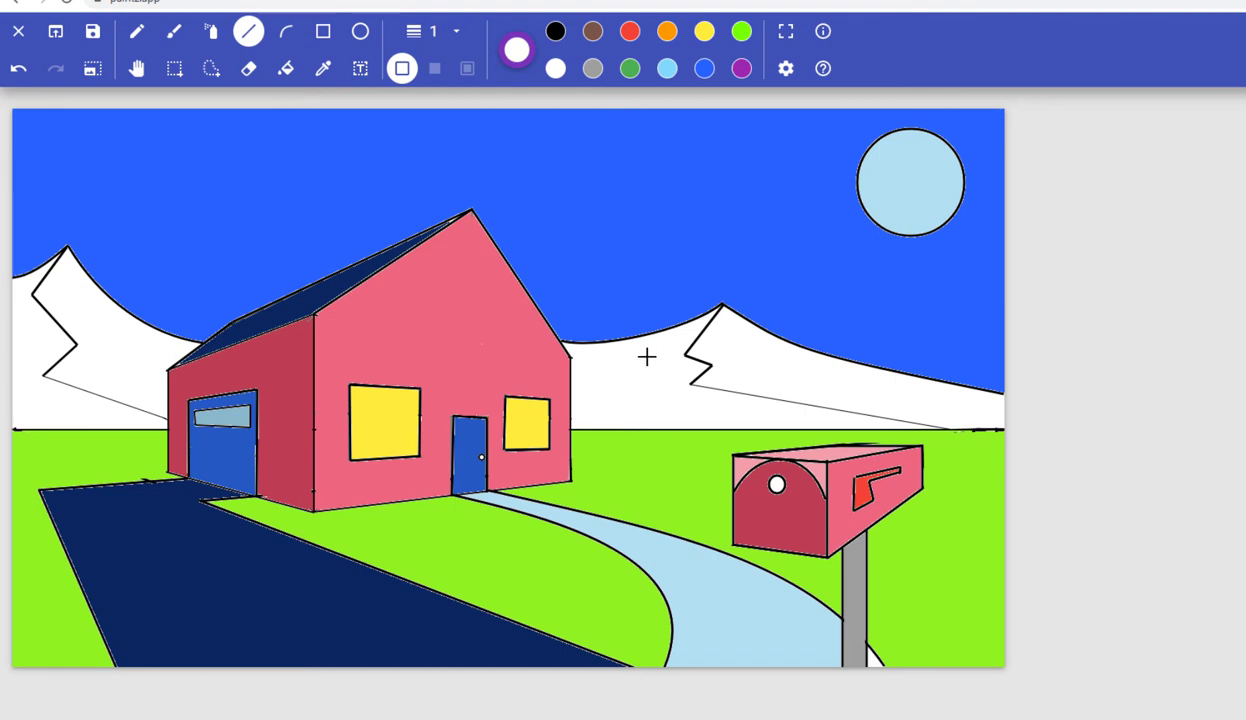
click(286, 68)
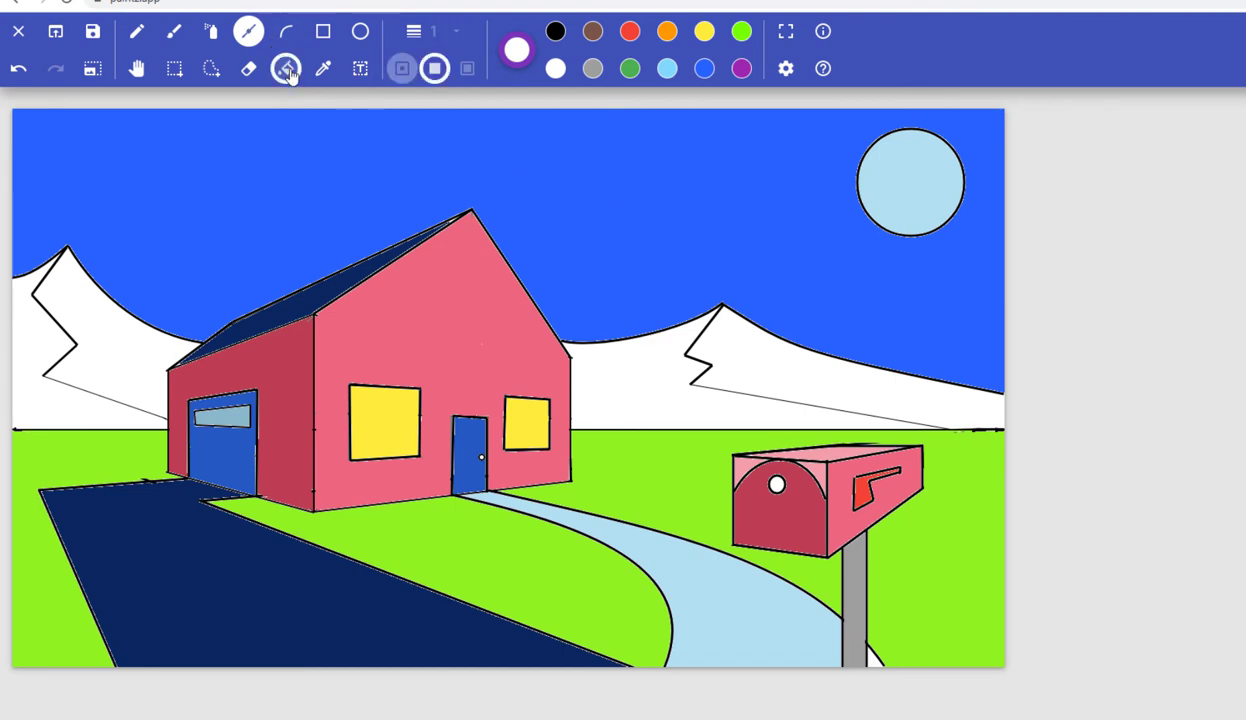
click(678, 343)
click(28, 318)
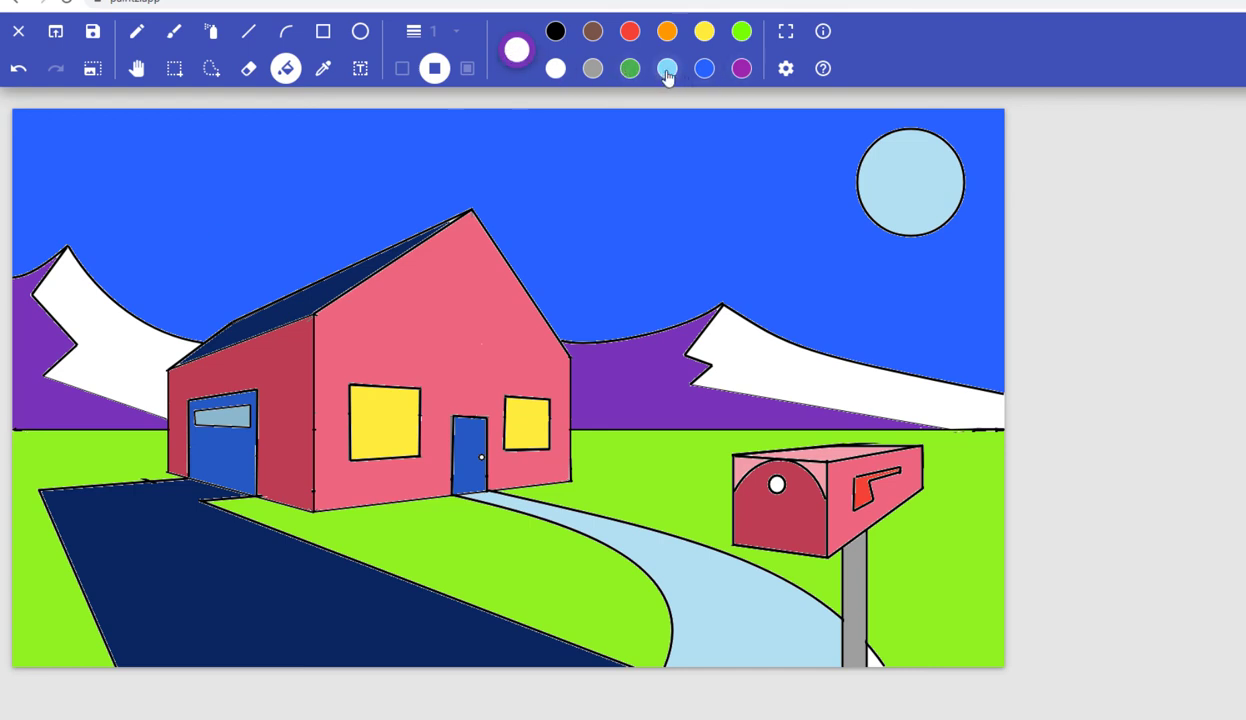
- Darken the palette light blue to #5ab4dc as the primary color and fill the right side of both mountains
click(667, 68)
click(510, 53)
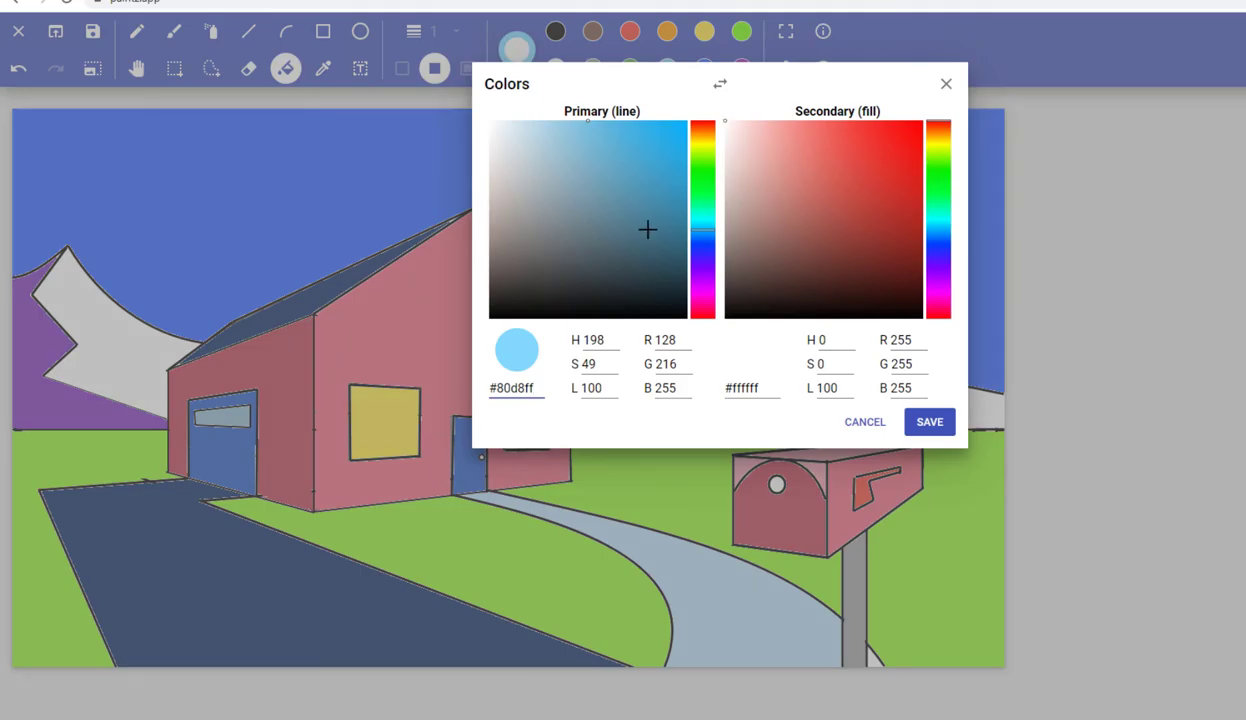
click(606, 140)
drag(607, 141, 606, 148)
click(913, 422)
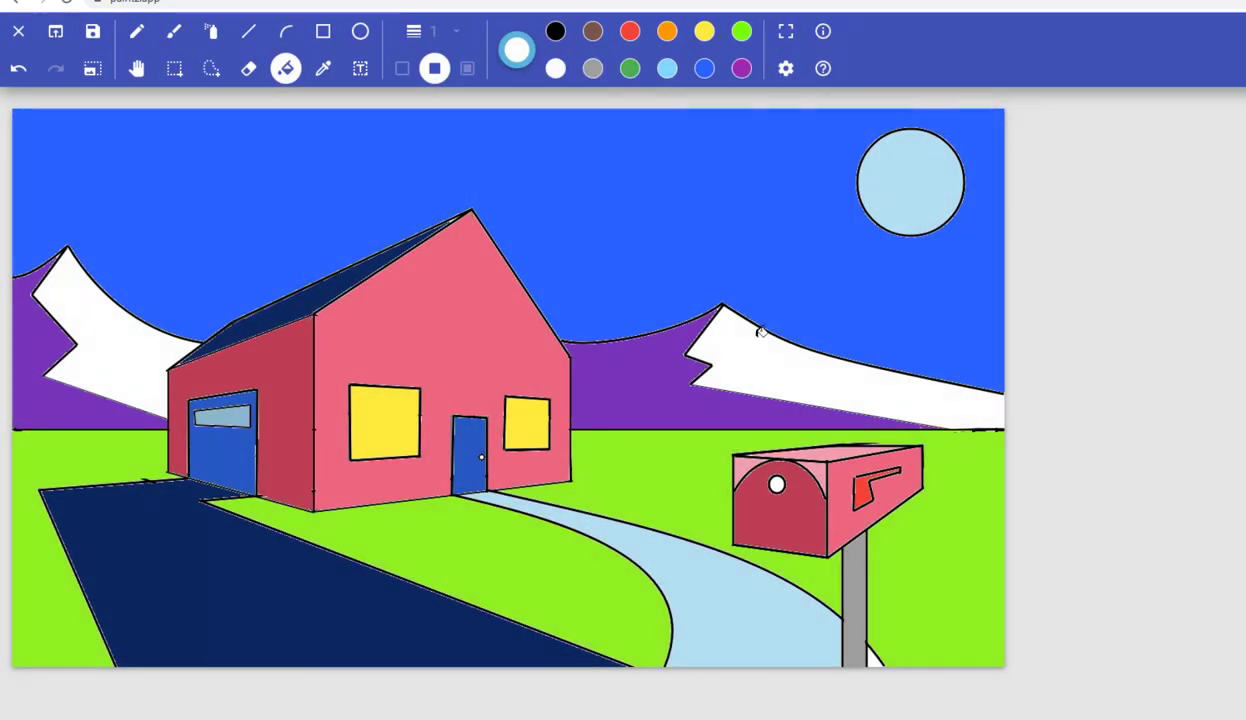
click(742, 335)
click(104, 318)
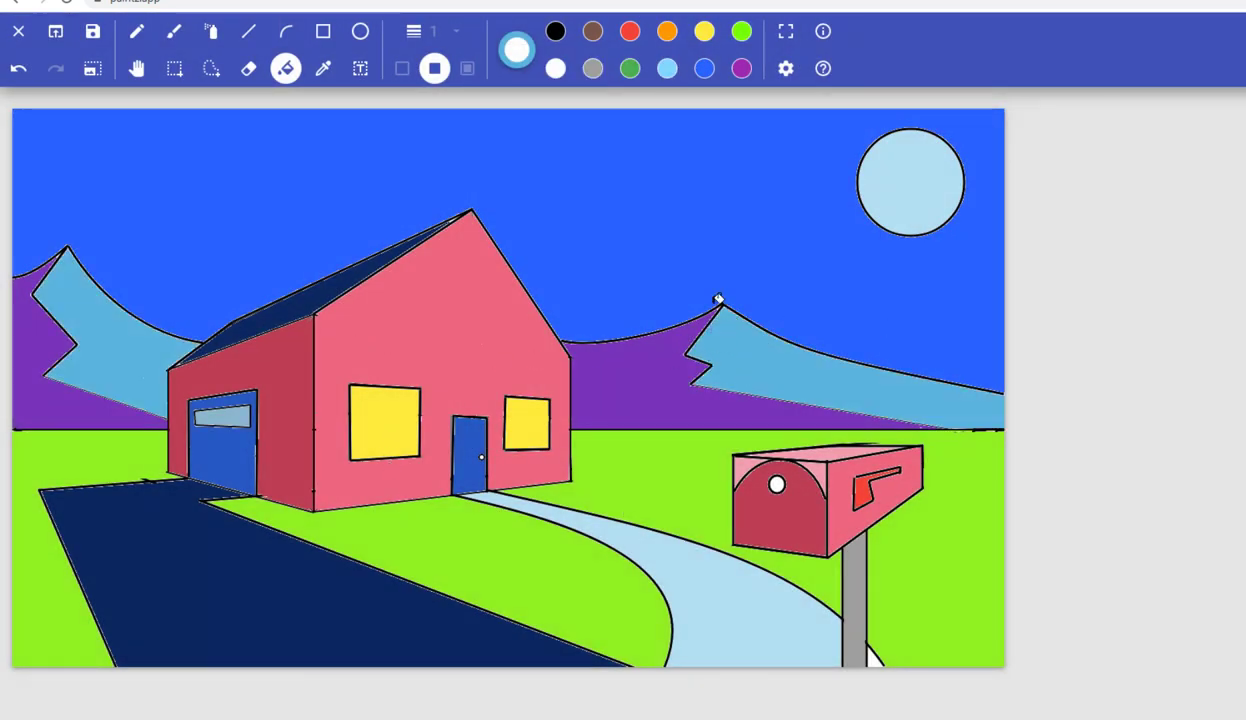
- Lighten the primary color to #82c7e7 and refill the right side of both mountains
click(516, 50)
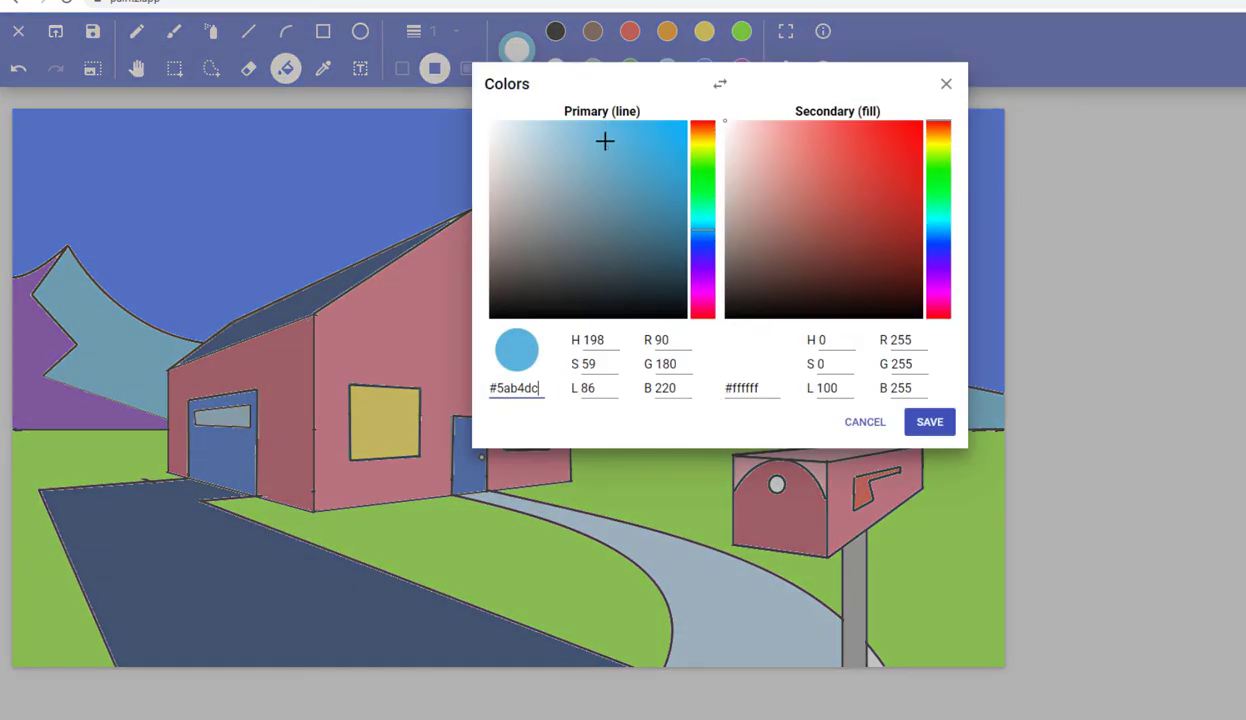
drag(605, 141, 575, 136)
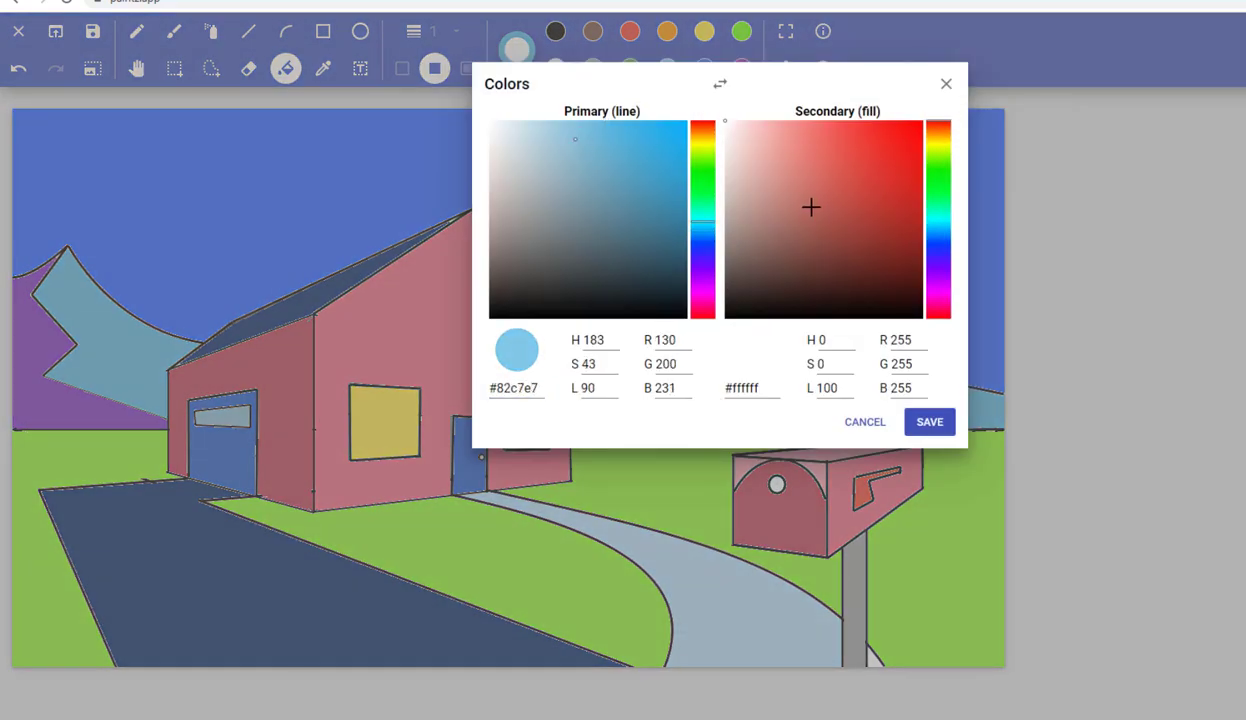
click(921, 423)
click(763, 343)
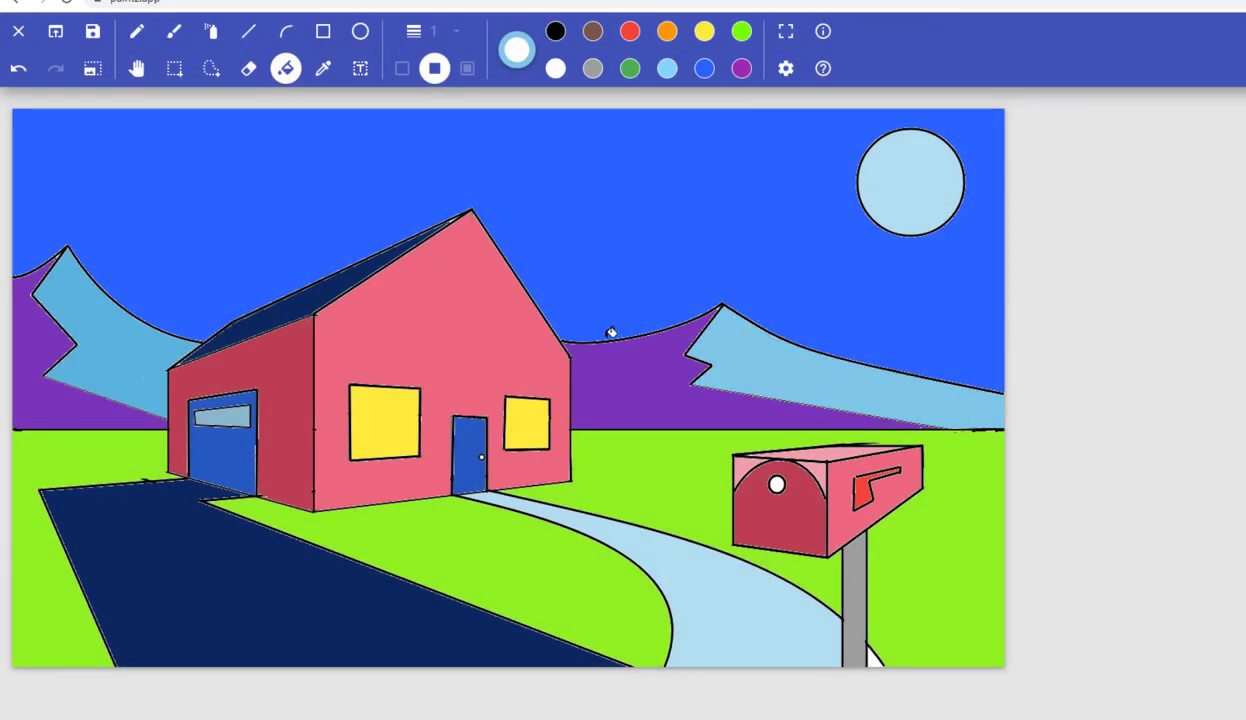
click(135, 340)
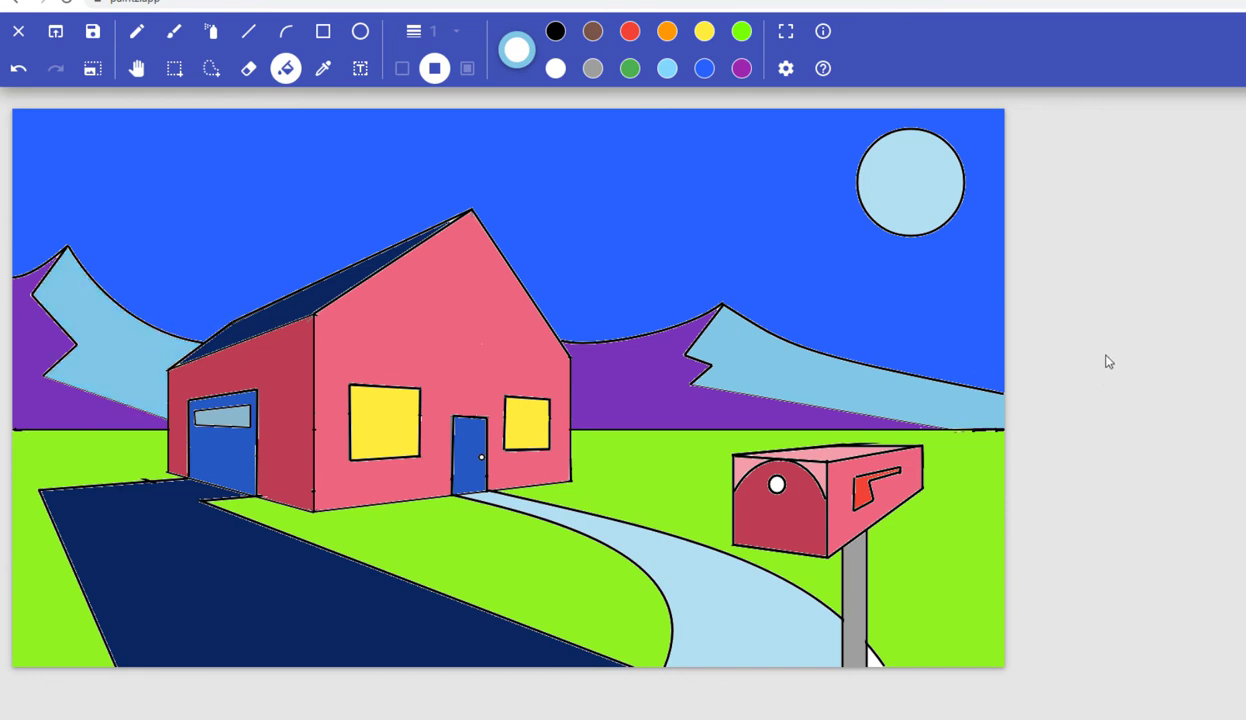